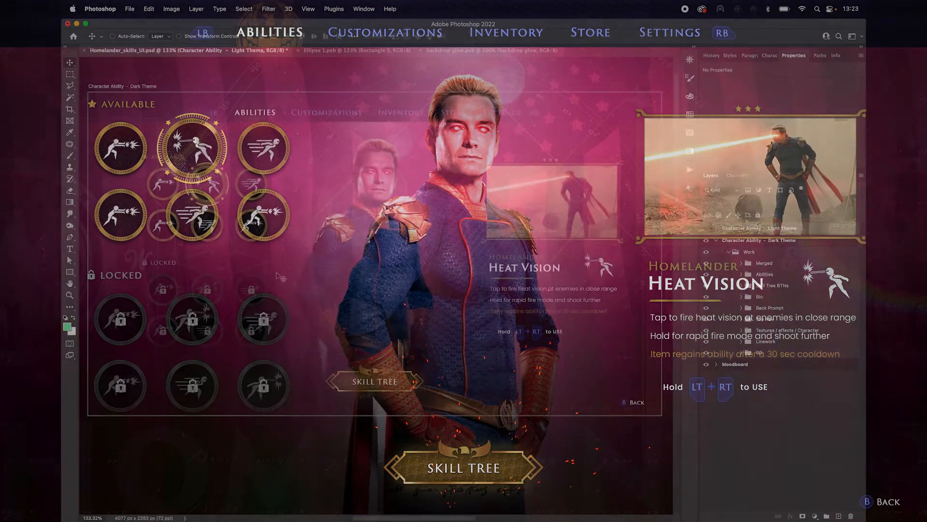
Examine the whole Moodboard artboard, including its poster, character photos, gold eagle emblem and eagle pattern tiles.
scroll(368, 271, down, 3)
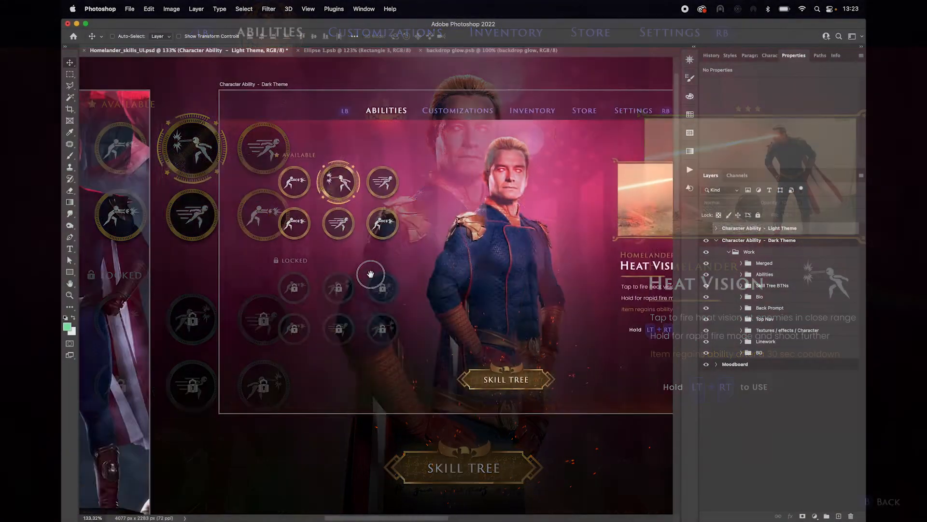
drag(156, 267, 466, 268)
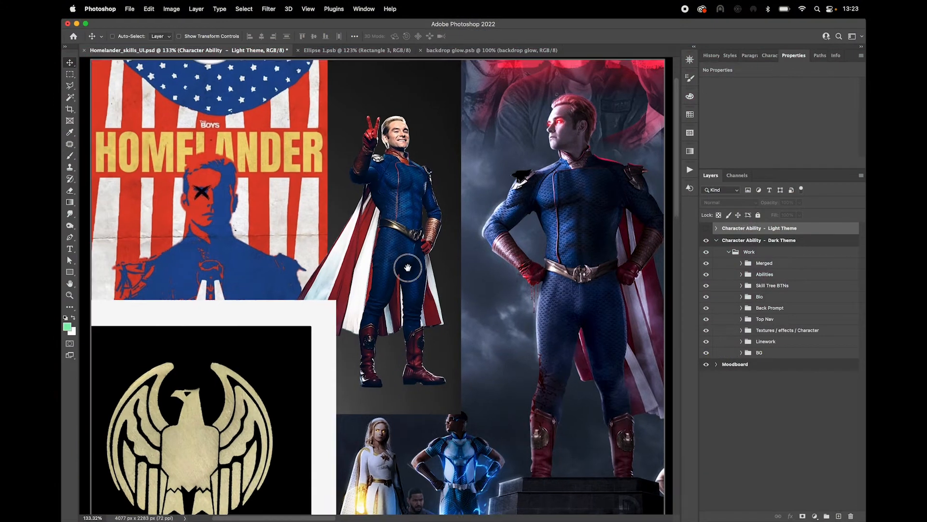
scroll(402, 261, down, 3)
drag(402, 260, 360, 247)
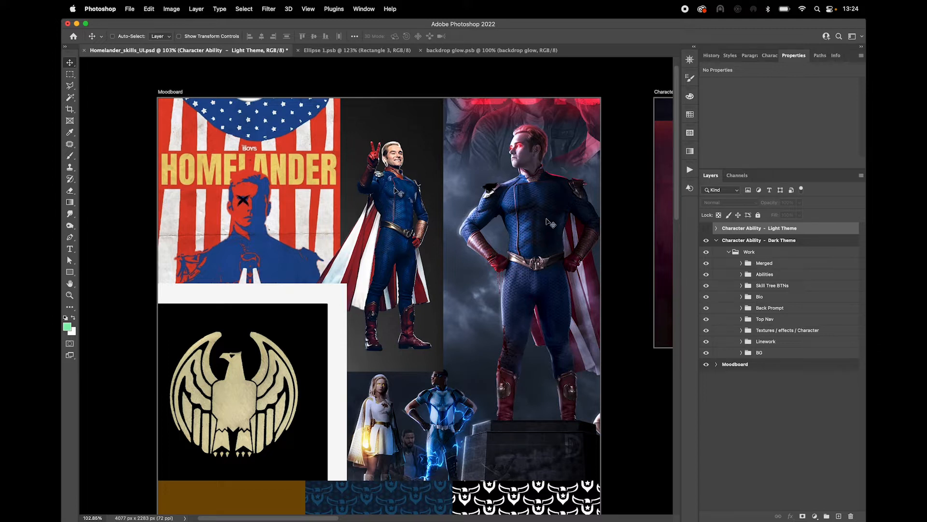
drag(524, 351, 515, 273)
scroll(515, 273, down, 3)
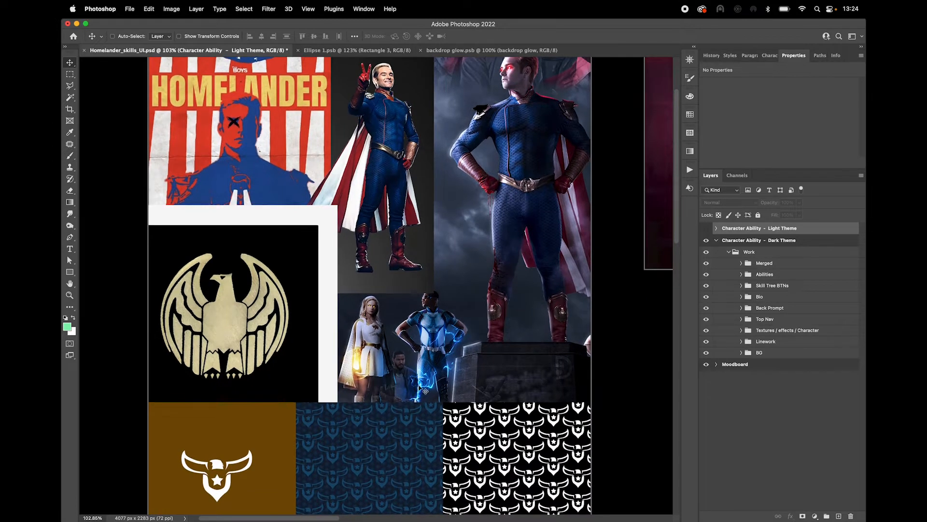
scroll(372, 357, down, 2)
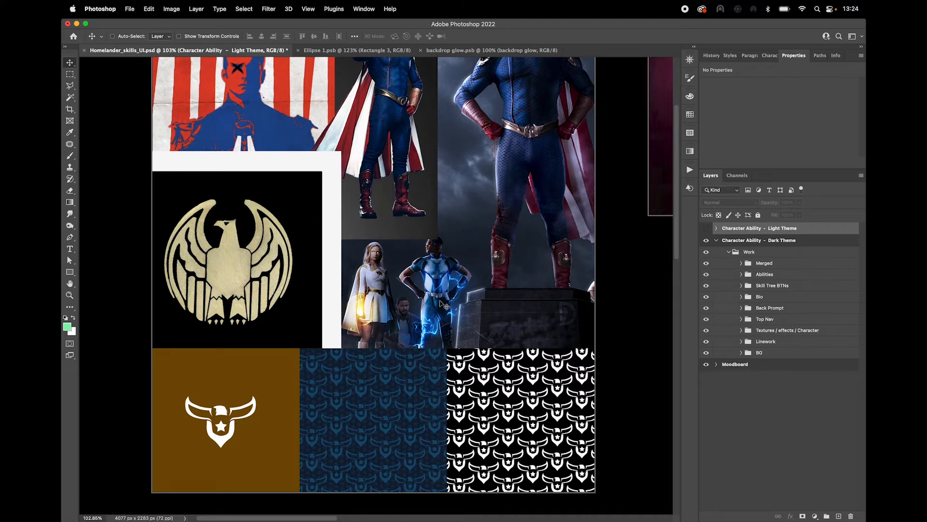
drag(523, 193, 479, 262)
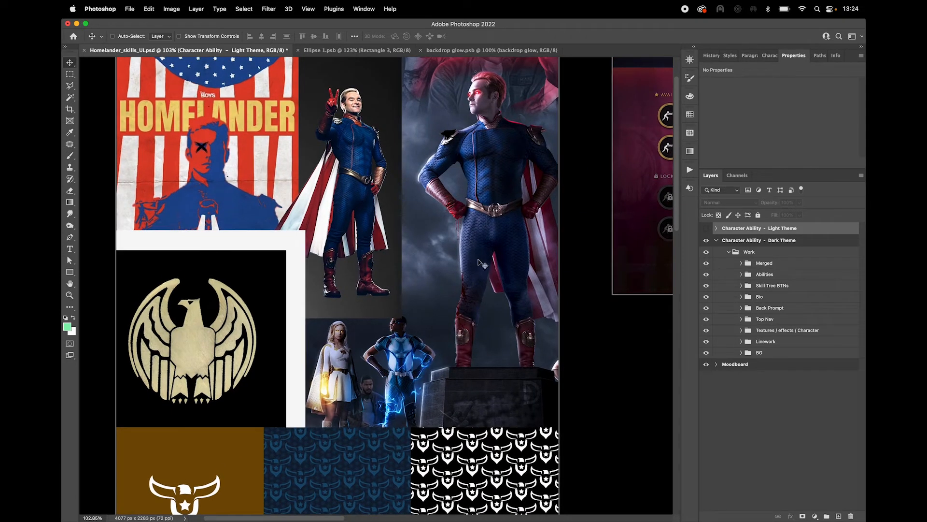
Examine the costume details in the two standing Homelander references, including the suit, belt, gloves and boots, and the eagle pattern tiles.
scroll(486, 134, up, 5)
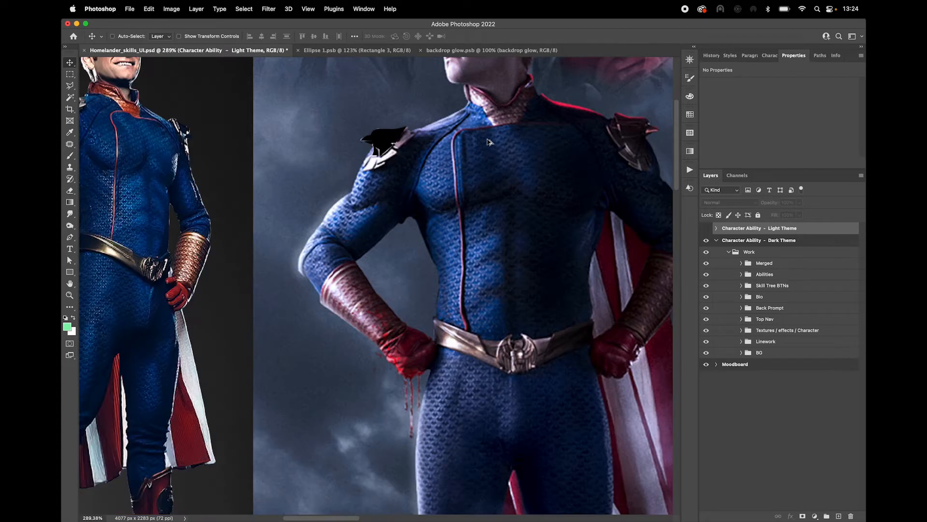
scroll(493, 146, down, 2)
drag(517, 142, 500, 191)
drag(384, 176, 431, 201)
drag(370, 140, 372, 195)
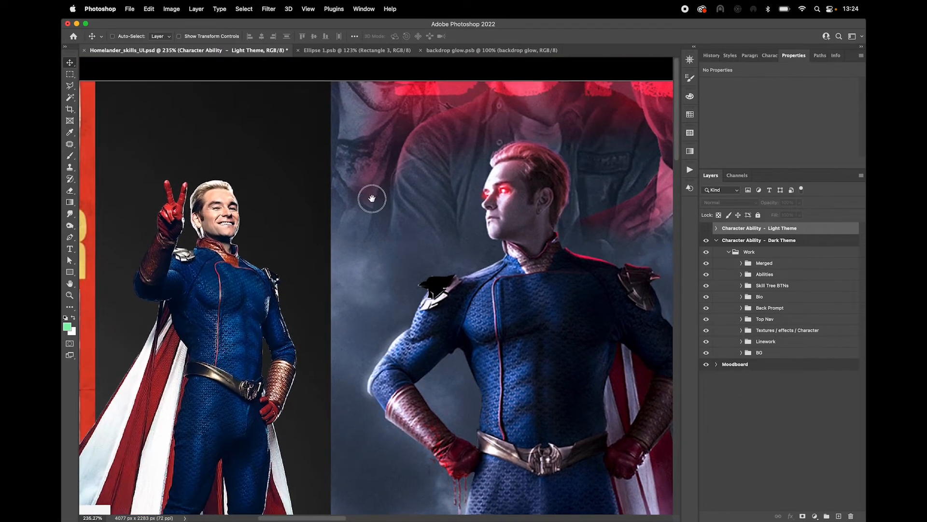
drag(512, 309, 502, 264)
drag(528, 345, 503, 251)
drag(379, 373, 470, 325)
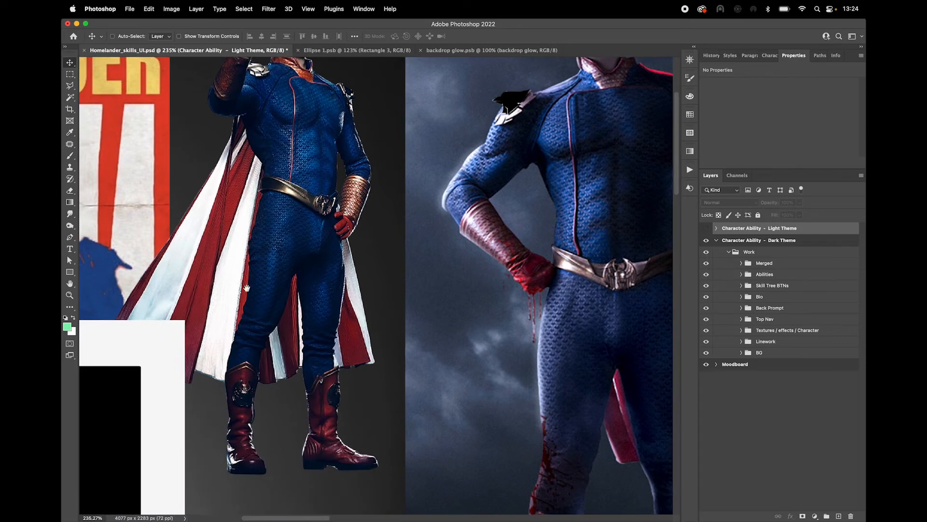
scroll(249, 296, down, 15)
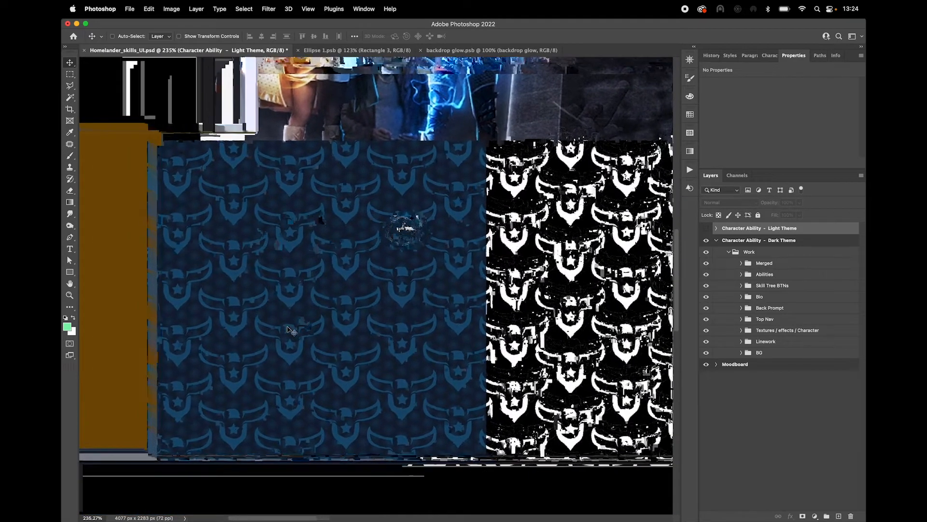
scroll(520, 217, up, 15)
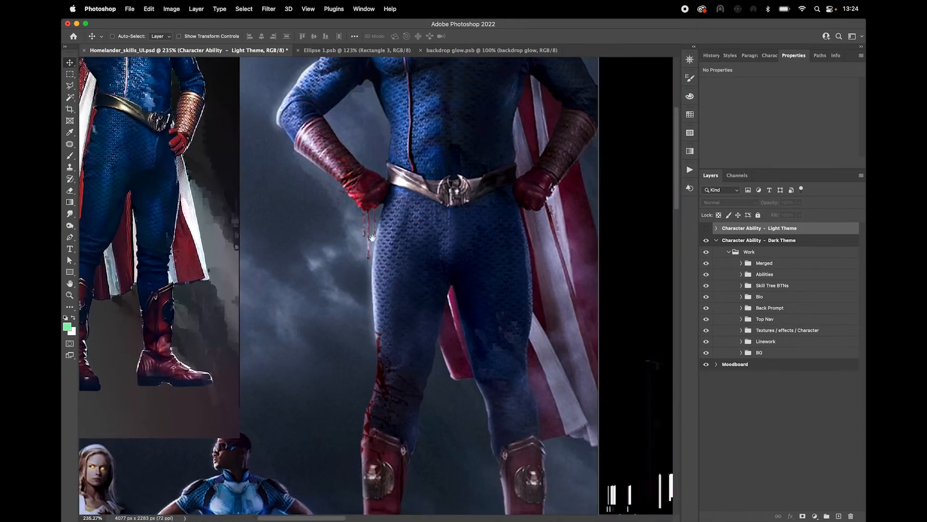
Examine the red and blue Homelander poster and compare its colours with the capes and suits in the character photos.
scroll(412, 285, up, 4)
drag(191, 161, 432, 167)
drag(285, 174, 487, 203)
drag(345, 151, 392, 261)
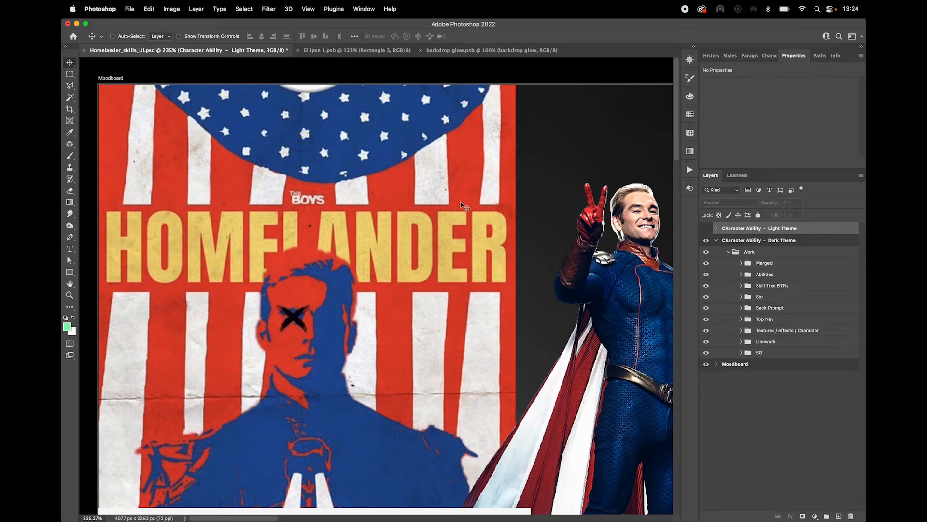
drag(530, 401, 527, 299)
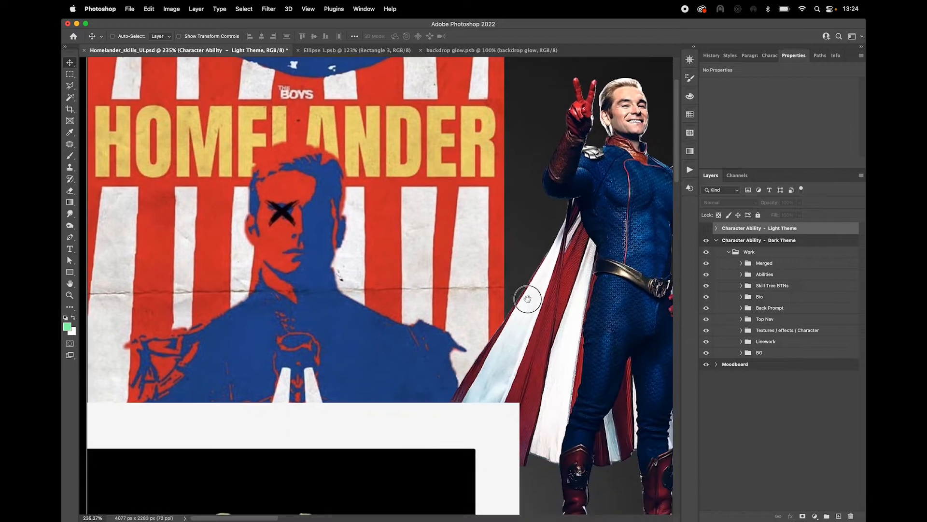
drag(469, 377, 478, 197)
mouse_move(431, 389)
mouse_down()
mouse_move(468, 254)
mouse_move(531, 259)
mouse_move(277, 362)
mouse_up()
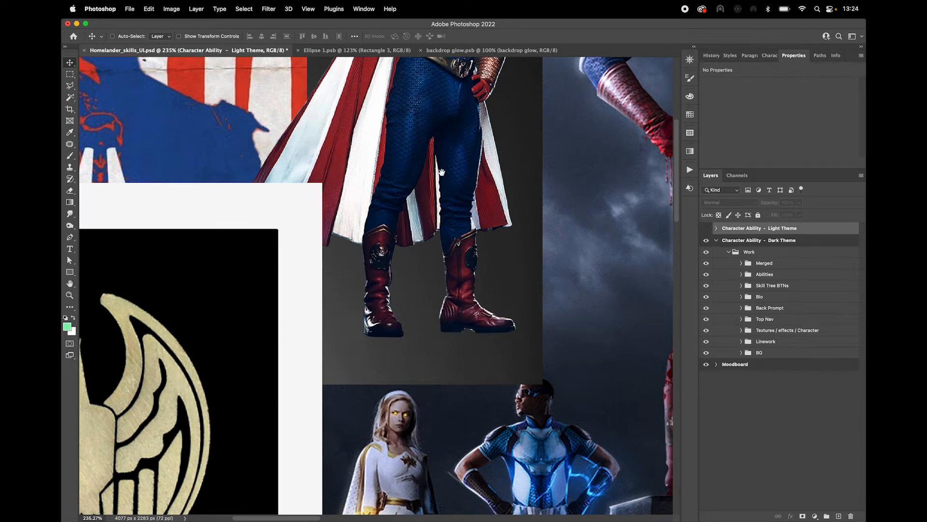
drag(441, 172, 398, 353)
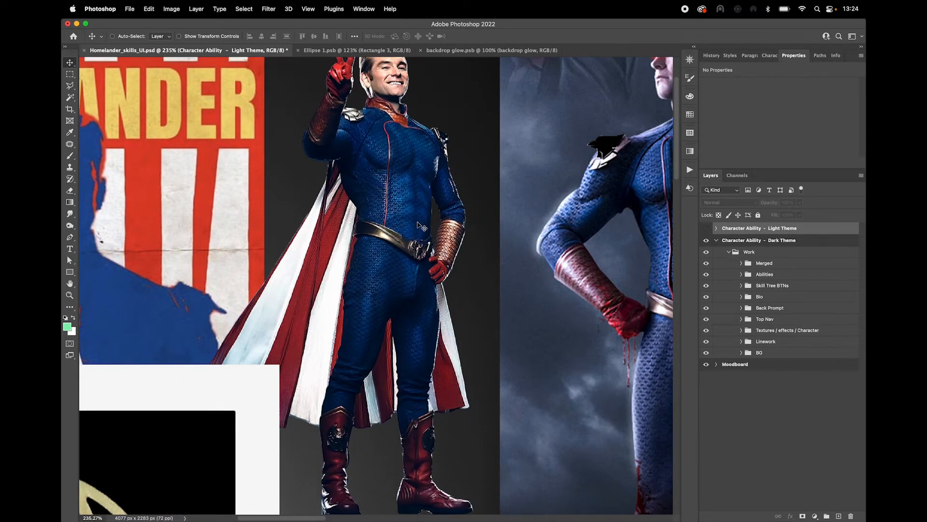
drag(501, 323, 315, 253)
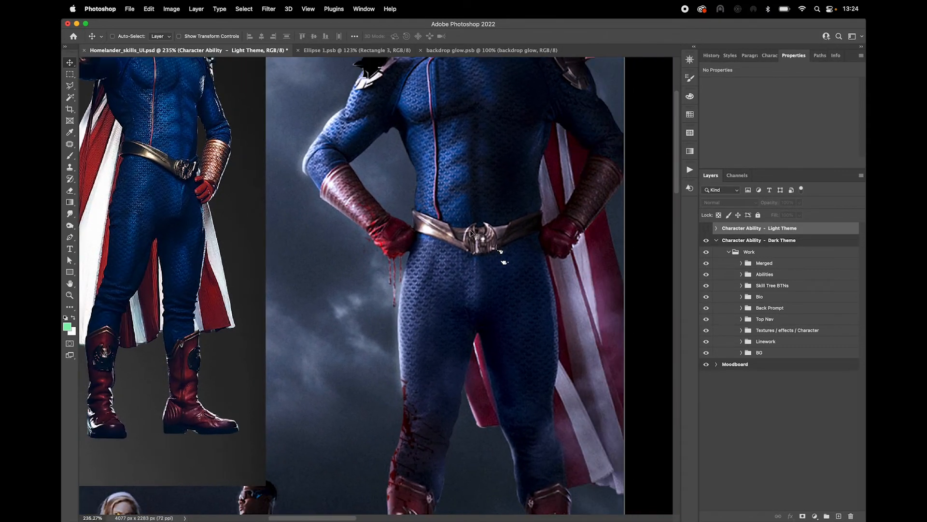
drag(466, 166, 478, 275)
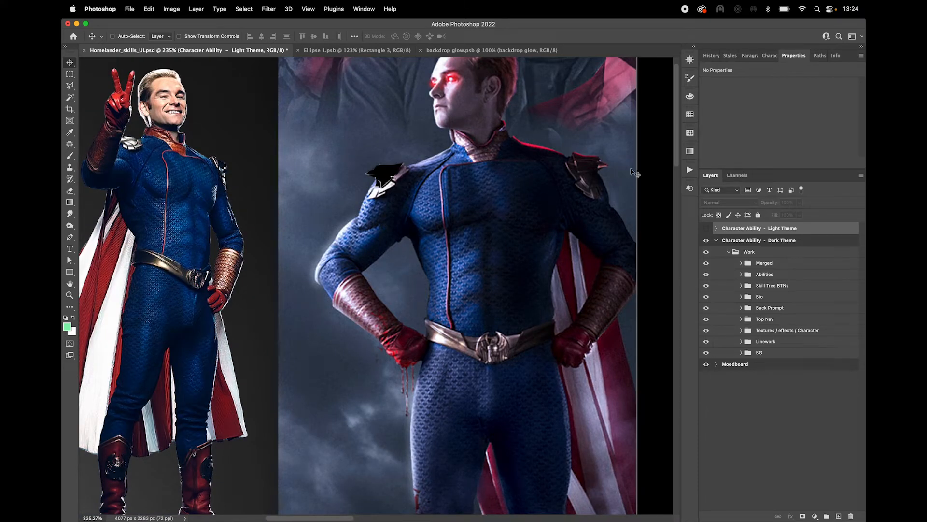
Move the black eagle-head shape off the glowing-eyed character's shoulder armour onto the empty background beside it.
drag(381, 175, 324, 158)
scroll(323, 158, up, 3)
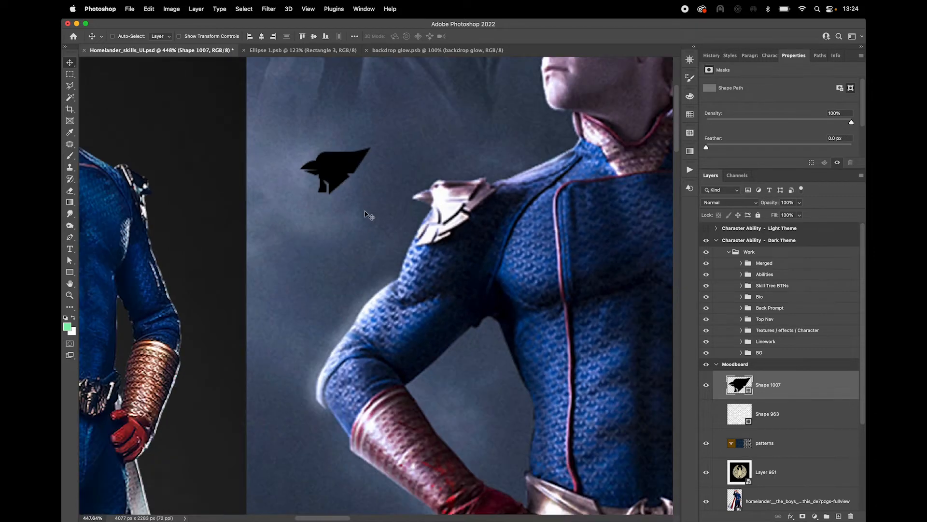
scroll(420, 284, down, 3)
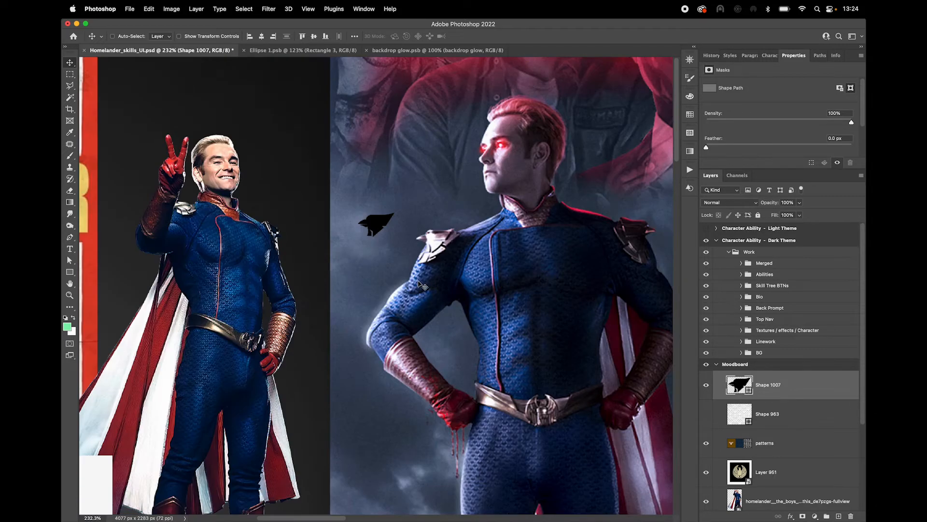
Examine the Moodboard's gold eagle emblem, brown logo tile and eagle pattern tiles.
scroll(419, 291, down, 1)
drag(338, 268, 509, 228)
drag(366, 208, 388, 200)
scroll(358, 257, down, 5)
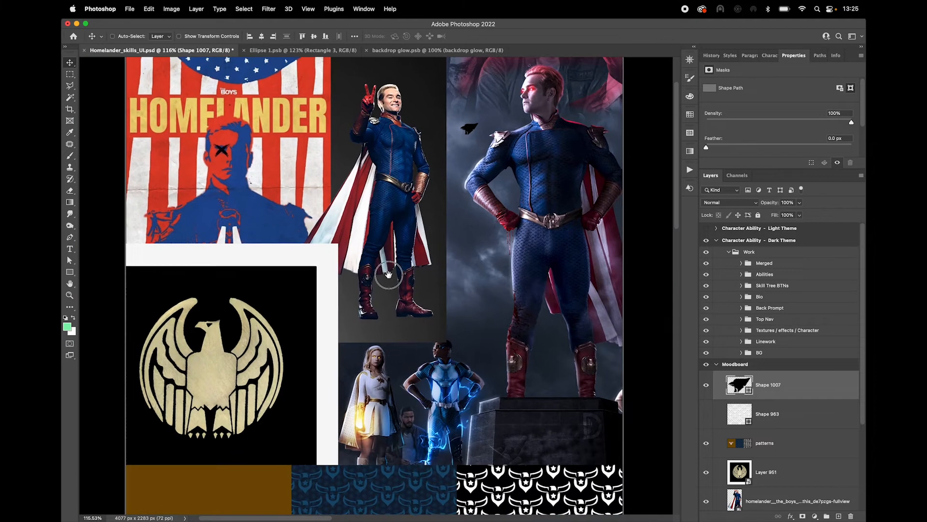
drag(389, 275, 389, 273)
scroll(441, 304, down, 3)
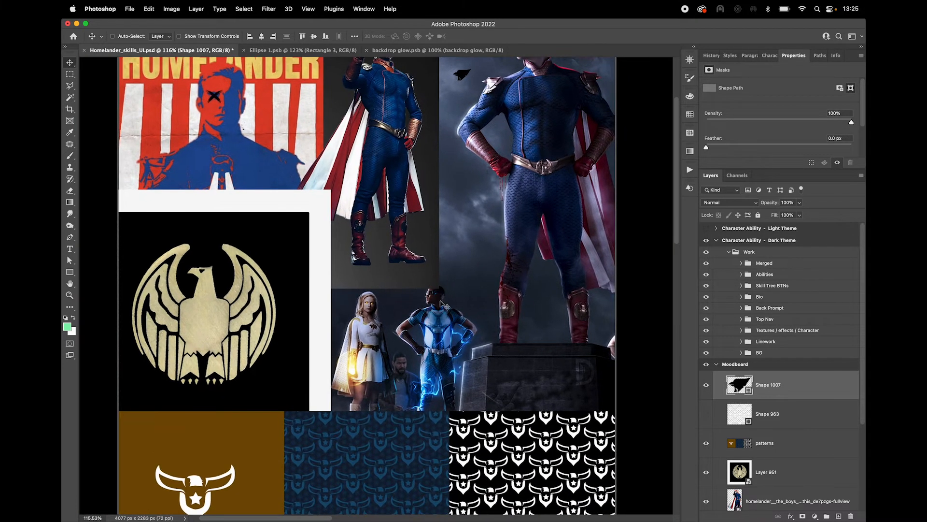
scroll(441, 304, down, 4)
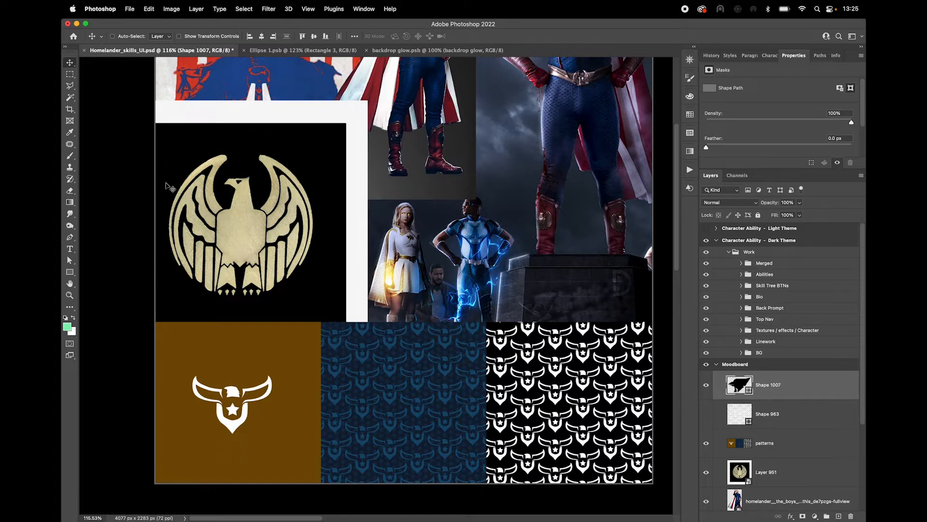
Draw the winged eagle-and-star custom shape, about 264 by 193 px, in black above the white emblem on the brown tile.
scroll(291, 382, up, 5)
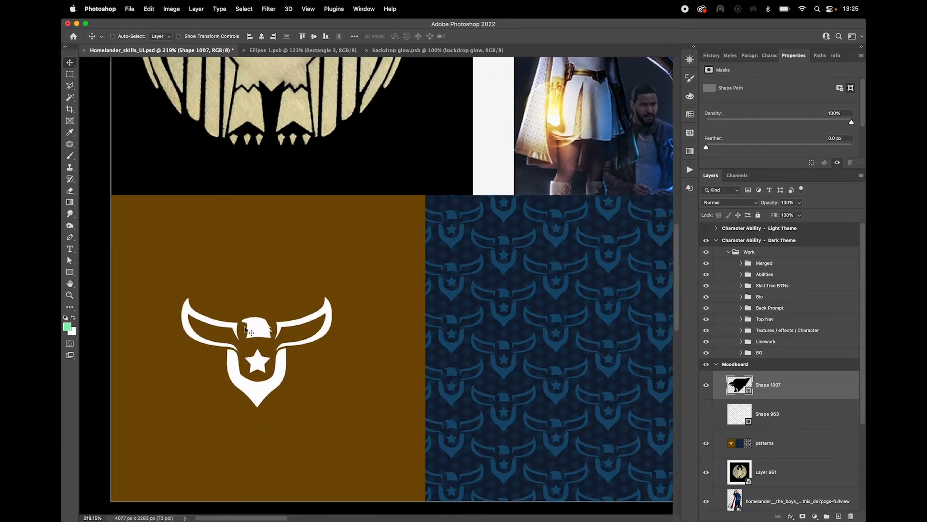
right_click(70, 272)
click(97, 315)
click(422, 36)
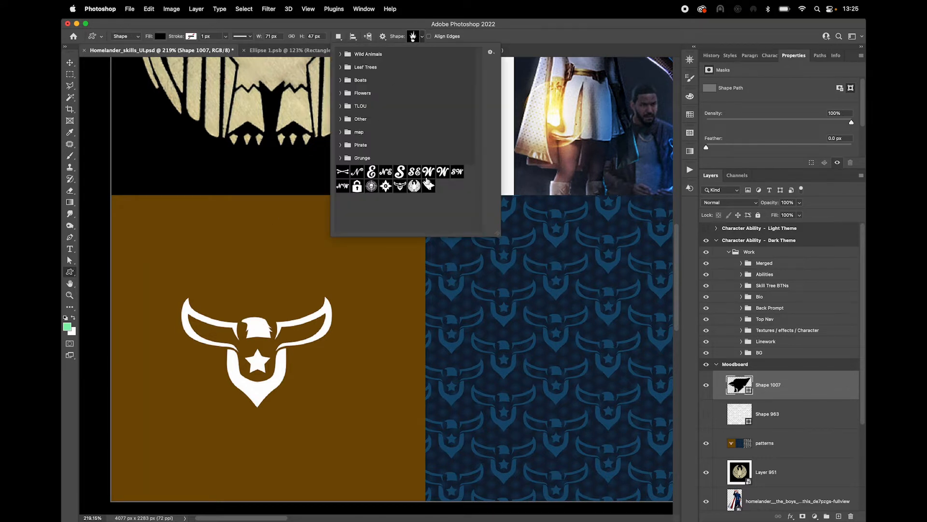
click(401, 188)
drag(262, 222, 348, 270)
key(v)
drag(272, 226, 309, 255)
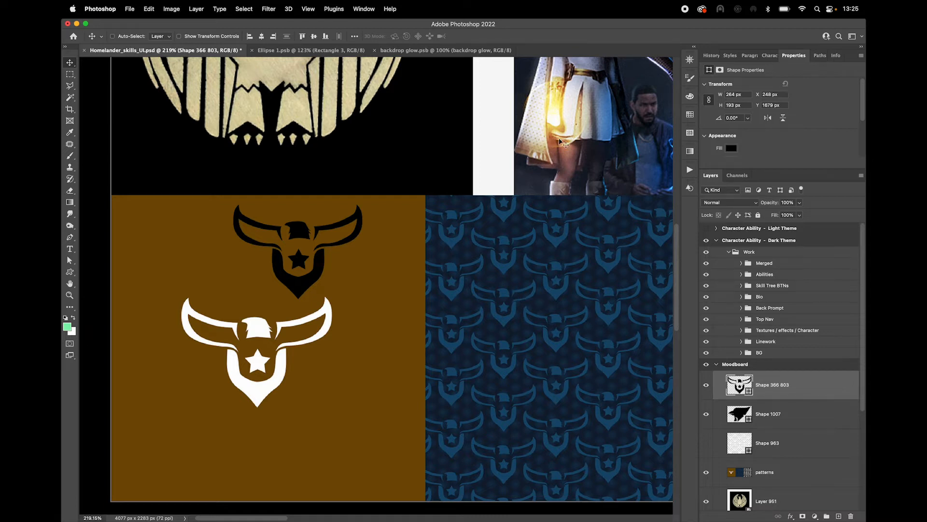
Collapse the Moodboard artboard's layers and go to the Character Ability - Dark Theme artboard.
scroll(559, 147, down, 5)
drag(610, 235, 282, 260)
drag(423, 248, 284, 366)
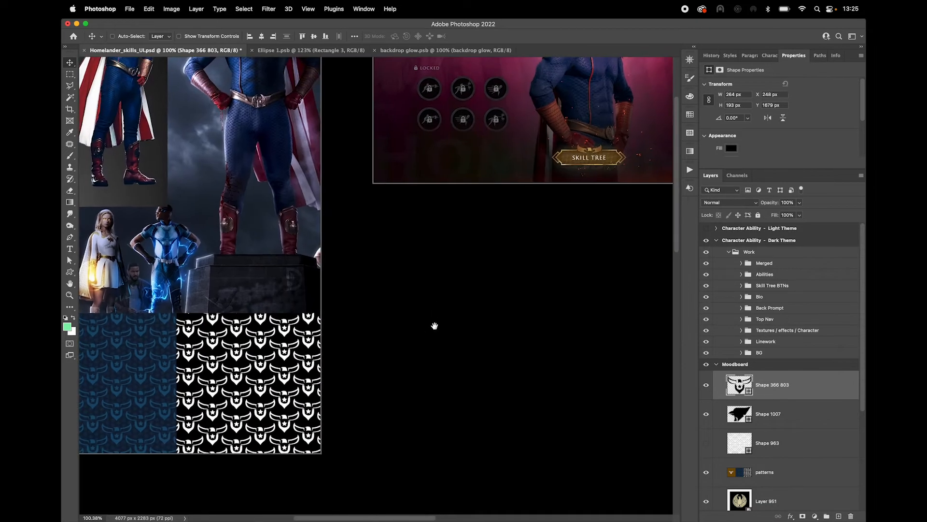
drag(386, 294, 180, 405)
drag(360, 321, 390, 295)
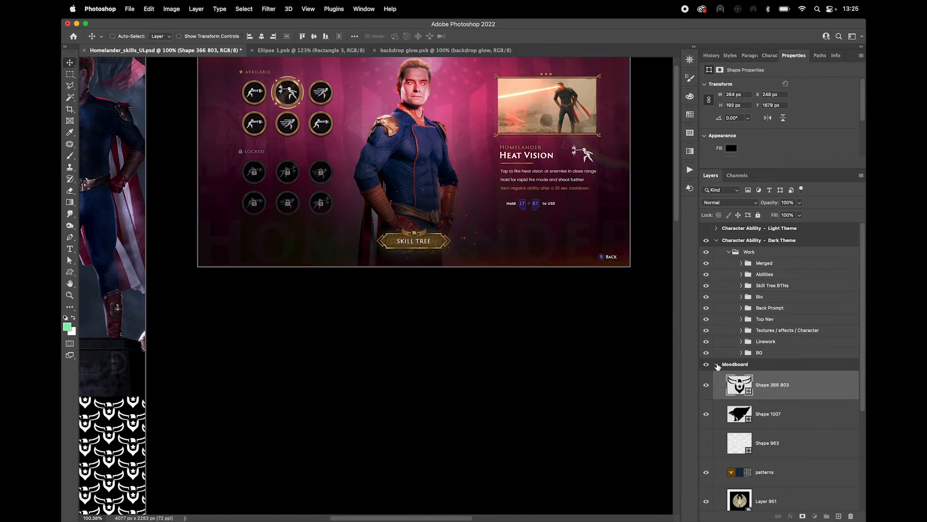
click(716, 365)
drag(496, 167, 483, 237)
scroll(281, 131, up, 1)
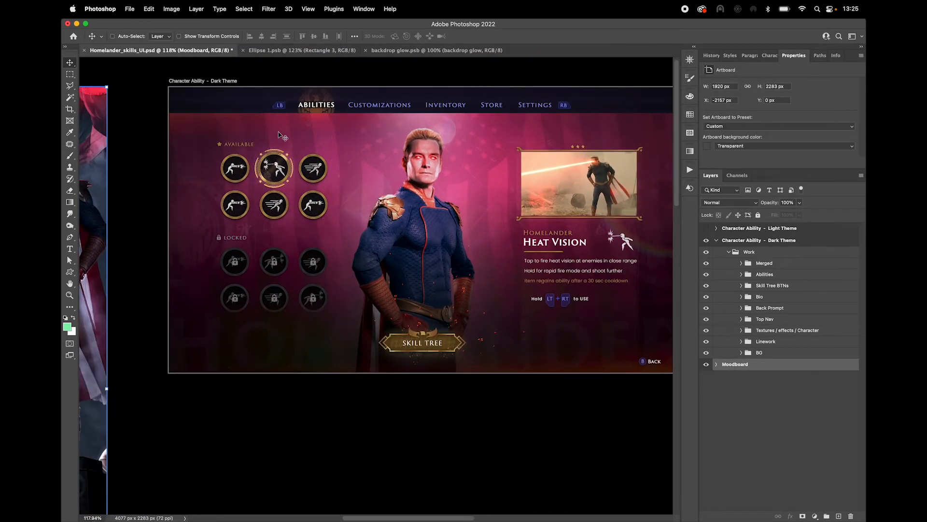
drag(363, 119, 326, 122)
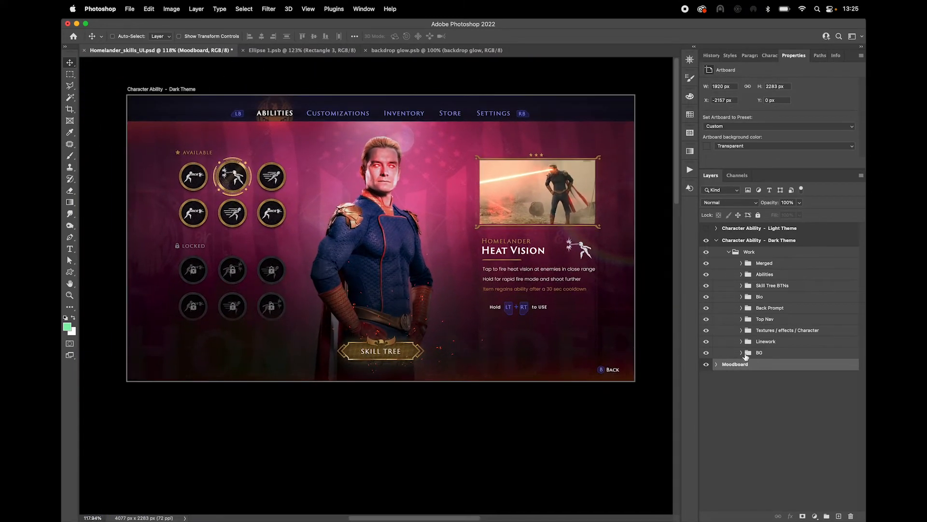
Expand the BG group, select its dark Base layer, and hide all the other groups inside the Dark Theme's Work group.
click(742, 353)
click(796, 416)
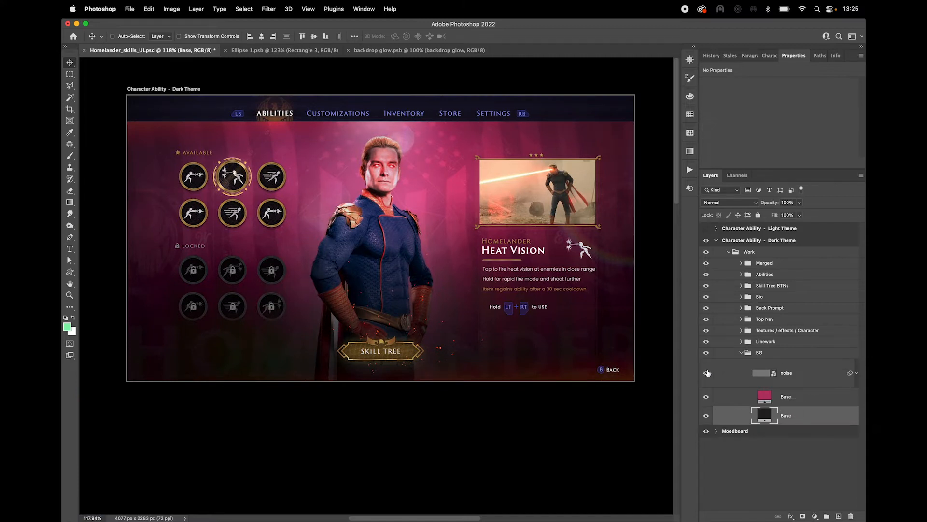
drag(708, 270, 704, 349)
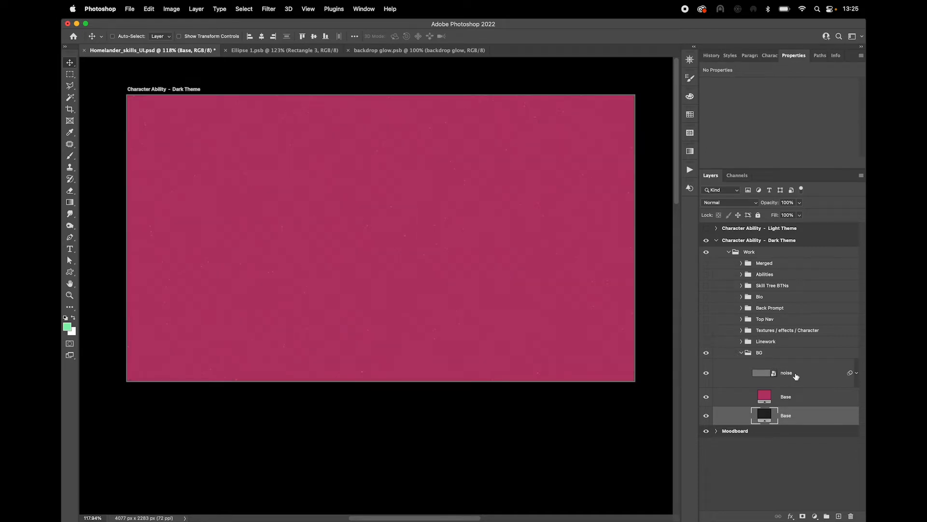
Inspect the pink Base layer's Solid Color fill without changing it, and select the noise layer above it.
click(806, 401)
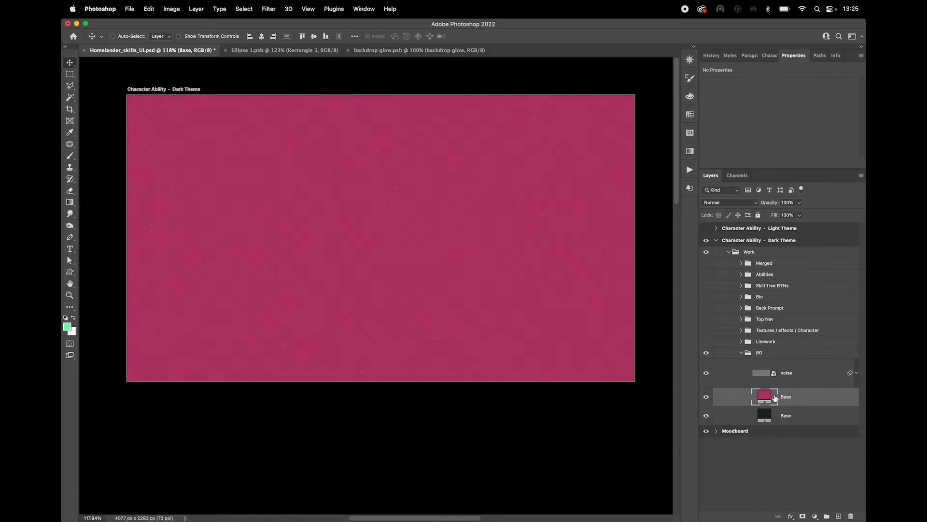
click(815, 516)
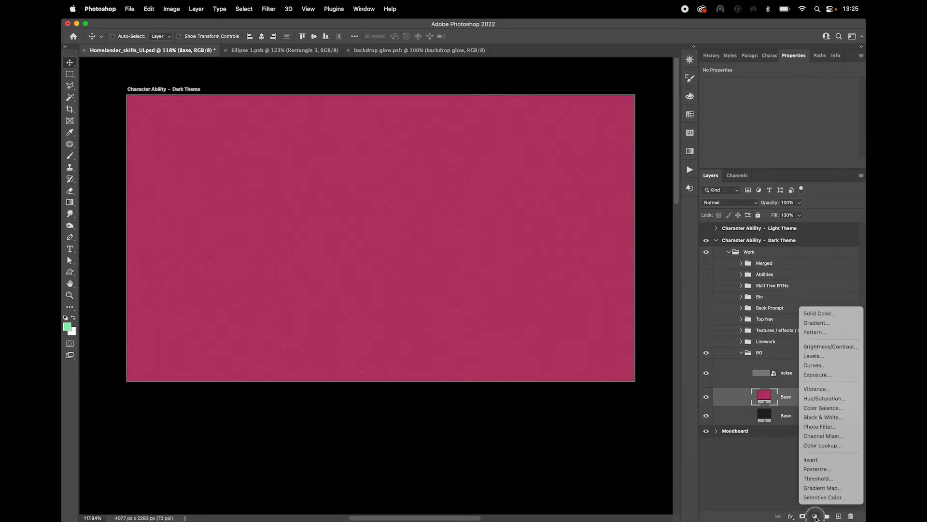
click(820, 314)
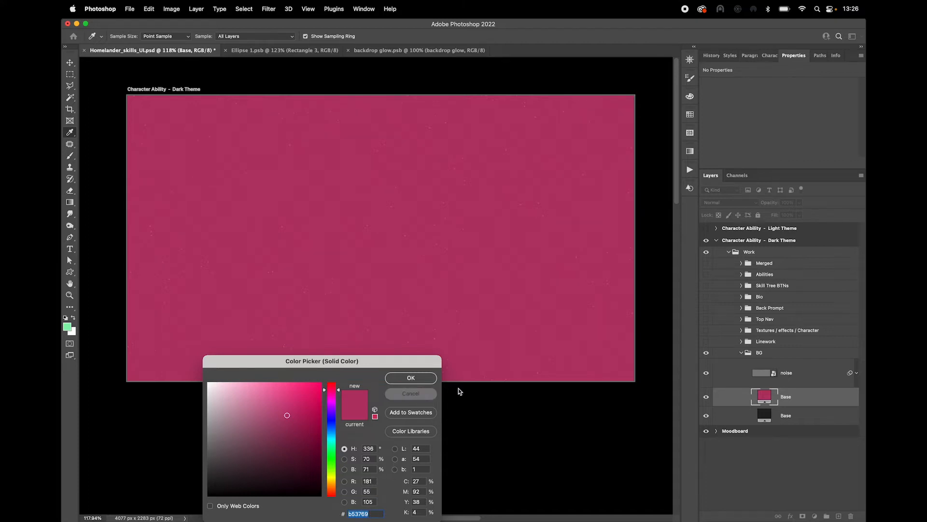
key(Return)
click(804, 373)
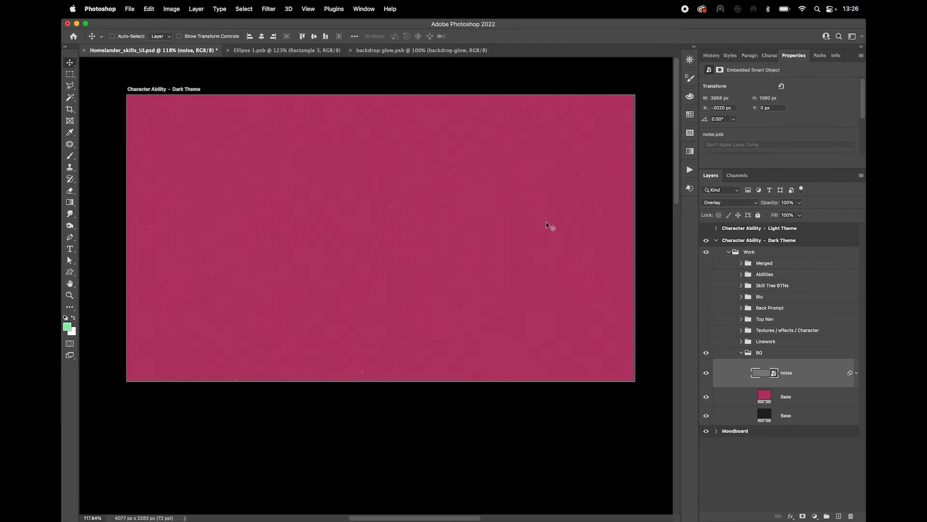
Add a Solid Color fill layer above the noise layer, set to neutral grey with 0% saturation and 50% brightness.
click(815, 516)
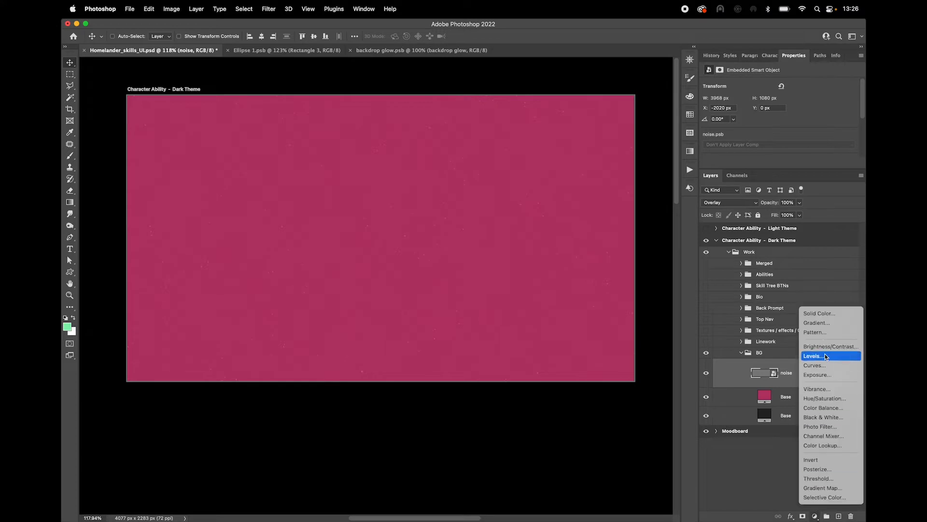
click(822, 314)
drag(238, 443, 202, 439)
click(367, 469)
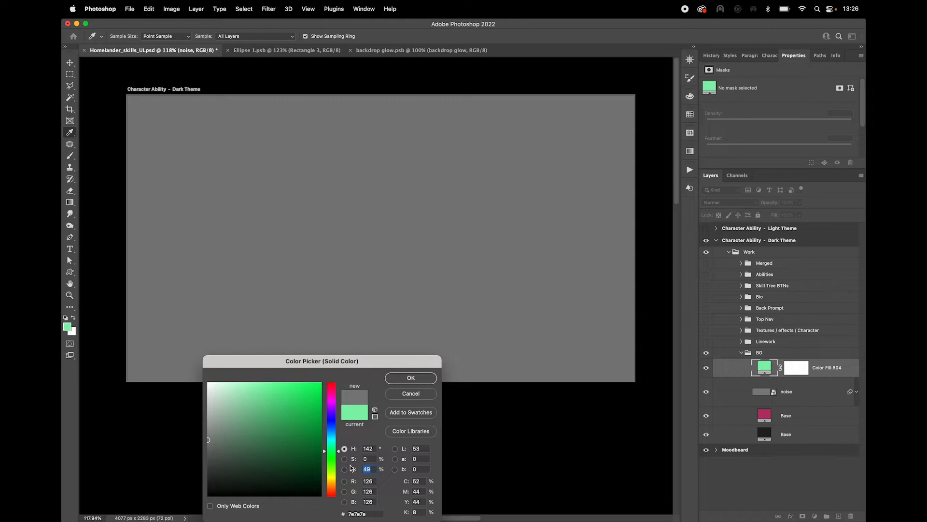
text(50)
click(411, 377)
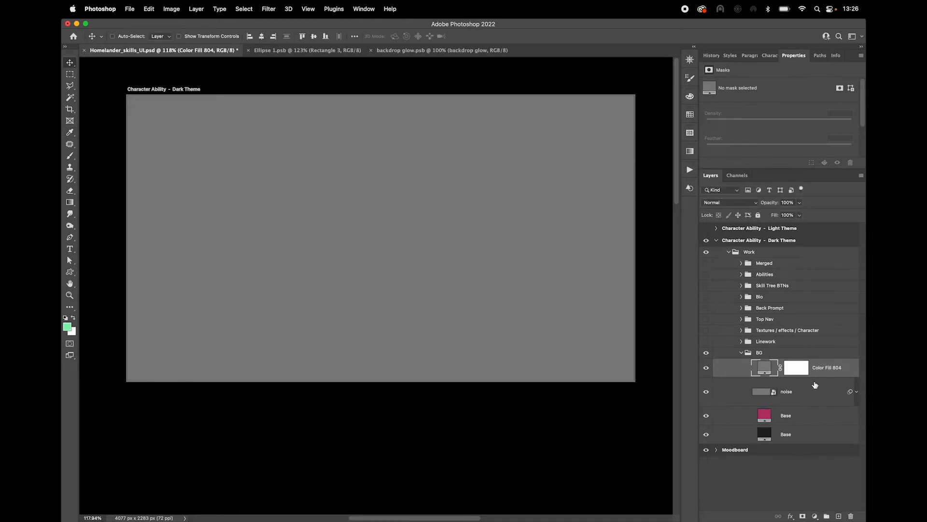
Convert the grey fill layer to a smart object and apply Add Noise at 3%, Gaussian and monochromatic.
click(268, 9)
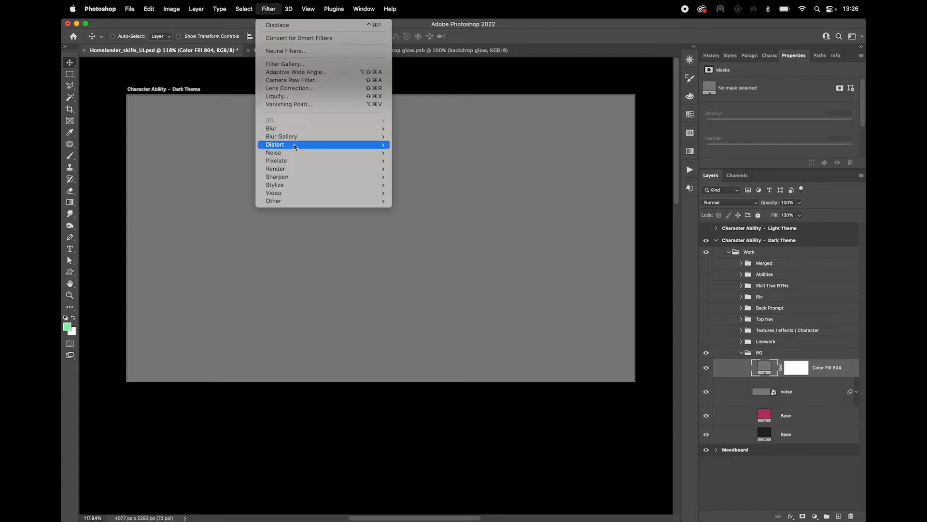
mouse_move(300, 168)
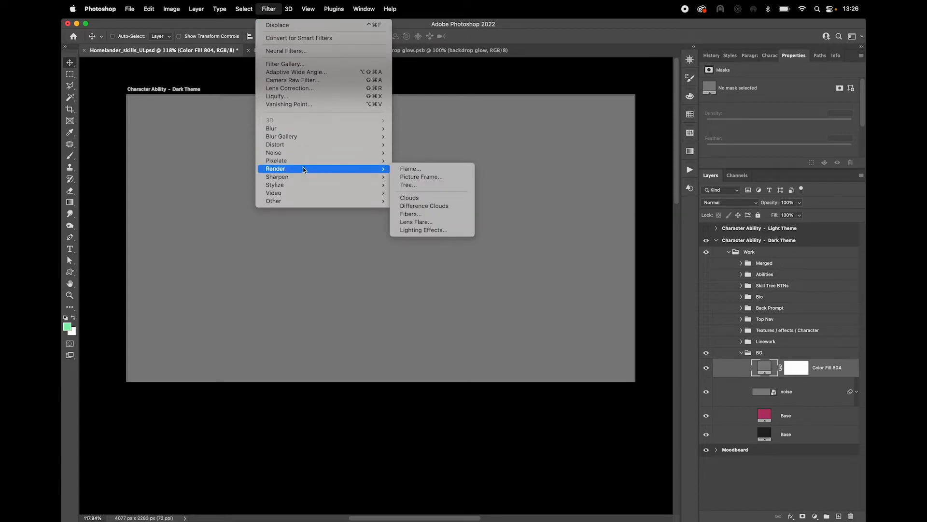
mouse_move(314, 152)
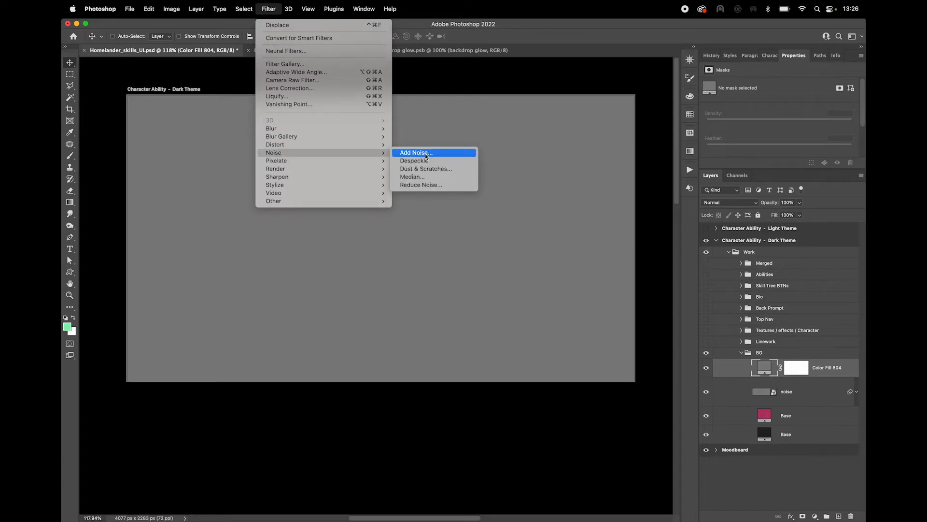
click(433, 154)
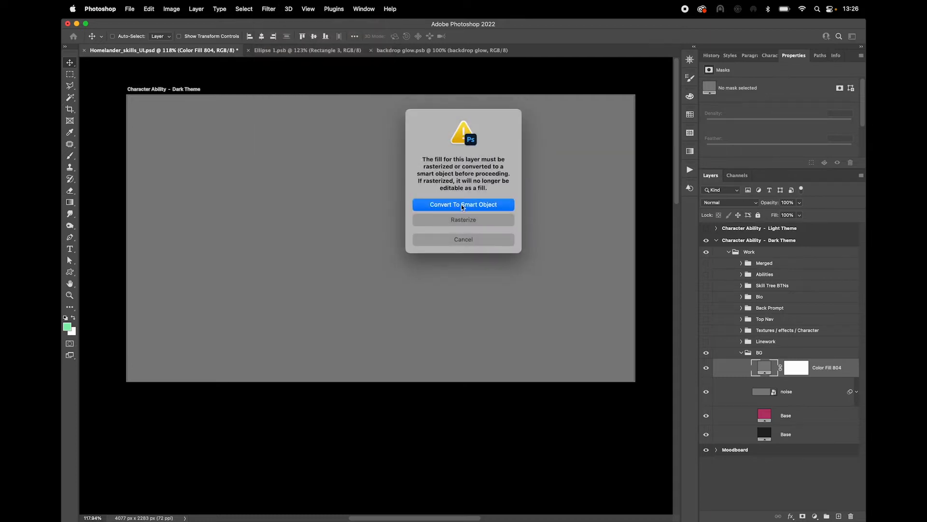
click(461, 206)
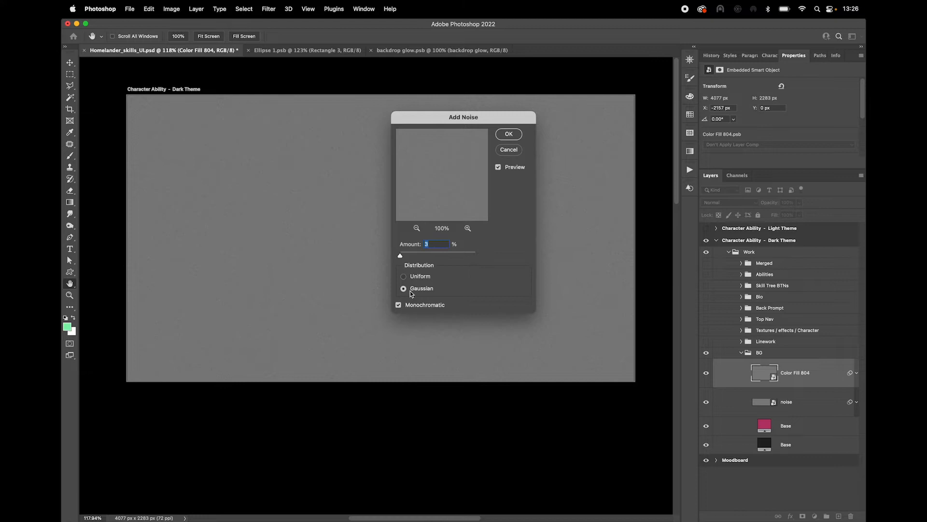
click(511, 138)
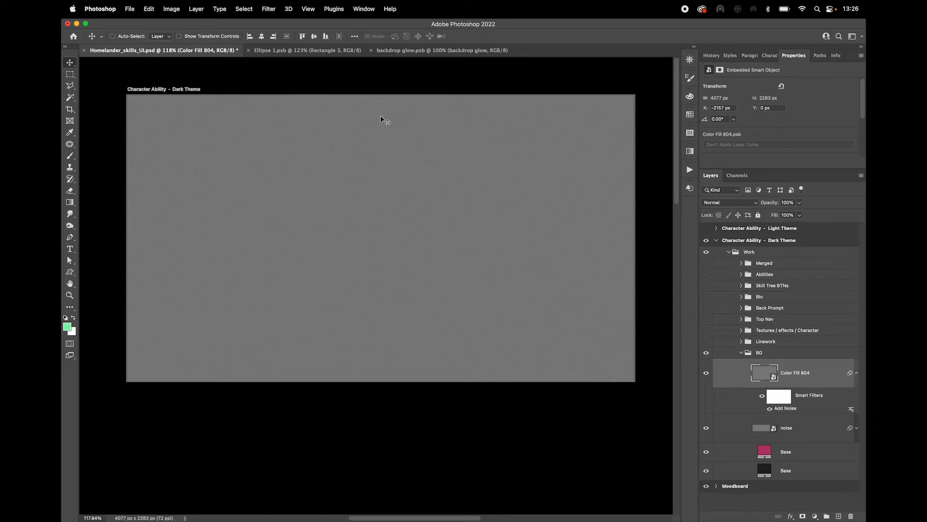
Apply the Filter Gallery's Stamp effect to the grey noise layer with Light/Dark Balance 40 and Smoothness 2.
click(269, 9)
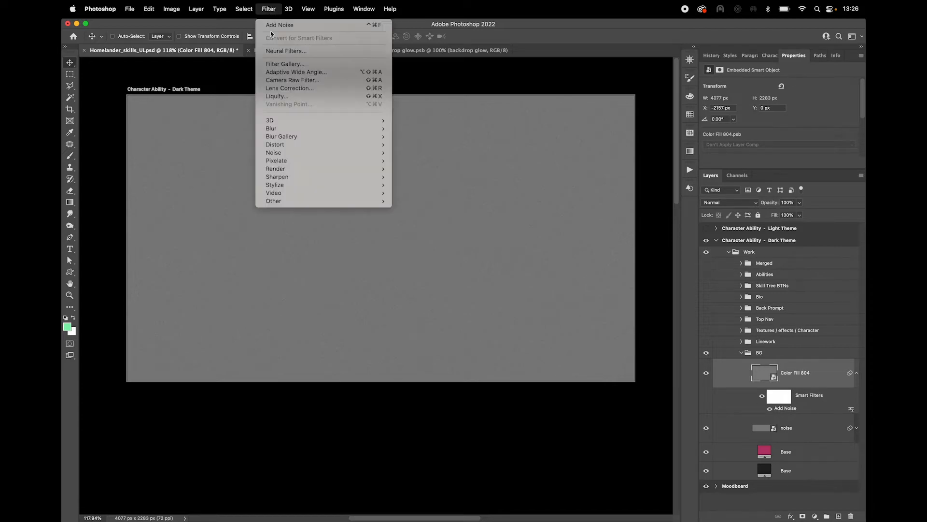
click(284, 65)
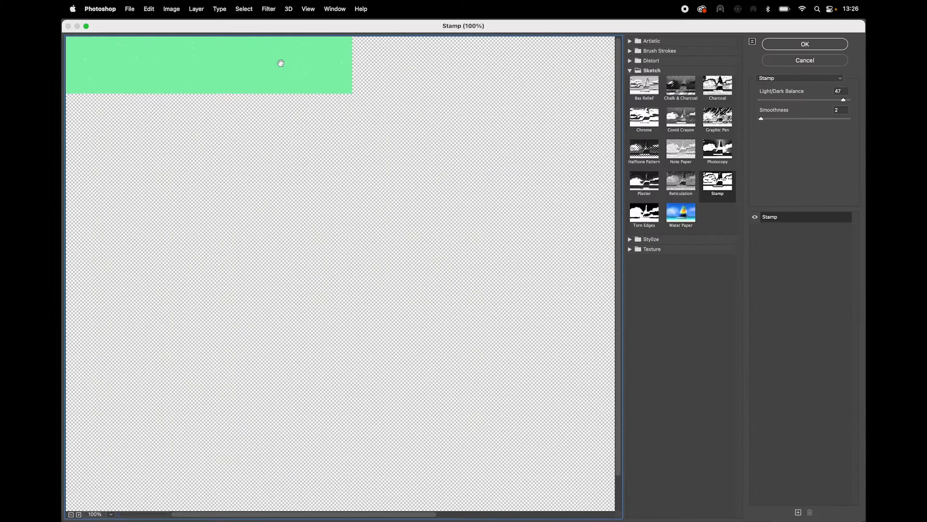
click(720, 184)
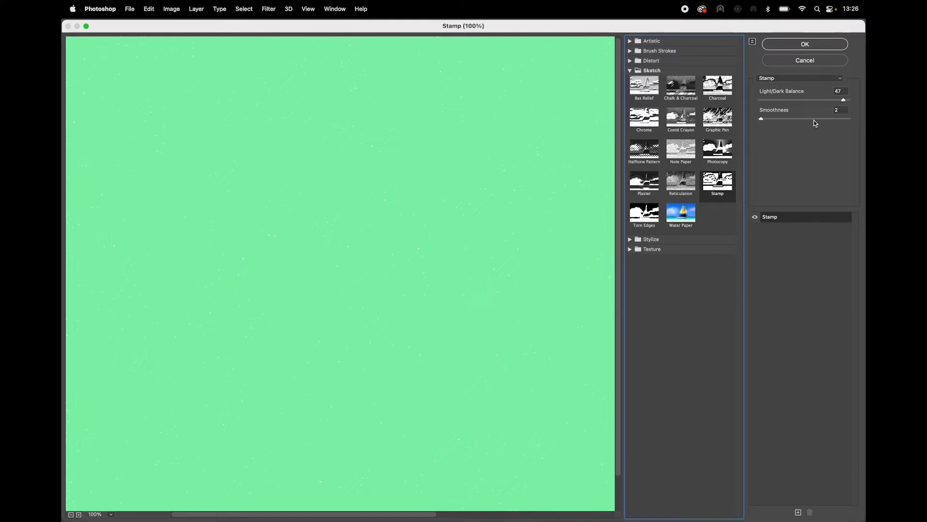
mouse_move(764, 120)
mouse_down()
mouse_move(776, 122)
mouse_move(766, 119)
mouse_up()
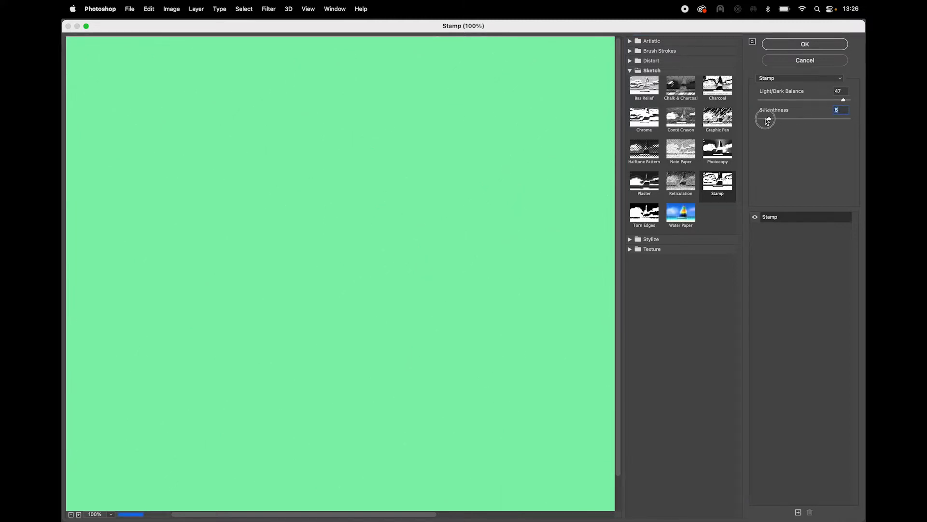
mouse_move(815, 99)
mouse_down()
mouse_move(806, 102)
mouse_move(817, 101)
mouse_up()
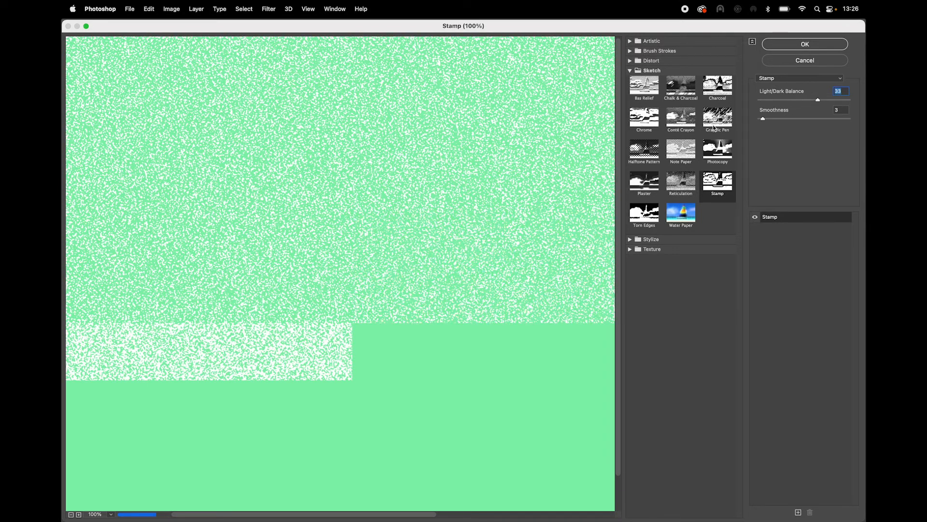
drag(764, 120, 762, 120)
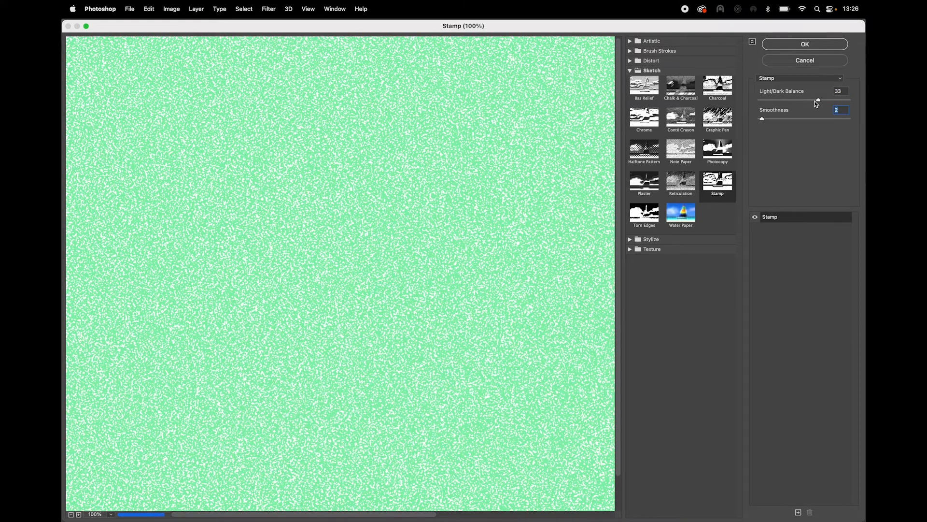
drag(818, 100, 832, 100)
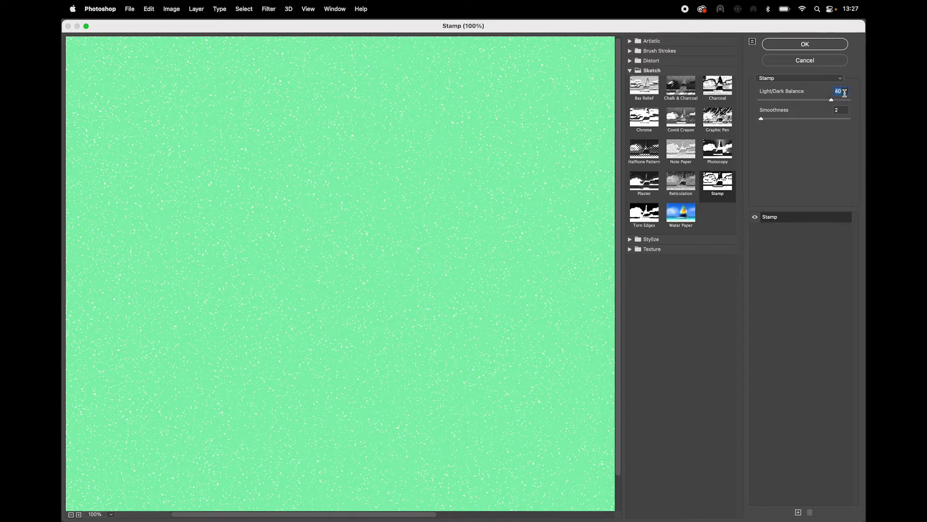
click(805, 45)
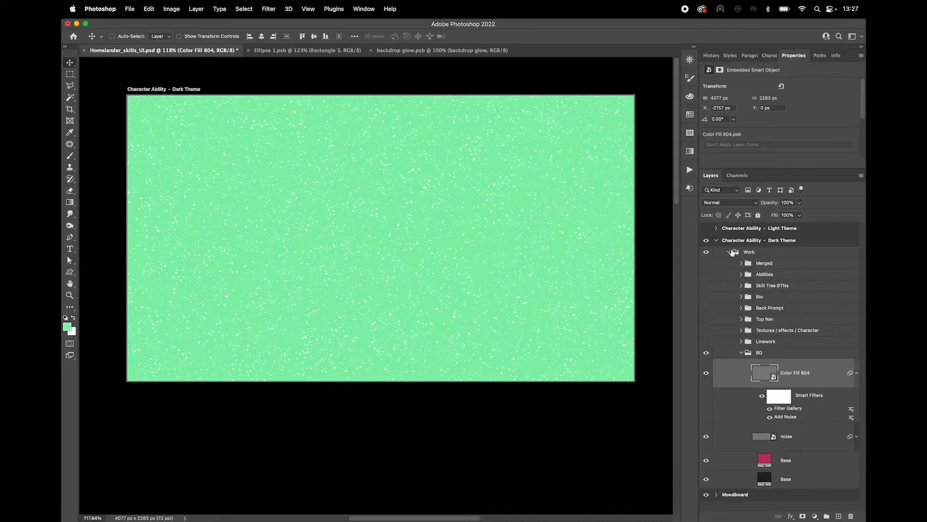
Delete the speckled Color Fill 804 layer and restore the original noise layer's visibility.
click(706, 436)
click(730, 203)
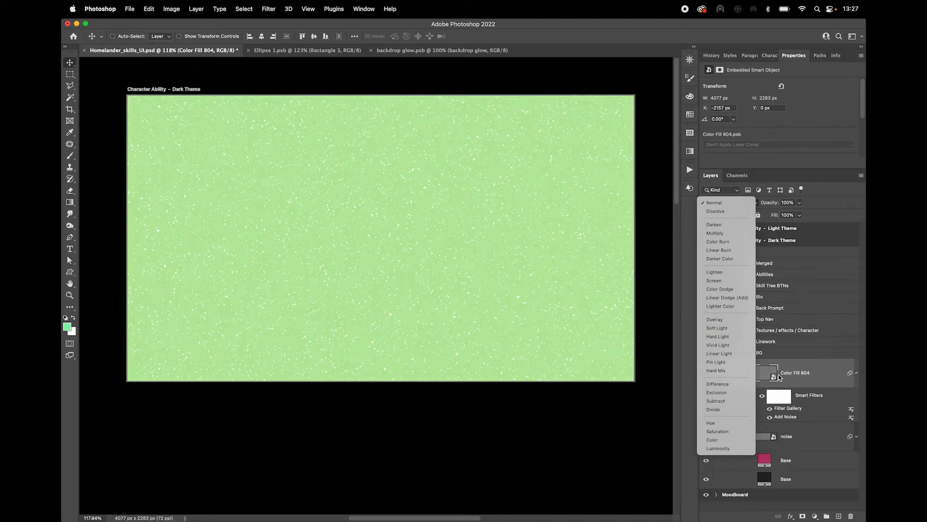
click(810, 374)
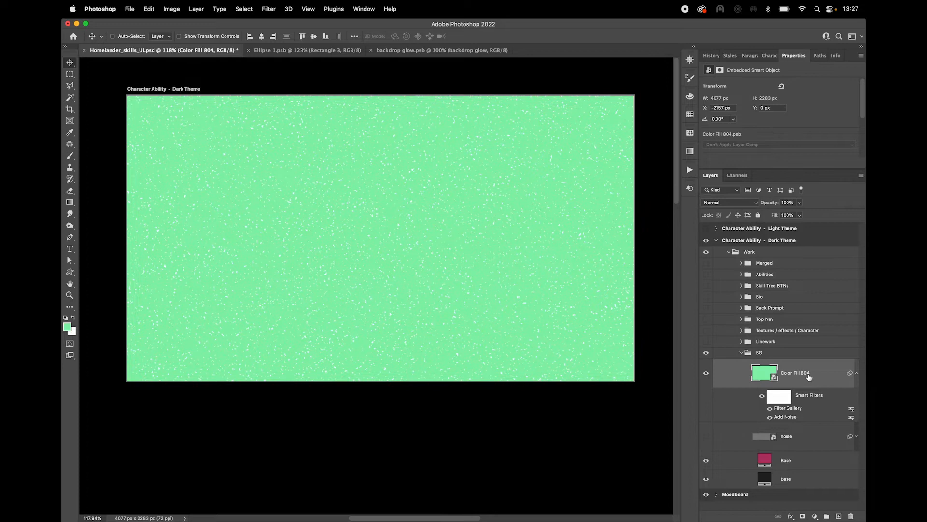
key(Delete)
click(706, 372)
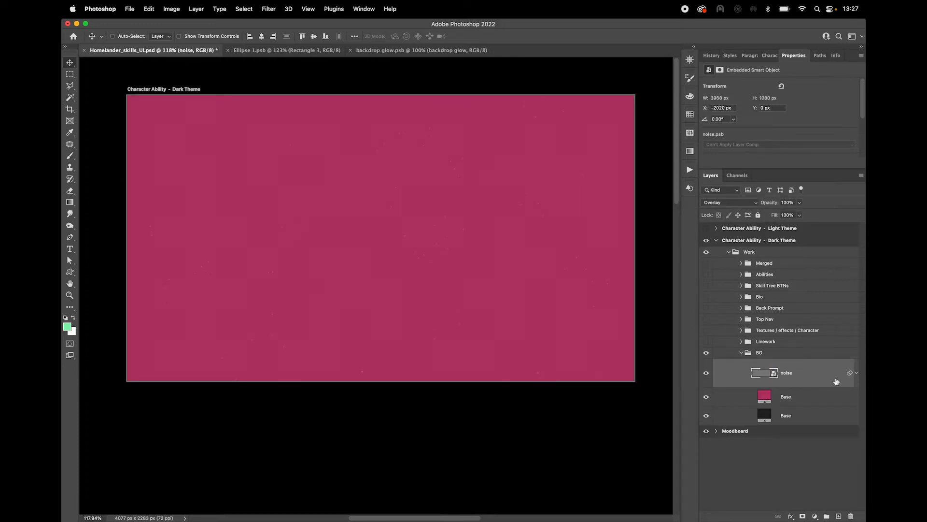
Check the smart filters on the noise layer, and collapse the BG group.
click(856, 373)
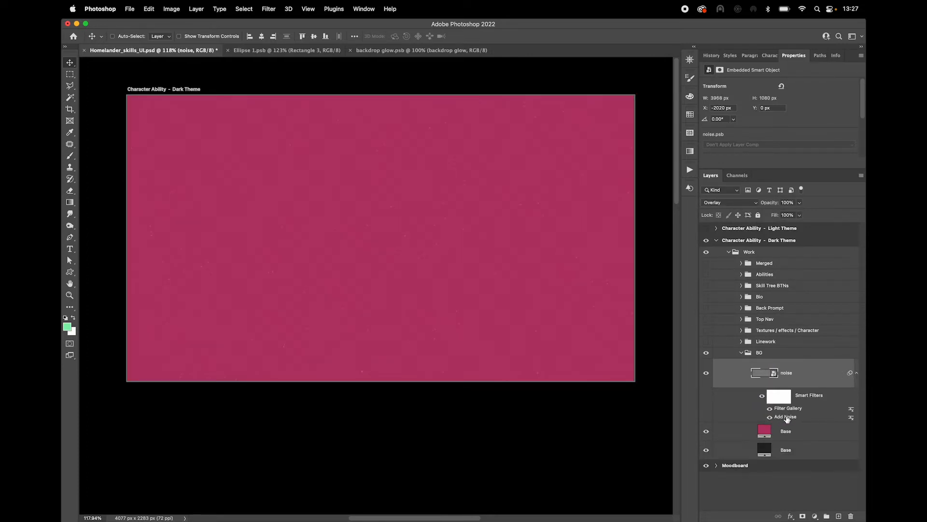
click(856, 373)
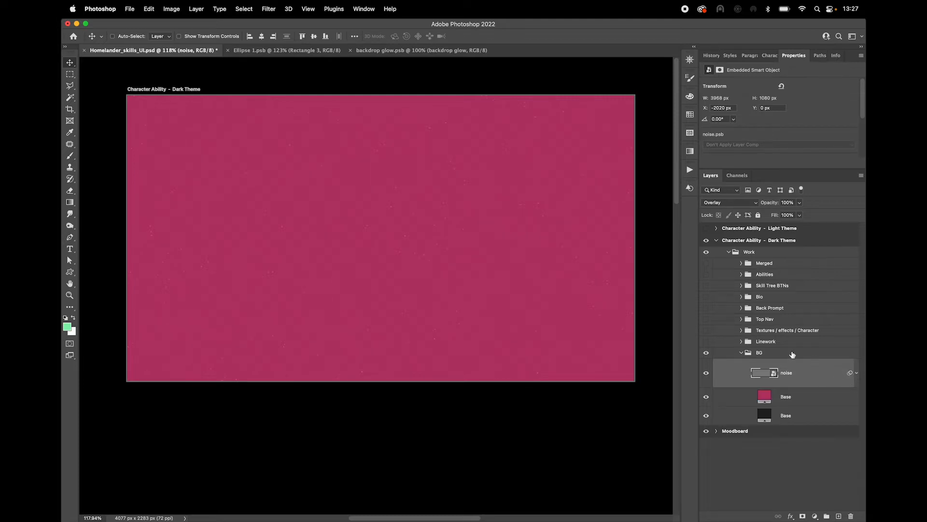
click(747, 353)
click(742, 353)
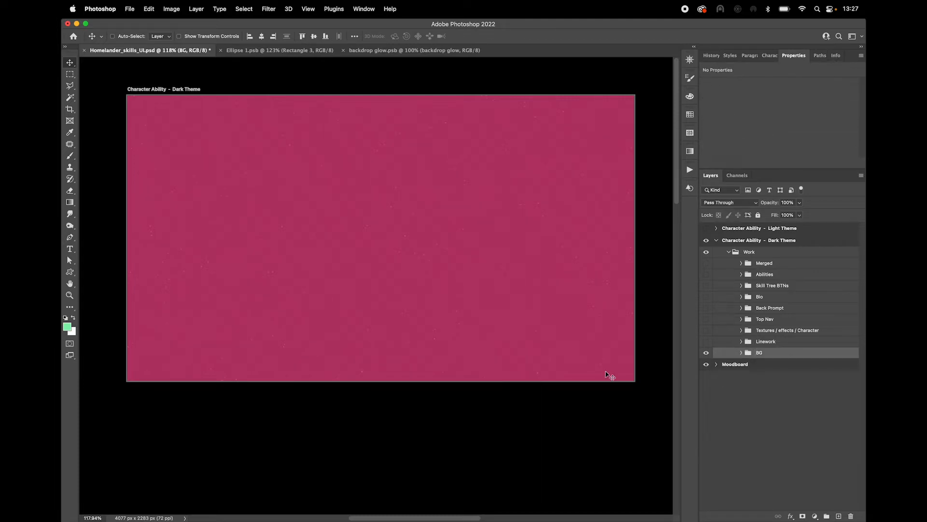
Show and expand the Dark Theme's Linework group, and hide its Linework layer to isolate the flag pattern.
scroll(325, 187, down, 2)
drag(288, 199, 328, 179)
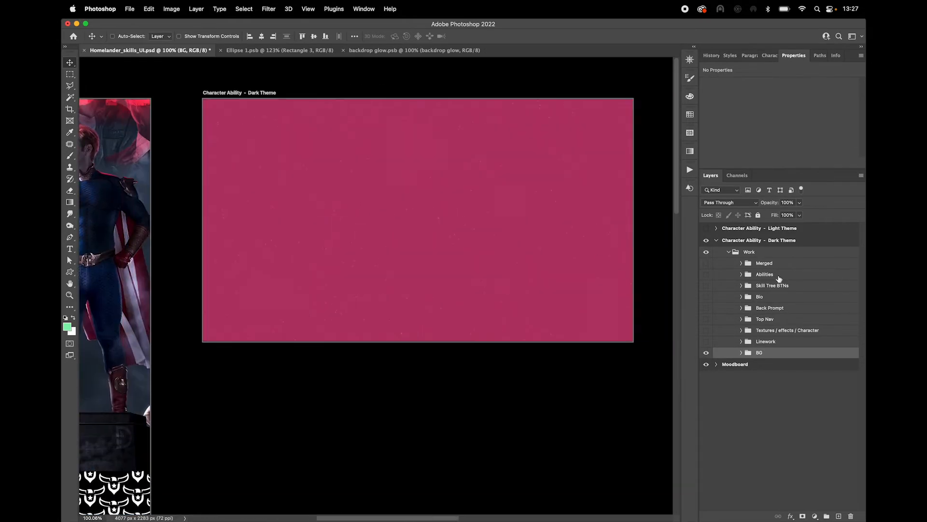
click(707, 342)
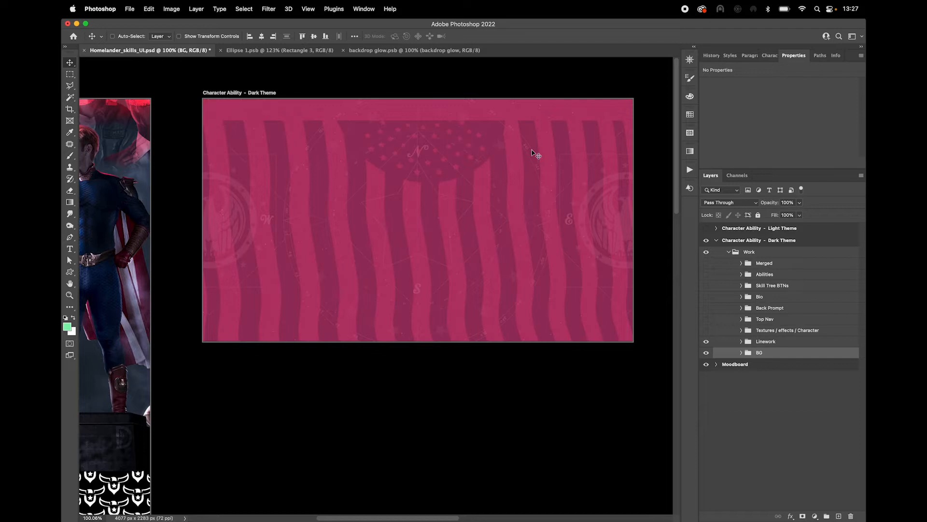
click(742, 342)
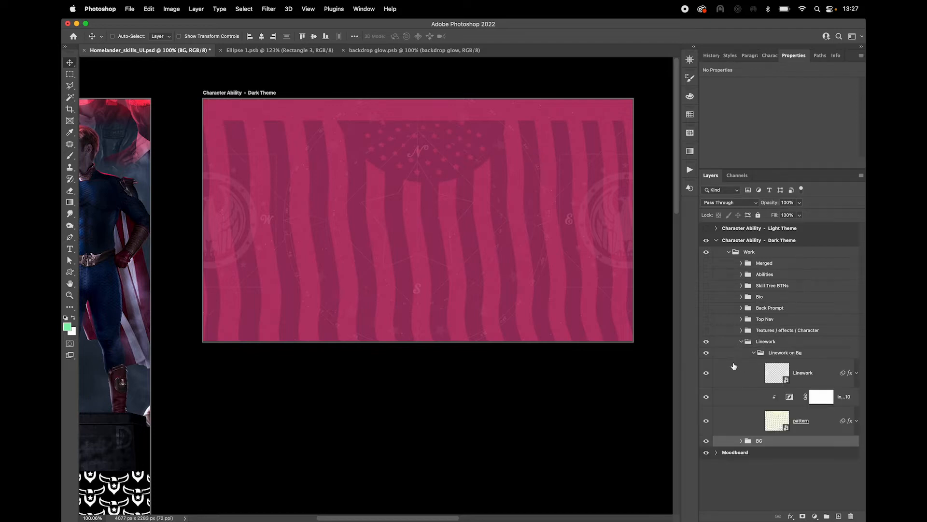
click(706, 372)
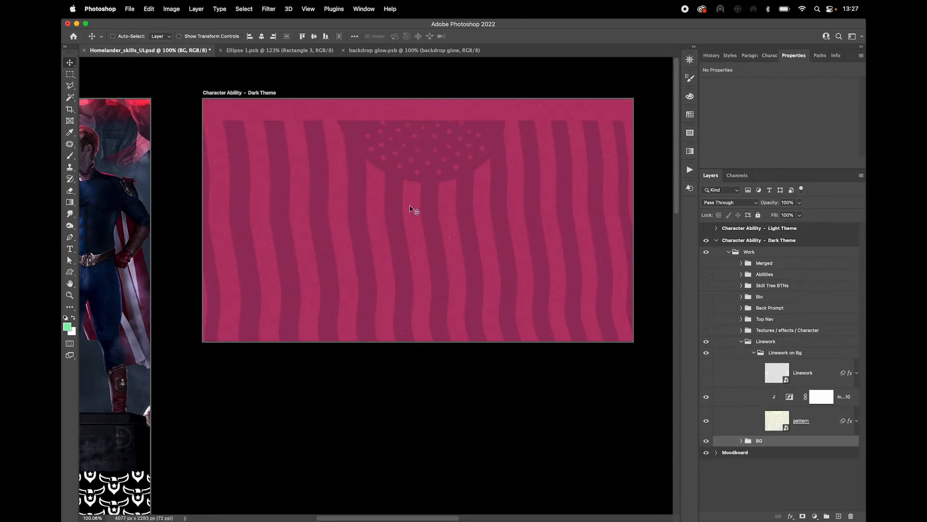
Compare the flag pattern with the Homelander poster on the Moodboard, and open the pattern layer's smart object.
drag(283, 218, 502, 207)
drag(172, 215, 399, 205)
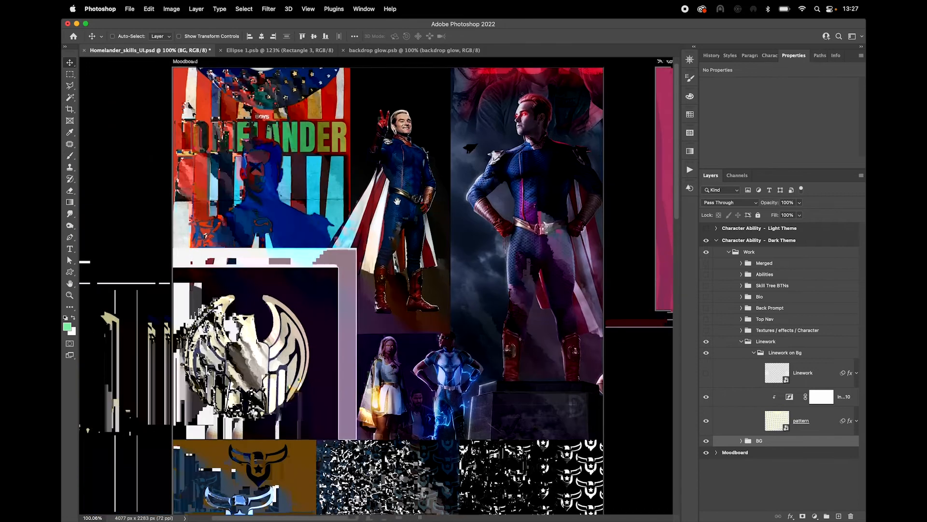
drag(472, 139, 314, 155)
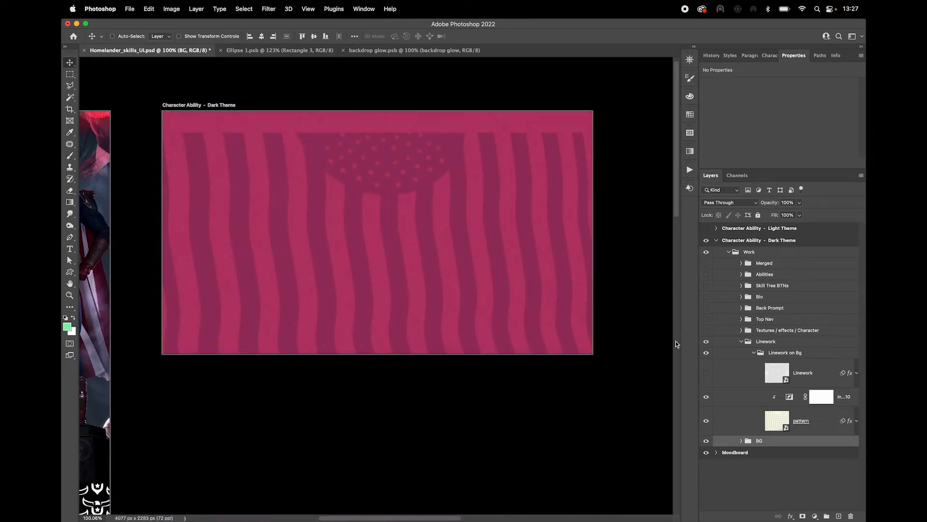
double_click(777, 424)
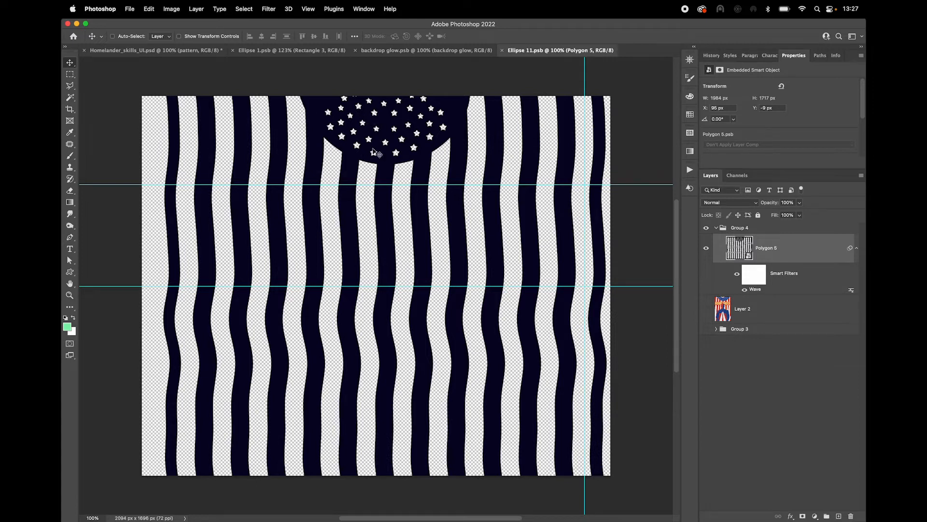
Compare the Polygon 5 flag with and without its Wave filter, and try a maximum wavelength of 287 in the filter settings.
click(744, 291)
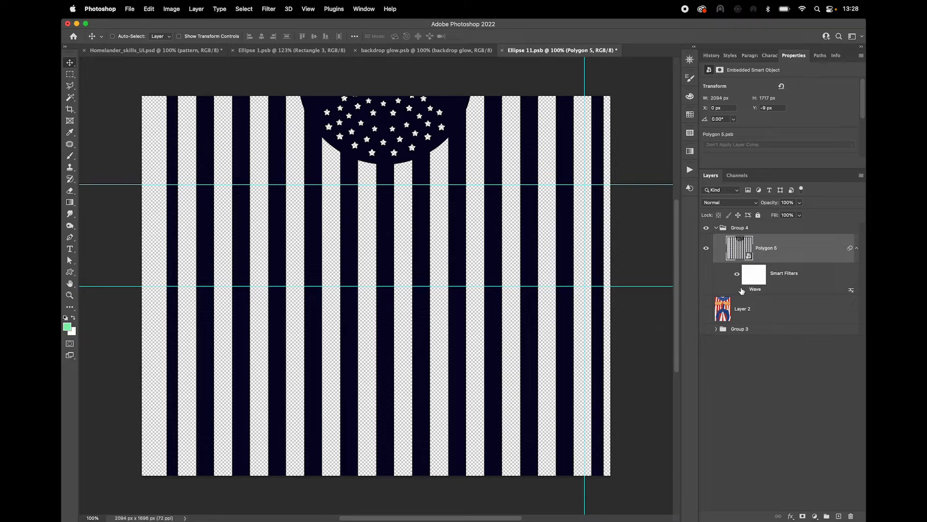
click(746, 290)
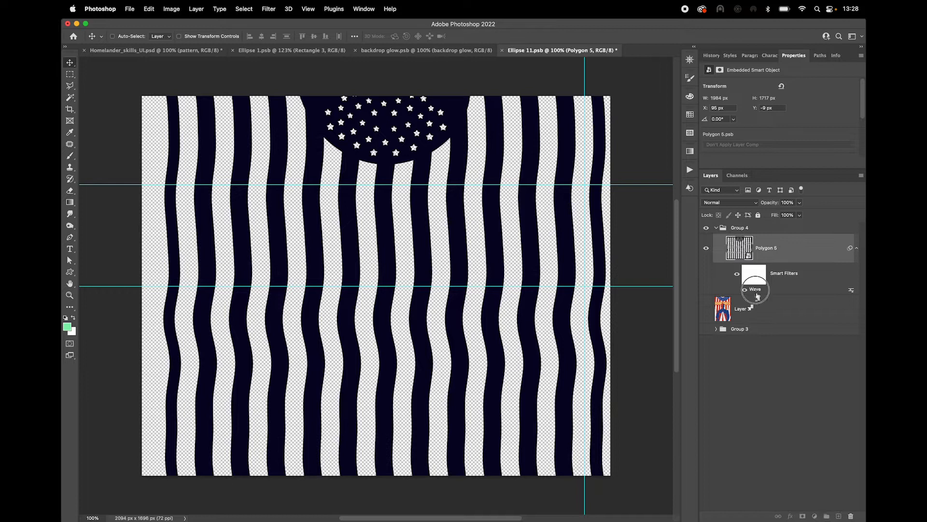
double_click(754, 289)
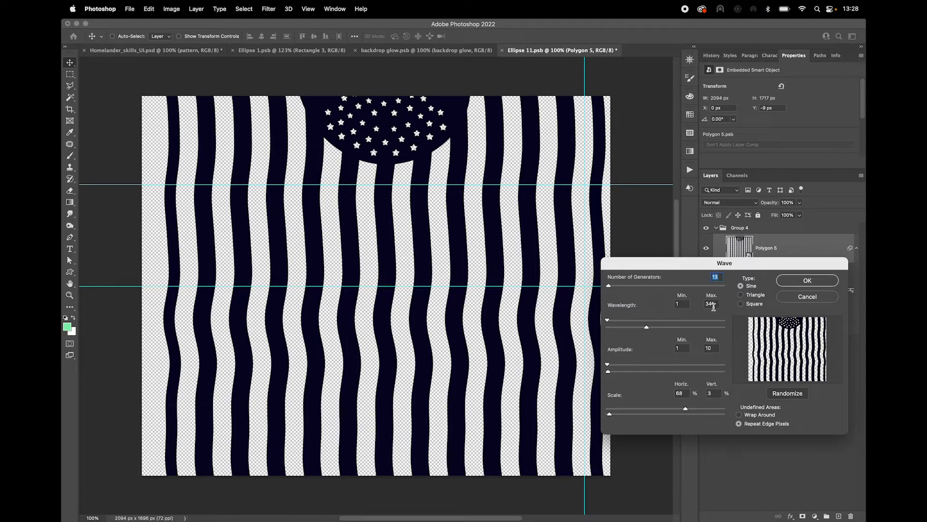
drag(651, 330, 642, 328)
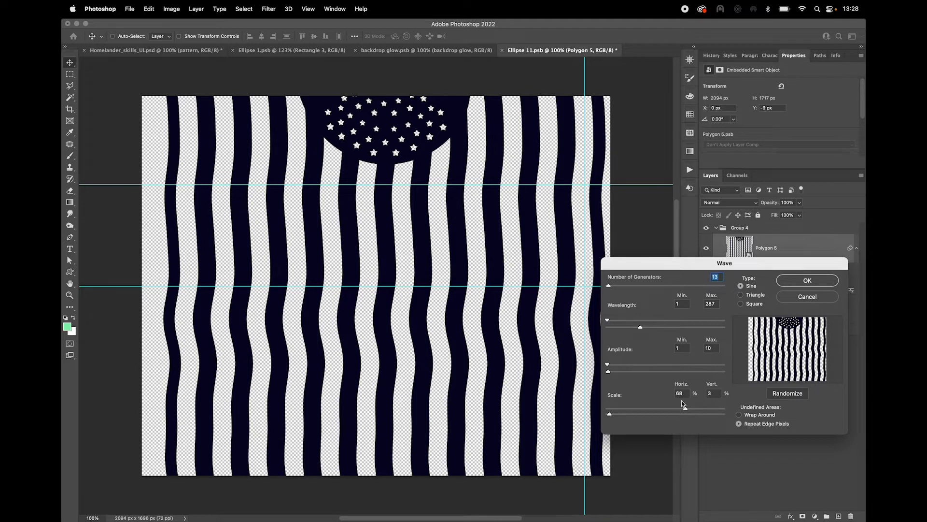
click(807, 280)
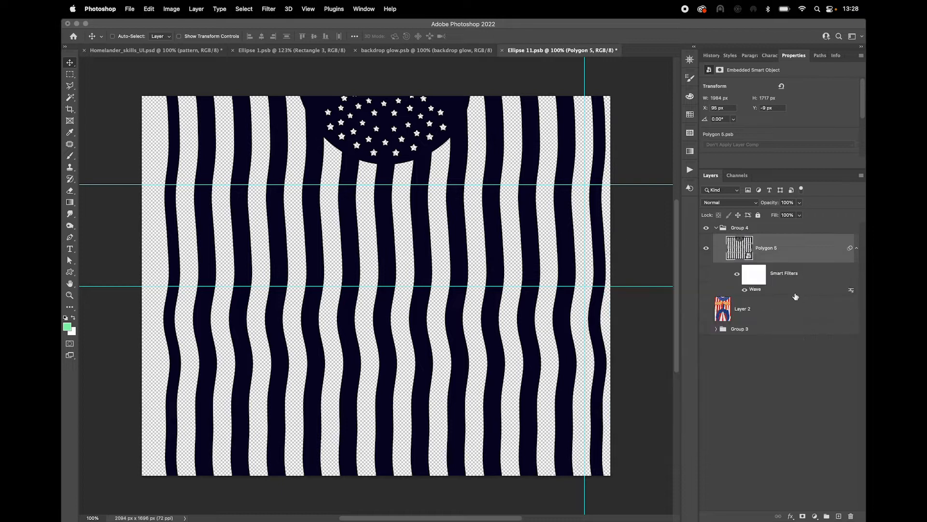
Close the flag pattern's smart object without saving, and compare the pattern with and without its clipped adjustment layer.
click(502, 51)
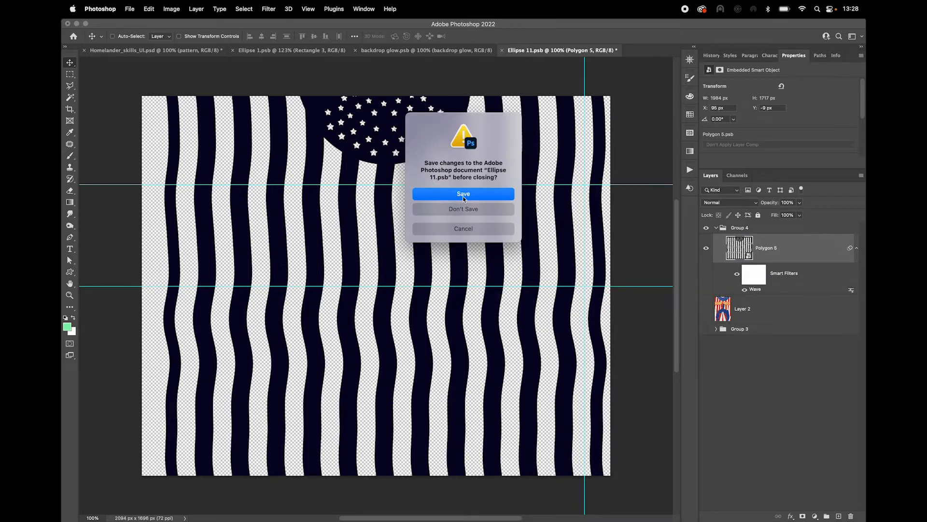
click(461, 208)
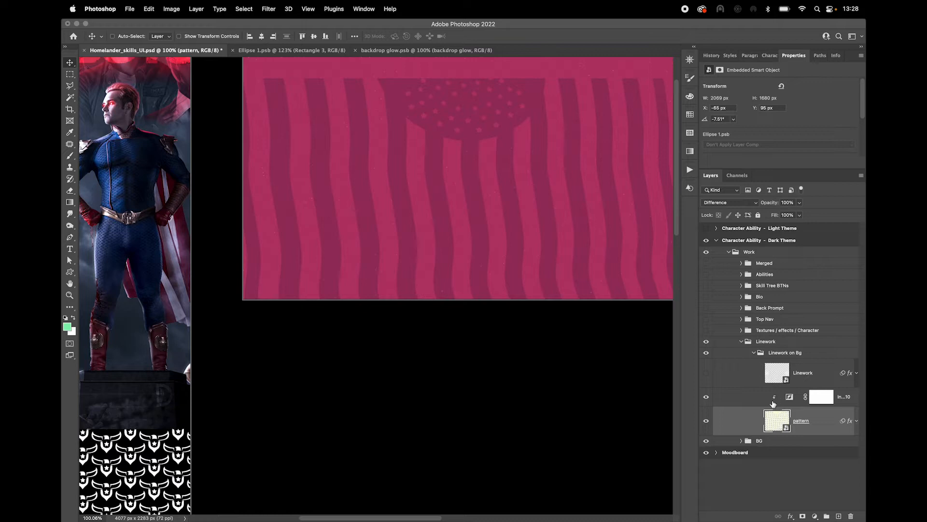
click(707, 398)
click(707, 398)
click(707, 397)
click(707, 397)
Show the Linework layer again and open its smart object to inspect the eagle emblem beside the compass.
click(707, 373)
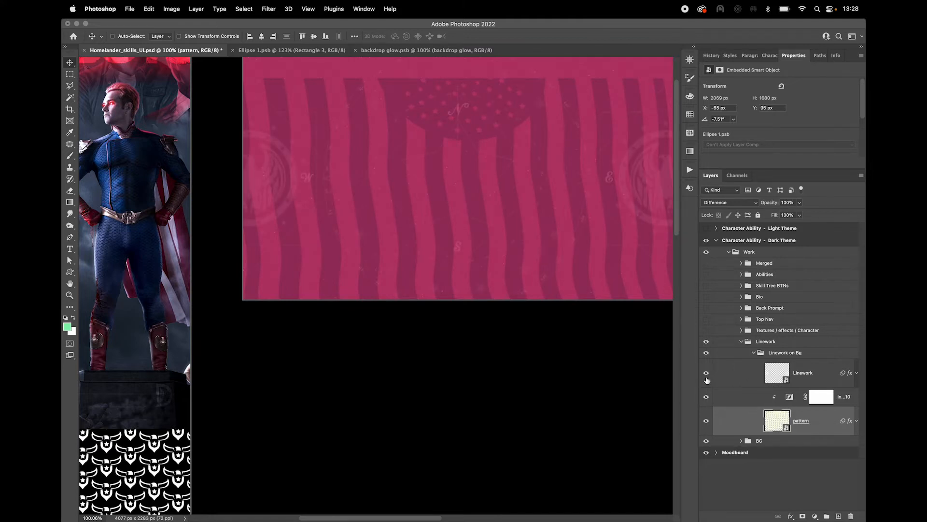
double_click(783, 372)
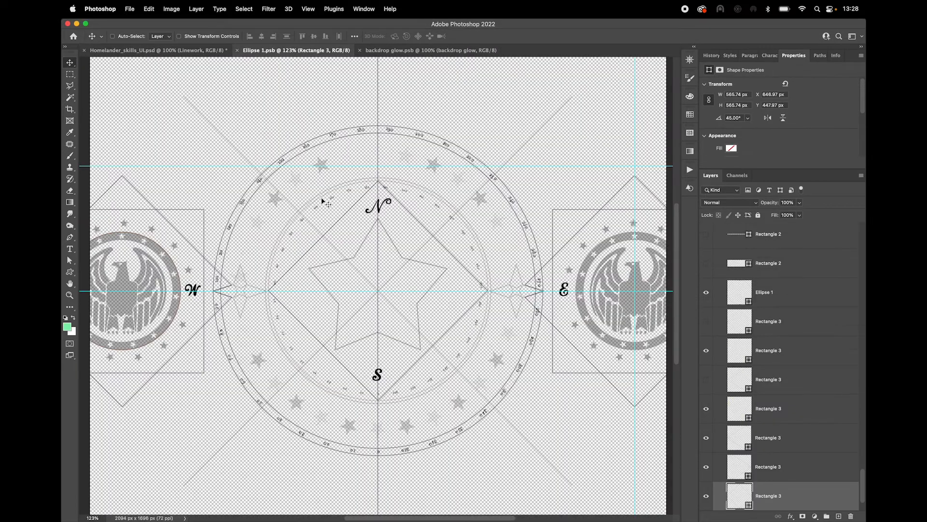
drag(462, 323, 510, 275)
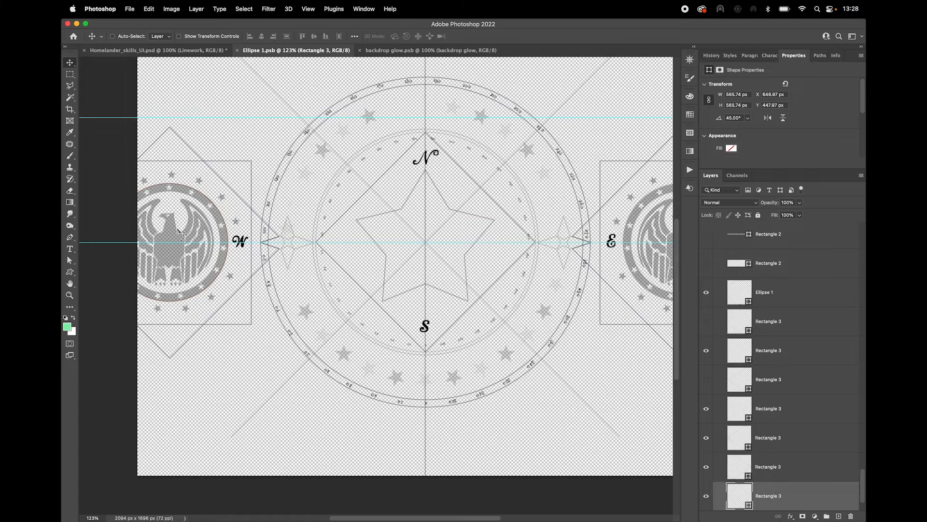
scroll(165, 240, up, 5)
scroll(203, 221, down, 3)
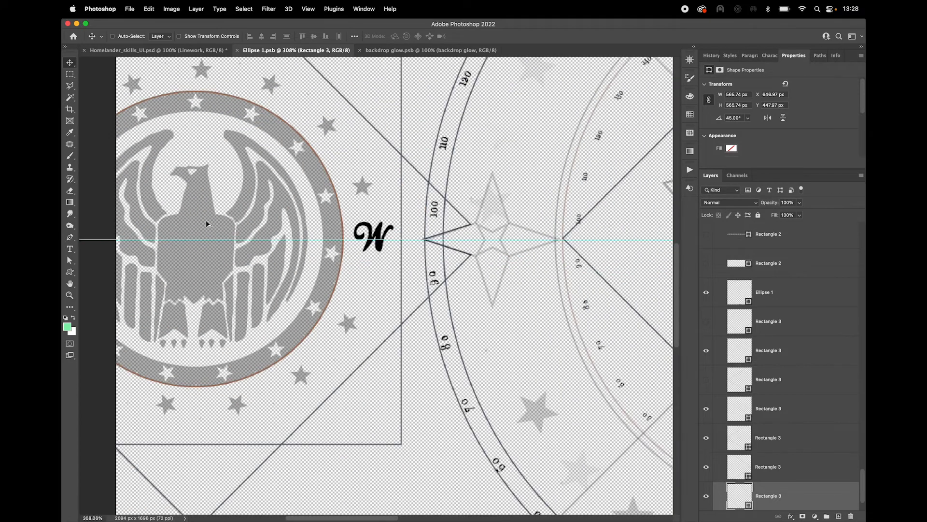
Draw an eagle emblem about 236 by 230 px over the compass ring's west side, using the saved custom shape.
super+click(208, 223)
click(70, 271)
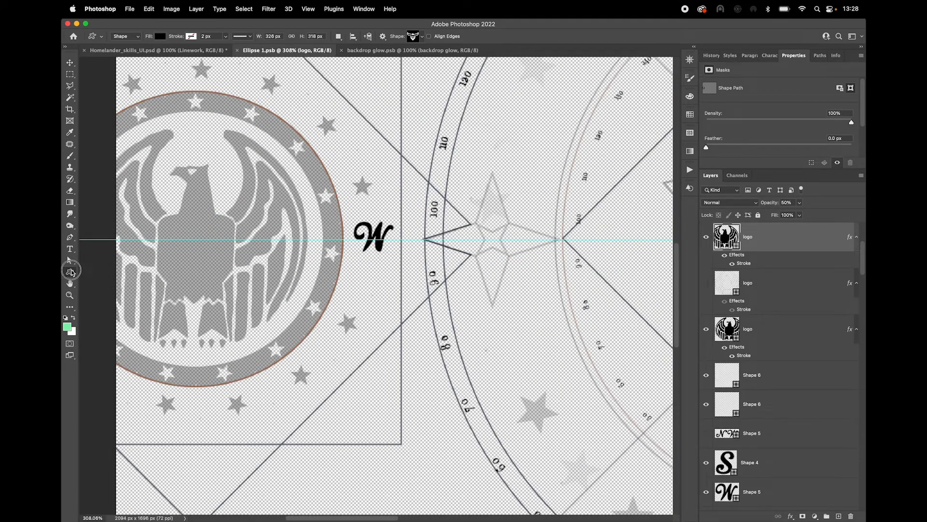
click(423, 37)
click(414, 186)
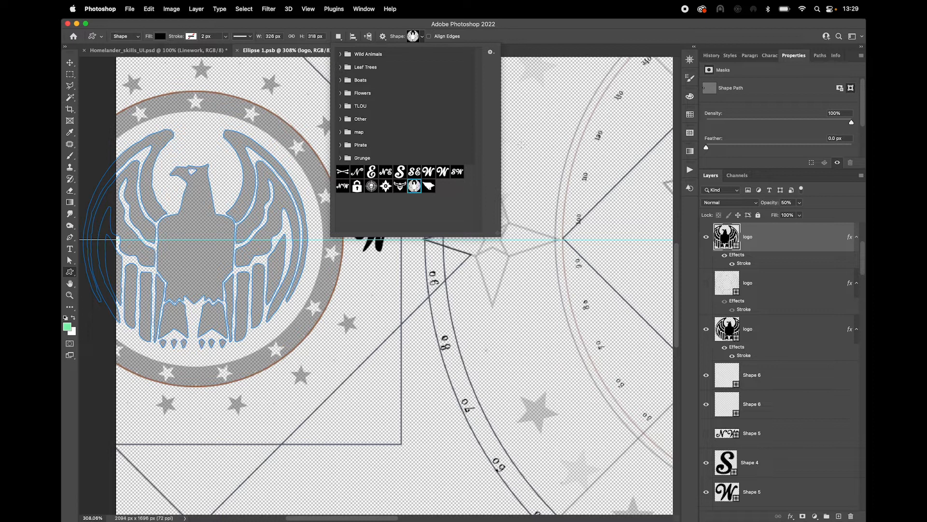
drag(522, 114, 602, 193)
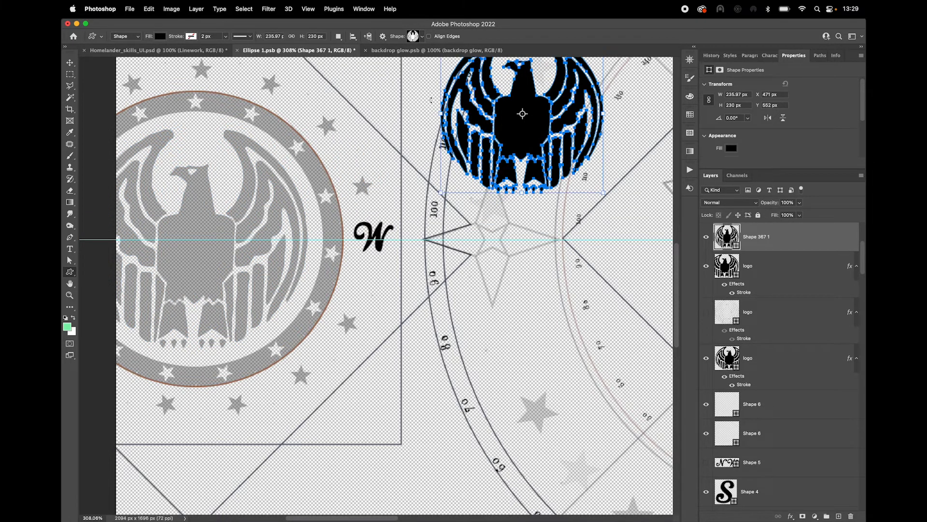
Examine the eagle emblem reference on the Homelander_skills_UI Moodboard, and close the backdrop glow smart object.
click(162, 52)
drag(241, 264, 570, 230)
drag(271, 243, 383, 181)
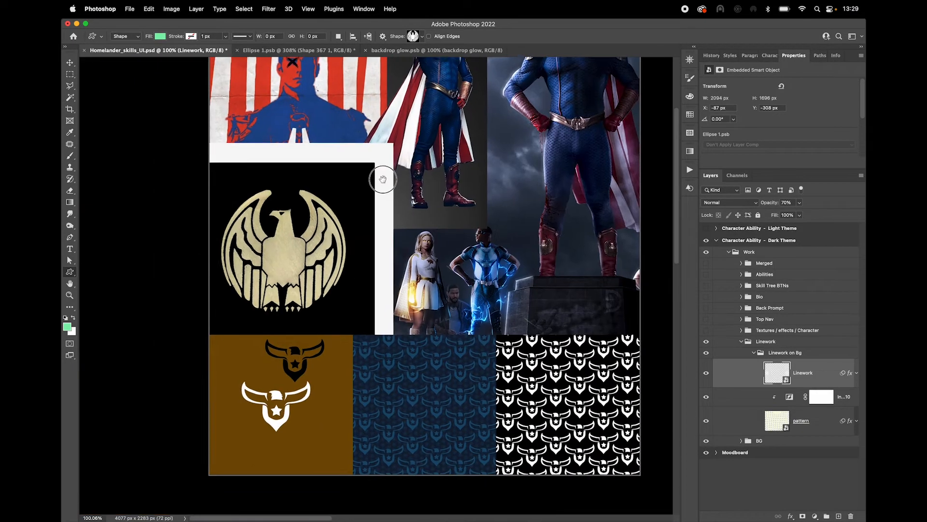
click(436, 51)
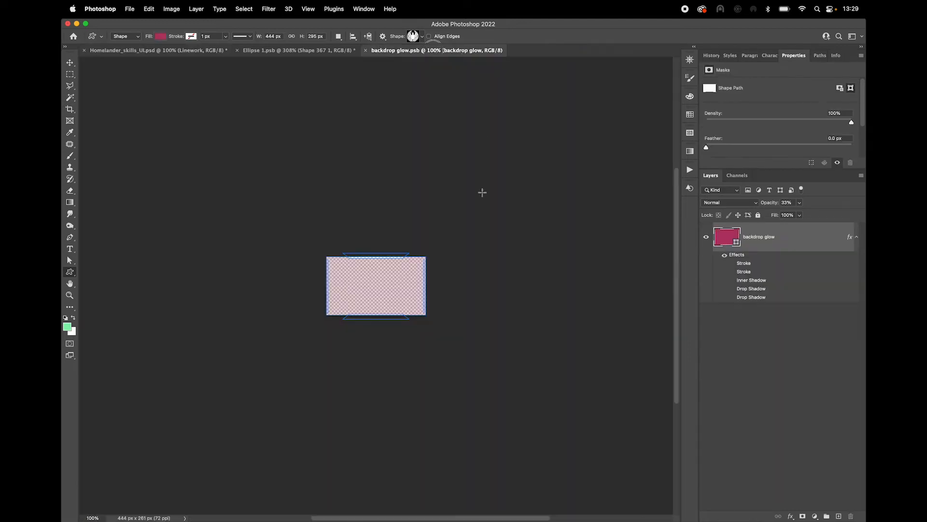
click(366, 52)
Return to the Ellipse 1 linework, reposition the newly drawn eagle shape and delete it.
click(312, 51)
drag(507, 143, 458, 208)
key(v)
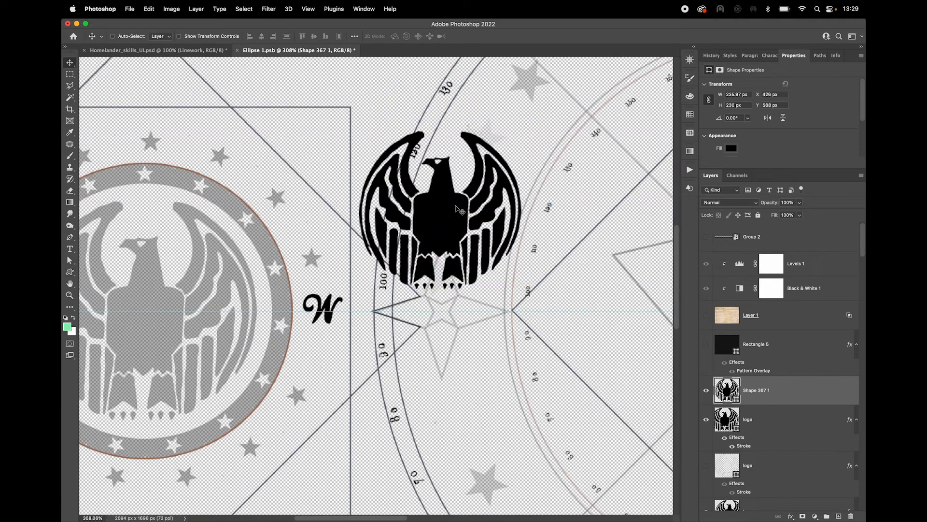
key(BackSpace)
Examine the compass linework, including the surrounding stars, degree numbers, direction letters and central star.
scroll(237, 249, down, 2)
scroll(237, 248, left, 2)
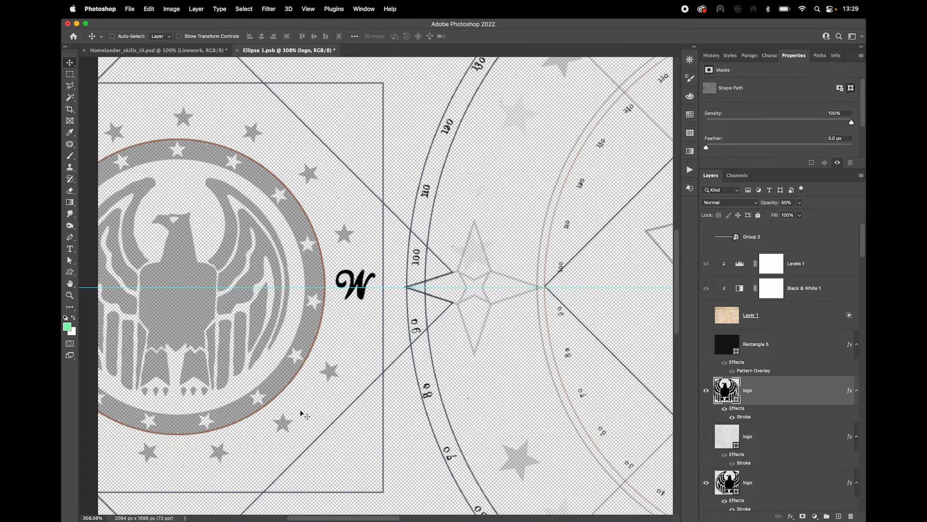
scroll(325, 290, right, 5)
scroll(325, 289, up, 2)
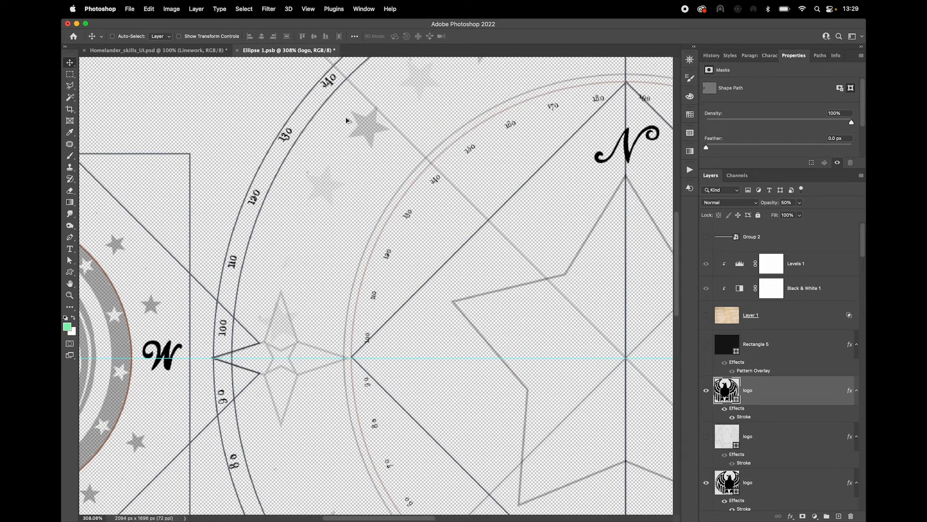
scroll(347, 121, down, 1)
scroll(569, 213, right, 5)
scroll(569, 213, down, 1)
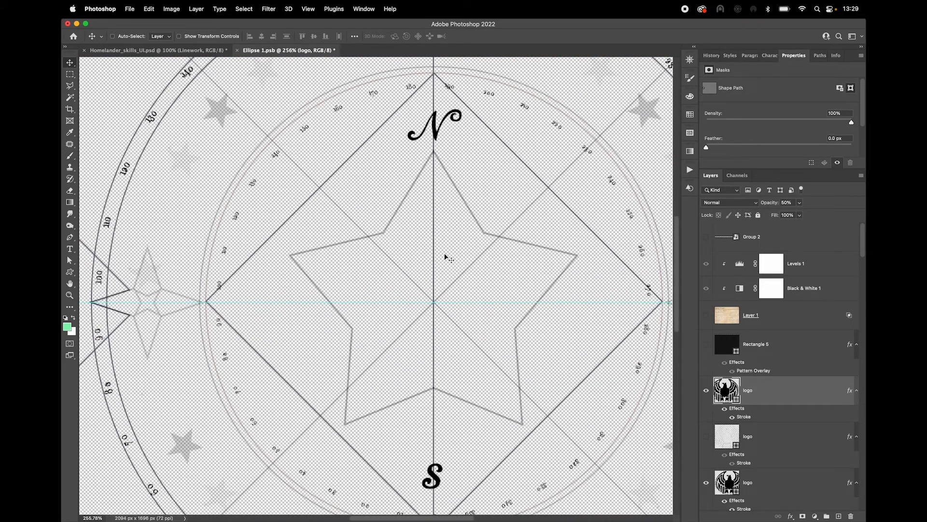
scroll(446, 259, down, 3)
drag(527, 283, 400, 211)
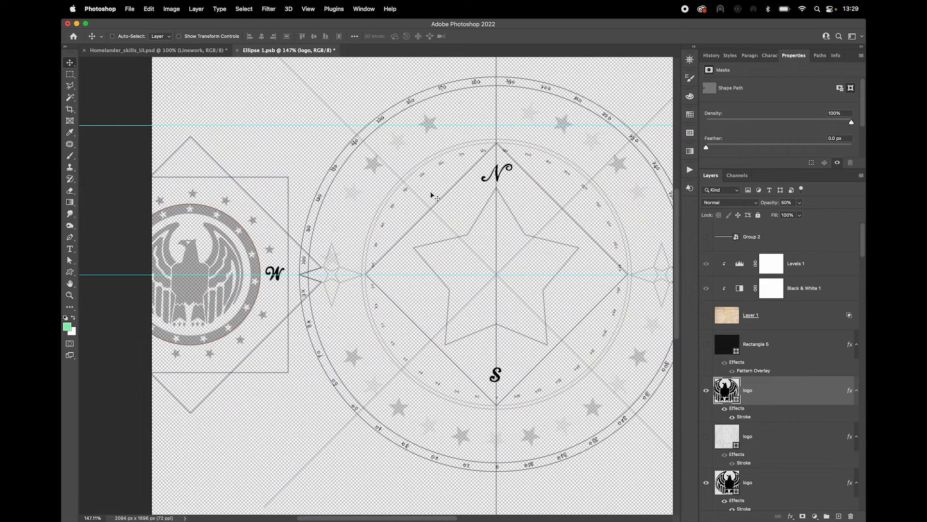
drag(497, 189, 415, 216)
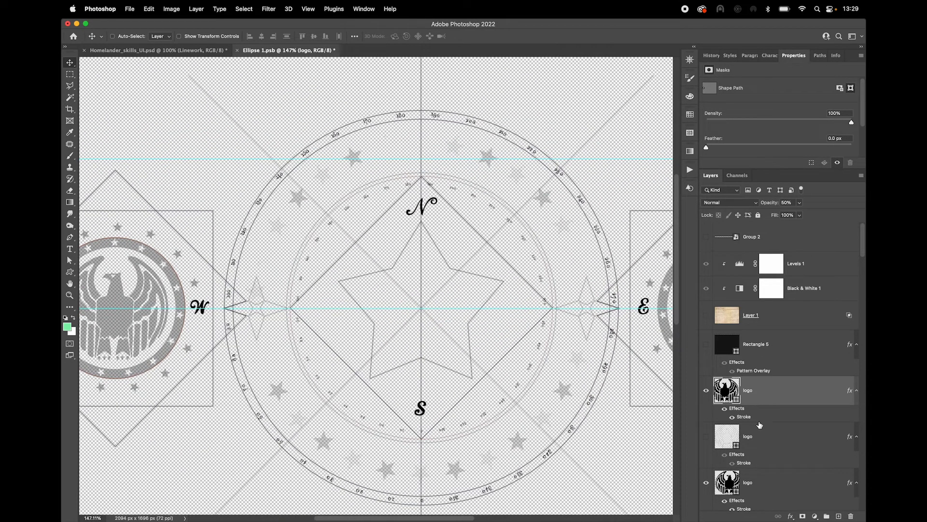
Close the Ellipse 1 smart object without saving, and collapse the Dark Theme's Linework group.
click(237, 50)
click(440, 213)
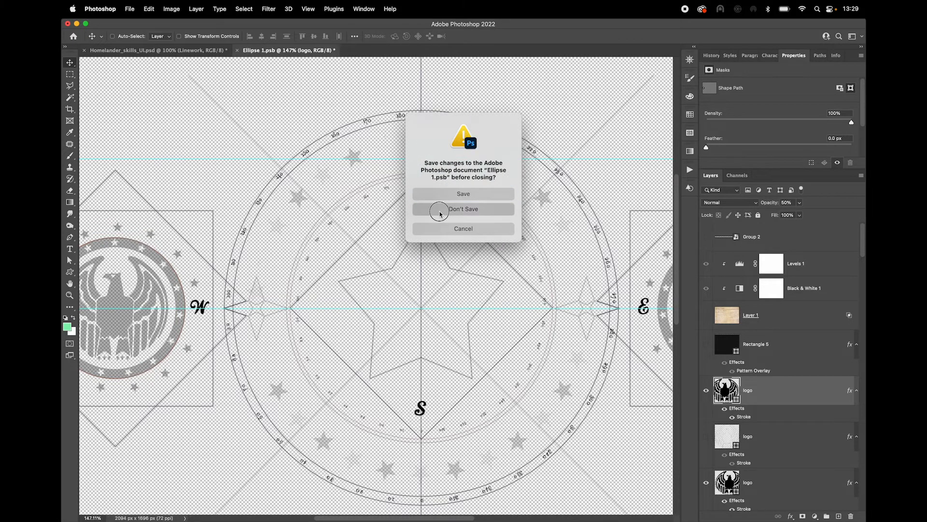
drag(611, 151, 265, 244)
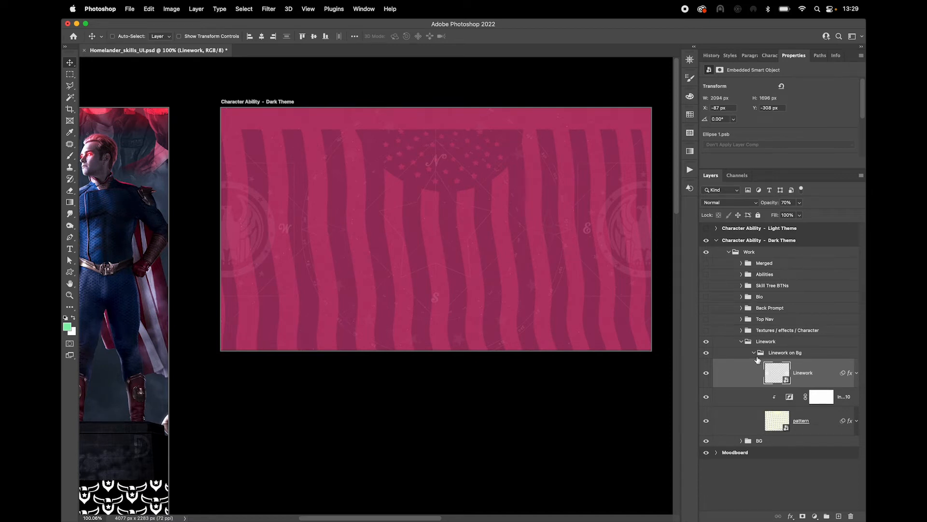
click(742, 341)
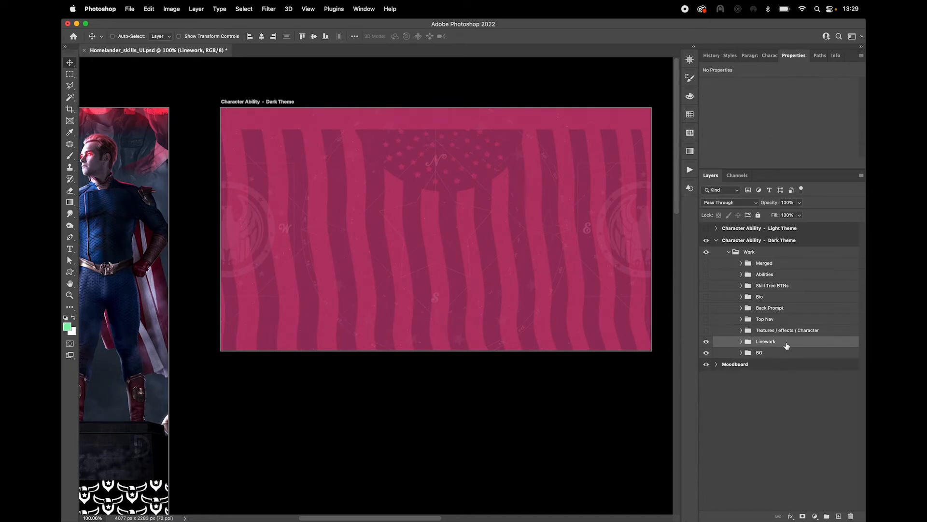
Show and expand the Textures / effects / Character group, hiding its Light, Vignette, Character and Header groups.
click(706, 330)
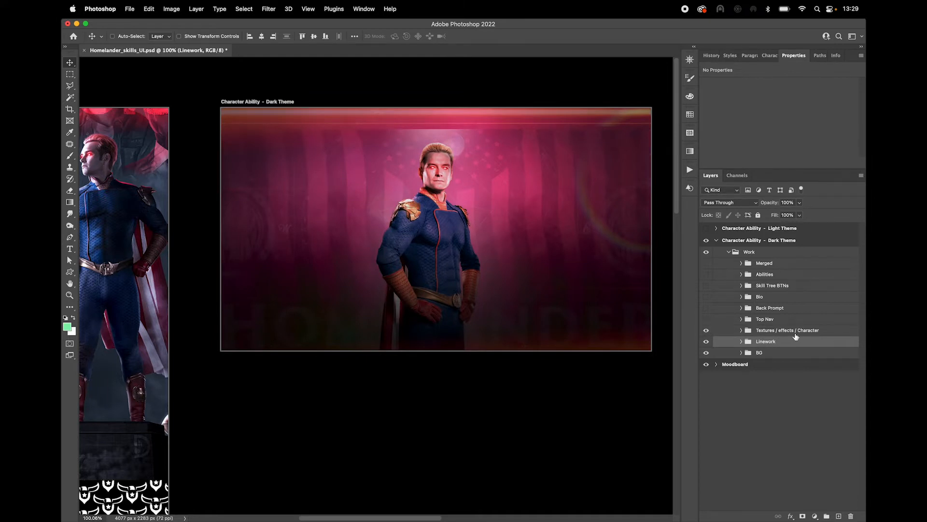
click(743, 331)
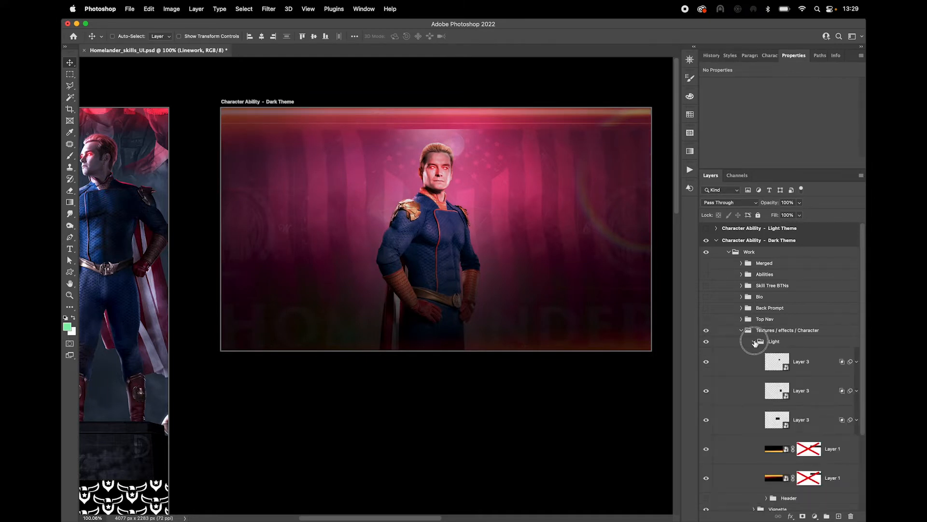
click(754, 376)
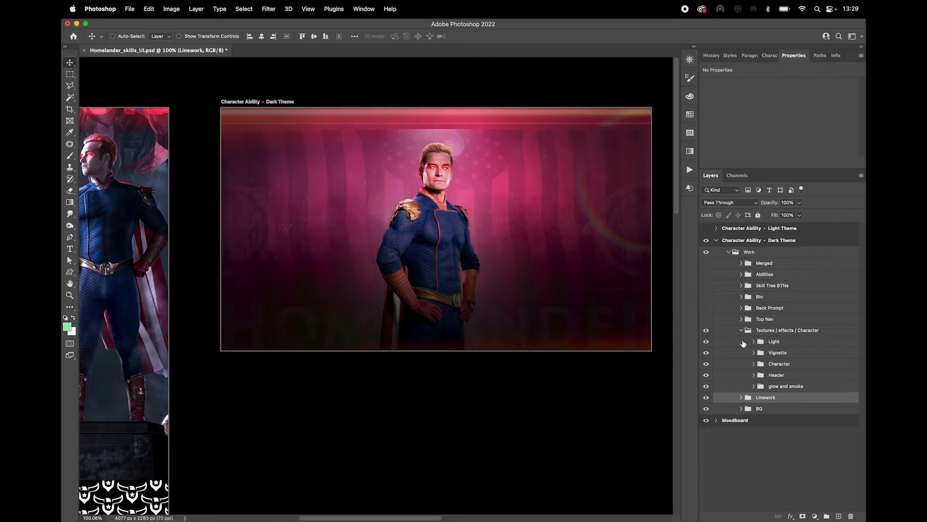
drag(706, 345, 706, 377)
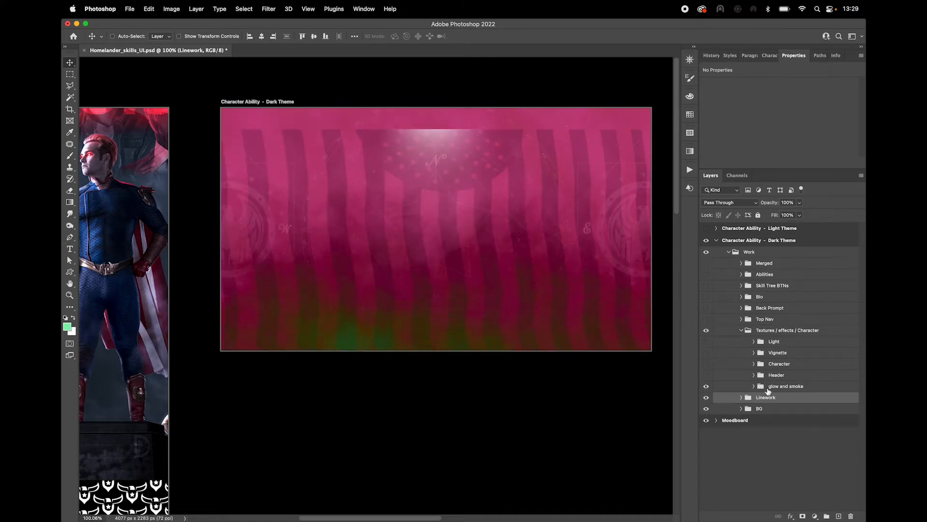
Expand the glow and smoke group, and re-render the Clouds smart filter on the Smoke layer.
click(755, 386)
scroll(816, 382, down, 2)
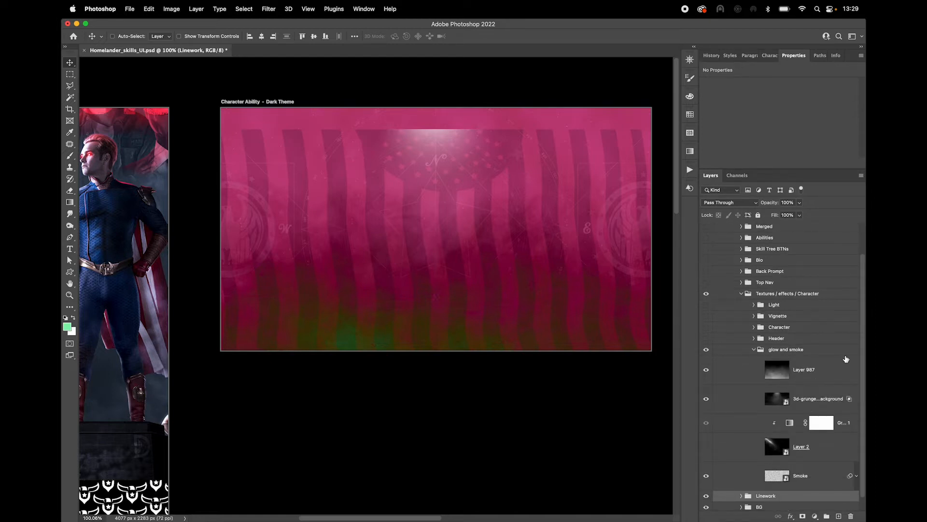
click(810, 474)
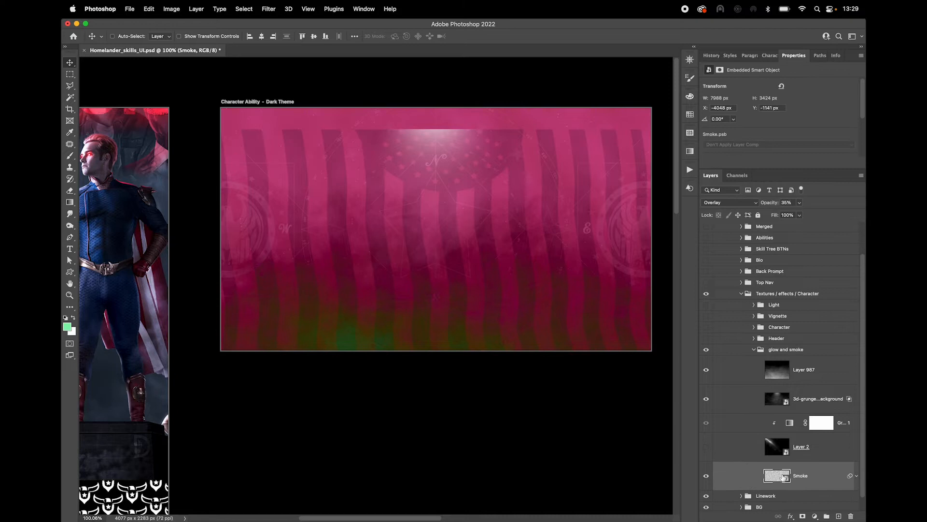
click(855, 476)
scroll(826, 466, down, 1)
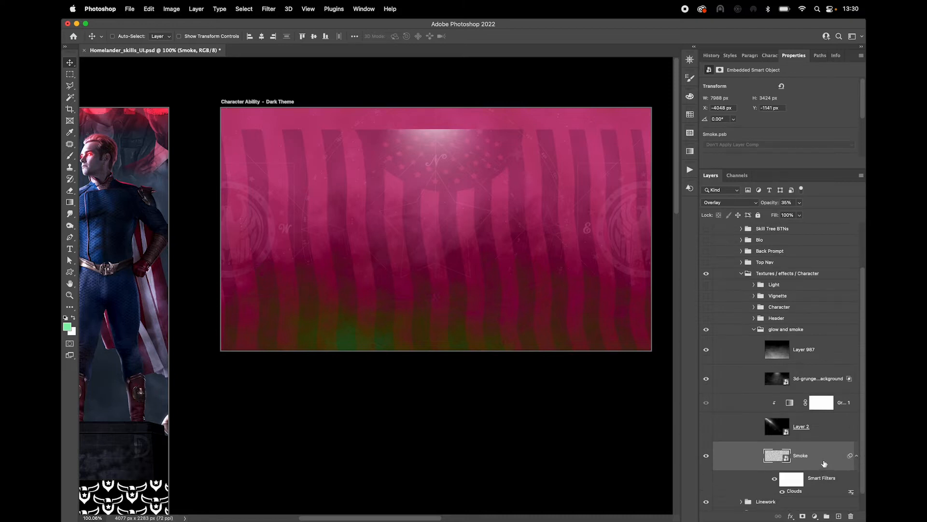
double_click(793, 492)
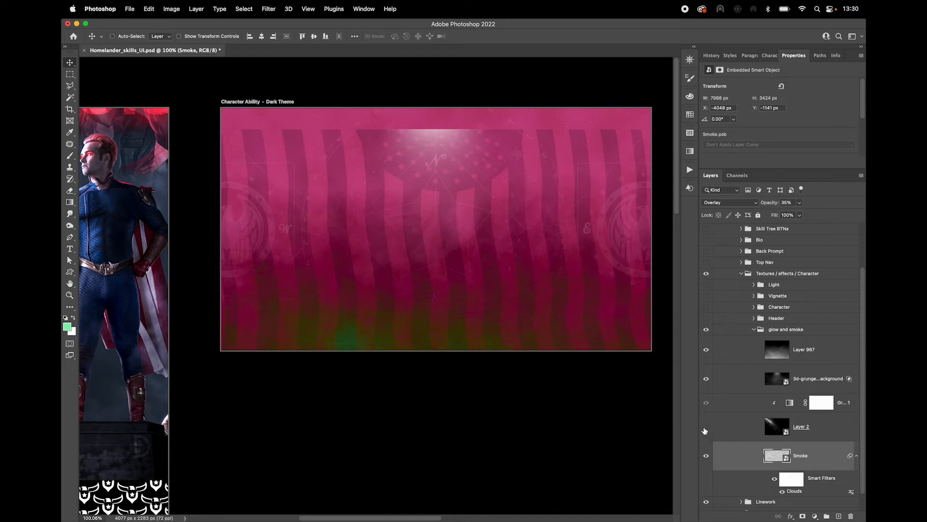
Show Layer 2 in the glow and smoke group, and restore the Header, Character, Vignette and Light groups.
click(816, 432)
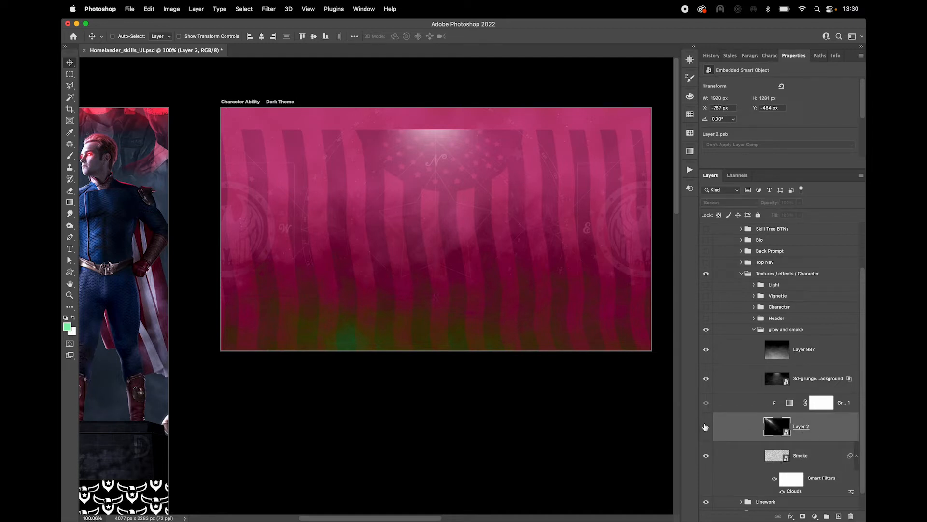
click(707, 427)
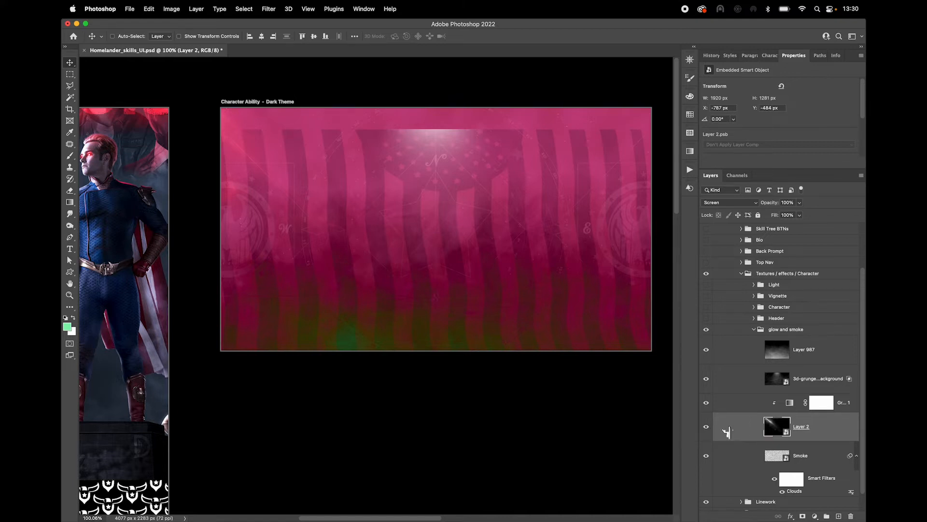
drag(706, 318, 706, 292)
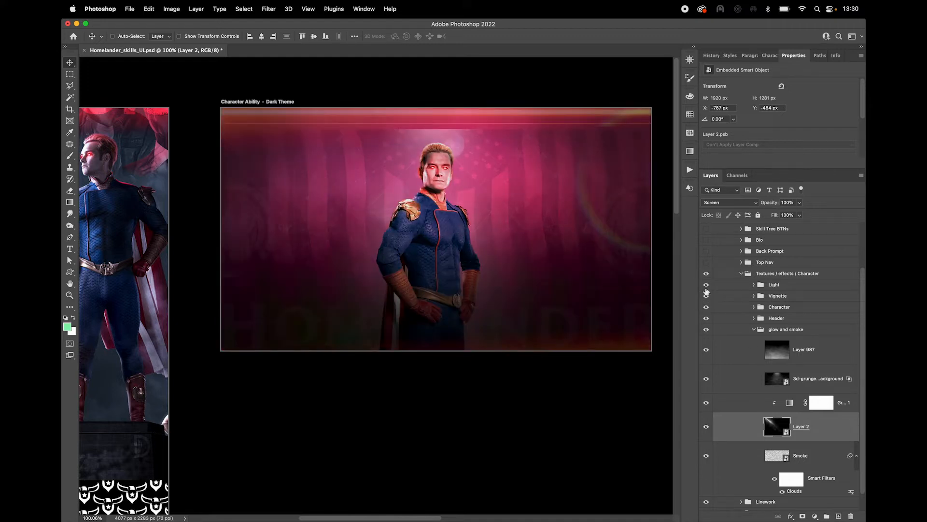
Compare the Dark Theme artwork with and without Layer 2's light.
click(706, 428)
click(706, 428)
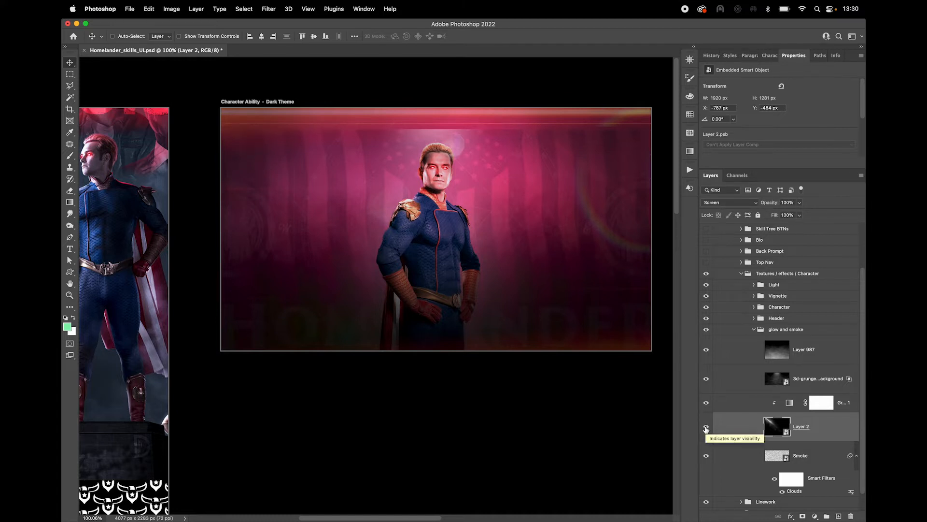
click(706, 428)
click(706, 427)
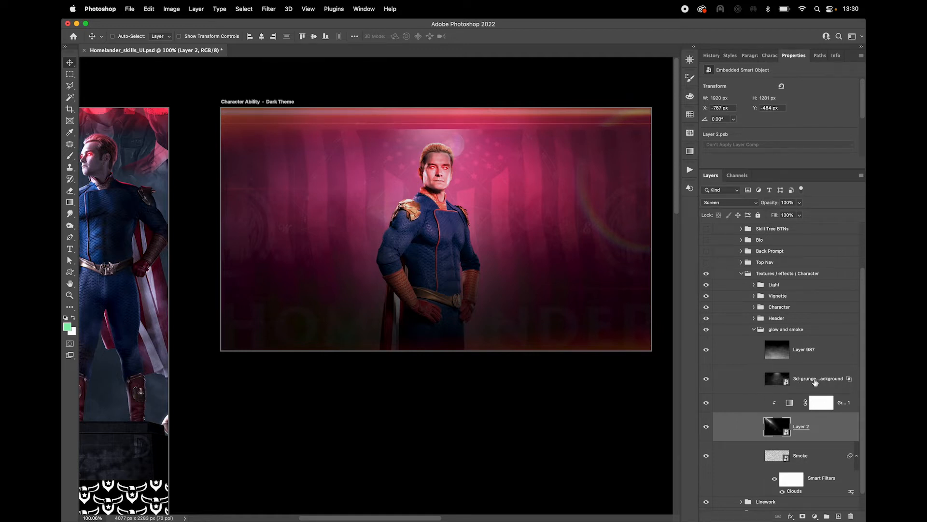
Compare the artwork with and without the 3d-grunge background and Layer 987, and collapse the glow and smoke group.
click(816, 382)
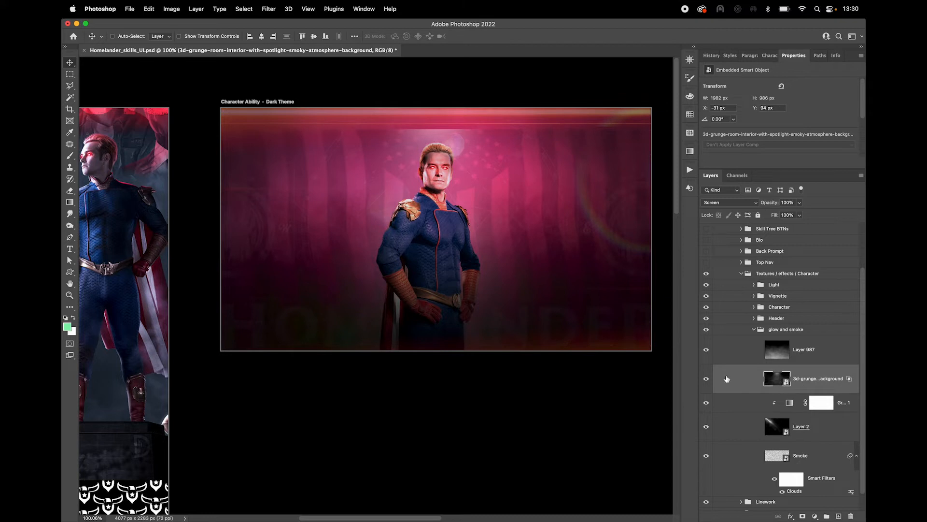
click(707, 379)
click(708, 381)
click(707, 350)
click(707, 351)
click(808, 351)
click(754, 331)
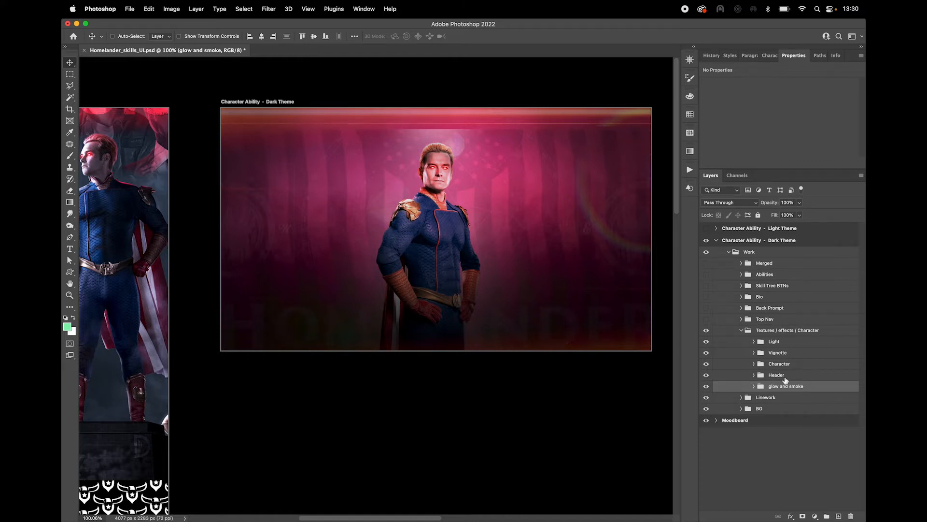
Inspect the Homelander smart object inside the Header group.
click(754, 375)
click(760, 396)
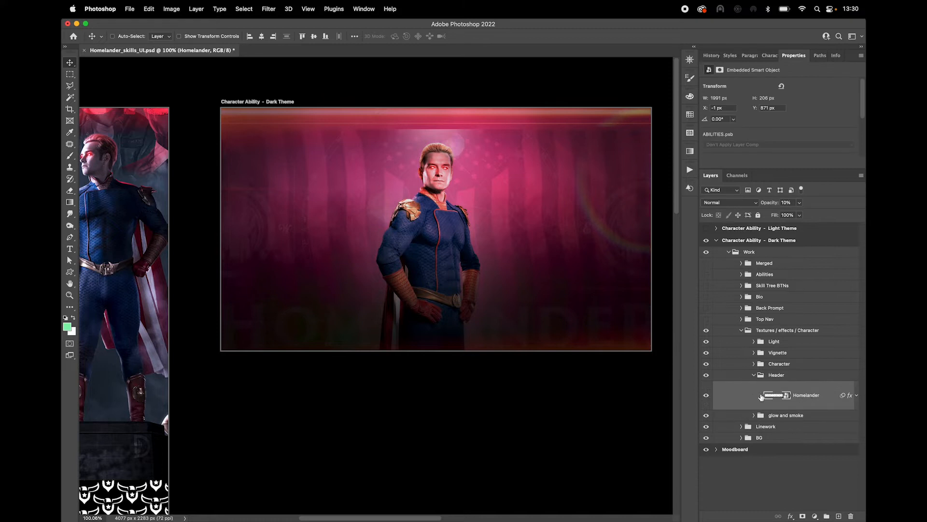
click(754, 375)
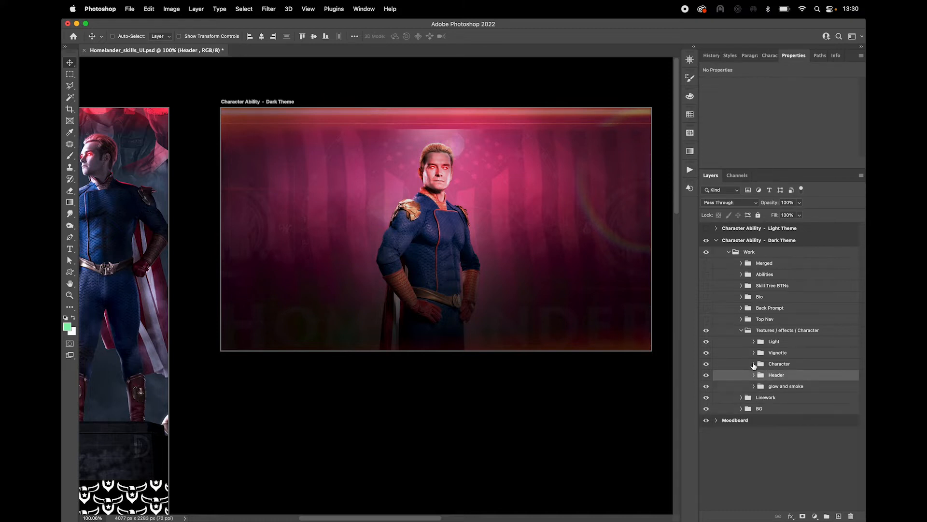
Expand the Dark Theme's Character group, and open the Character smart object and its nested Homelander smart object.
click(754, 364)
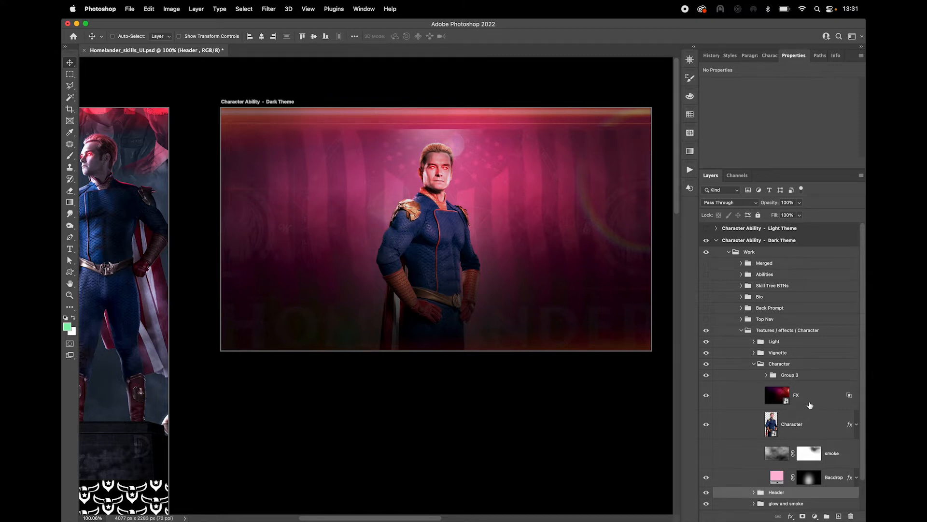
double_click(772, 424)
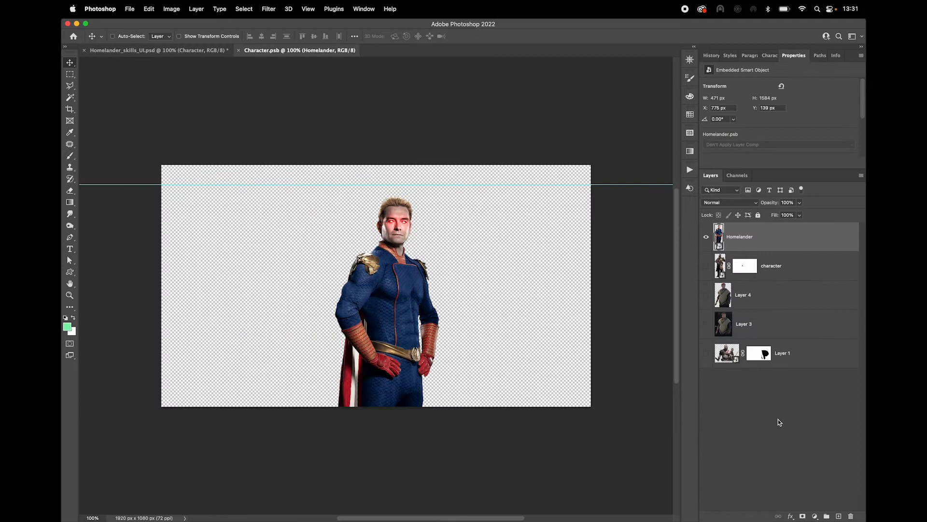
double_click(720, 236)
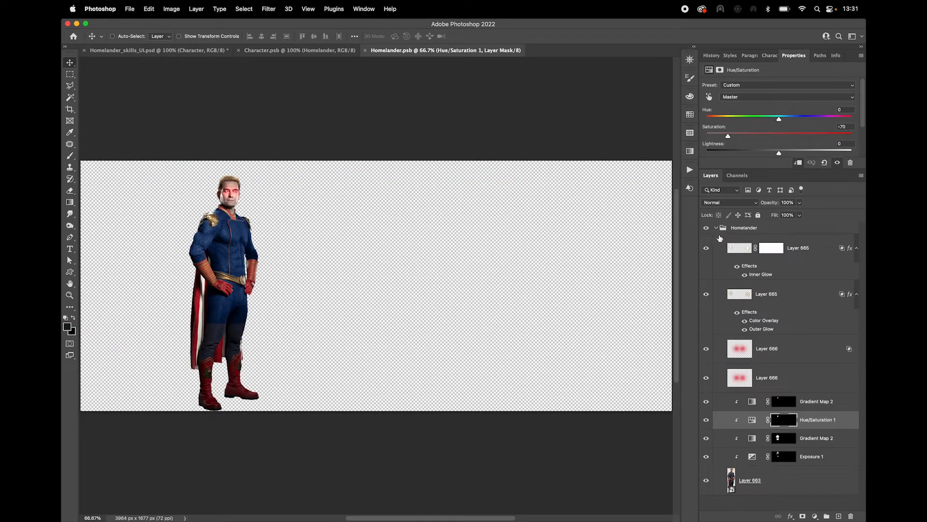
click(717, 228)
click(717, 228)
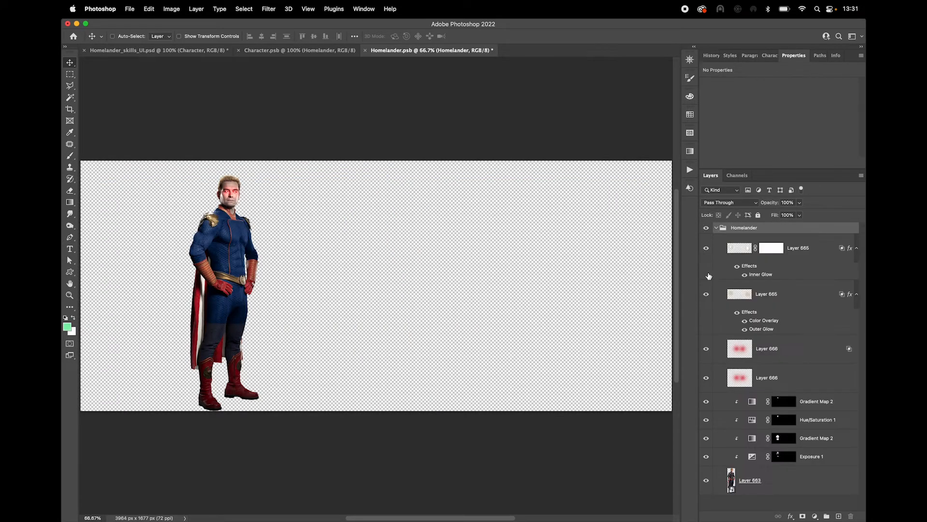
Hide every glow and adjustment layer above Layer 663 in the Homelander group, leaving only the base figure shown.
scroll(217, 214, up, 5)
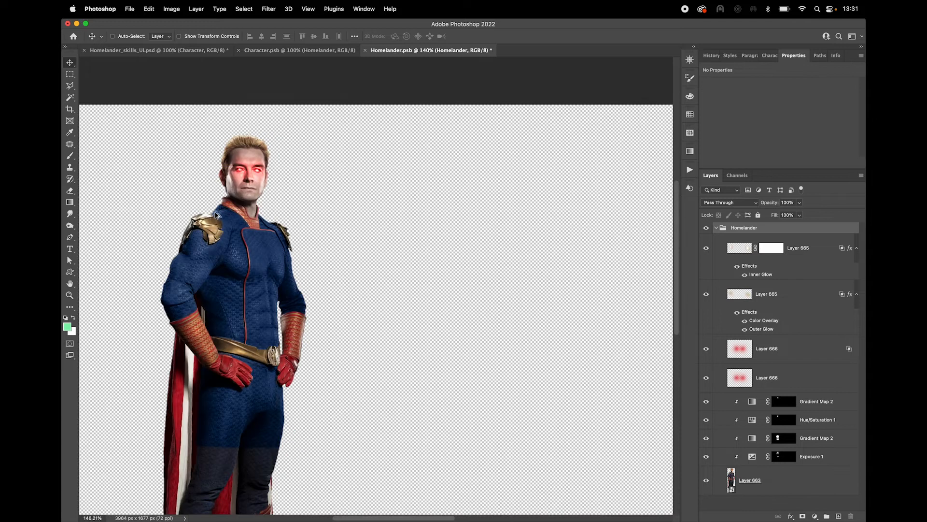
drag(221, 251, 376, 202)
scroll(375, 207, up, 2)
drag(706, 456, 751, 229)
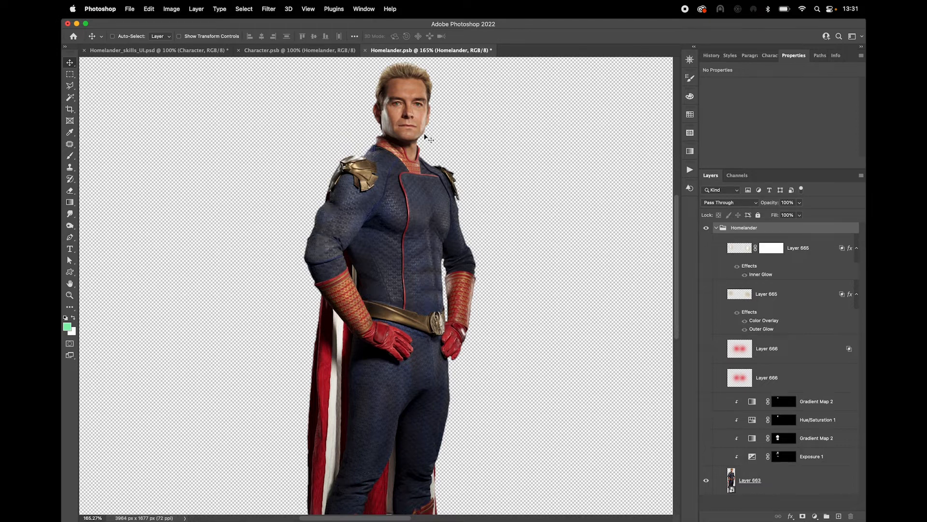
scroll(392, 203, up, 1)
scroll(391, 204, up, 1)
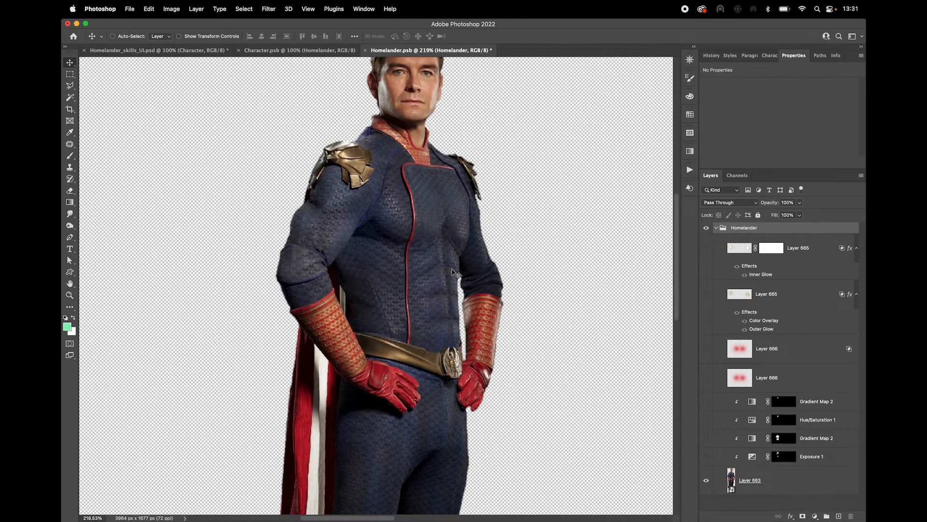
Compare the figure with and without the Exposure 1 adjustment, leaving the adjustment shown.
click(706, 457)
click(707, 458)
click(707, 457)
click(707, 458)
click(707, 457)
scroll(549, 244, up, 2)
scroll(549, 244, left, 1)
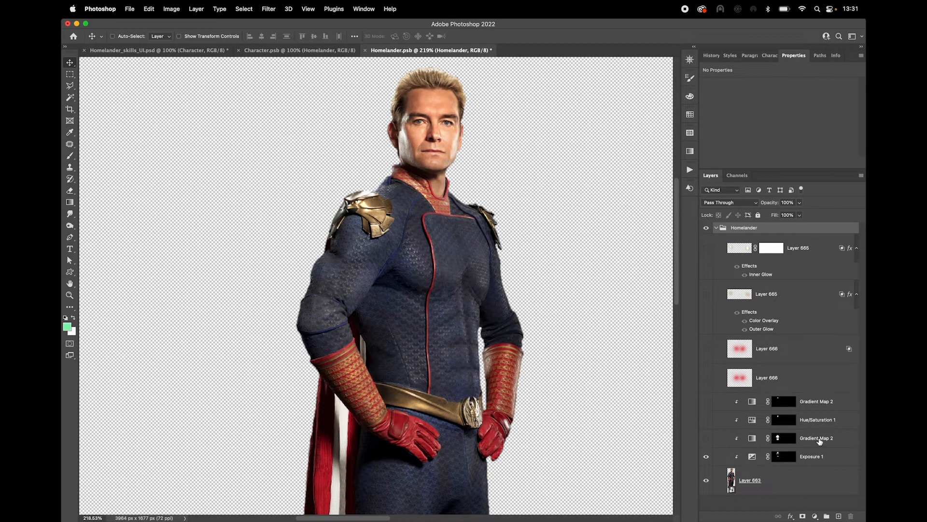
Show the suit's blue Gradient Map 2 and the Hue/Saturation 1 adjustment, and view the settings of both.
click(707, 438)
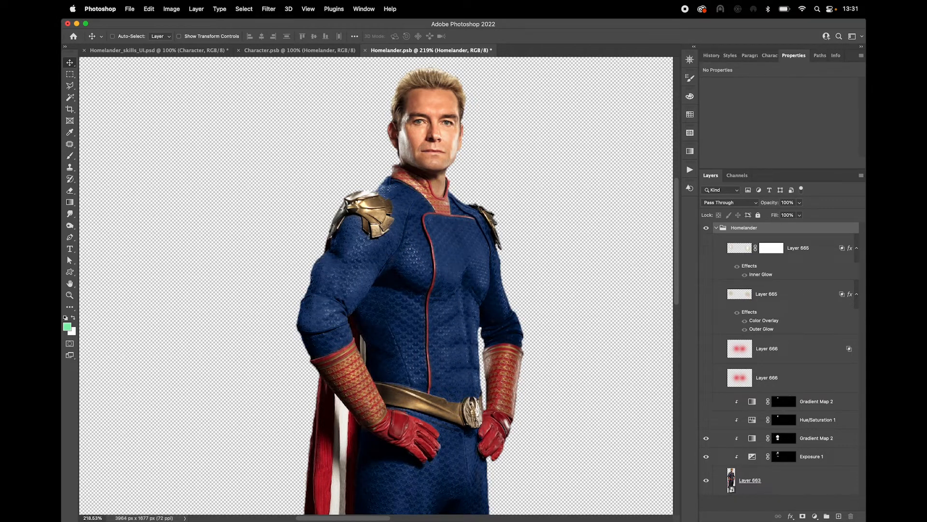
click(753, 440)
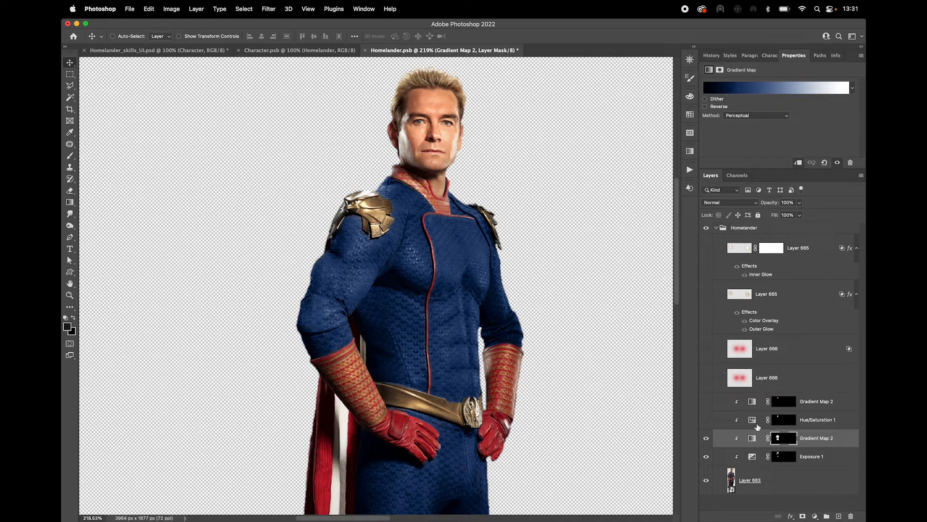
click(708, 421)
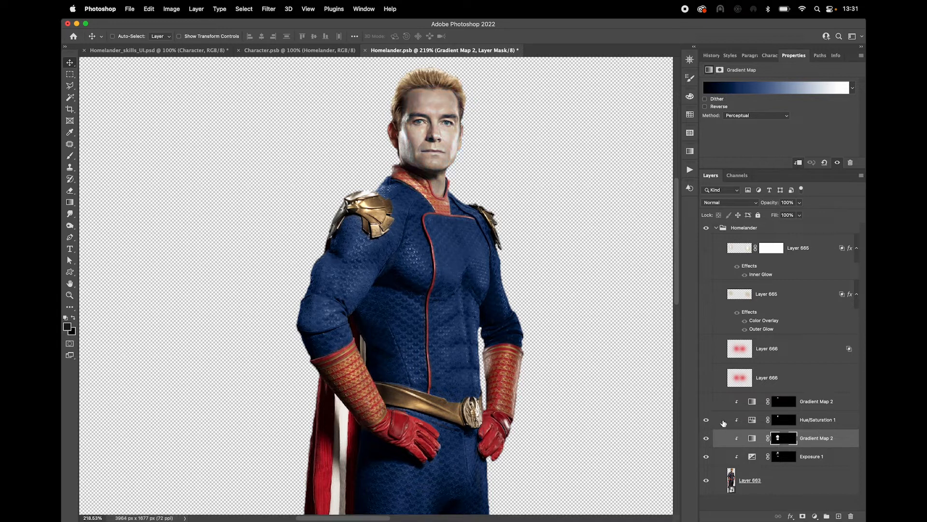
click(752, 420)
Compare the face with and without the Hue/Saturation 1 desaturation, leaving the adjustment hidden.
click(706, 421)
click(706, 420)
click(708, 421)
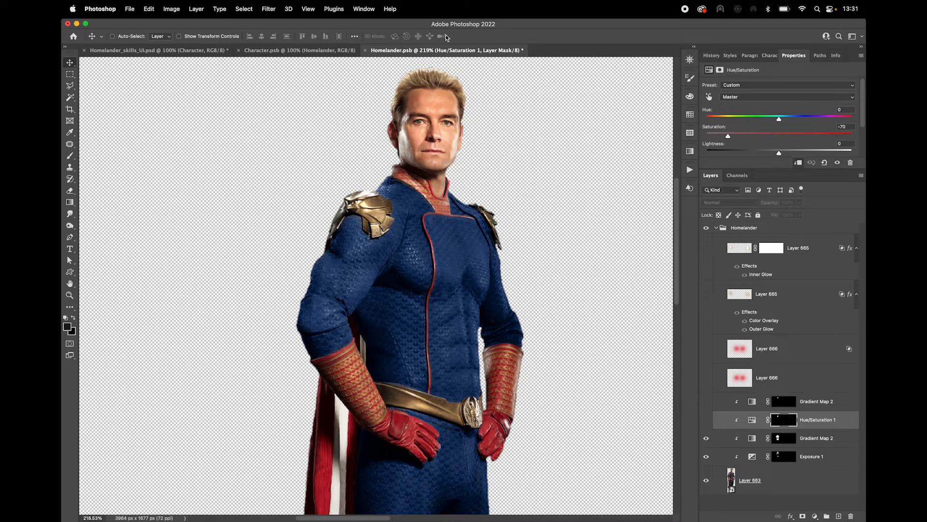
click(706, 419)
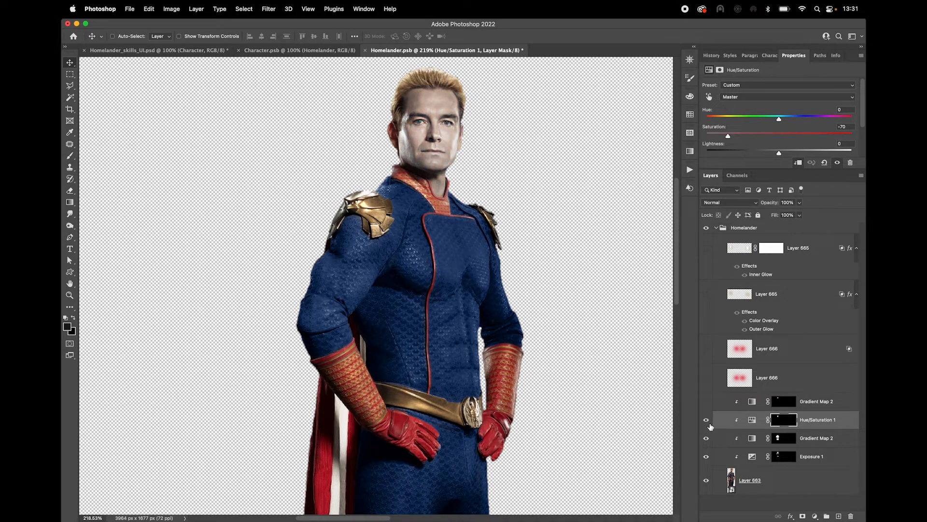
click(706, 420)
click(707, 420)
click(706, 421)
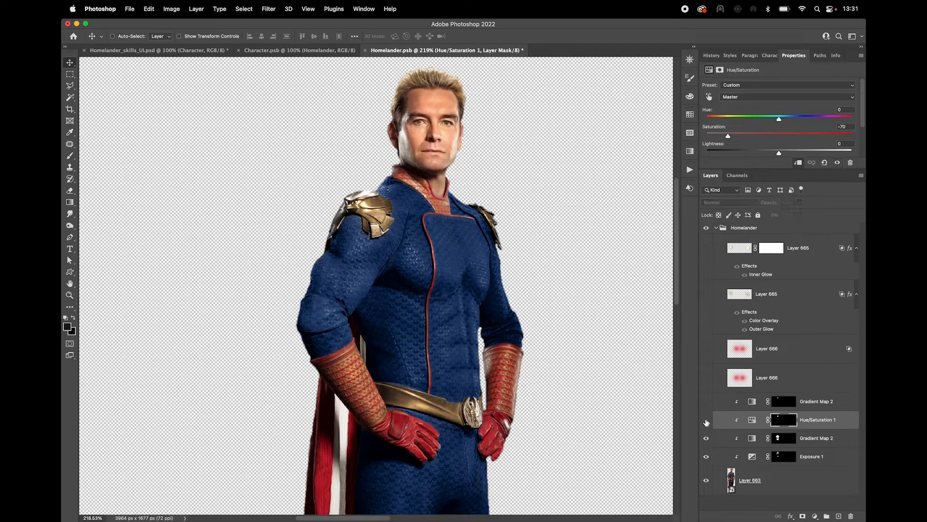
click(707, 420)
click(707, 421)
click(707, 420)
click(707, 421)
Show the red Gradient Map 2, view its gradient settings, and compare the face with and without it.
click(707, 403)
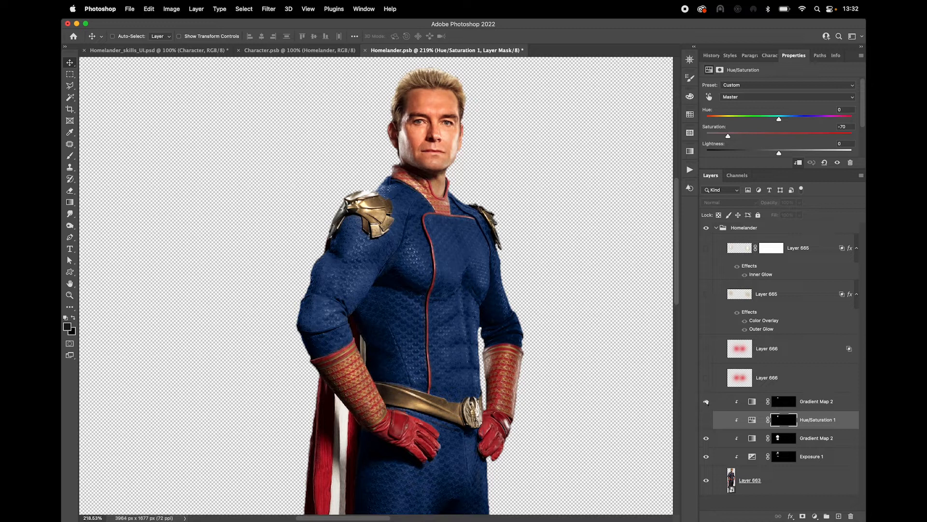
click(753, 402)
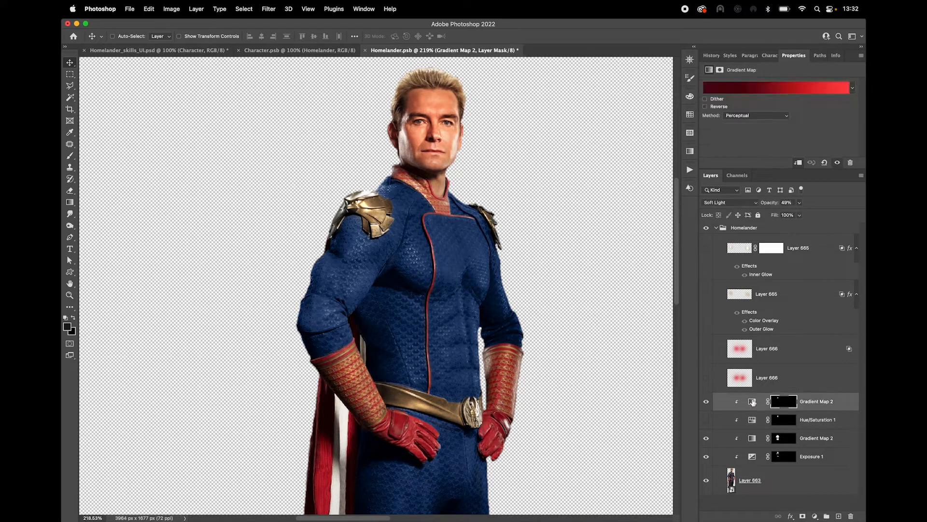
click(706, 402)
click(707, 402)
Show both red Layer 666 glows and both Layer 665 eye effects on the face.
scroll(423, 122, up, 5)
click(706, 379)
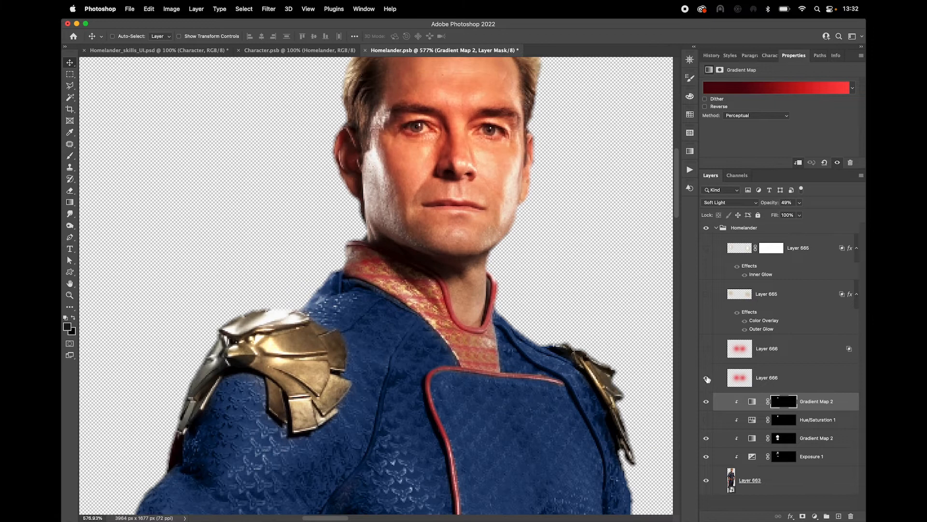
scroll(569, 200, up, 3)
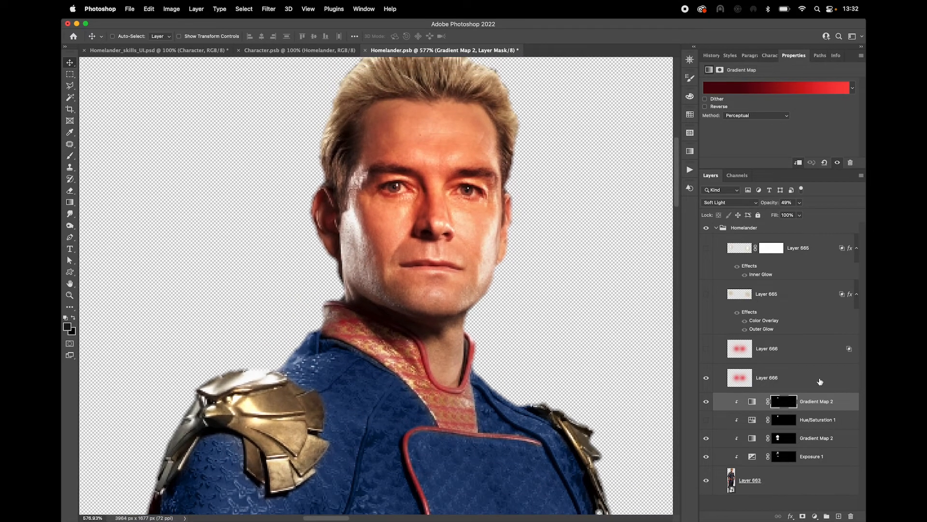
click(828, 380)
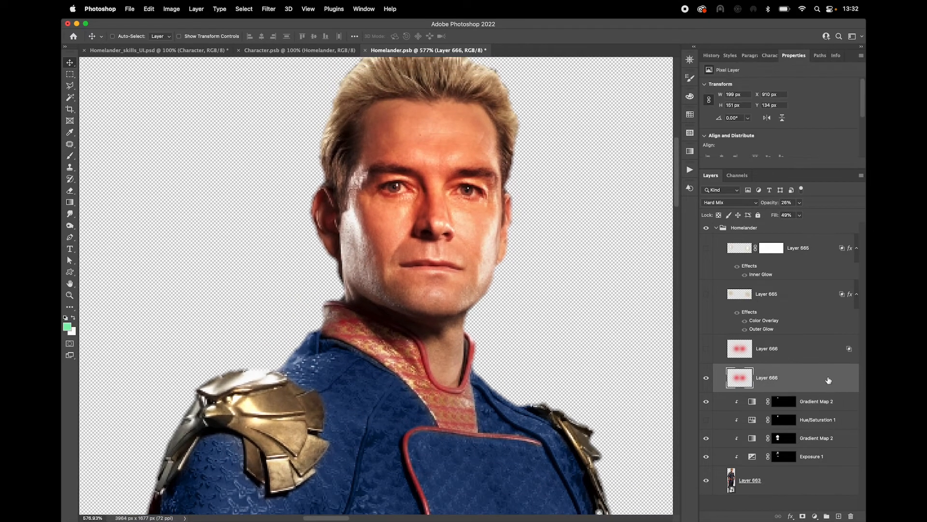
click(706, 348)
click(706, 295)
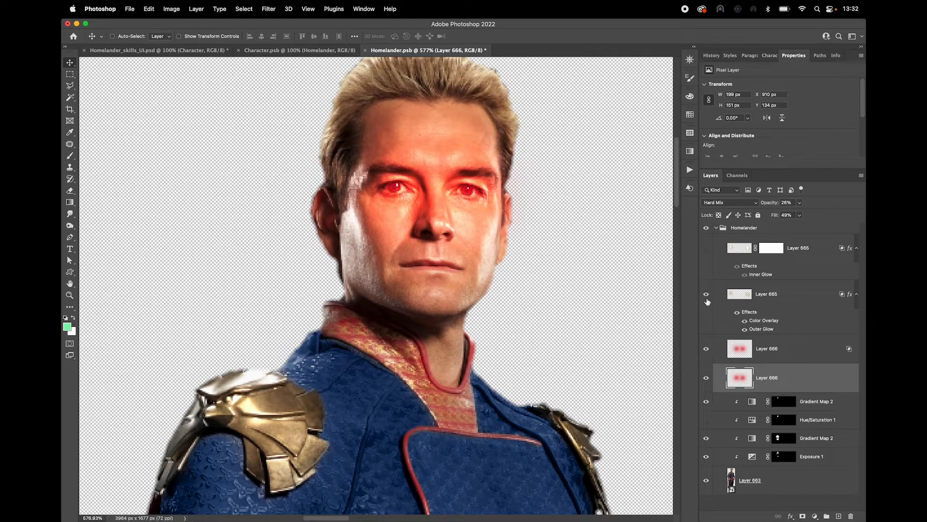
click(707, 249)
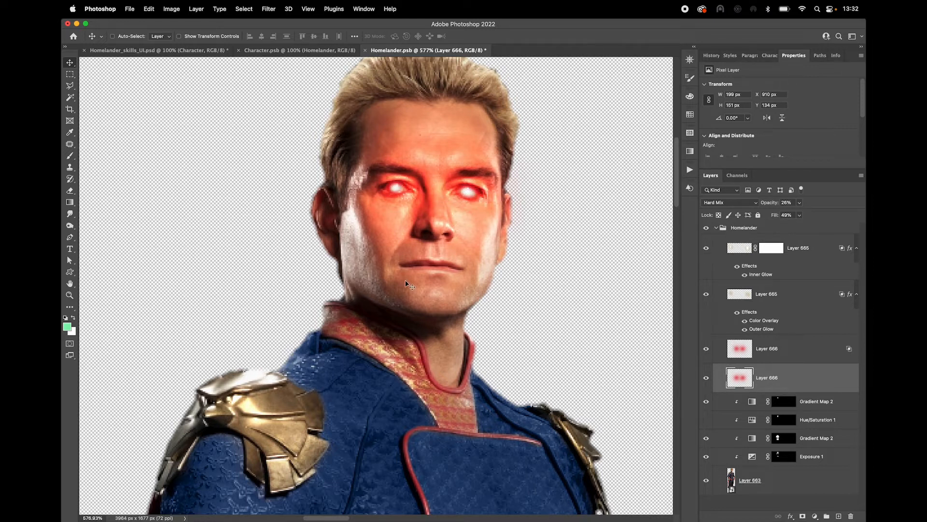
scroll(408, 271, down, 10)
drag(418, 319, 421, 213)
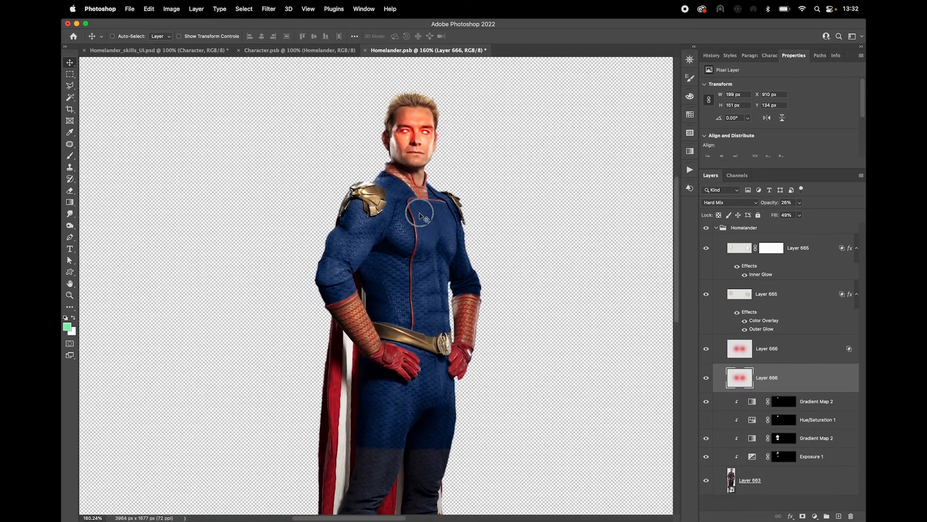
click(366, 51)
click(498, 234)
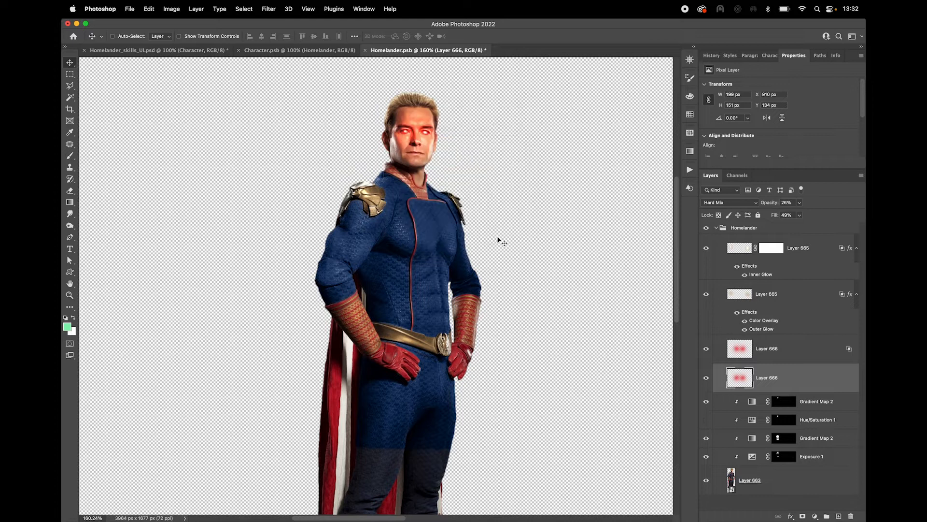
Hide all effect and adjustment layers above Layer 663, and save and close Homelander.psb and Character.psb.
drag(707, 249, 706, 458)
key(super+s)
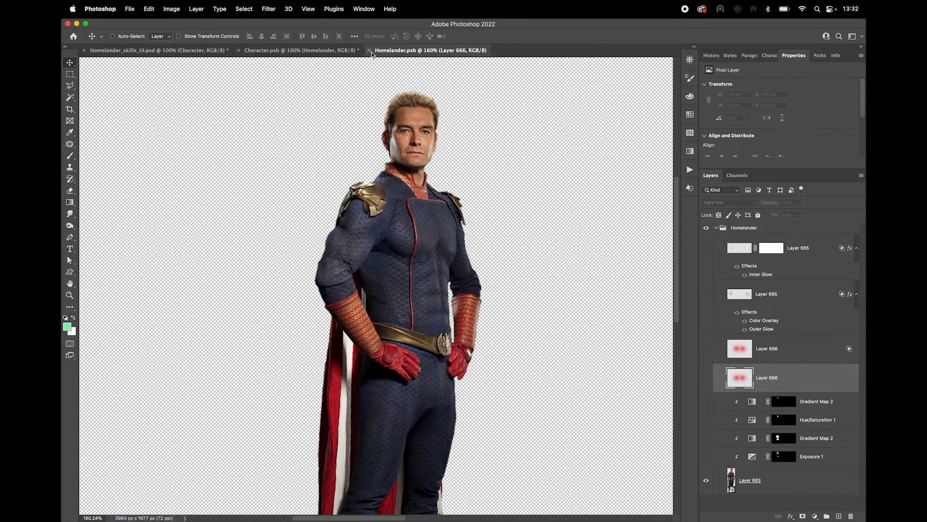
click(365, 50)
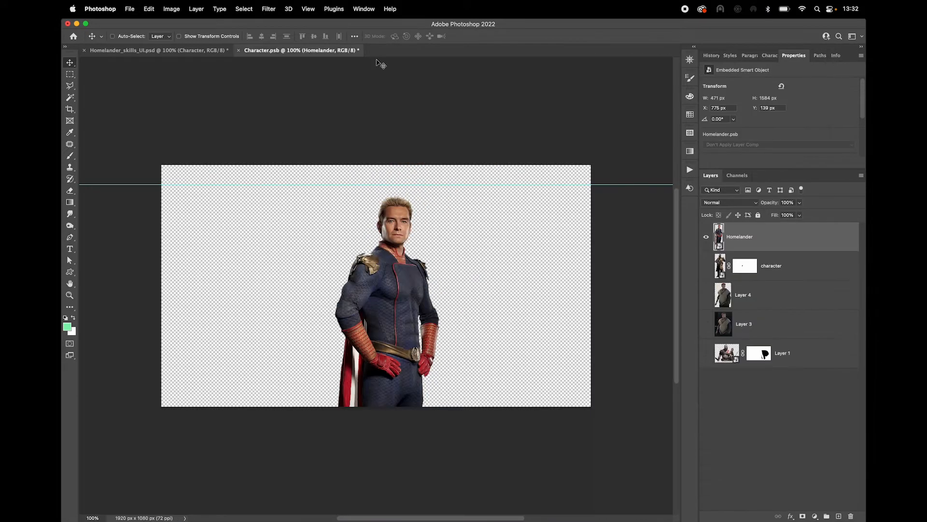
click(239, 51)
click(461, 194)
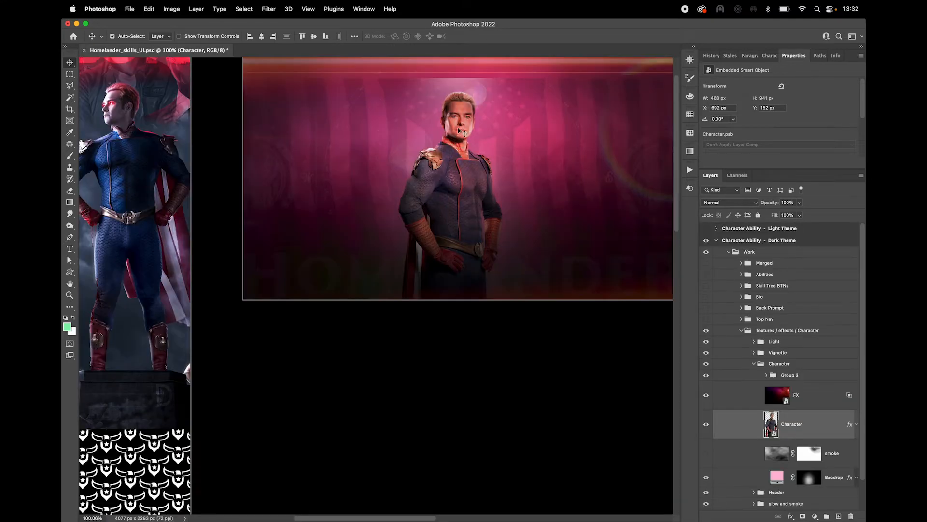
Undo and redo the Character smart object update to compare both versions in the artwork, ending on the retouched one.
scroll(458, 128, left, 1)
scroll(493, 140, up, 3)
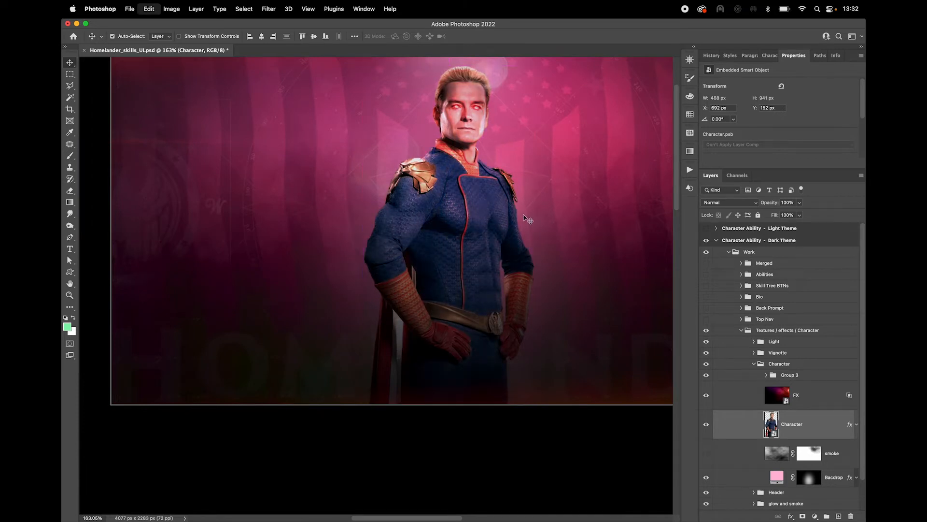
key(super+z)
key(super+shift+z)
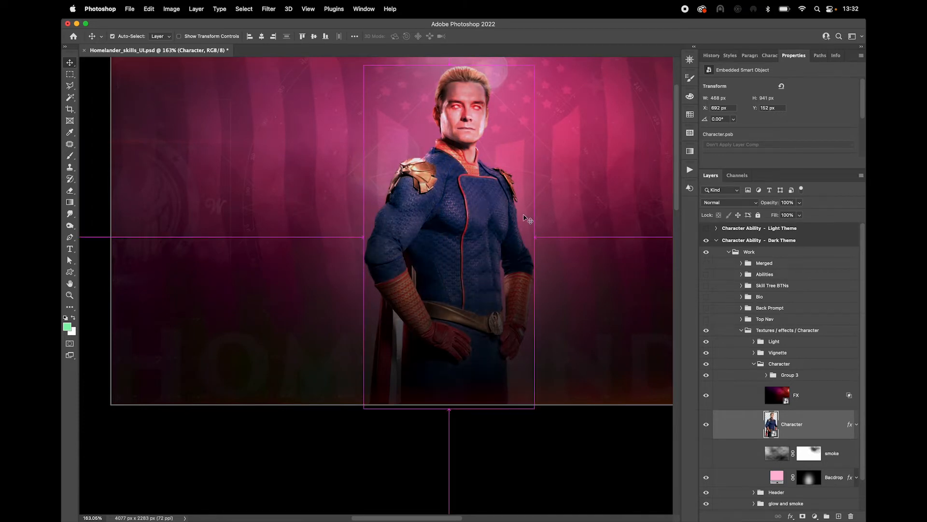
key(super+z)
key(super+shift+z)
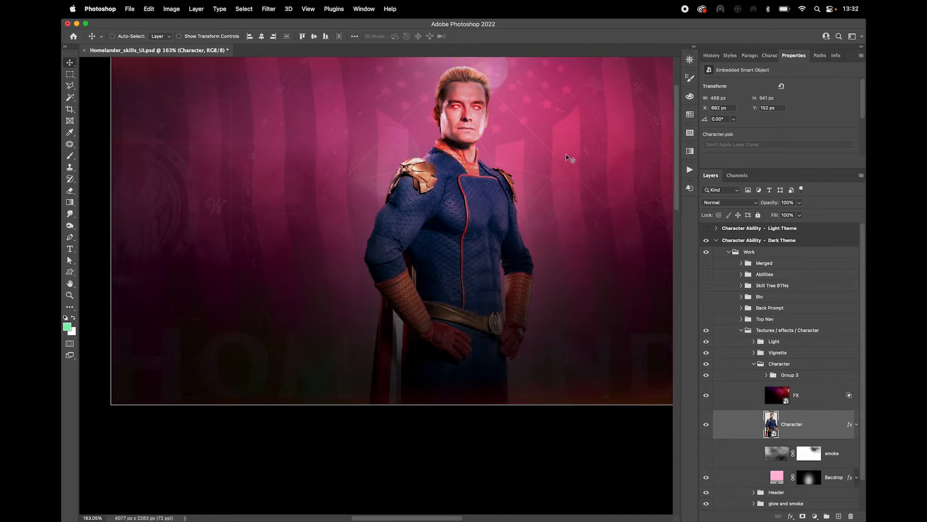
Compare the Dark Theme artwork with and without the Character group's FX layer.
scroll(566, 164, up, 2)
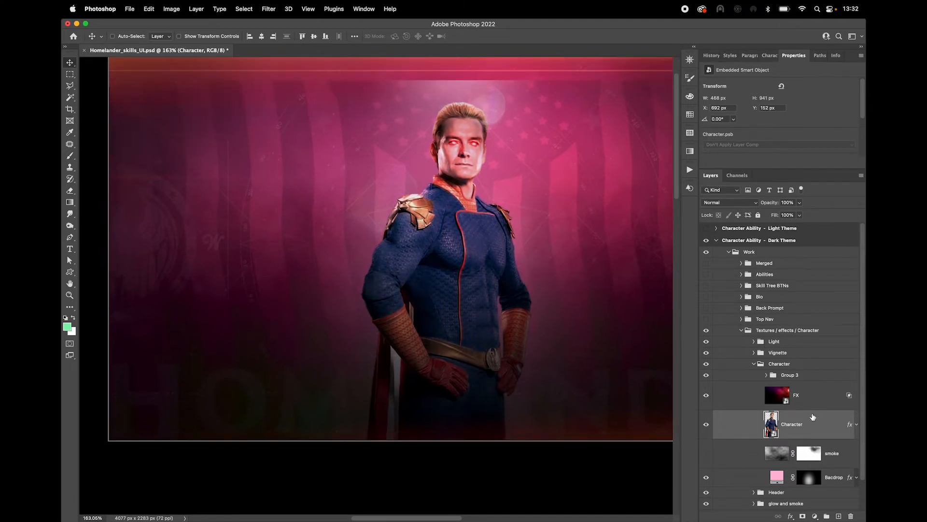
scroll(602, 211, right, 3)
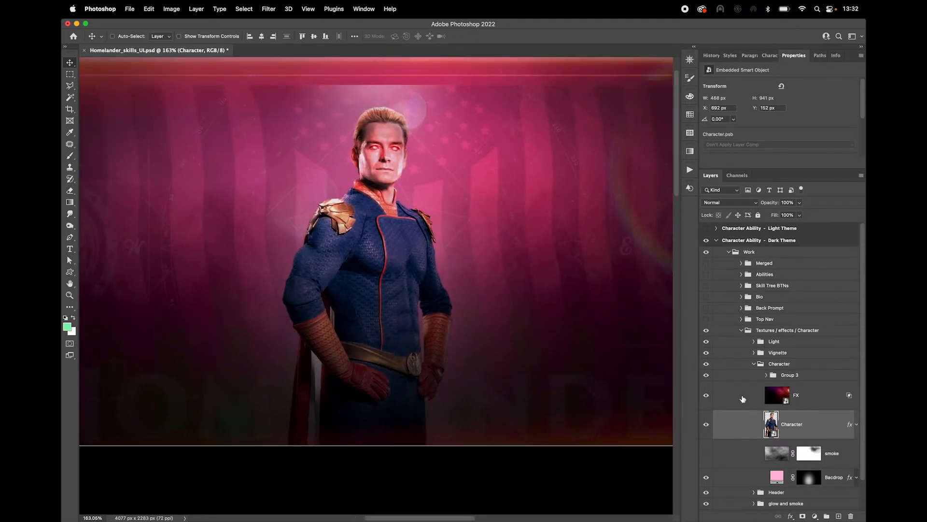
click(707, 394)
click(706, 392)
Expand Group 3 inside the Character group and hide Layer 994, the rainbow lens-flare ring.
click(767, 375)
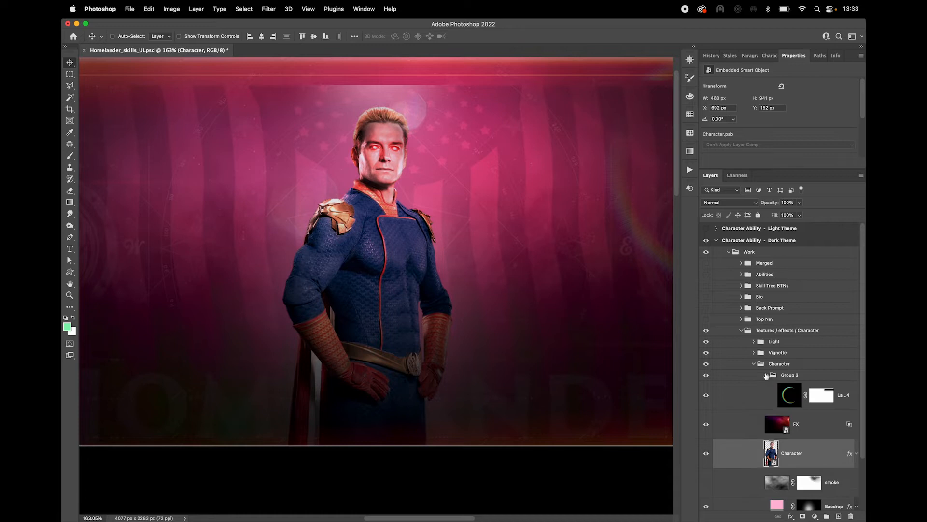
click(795, 397)
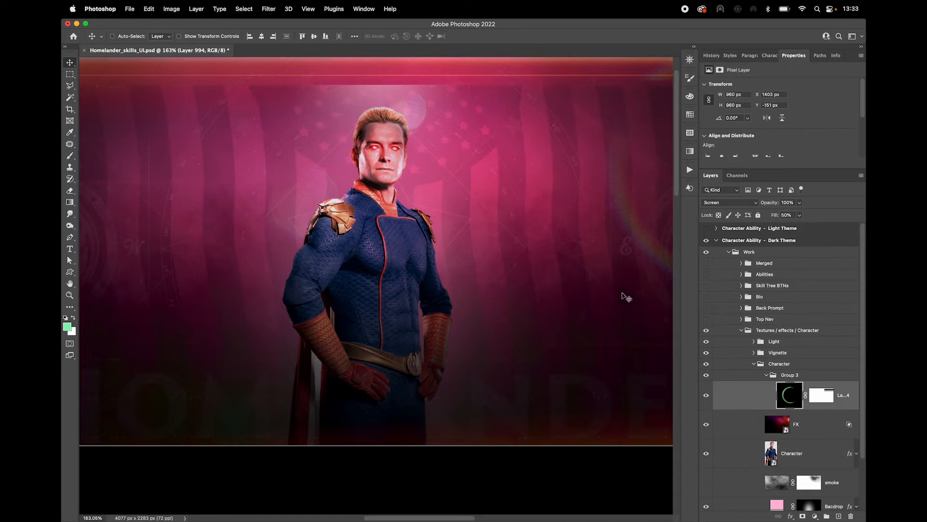
drag(627, 297, 490, 297)
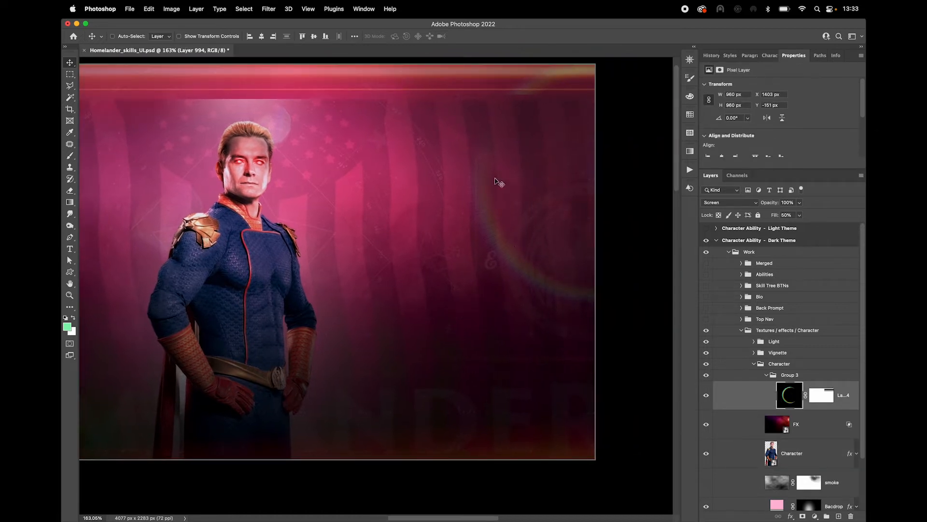
click(709, 388)
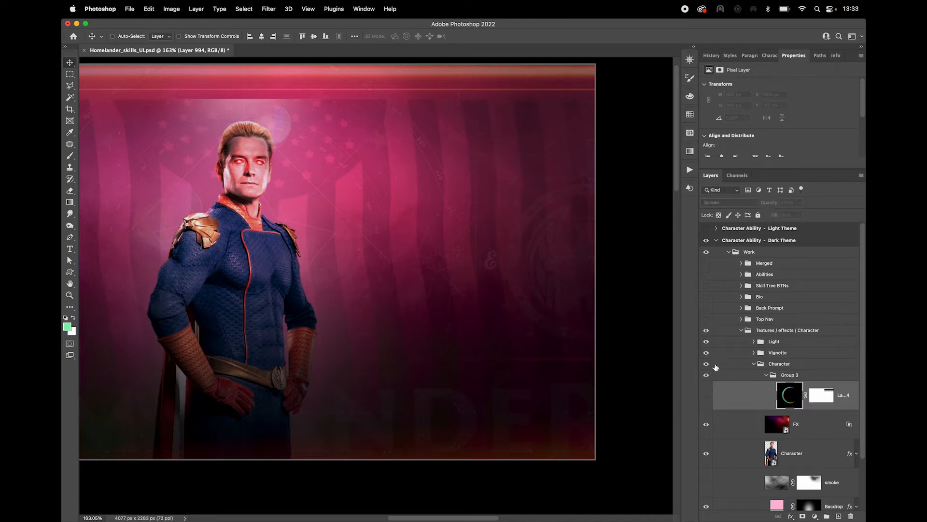
Move the Vignette group into the Light group and toggle the Layer 994 flare ring, leaving it shown.
drag(719, 350, 725, 342)
click(706, 373)
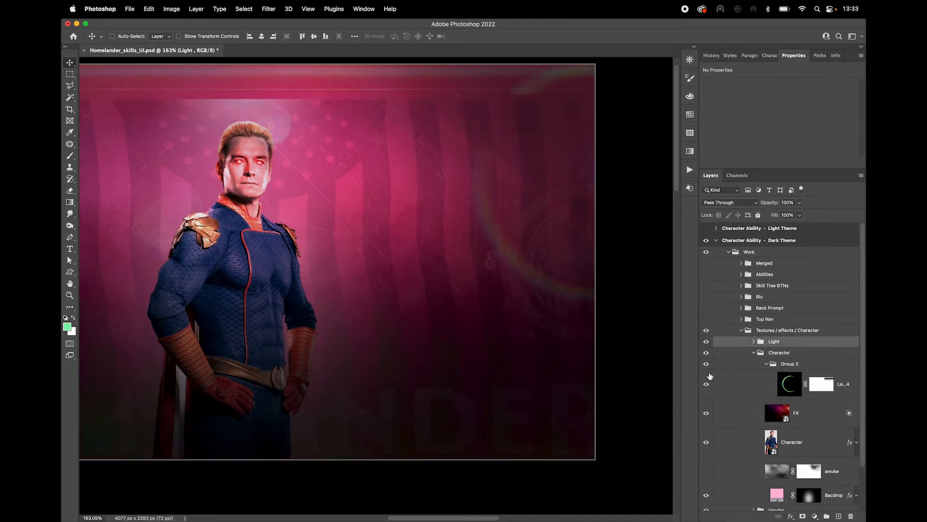
click(707, 387)
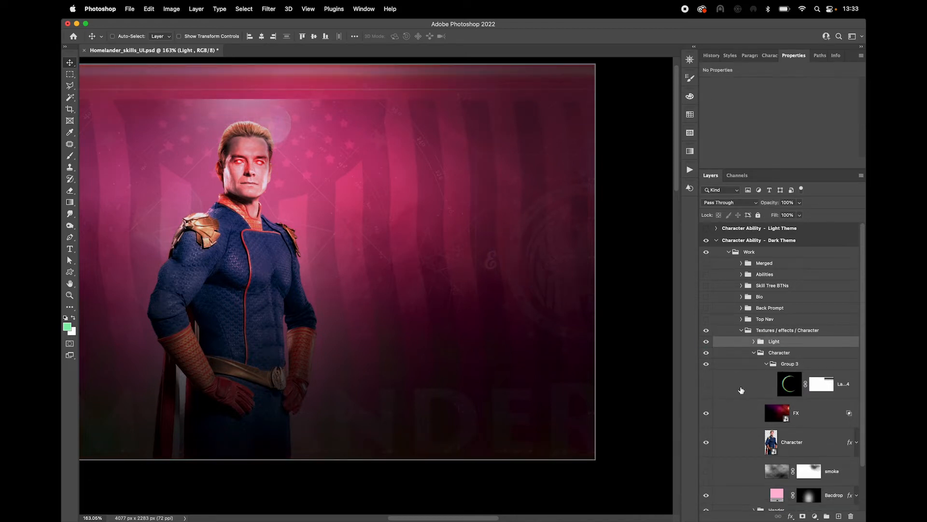
click(706, 385)
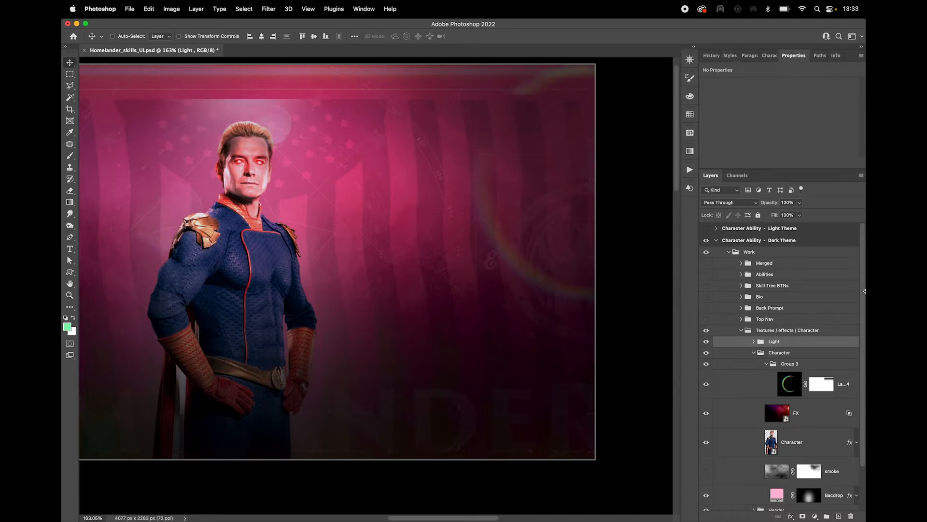
Convert the Layer 994 flare ring to a smart object, inspect and close its contents, and undo the conversion.
click(789, 385)
right_click(789, 385)
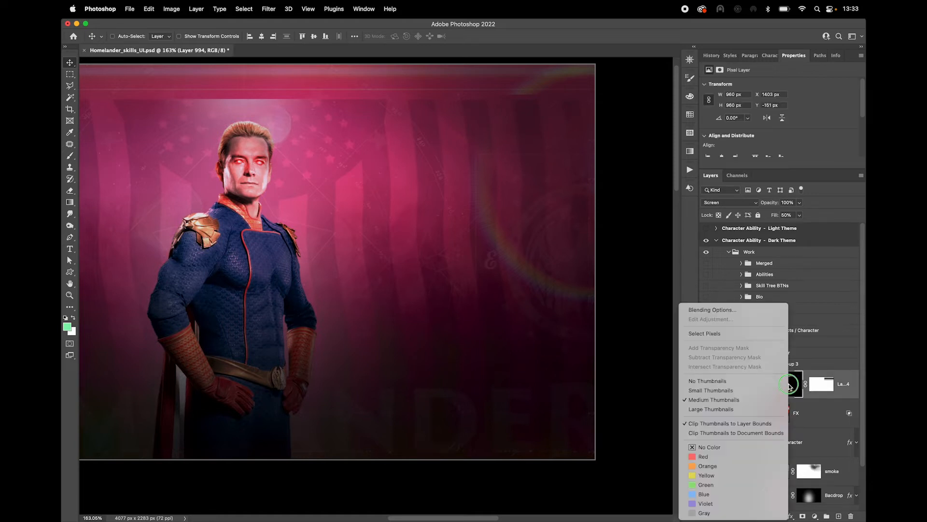
right_click(847, 376)
click(768, 215)
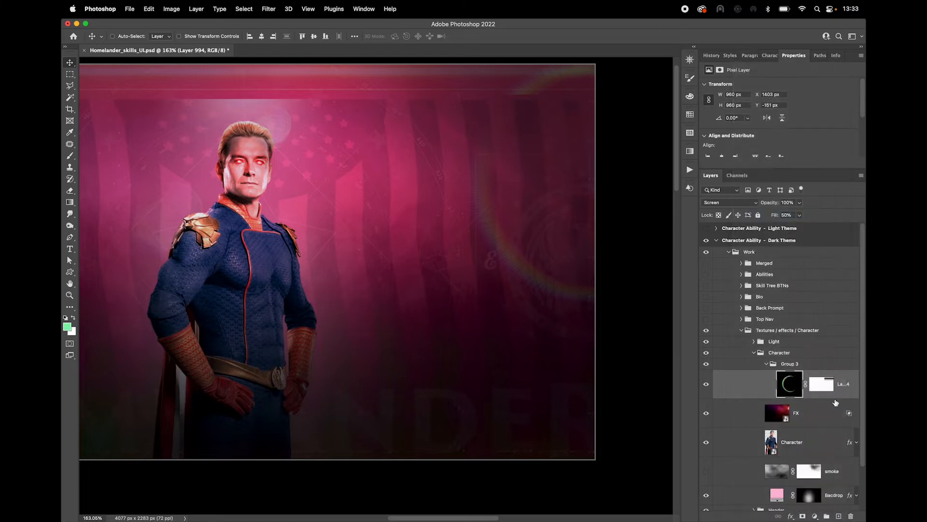
double_click(793, 382)
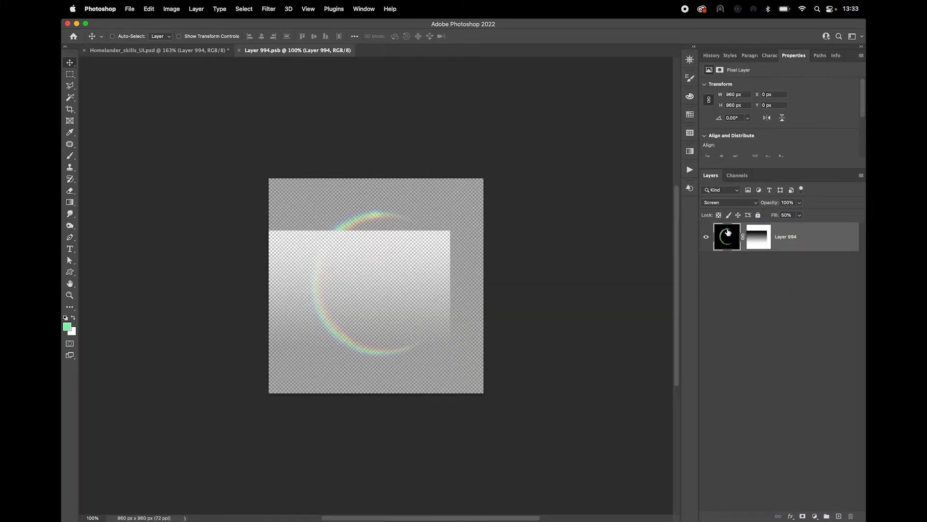
click(238, 51)
key(super+z)
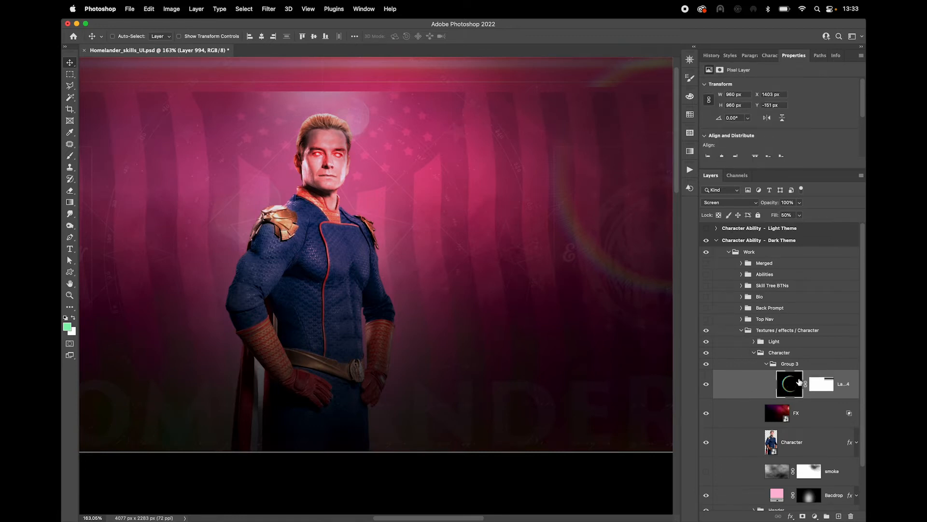
Collapse the Character group, expand the Light group, and compare the artwork with each of the two Layer 1 light streaks hidden and shown.
click(755, 353)
click(754, 341)
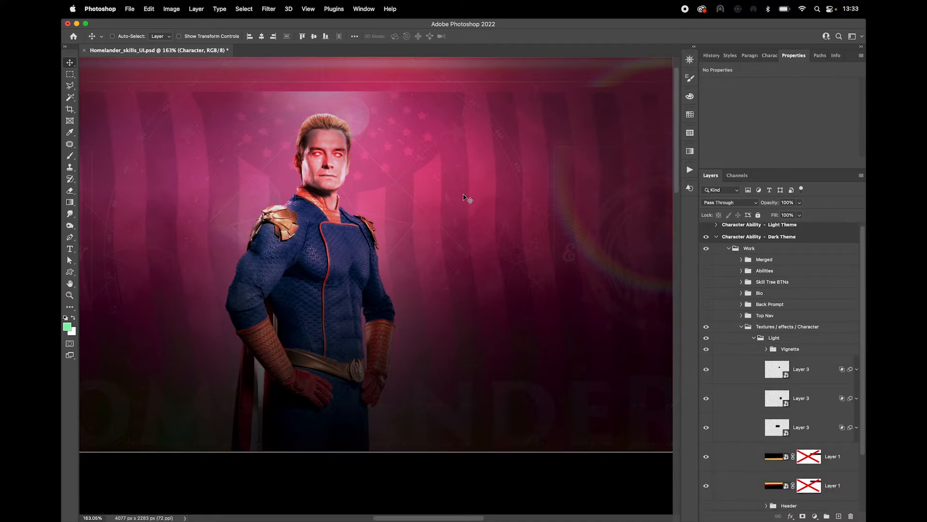
scroll(466, 199, down, 2)
drag(432, 185, 470, 188)
scroll(728, 432, down, 1)
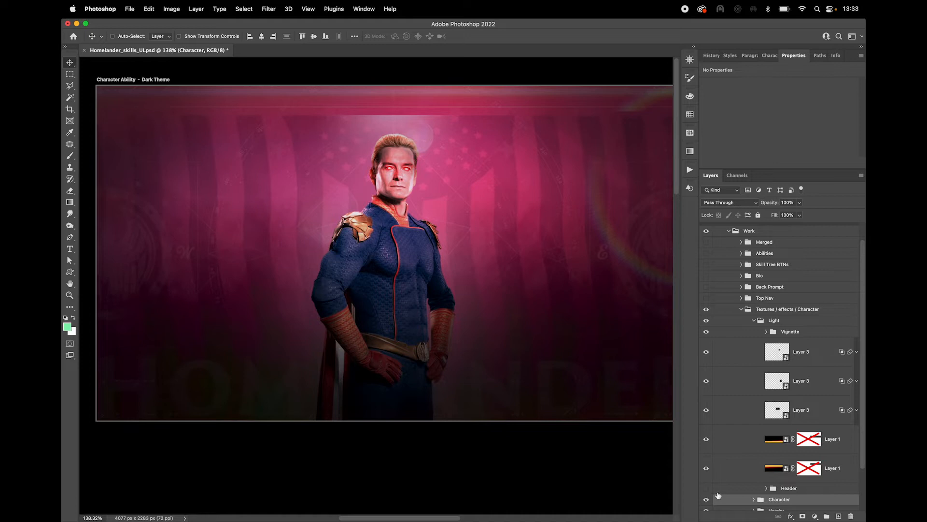
click(706, 469)
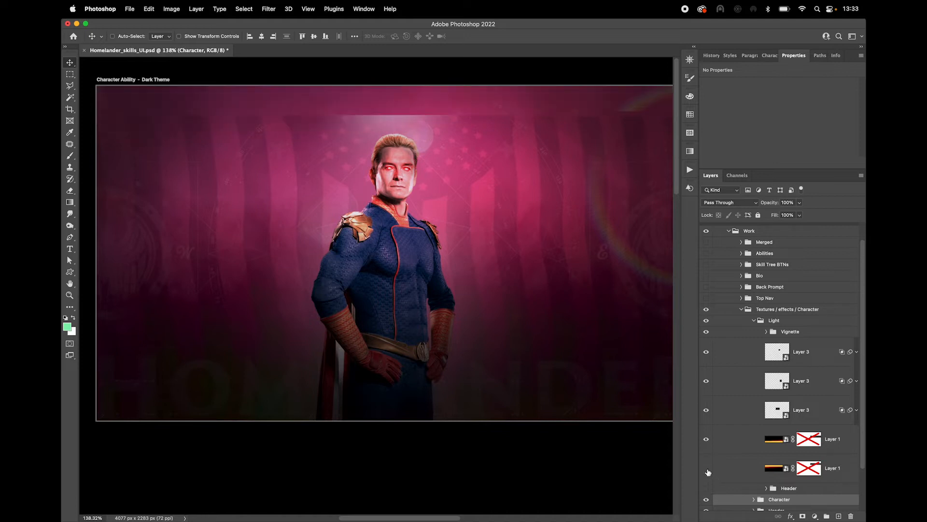
click(706, 469)
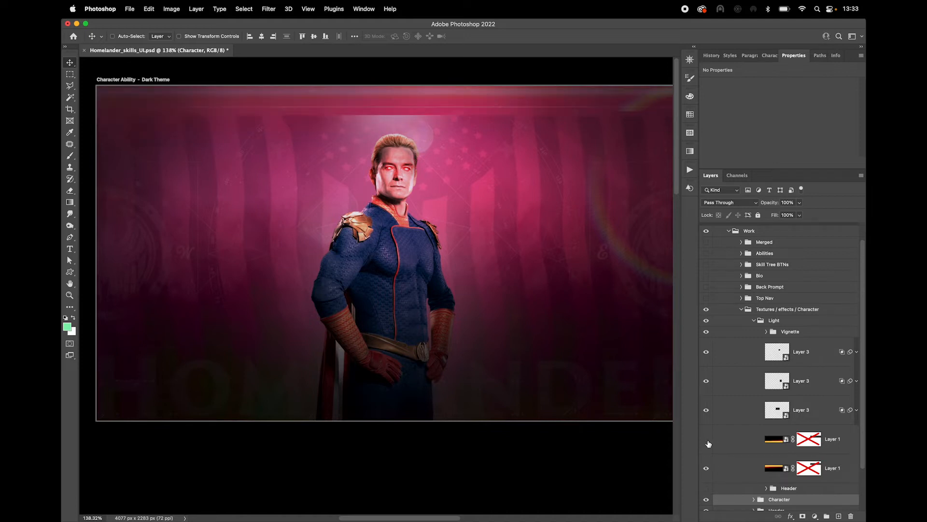
scroll(642, 399, right, 5)
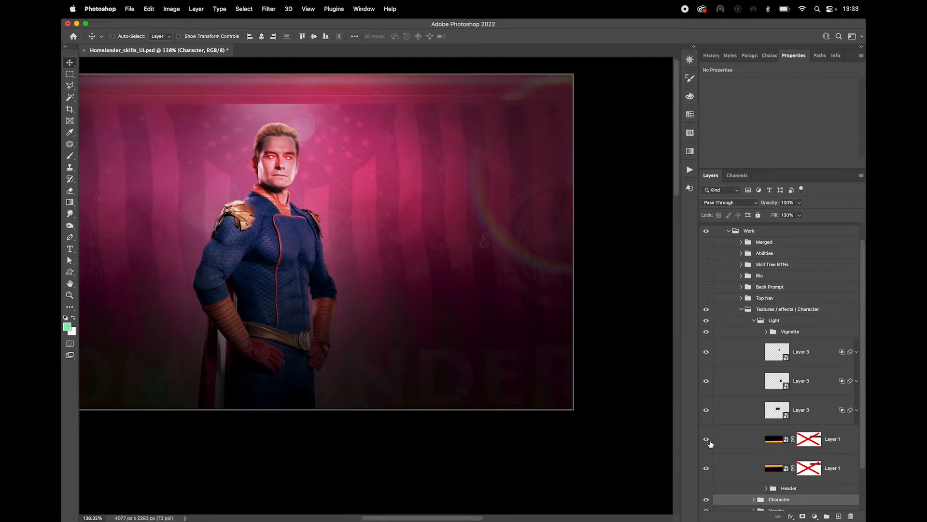
drag(369, 242, 445, 267)
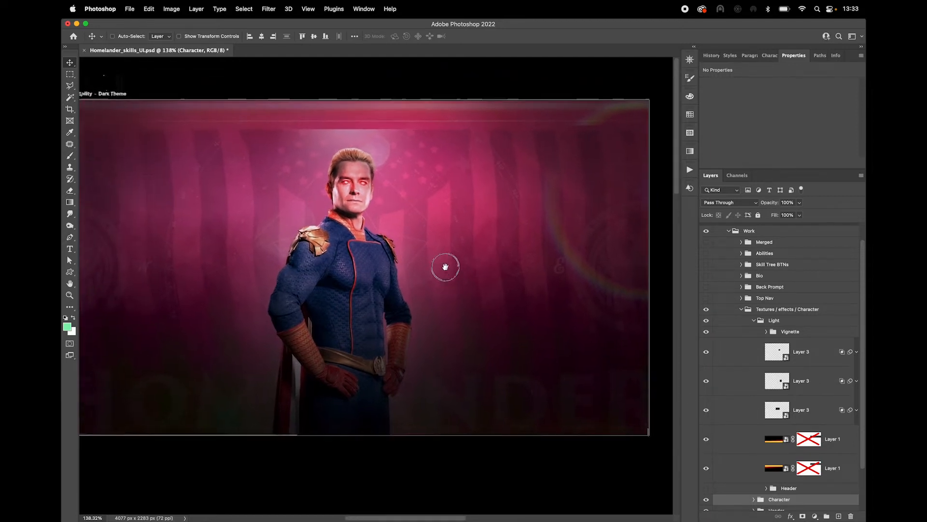
Toggle the three Layer 3 light effects in the Light group off and on to compare their contribution.
click(708, 412)
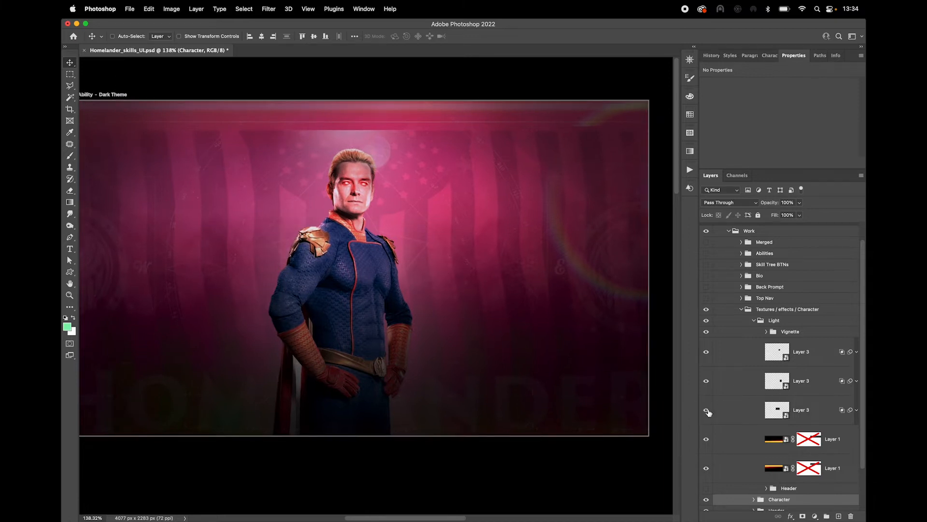
click(706, 381)
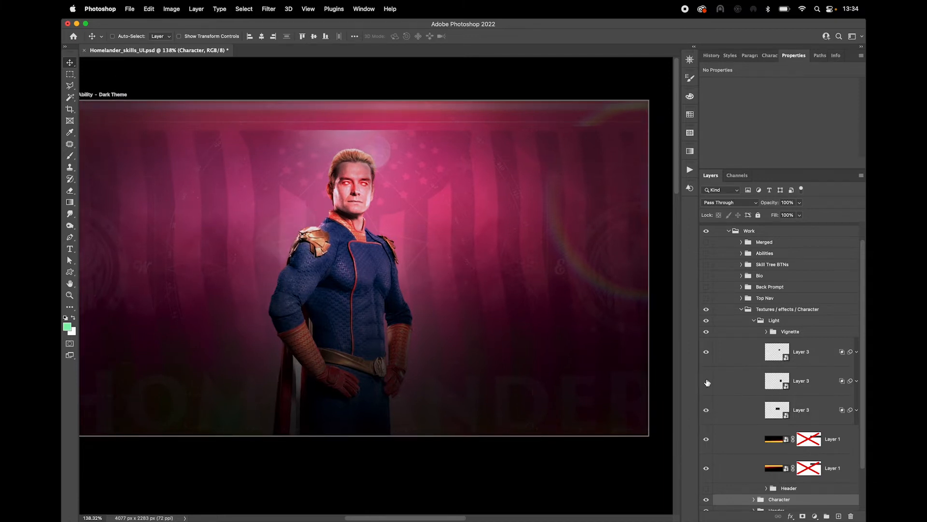
click(708, 381)
click(707, 352)
click(706, 352)
click(707, 381)
Collapse the Textures / effects / Character group and show the Top Nav group above the character.
click(741, 310)
click(780, 333)
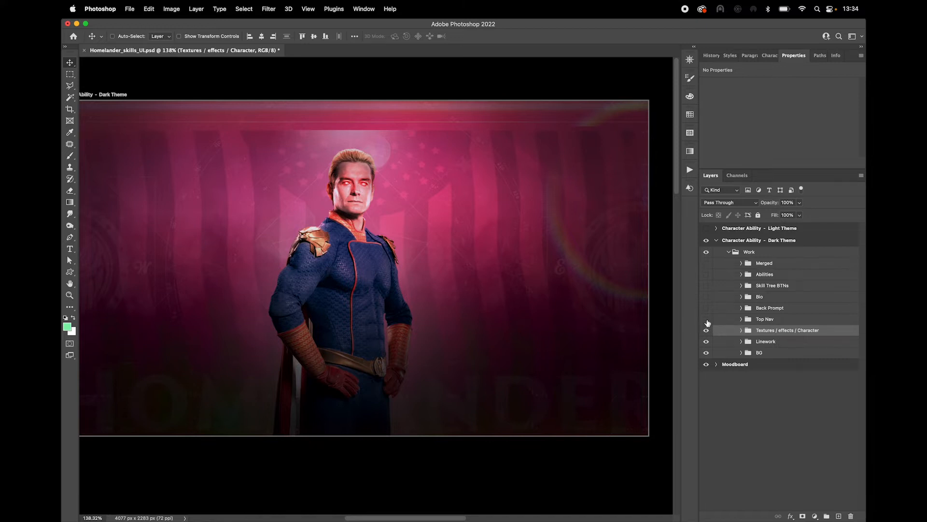
click(706, 319)
drag(374, 239, 419, 258)
scroll(362, 140, up, 2)
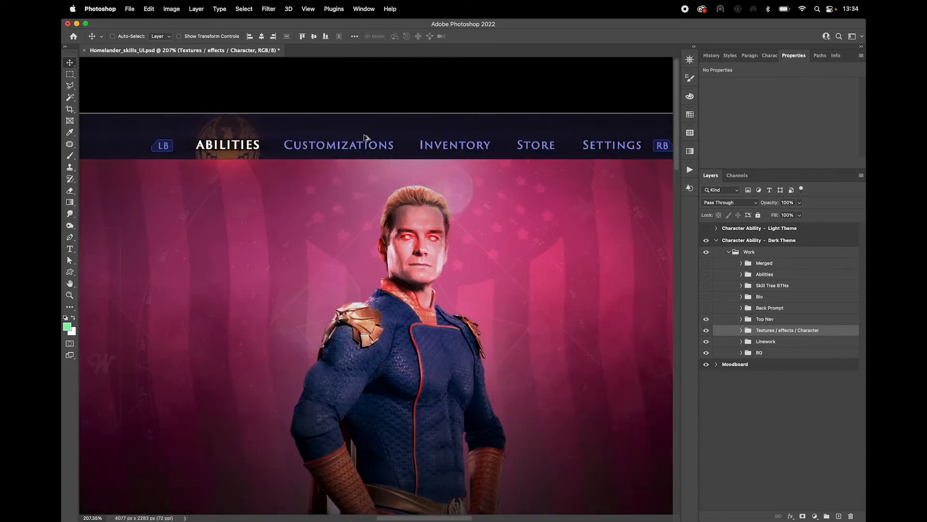
scroll(399, 137, up, 2)
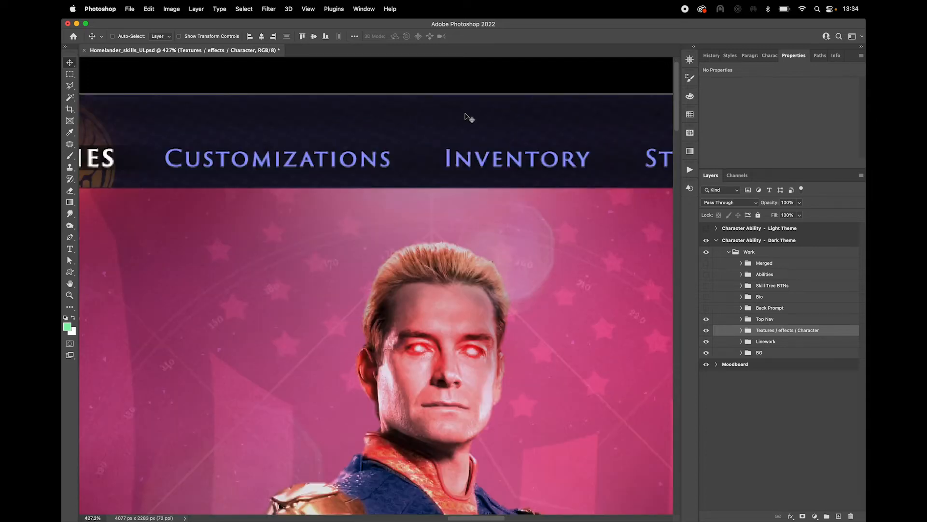
Examine the character's face, shoulders and background lighting beneath the navigation bar, checking the Textures / effects / Character group's layers.
scroll(419, 152, down, 4)
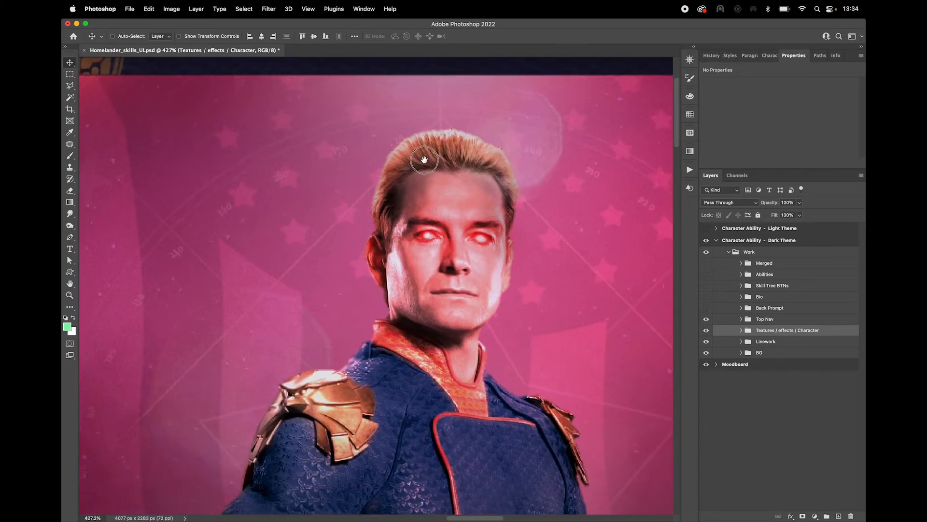
scroll(344, 361, down, 3)
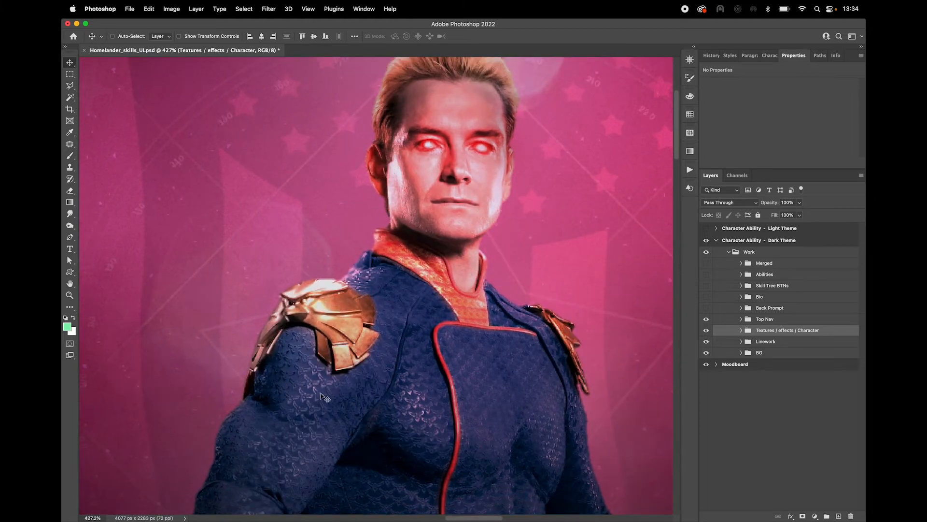
scroll(438, 160, up, 4)
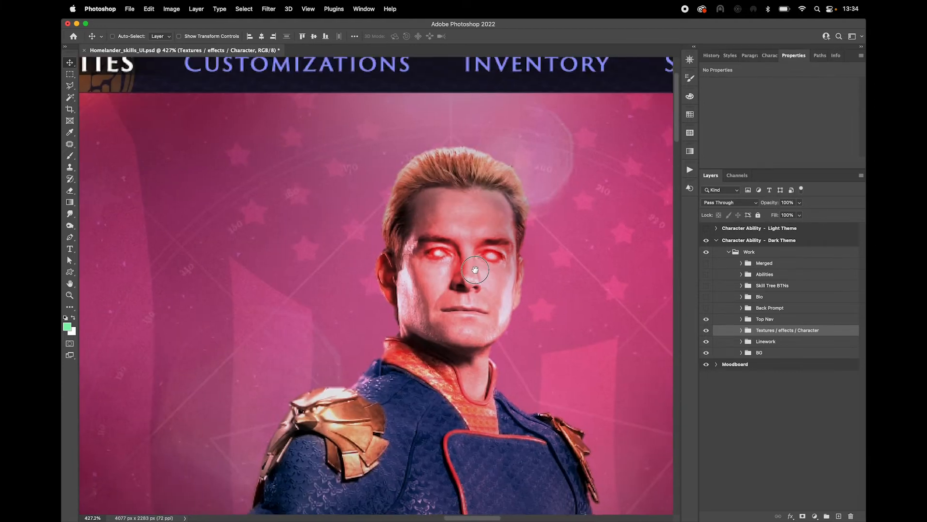
click(742, 330)
scroll(451, 228, down, 3)
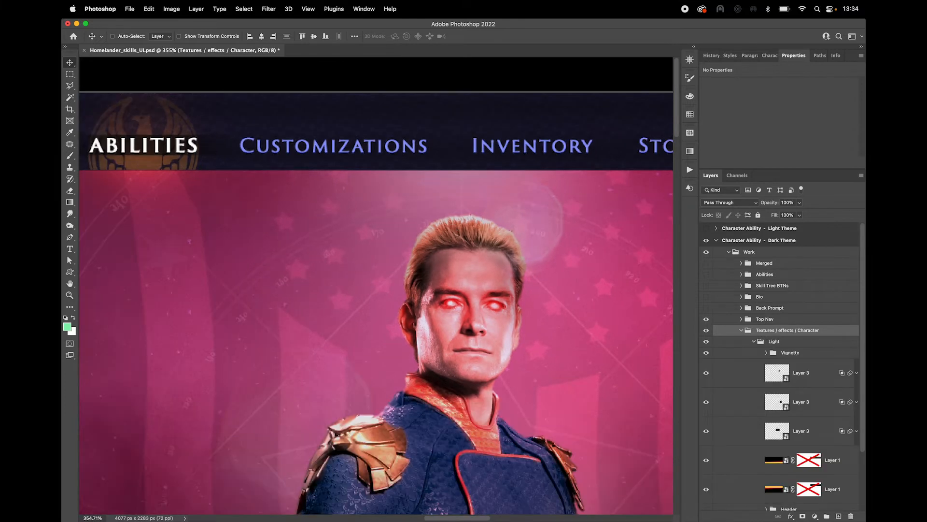
scroll(451, 228, down, 2)
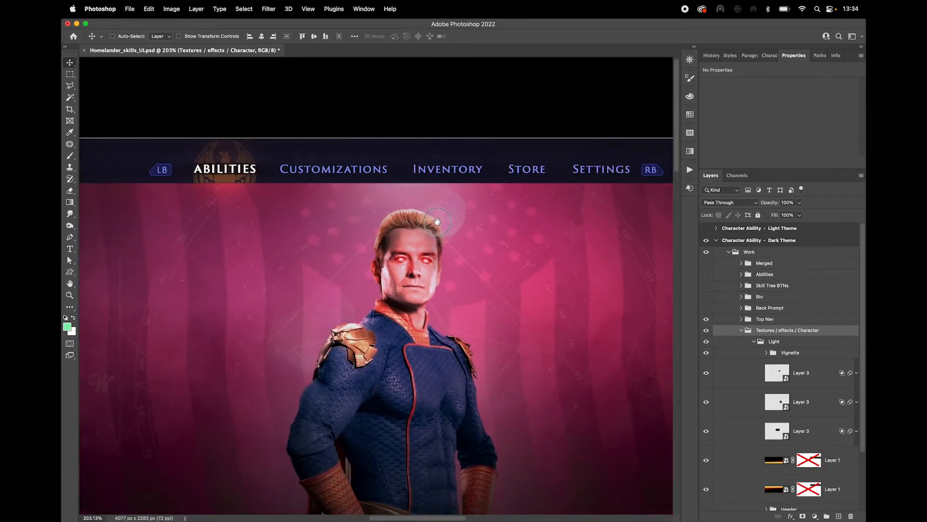
scroll(439, 252, right, 3)
scroll(422, 256, left, 3)
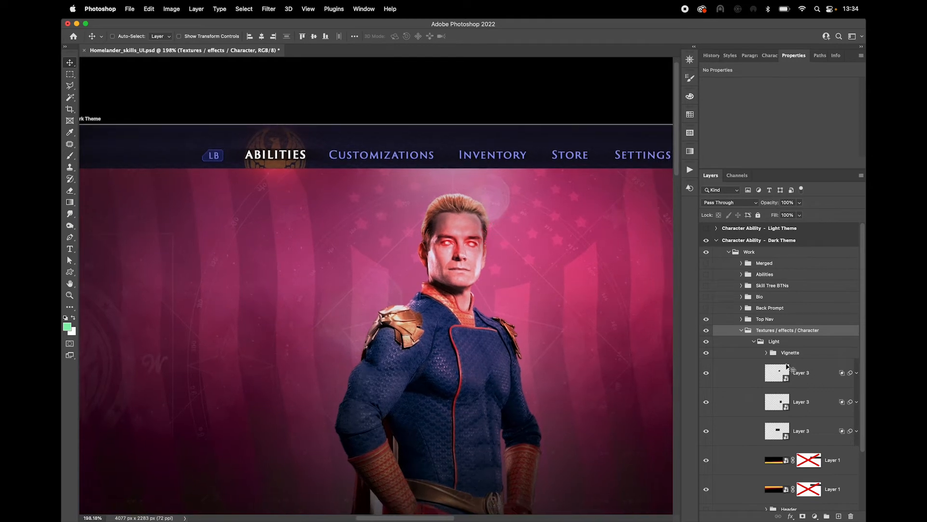
click(742, 331)
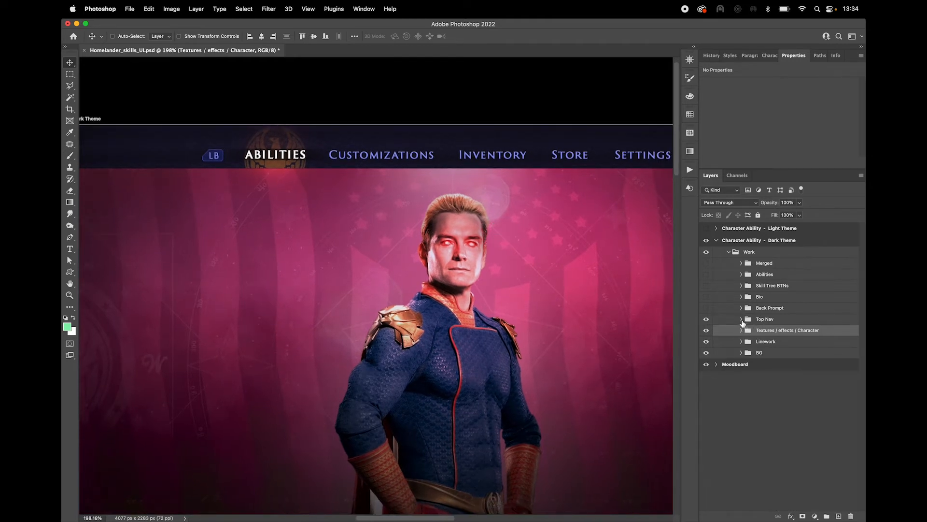
Expand the Top Nav group and show both gold Shape 366 964 brackets and the Shape 966 line.
click(741, 319)
scroll(768, 367, down, 3)
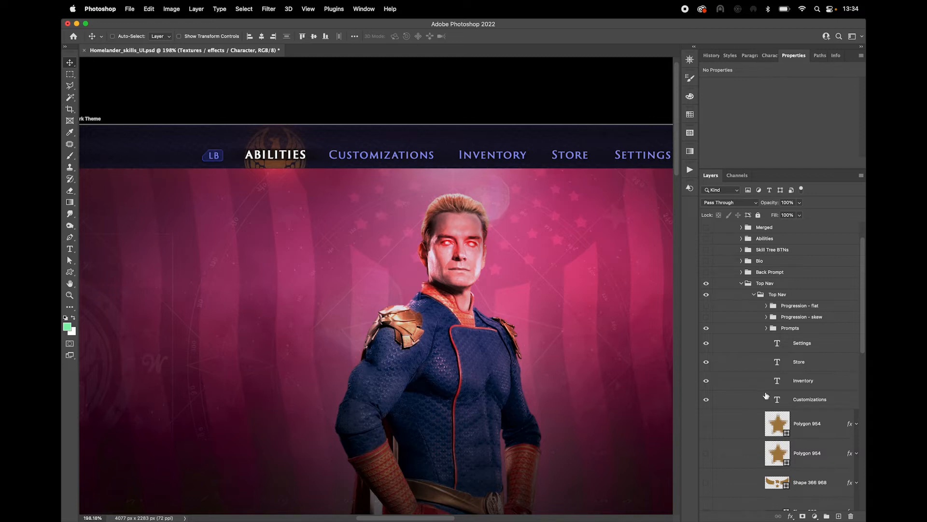
scroll(772, 393, down, 4)
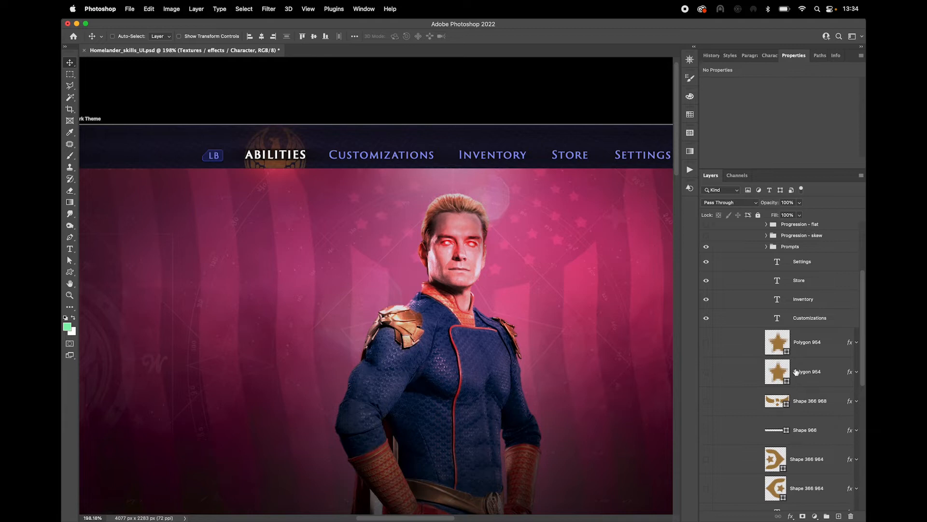
scroll(786, 375, down, 2)
click(707, 448)
click(706, 418)
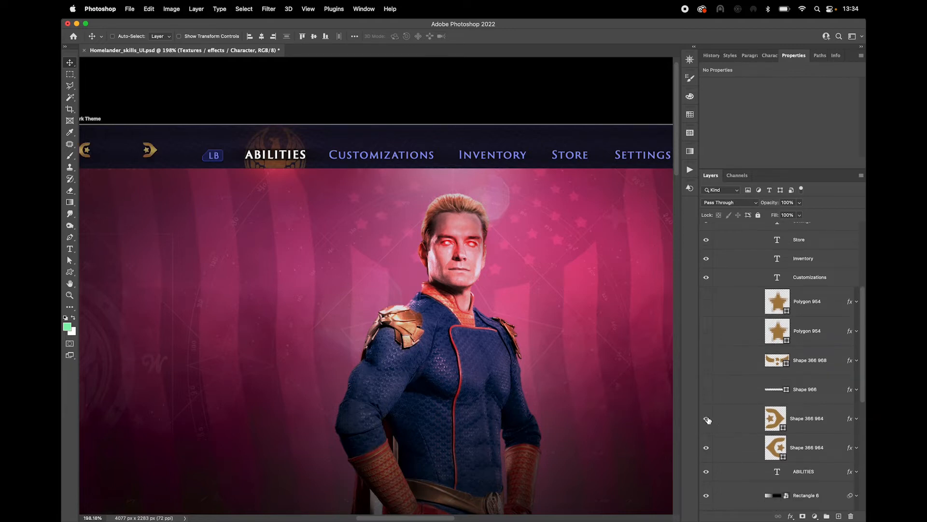
click(706, 390)
Show the eagle emblem, Shape 366 968, in the header and toggle the lower Polygon 954 star on and off.
drag(356, 205, 480, 221)
scroll(224, 172, up, 5)
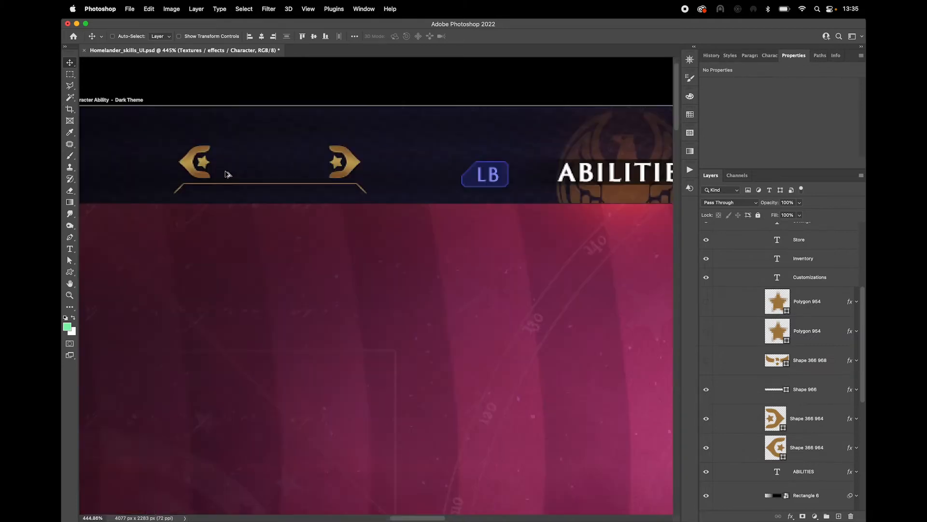
click(706, 361)
click(706, 331)
click(706, 332)
Hide the Shape 966 line, the Shape 366 968 eagle emblem and both gold Shape 366 964 brackets in the header.
mouse_move(789, 440)
mouse_down()
mouse_move(793, 399)
mouse_move(790, 428)
mouse_up()
scroll(789, 428, down, 5)
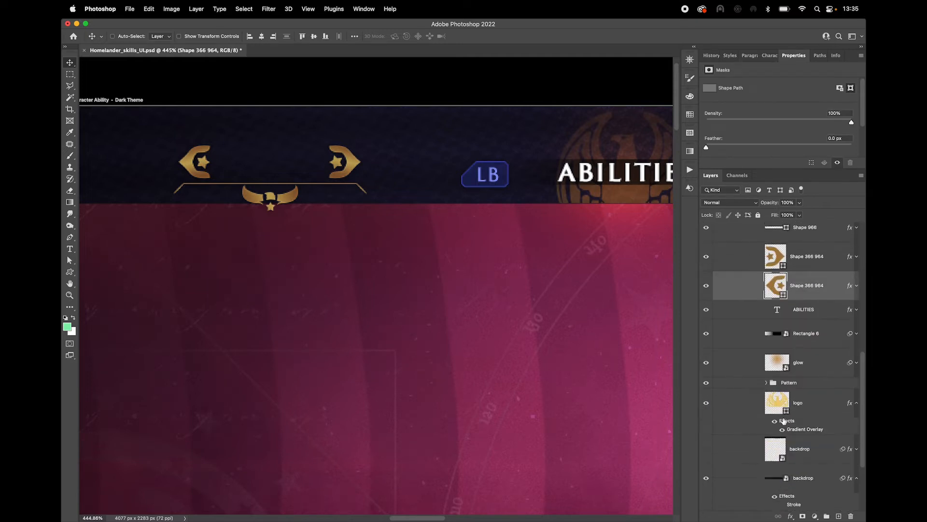
scroll(790, 396, up, 1)
scroll(815, 377, up, 5)
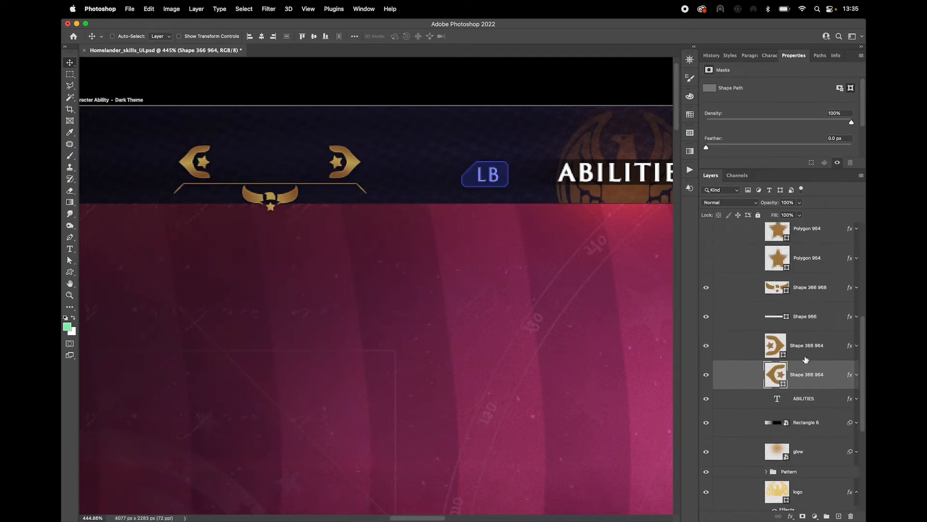
click(707, 409)
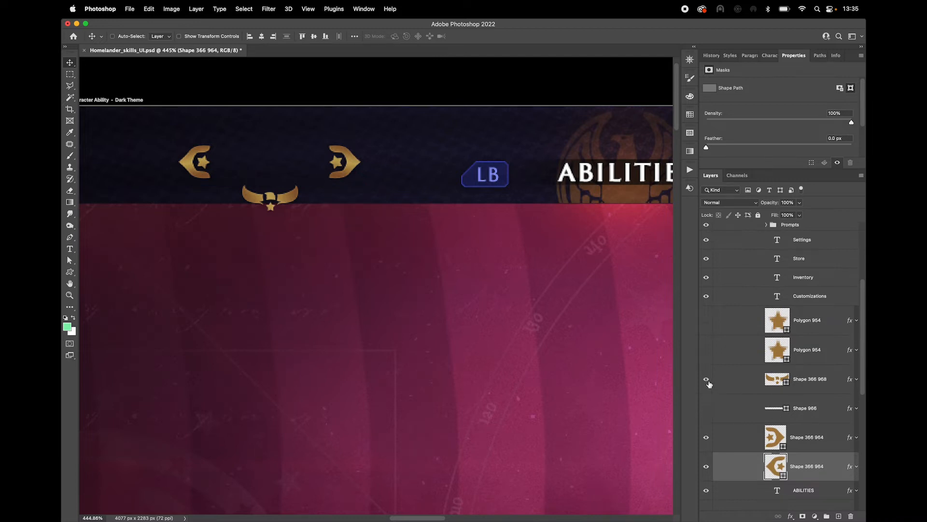
click(707, 380)
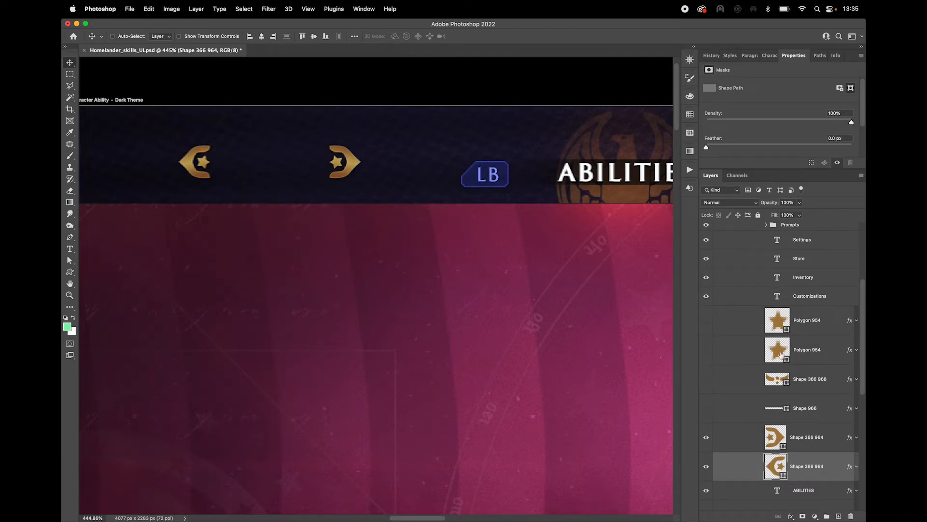
click(707, 437)
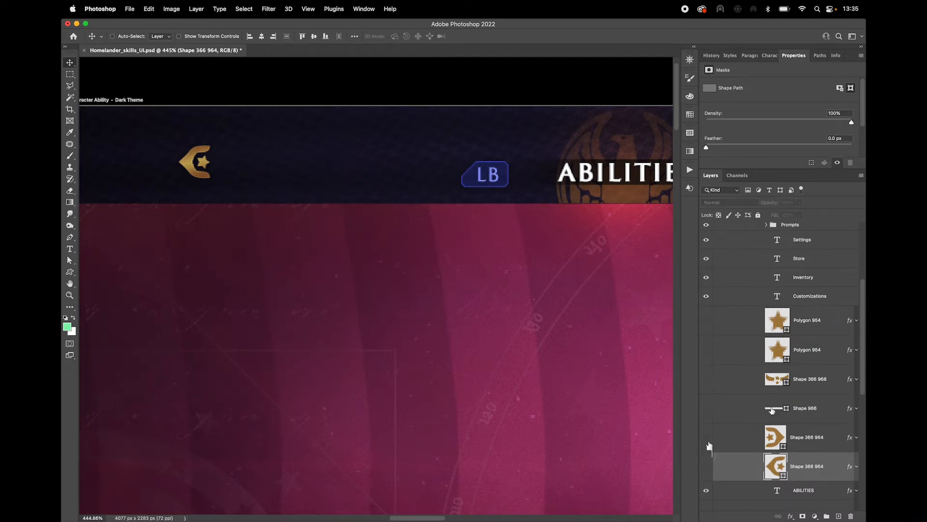
click(707, 466)
Toggle the lower backdrop layer off and on to check the dark bar behind the navigation labels.
scroll(708, 444, up, 2)
drag(600, 244, 322, 257)
scroll(791, 319, down, 10)
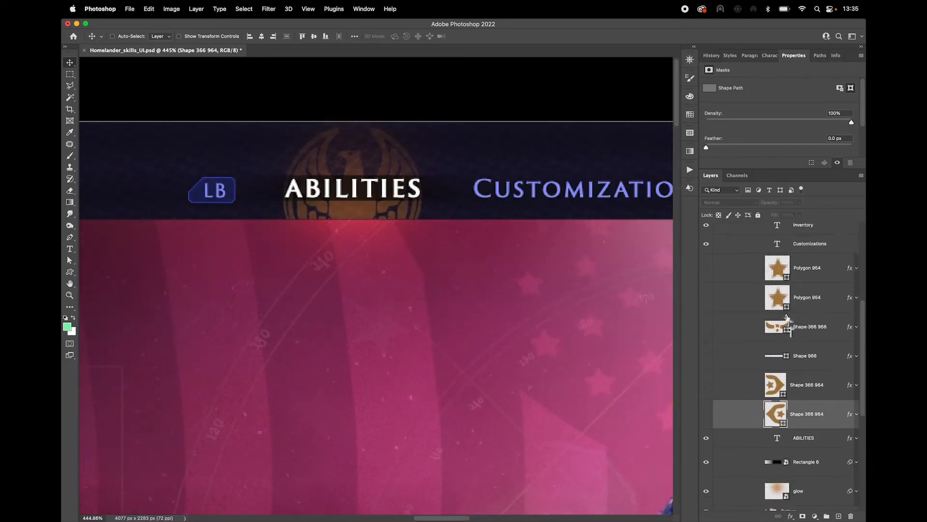
scroll(785, 325, down, 3)
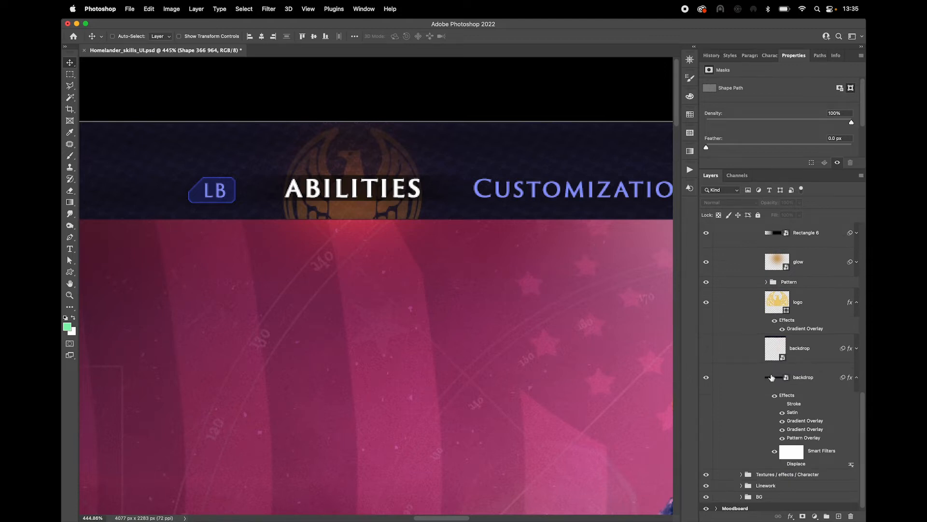
click(706, 378)
click(706, 377)
Switch the lower backdrop's Displace smart filter on and off to compare the torn and straight edges of the navigation bar.
click(783, 463)
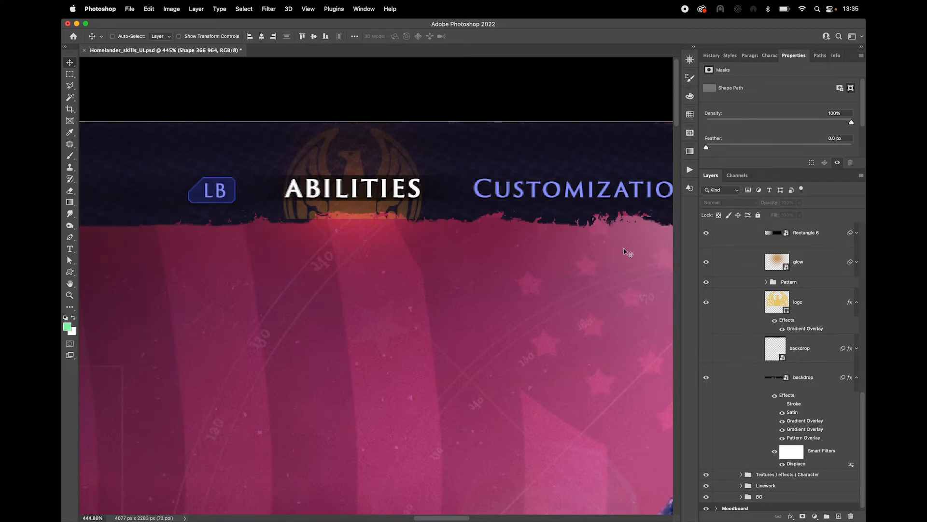
scroll(538, 269, down, 5)
drag(537, 258, 417, 249)
drag(556, 239, 516, 236)
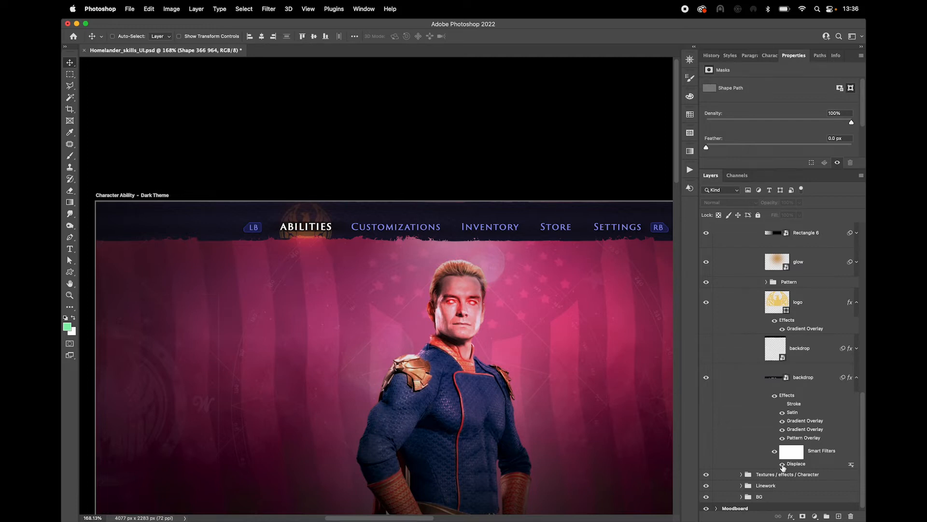
click(783, 464)
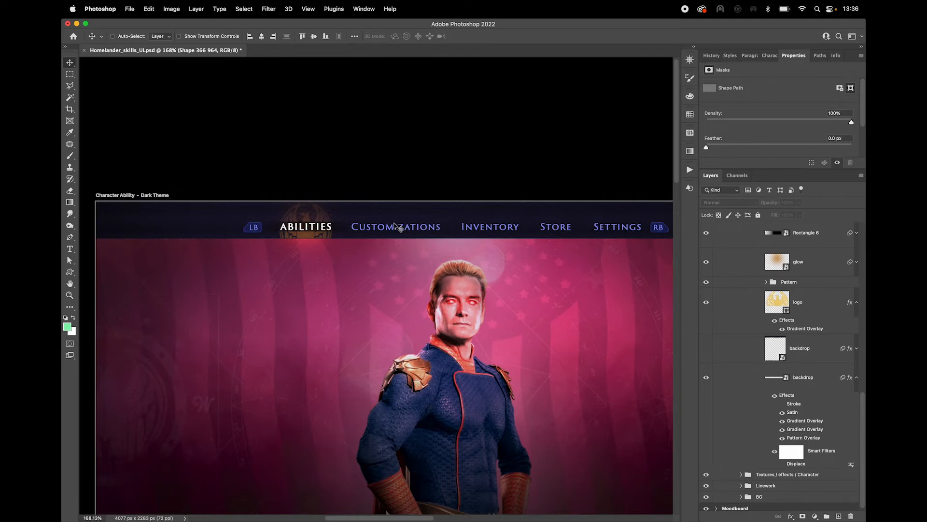
scroll(345, 230, up, 1)
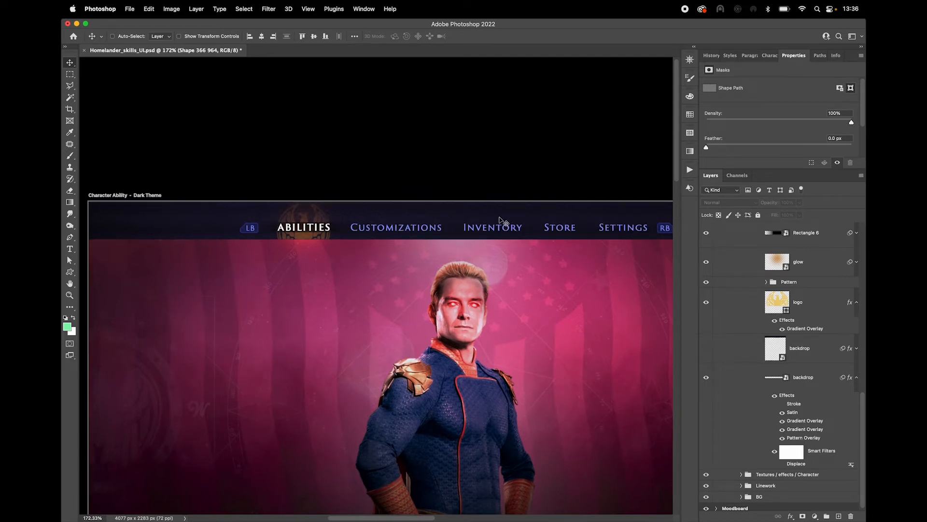
scroll(388, 217, up, 2)
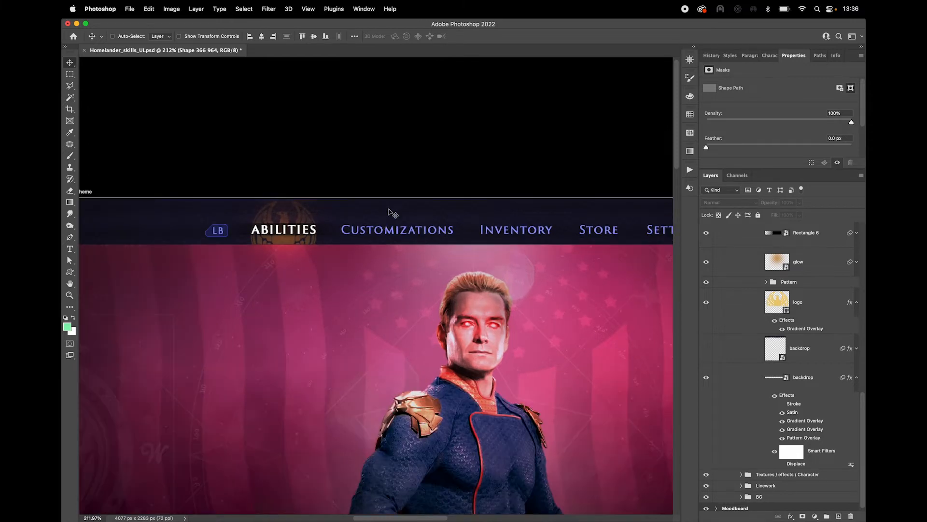
scroll(223, 227, left, 4)
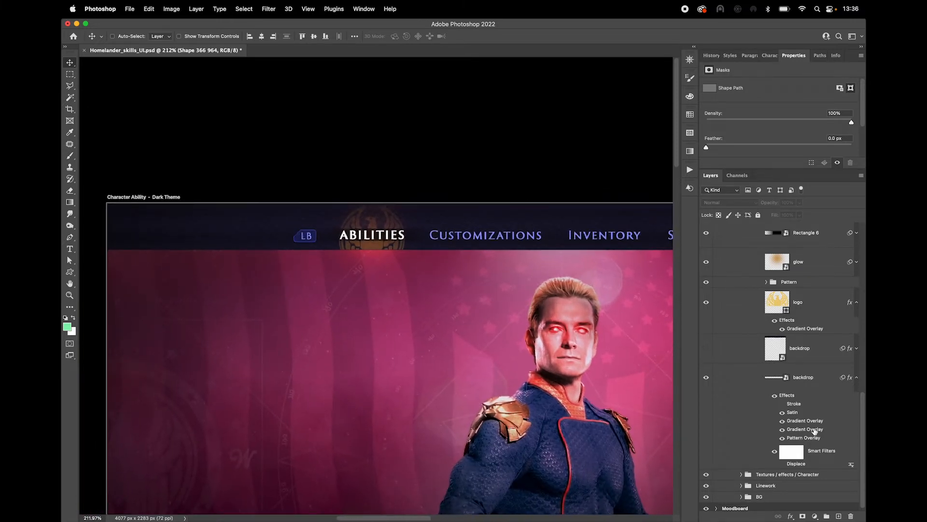
Inspect the lower backdrop's Pattern Overlay and two Gradient Overlays, toggling each gradient off and on to compare the bar's side shading.
click(783, 413)
double_click(806, 438)
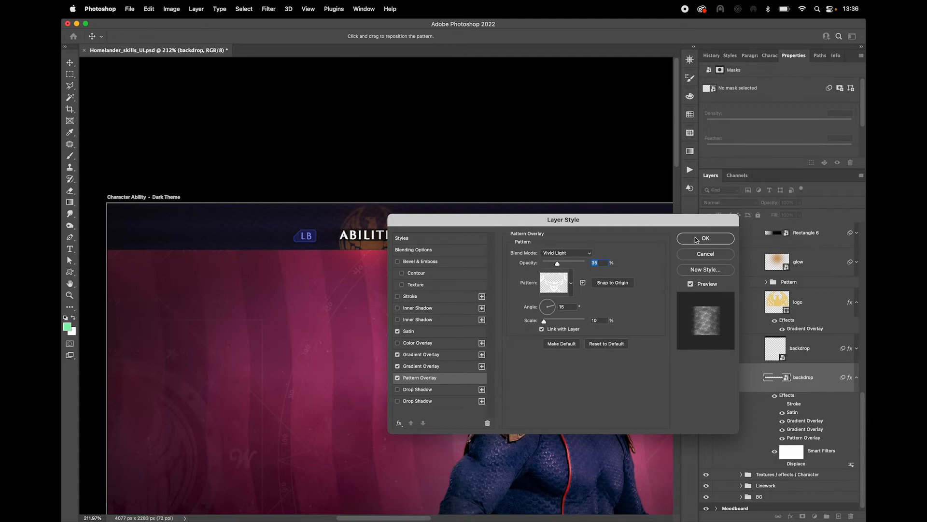
click(437, 368)
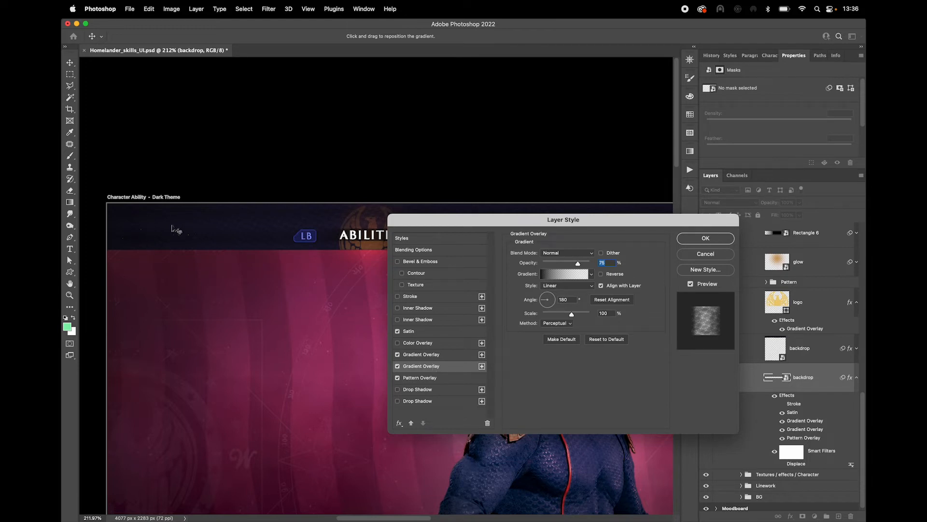
click(398, 355)
click(398, 355)
click(398, 367)
click(398, 367)
click(412, 355)
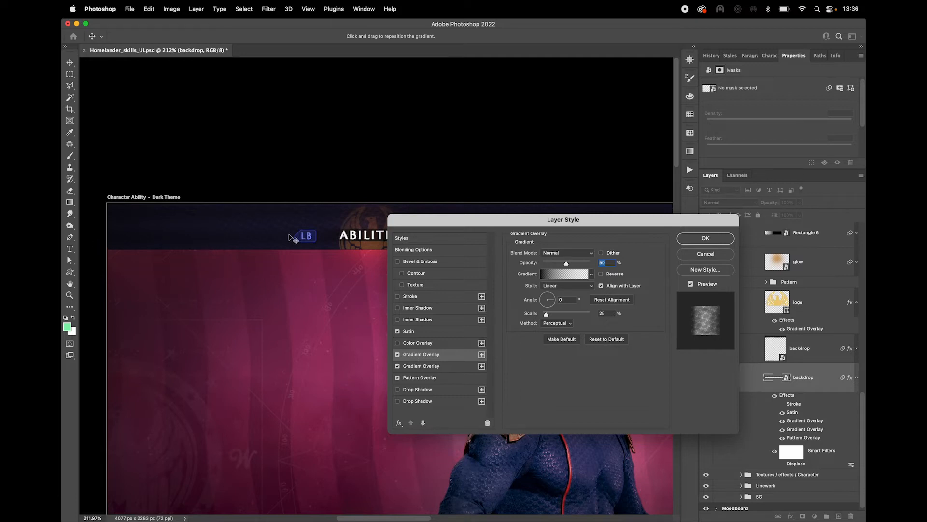
click(399, 355)
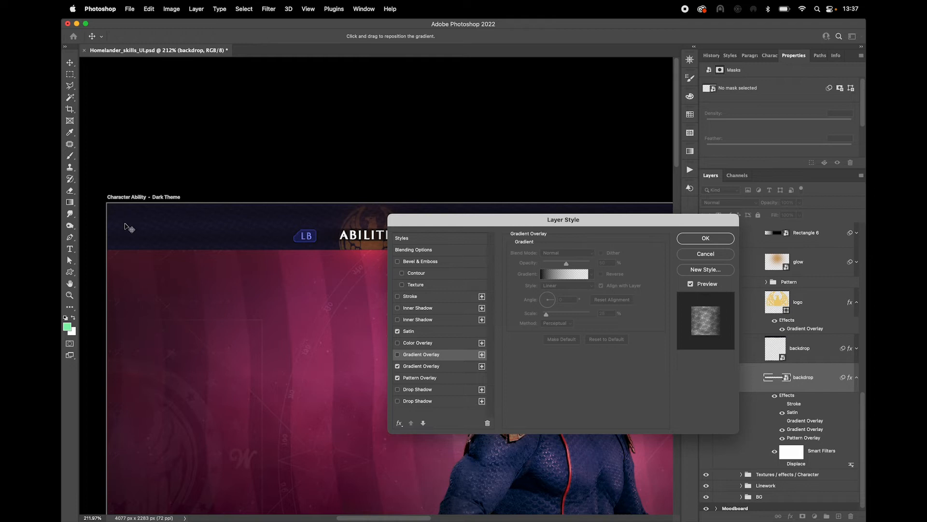
click(399, 356)
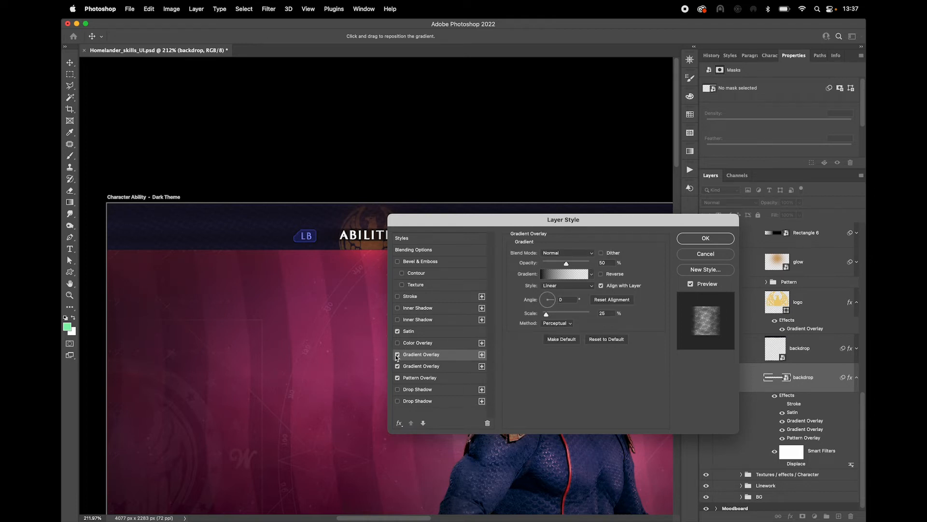
Examine the backdrop's Satin settings and contour presets with the navigation bar in clear view.
click(409, 331)
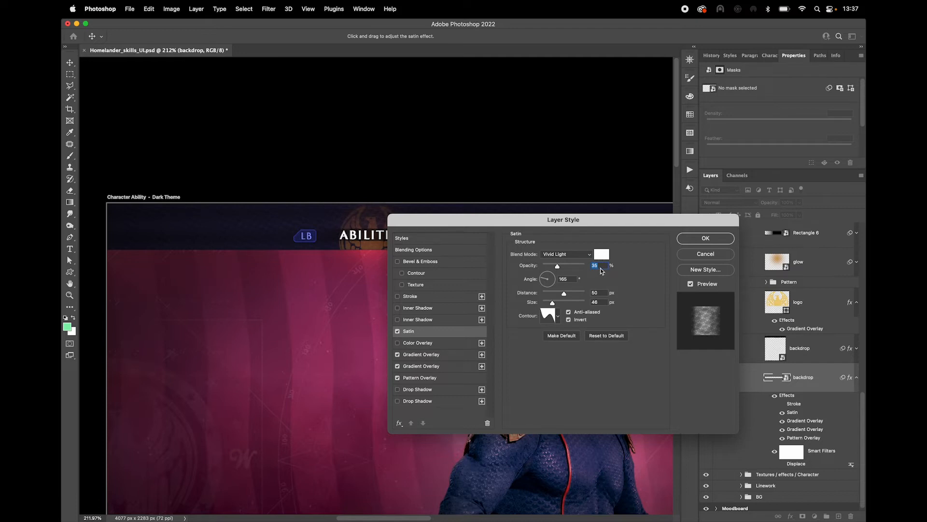
click(558, 316)
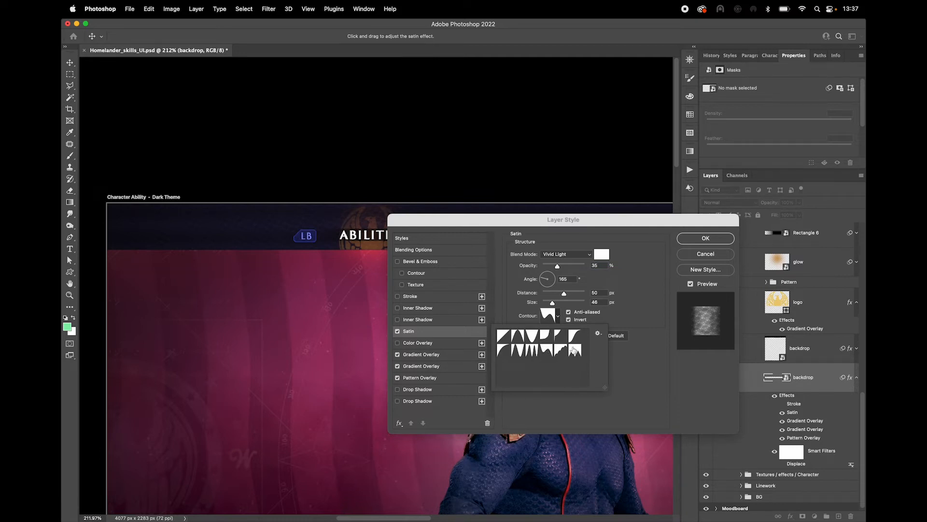
click(667, 308)
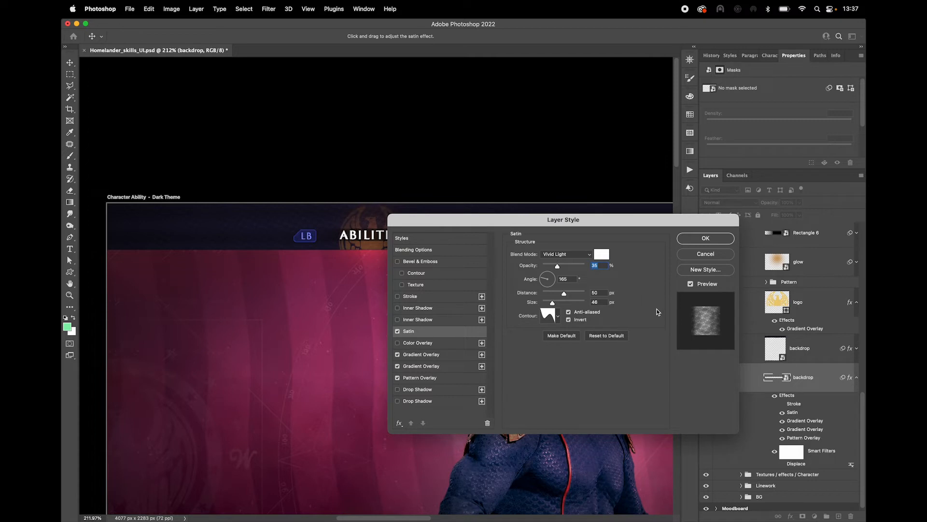
drag(590, 223, 499, 275)
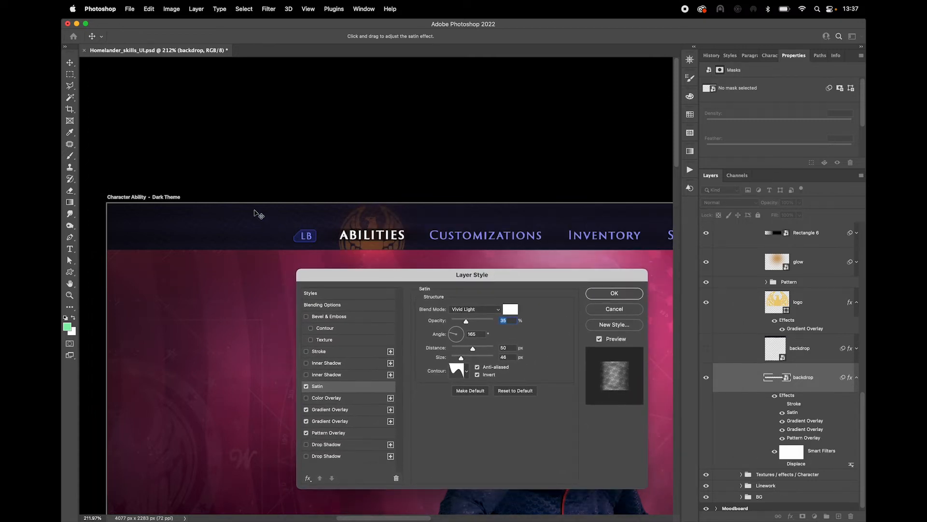
scroll(244, 224, up, 4)
scroll(257, 226, down, 3)
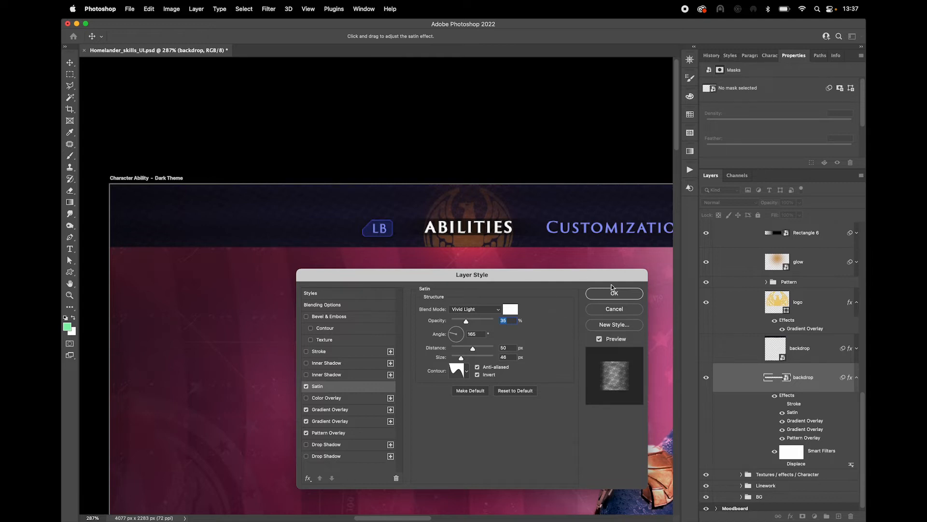
Toggle the backdrop's Satin effect off and on to compare the bar's sheen, and accept the layer style.
click(306, 386)
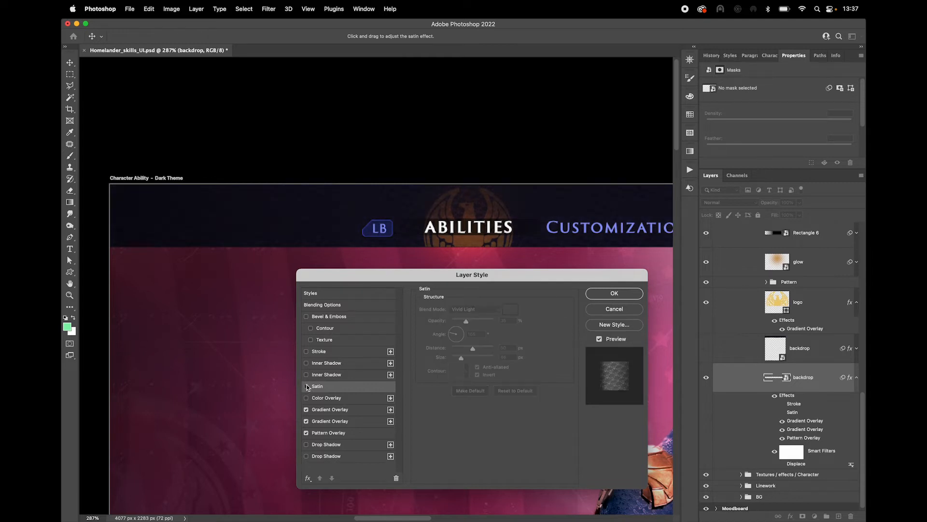
click(306, 386)
click(306, 387)
click(306, 386)
click(612, 294)
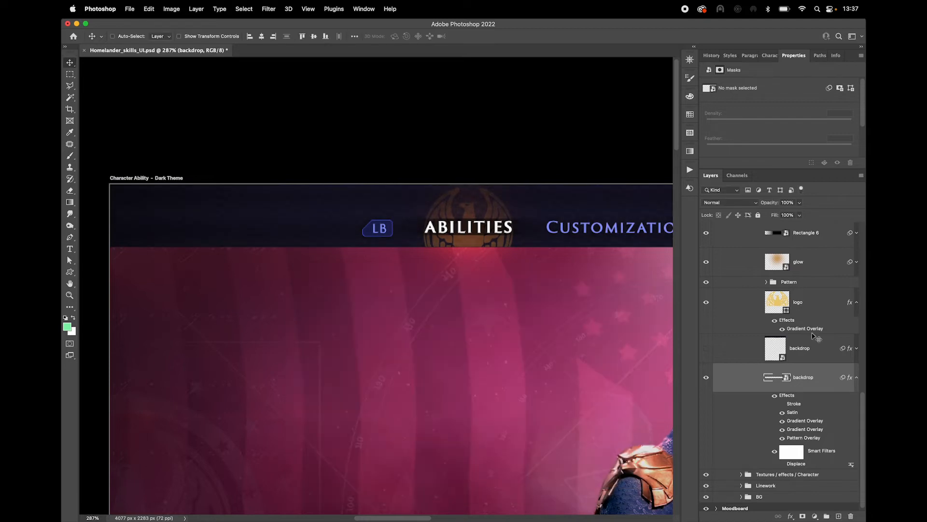
Inspect the logo layer's Gradient Overlay settings and toggle the effect off and on behind the ABILITIES label.
scroll(819, 348, up, 1)
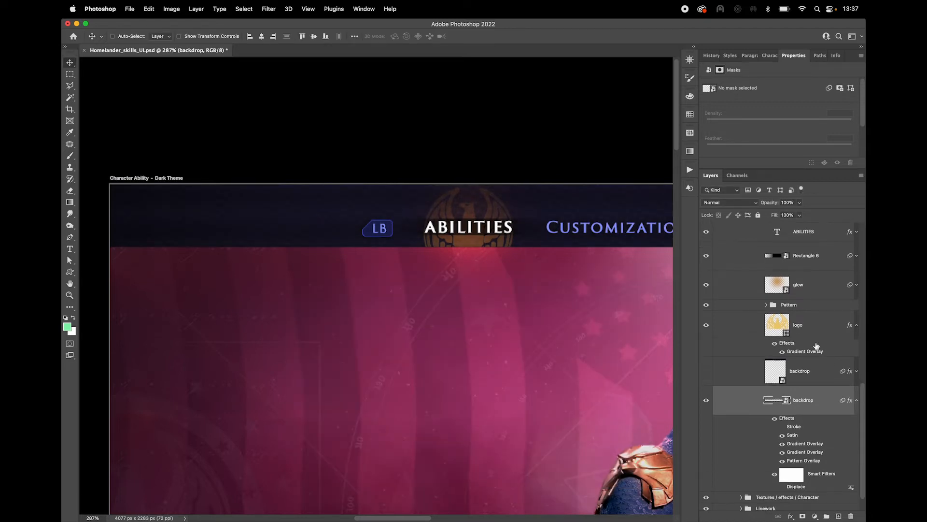
click(813, 333)
scroll(435, 268, right, 5)
scroll(314, 251, up, 2)
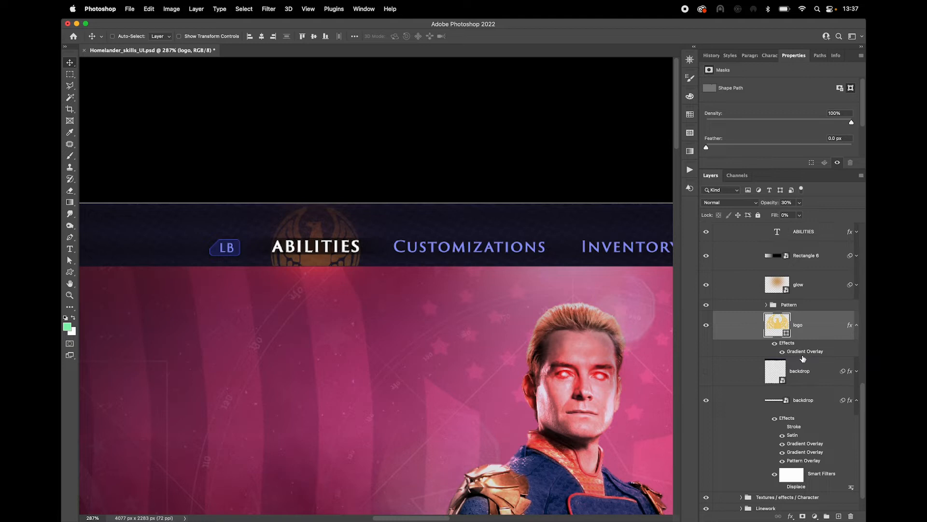
double_click(804, 351)
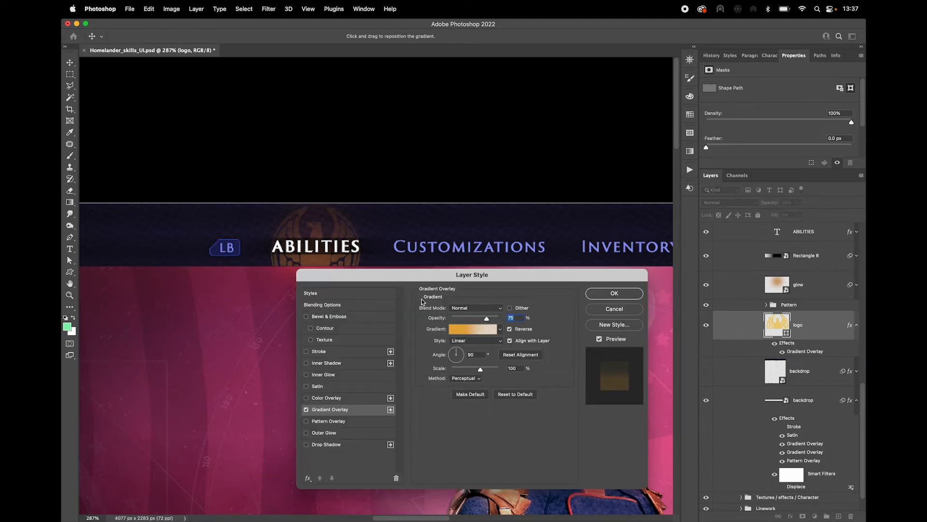
click(614, 293)
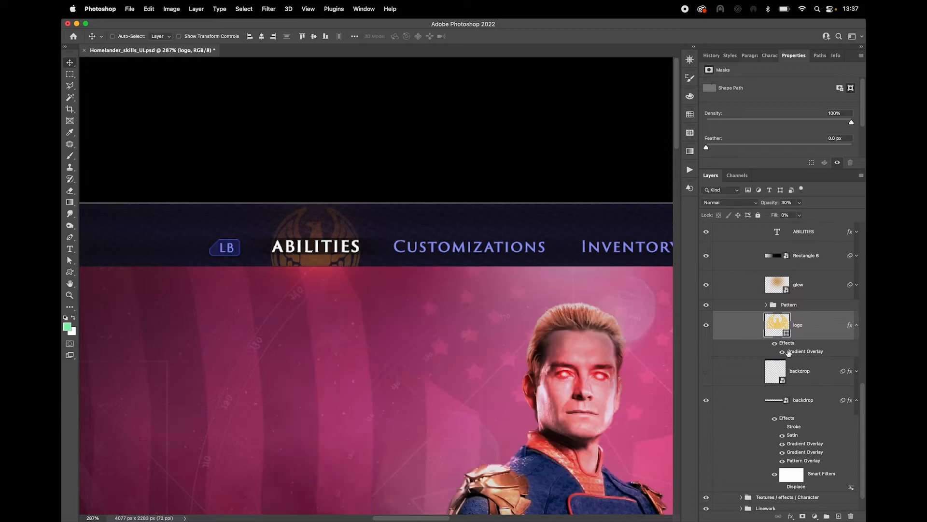
click(781, 353)
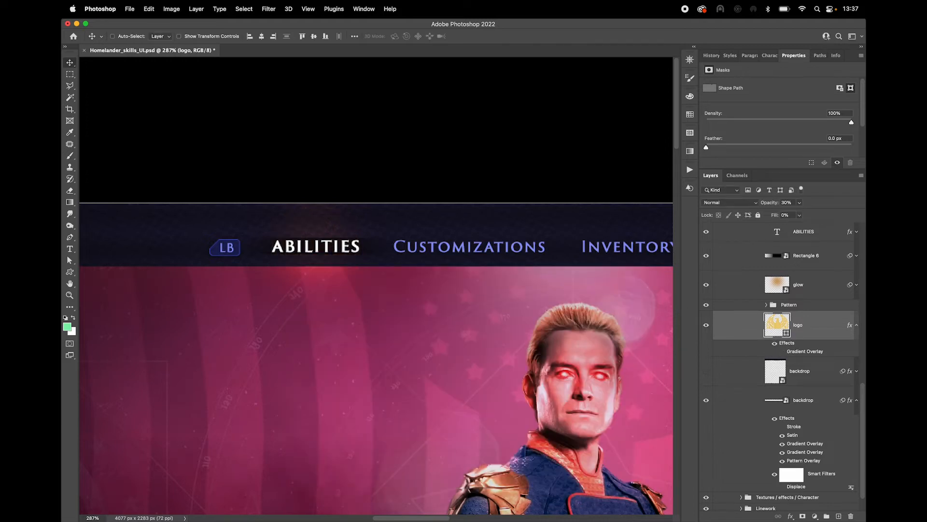
click(784, 353)
Select the ABILITIES text layer and toggle the Rectangle 6 shading behind it off and on, comparing it with the other navigation labels.
scroll(437, 263, down, 1)
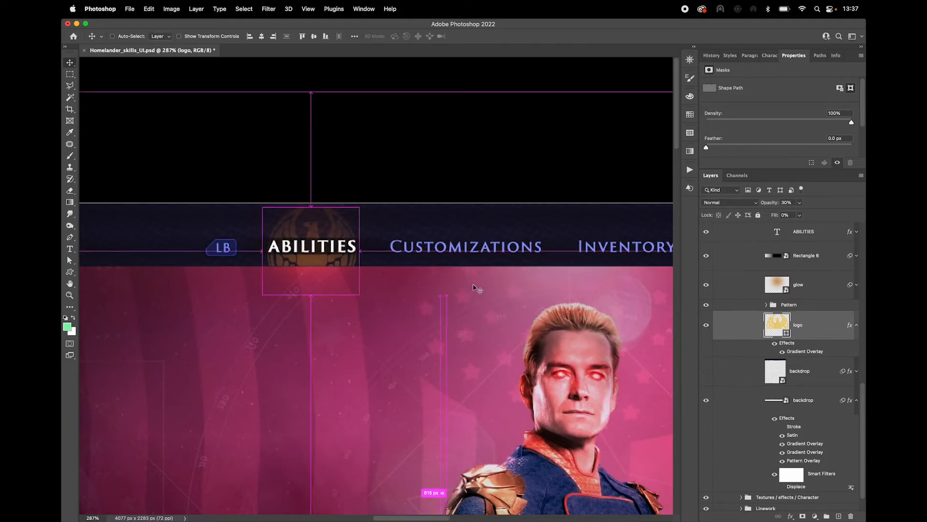
scroll(511, 273, down, 1)
click(739, 232)
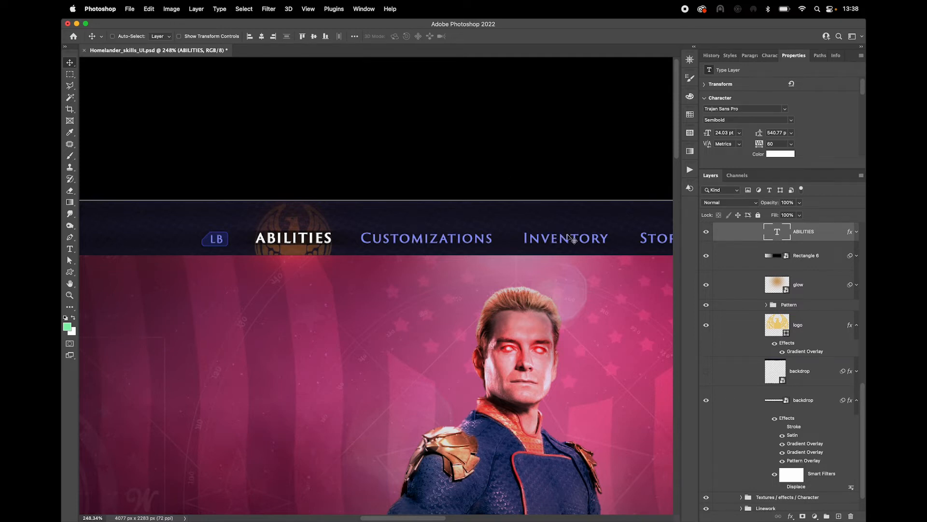
drag(611, 237, 480, 220)
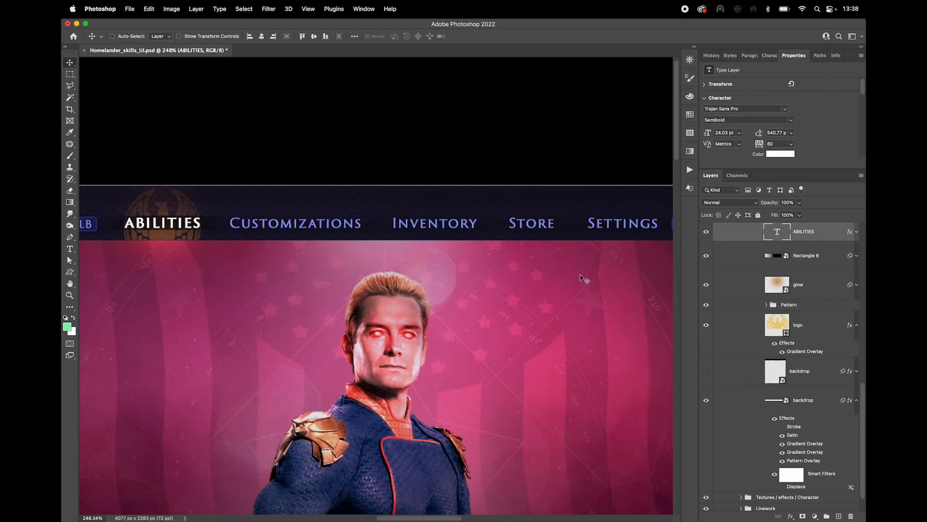
drag(219, 246, 263, 264)
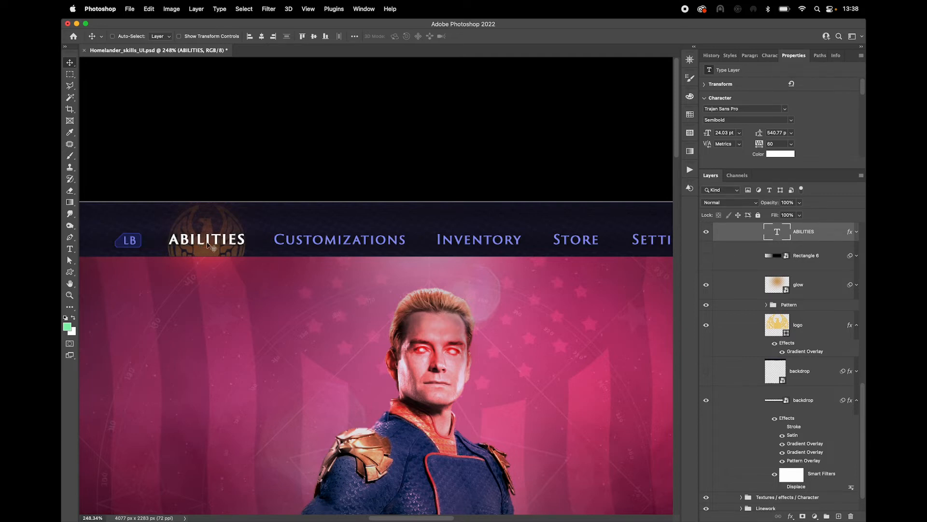
click(705, 256)
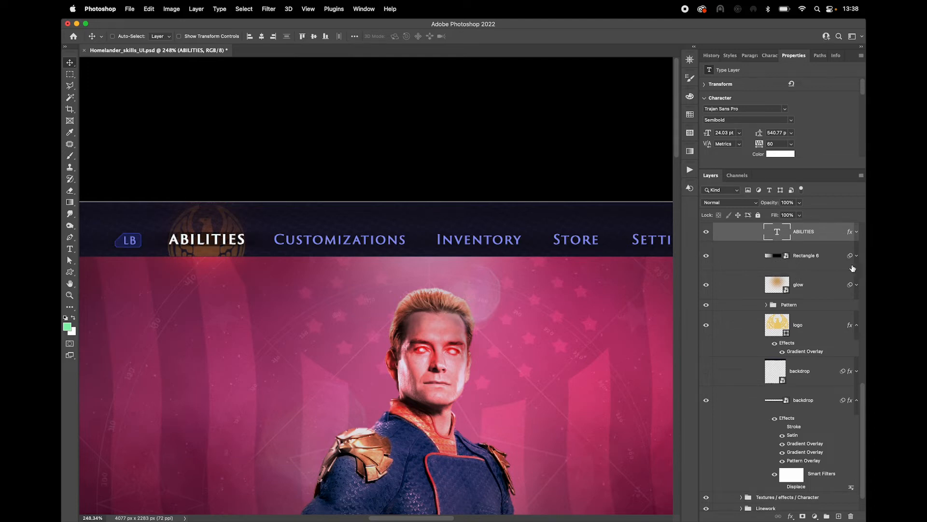
Reveal Rectangle 6's Motion Blur filter and draw a rectangle of about 45 by 33 px below the ABILITIES label.
click(856, 256)
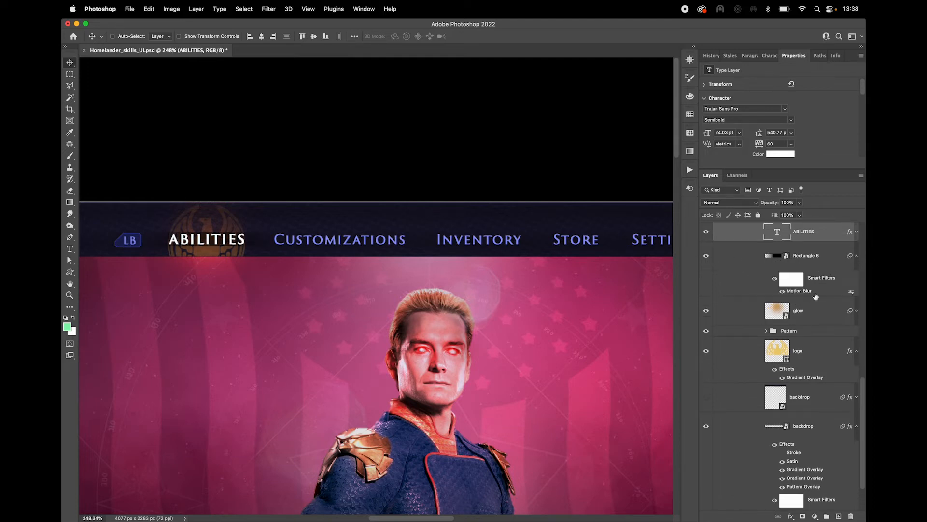
click(71, 274)
click(101, 271)
drag(227, 281, 253, 298)
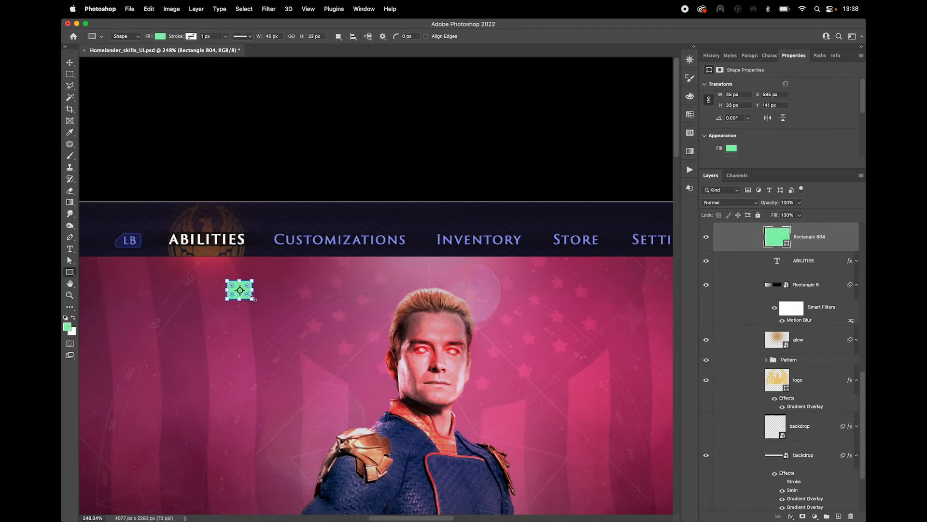
Fill the new rectangle with black (#000000) and convert it to a smart object.
double_click(777, 237)
drag(270, 448, 195, 505)
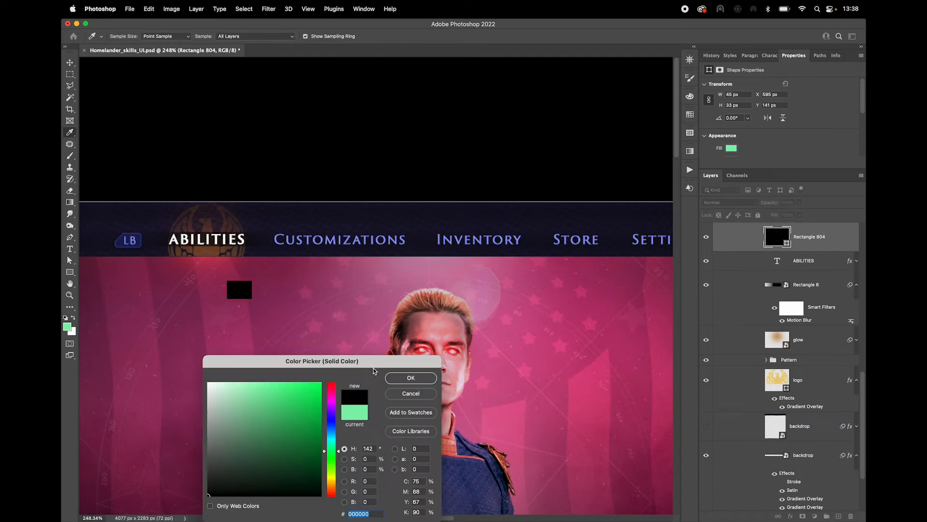
click(411, 378)
right_click(781, 242)
click(778, 215)
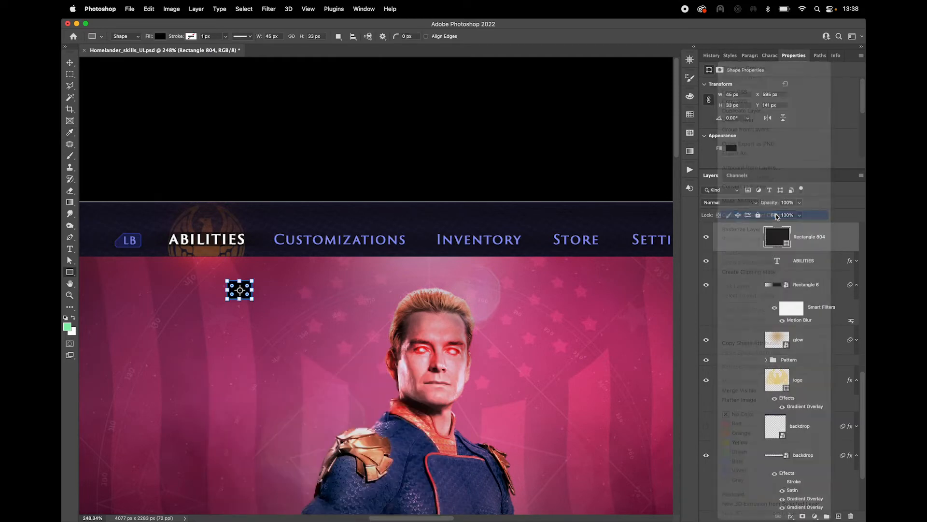
Try a Motion Blur with a 0° angle and 144 px distance on the black rectangle, and delete the rectangle.
click(270, 10)
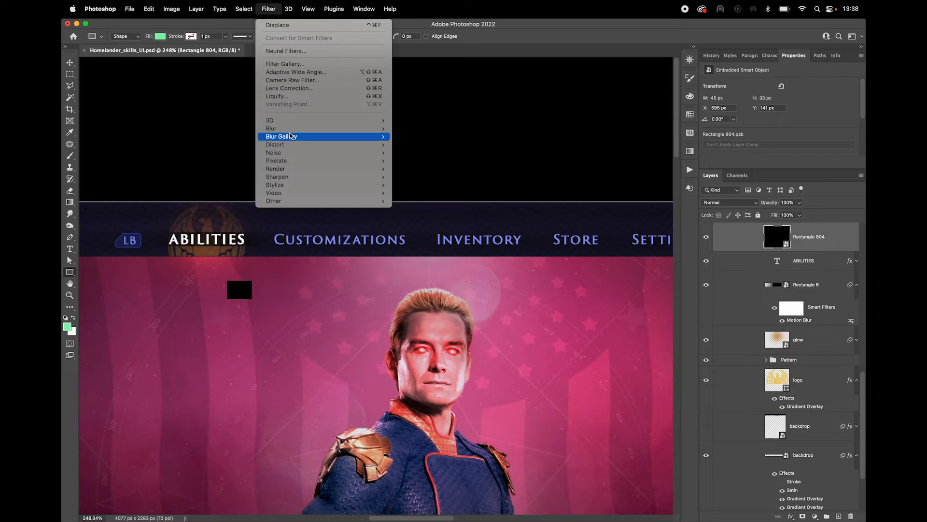
mouse_move(311, 146)
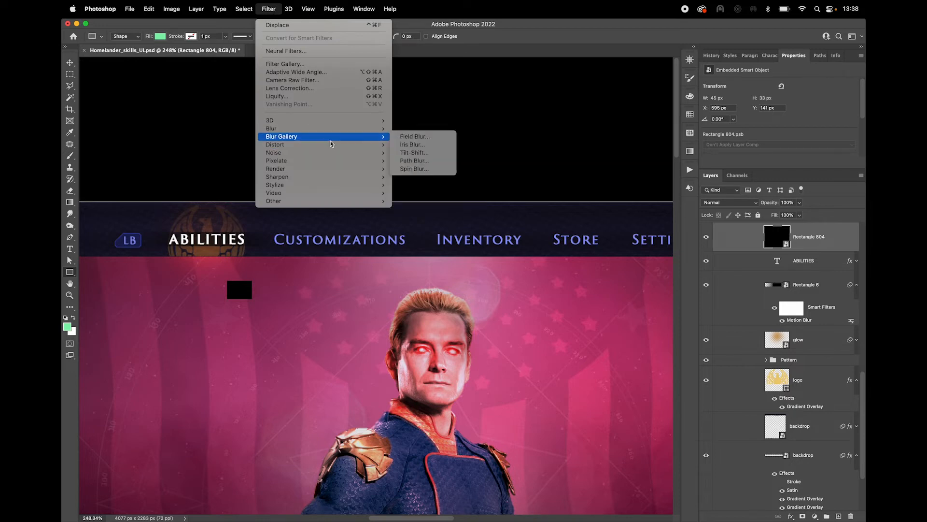
mouse_move(295, 129)
click(415, 177)
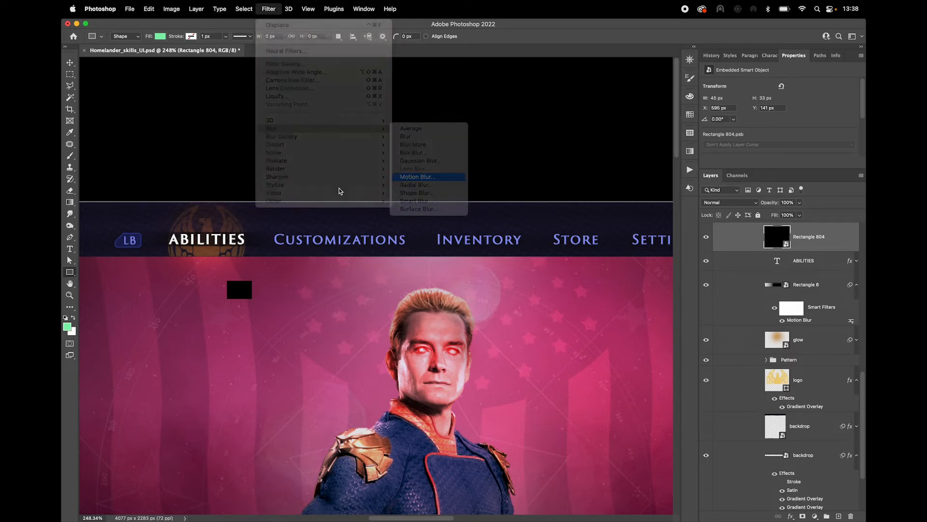
text(0)
key(Tab)
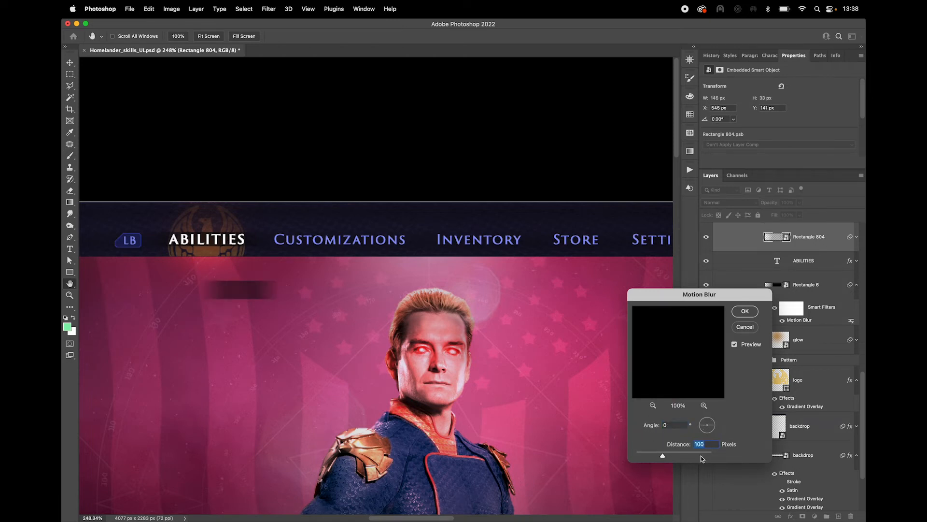
mouse_move(662, 456)
mouse_down()
mouse_move(674, 457)
mouse_move(662, 456)
mouse_up()
click(668, 456)
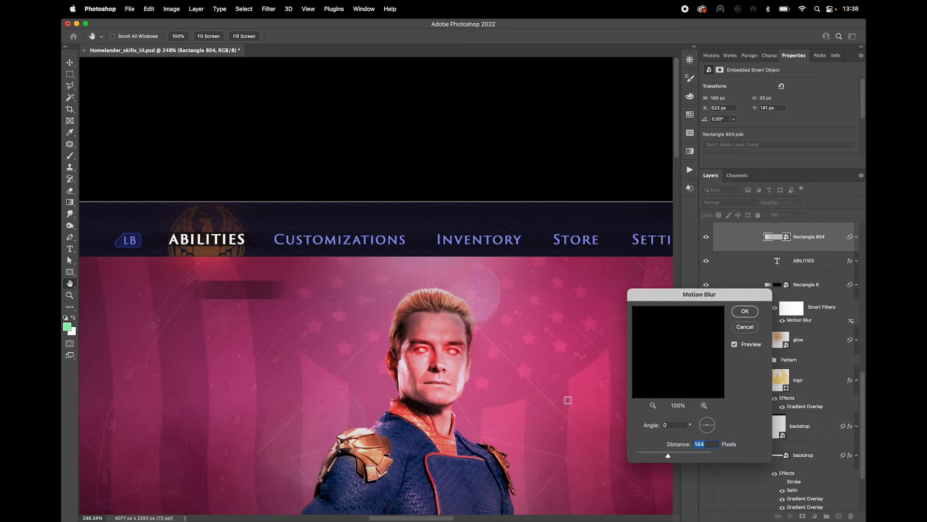
click(745, 327)
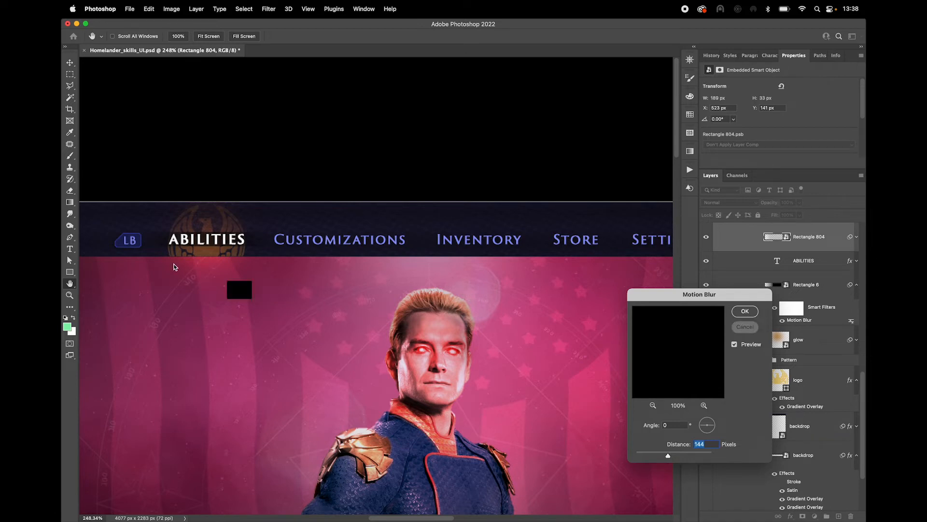
key(Delete)
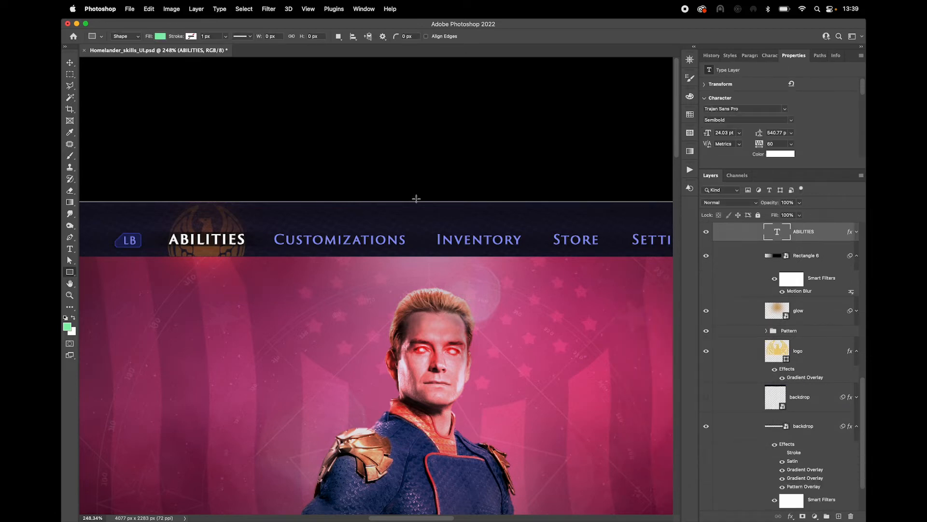
Select the blue Base shape layer behind the RB prompt at the end of the navigation bar.
drag(473, 256, 356, 220)
drag(600, 221, 451, 210)
click(71, 62)
scroll(492, 233, up, 5)
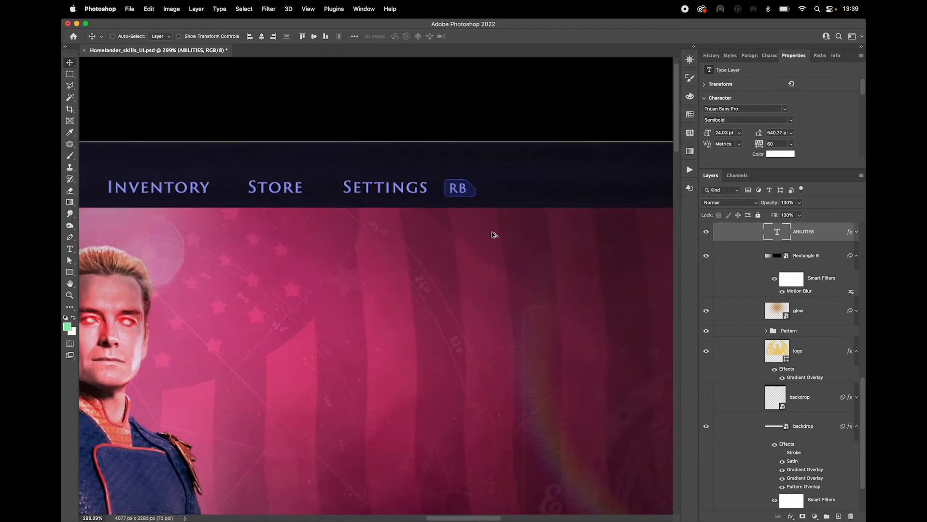
super+click(461, 171)
scroll(535, 284, up, 2)
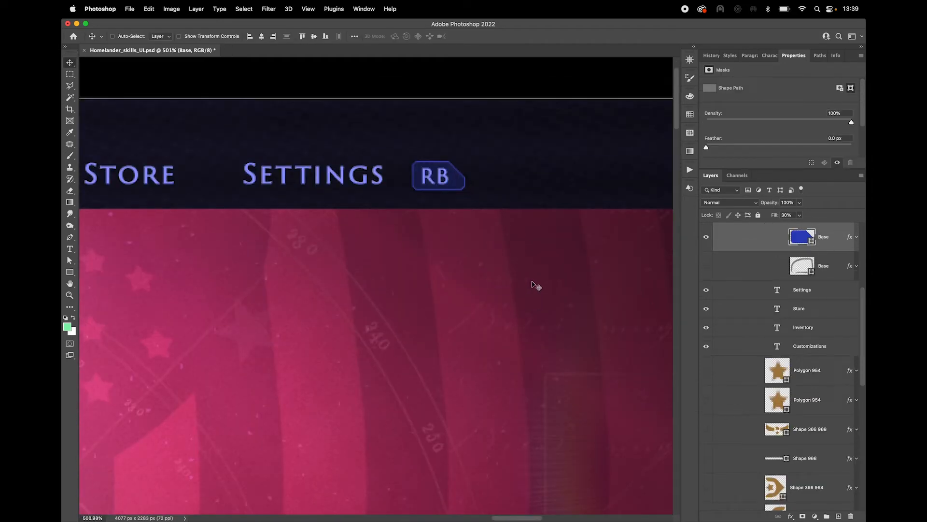
Show the hidden second Base shape behind RB, move the blue Base aside and back, and hide the second shape again.
click(707, 268)
drag(472, 201, 570, 196)
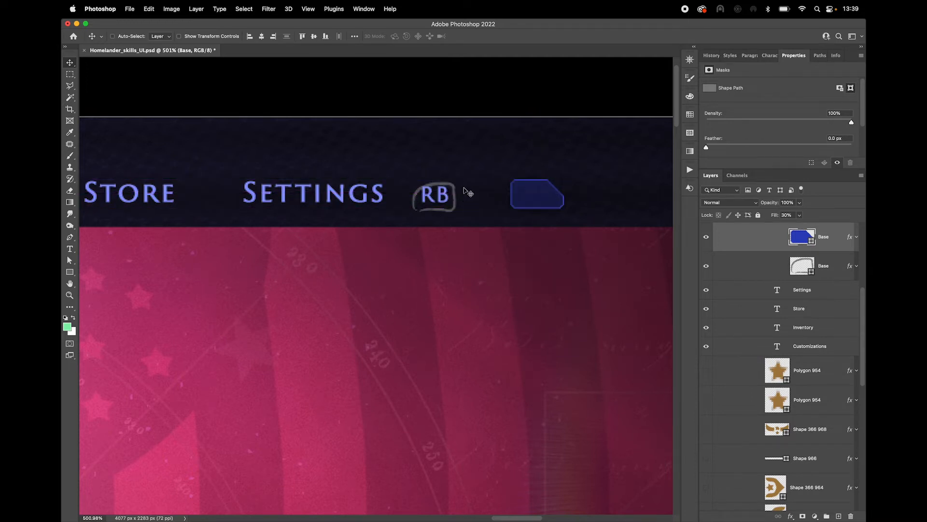
drag(470, 207, 372, 207)
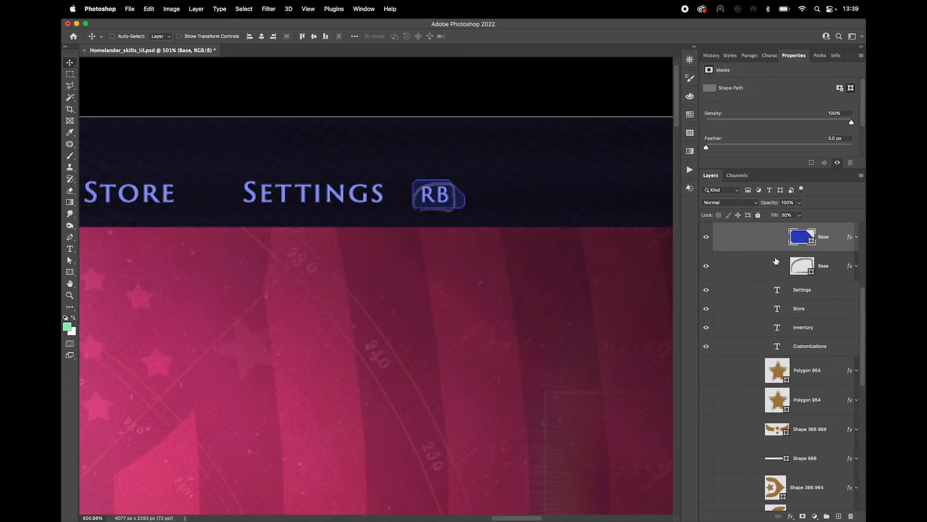
click(707, 266)
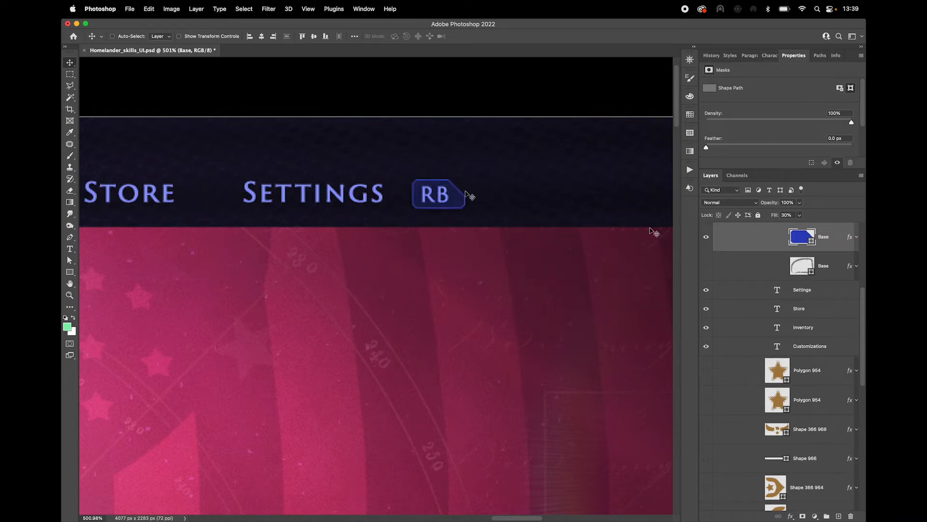
Inspect the active Stroke effect and its colour on the RB prompt's blue Base shape, and accept the layer style.
scroll(569, 176, right, 2)
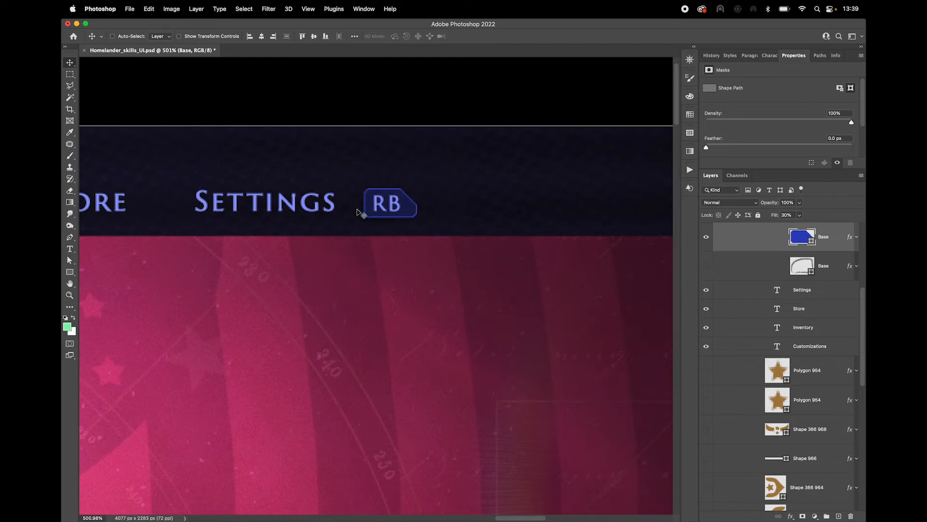
scroll(361, 217, up, 3)
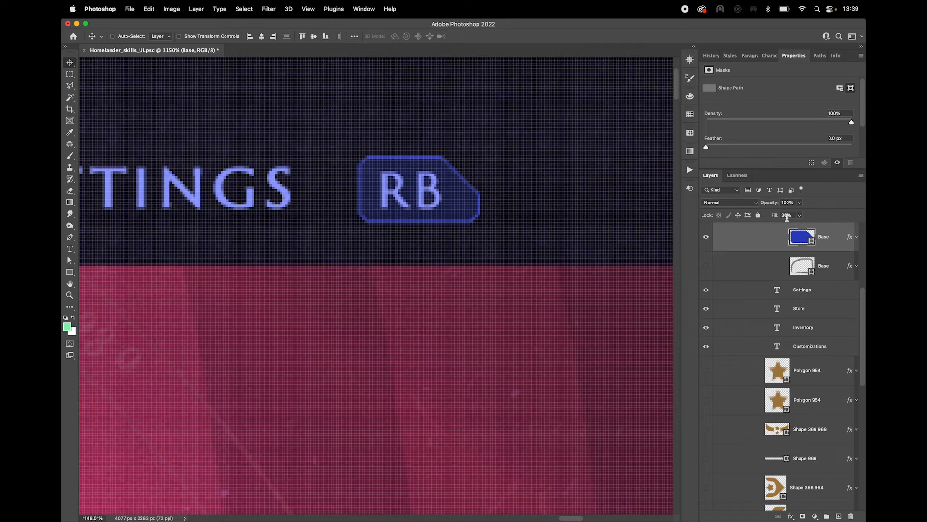
scroll(636, 214, down, 1)
scroll(636, 211, down, 2)
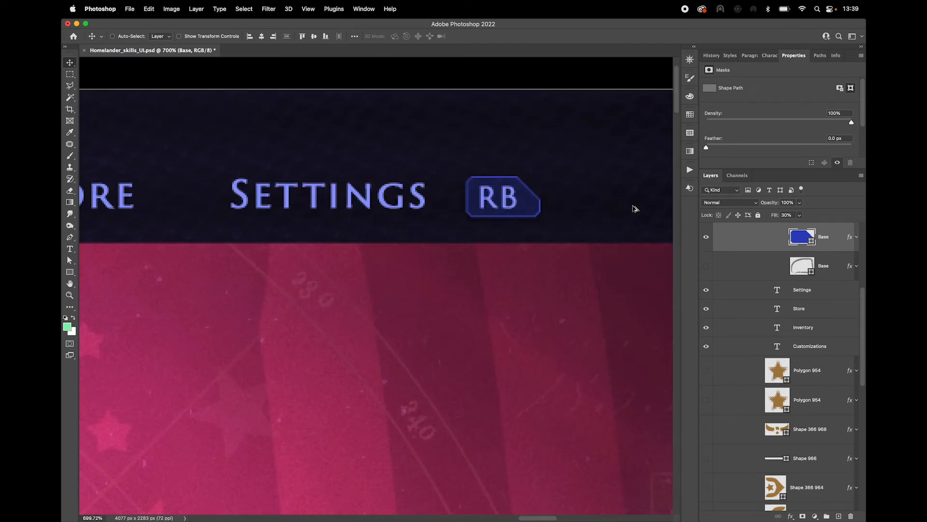
drag(609, 205, 545, 212)
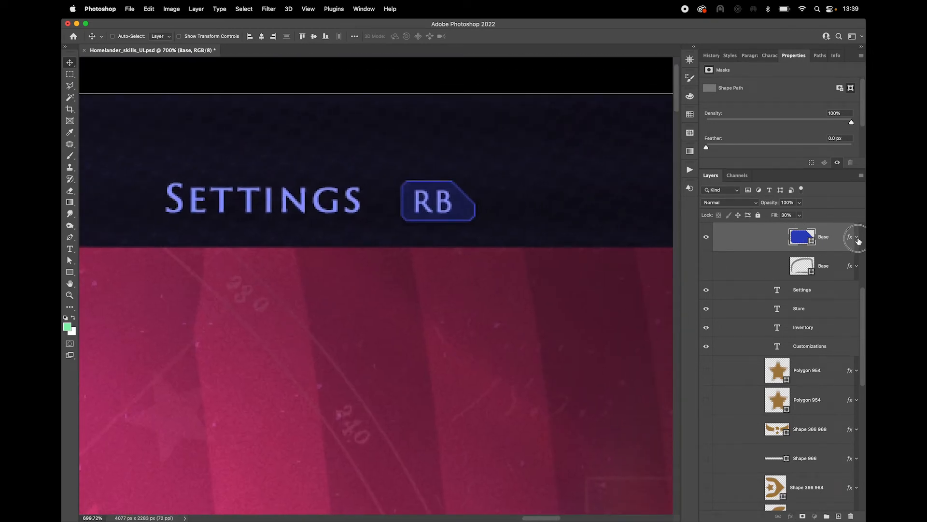
click(856, 236)
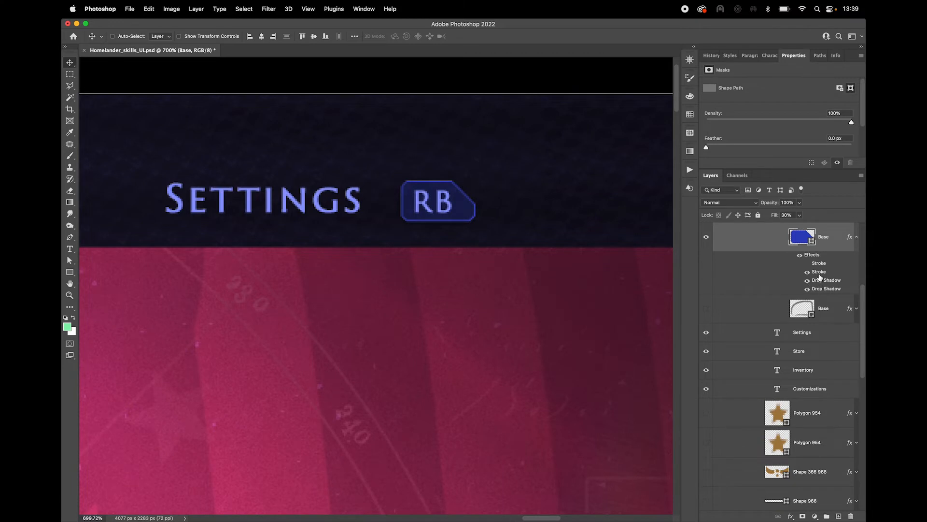
double_click(819, 273)
click(436, 376)
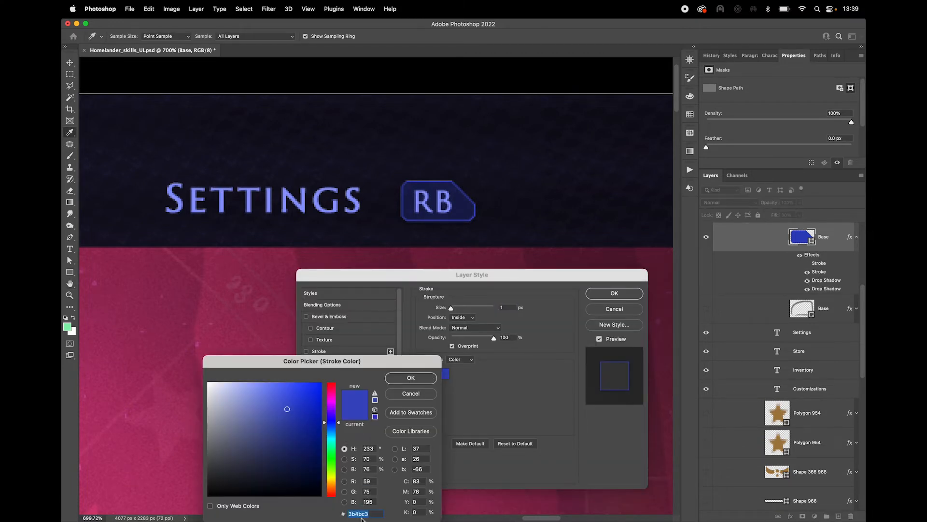
click(402, 381)
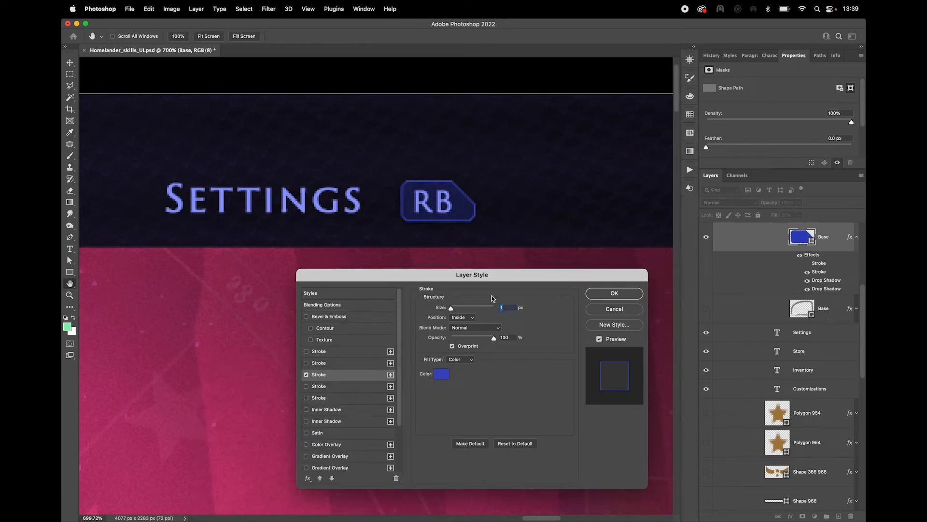
click(614, 293)
Set the RB text layer's font size to 18 pt and check its text colour without altering it.
scroll(811, 289, up, 3)
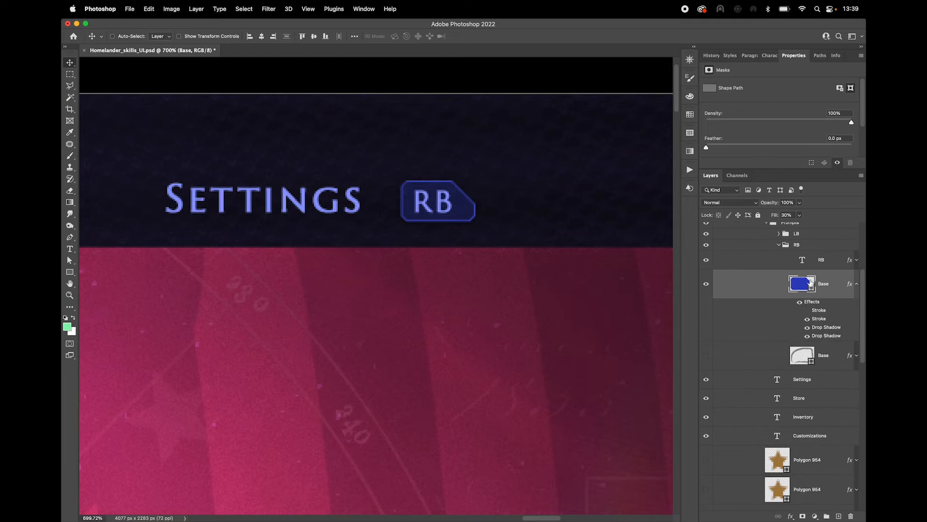
click(803, 261)
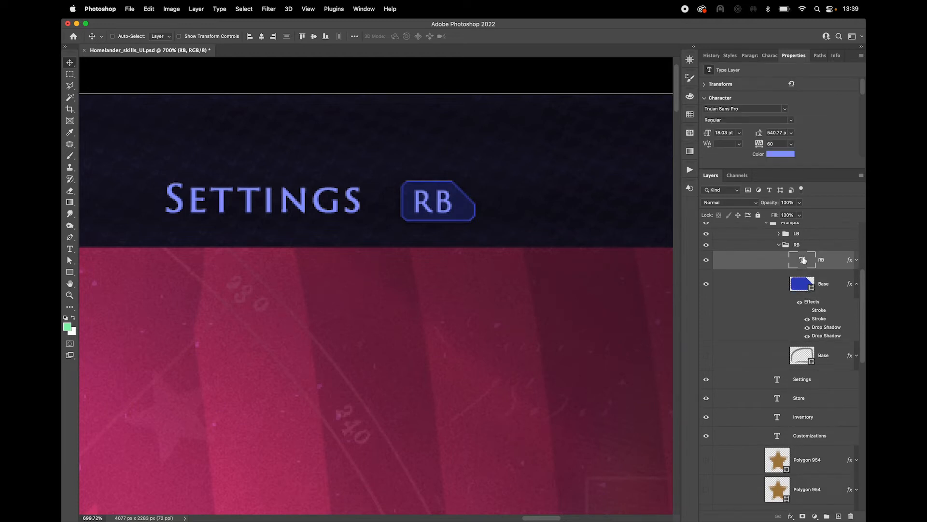
click(727, 133)
text(18)
click(783, 153)
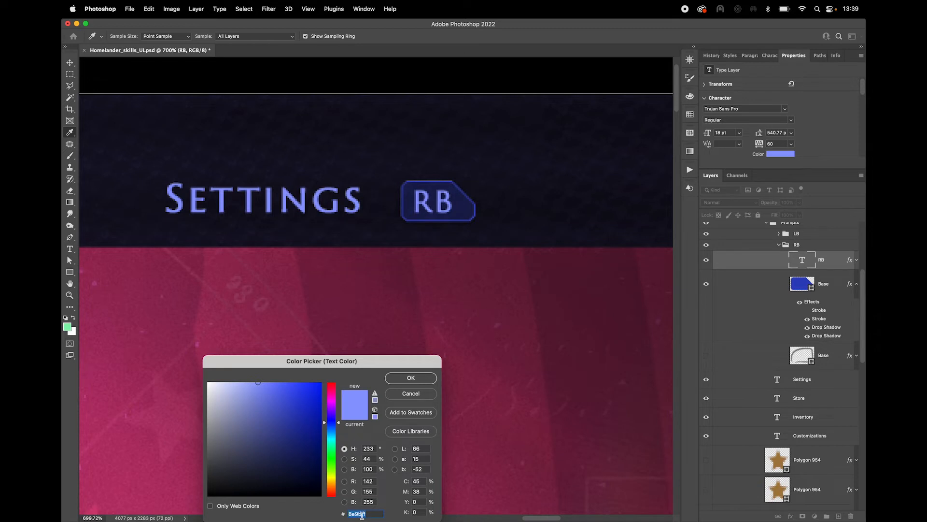
click(404, 395)
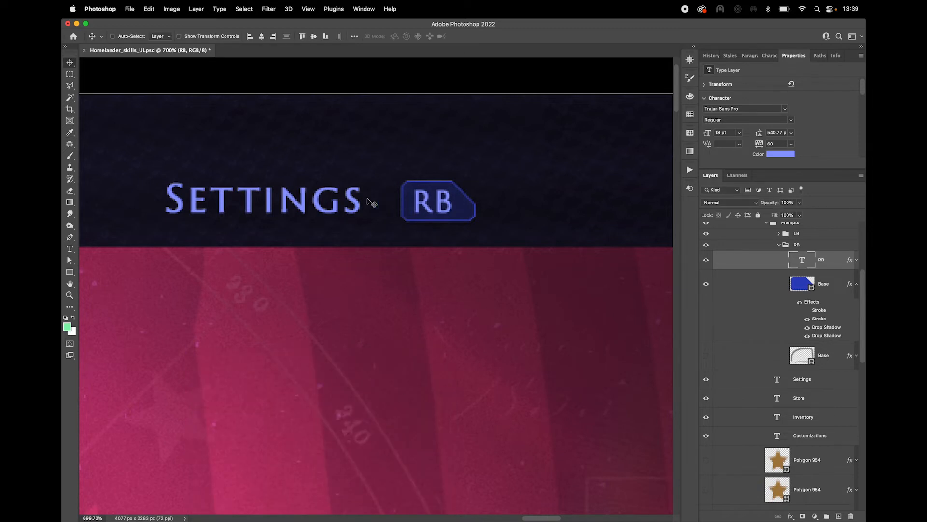
Collapse the RB and Prompts groups and both nested Top Nav groups in the Dark Theme's Work folder.
scroll(314, 195, down, 5)
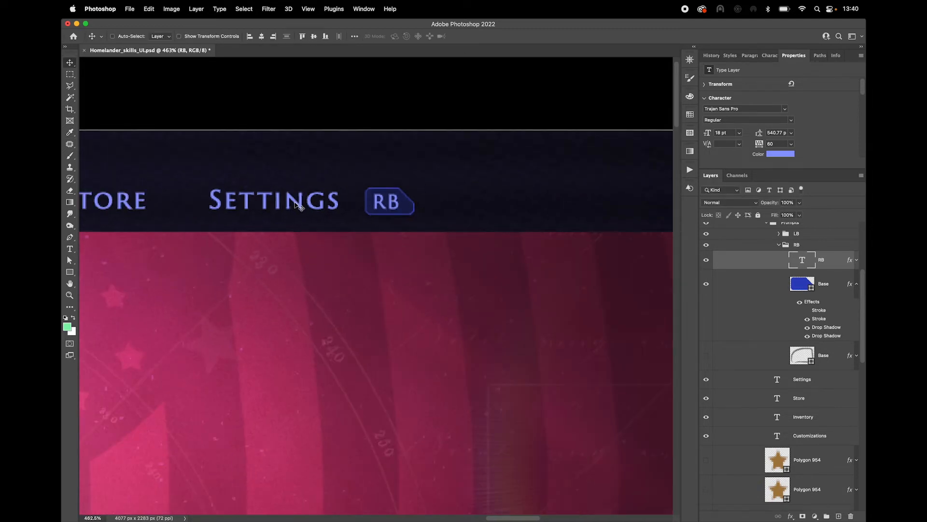
drag(180, 251, 454, 242)
drag(260, 211, 359, 195)
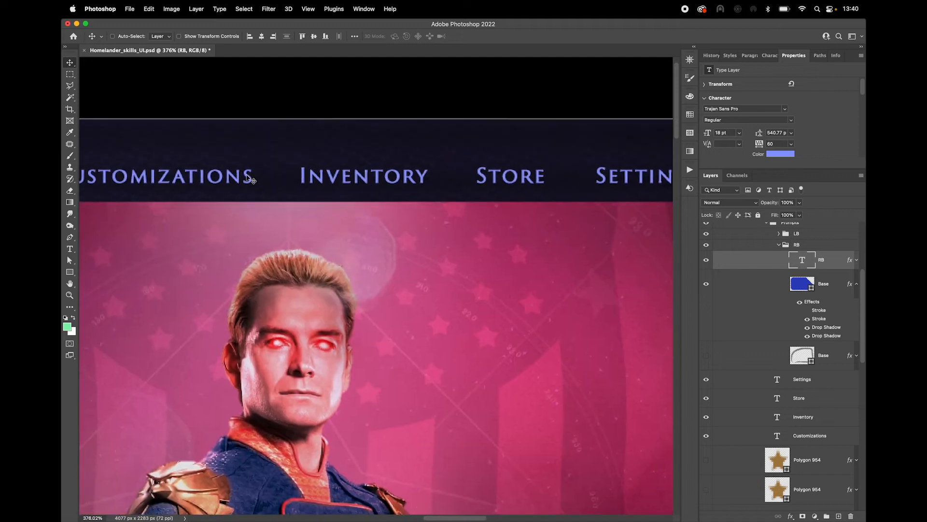
scroll(216, 186, down, 2)
scroll(216, 186, down, 3)
drag(338, 283, 425, 256)
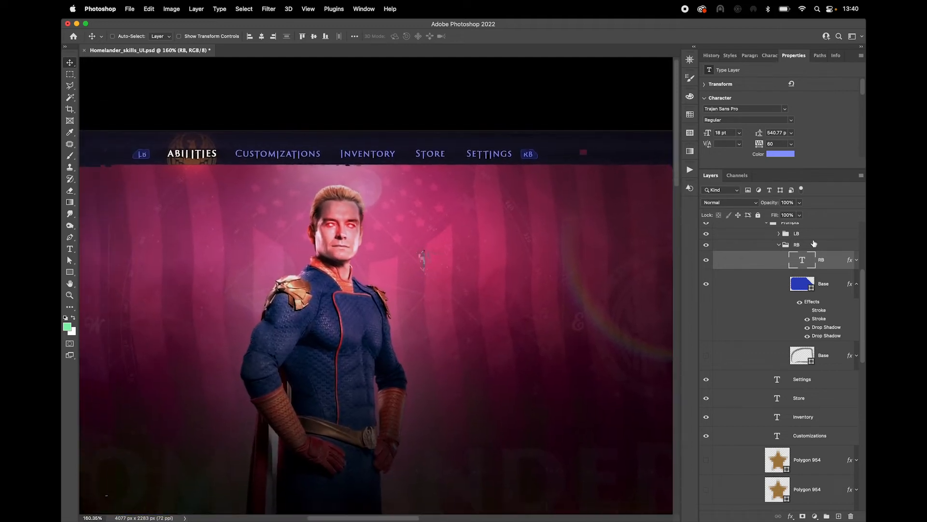
click(779, 246)
scroll(783, 248, up, 1)
click(767, 235)
scroll(807, 269, up, 1)
scroll(807, 270, up, 1)
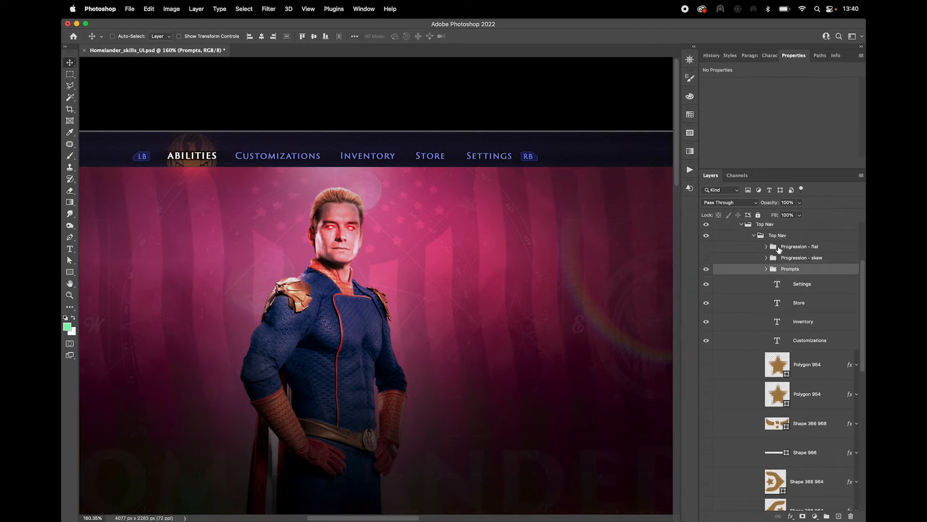
click(753, 236)
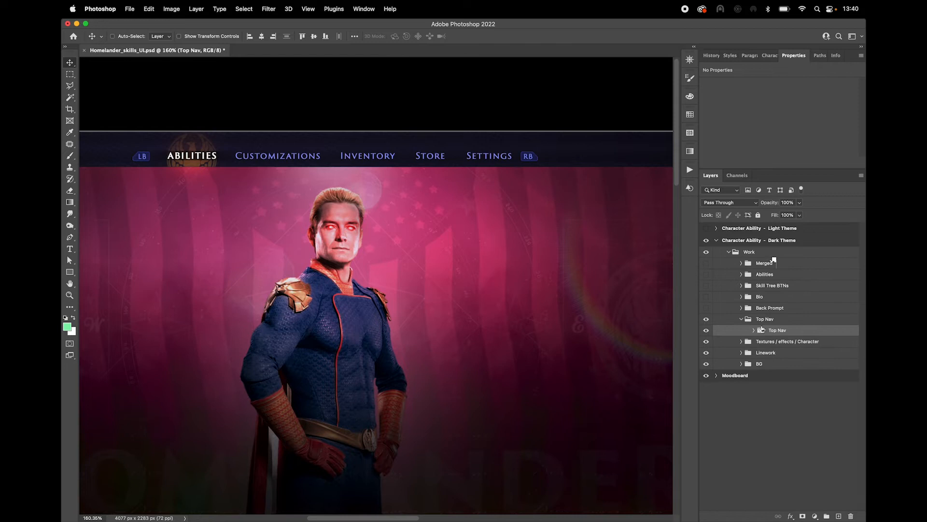
click(742, 319)
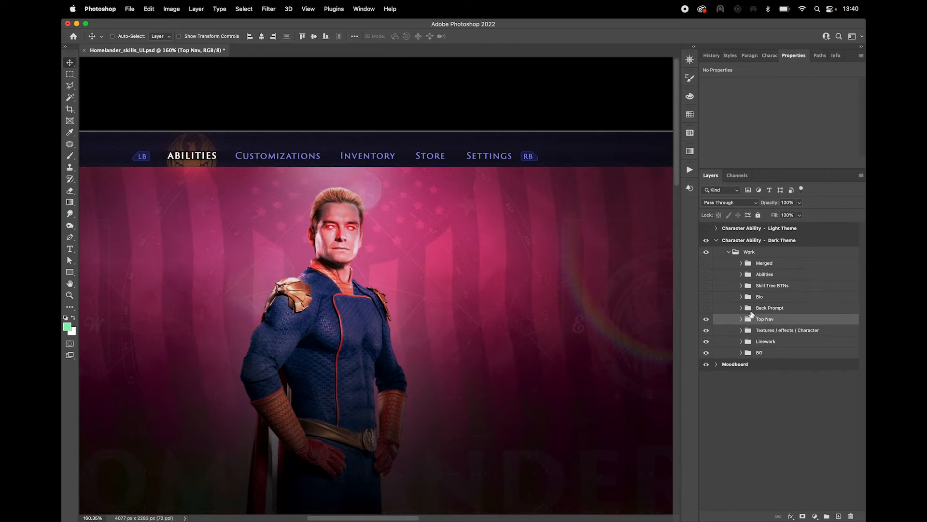
Show the Back Prompt and Bio groups in the dark theme design.
click(706, 308)
scroll(545, 278, down, 5)
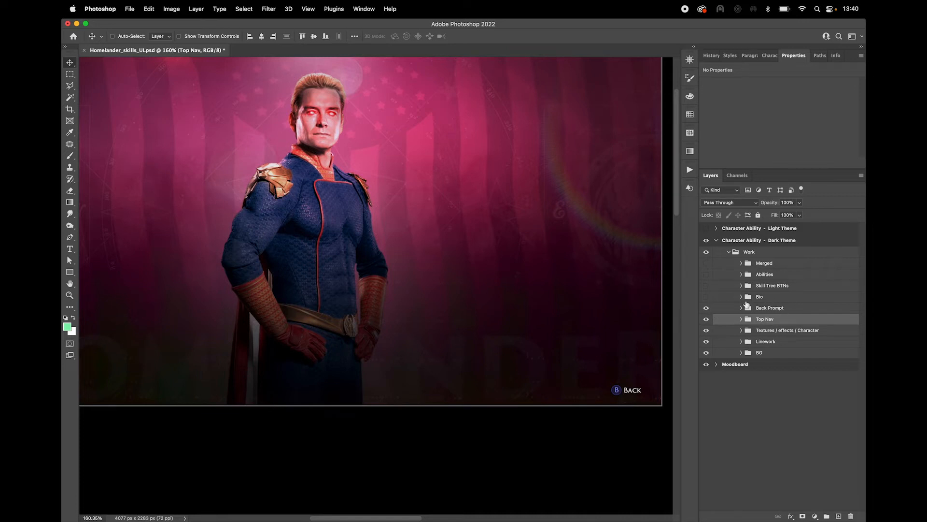
click(706, 297)
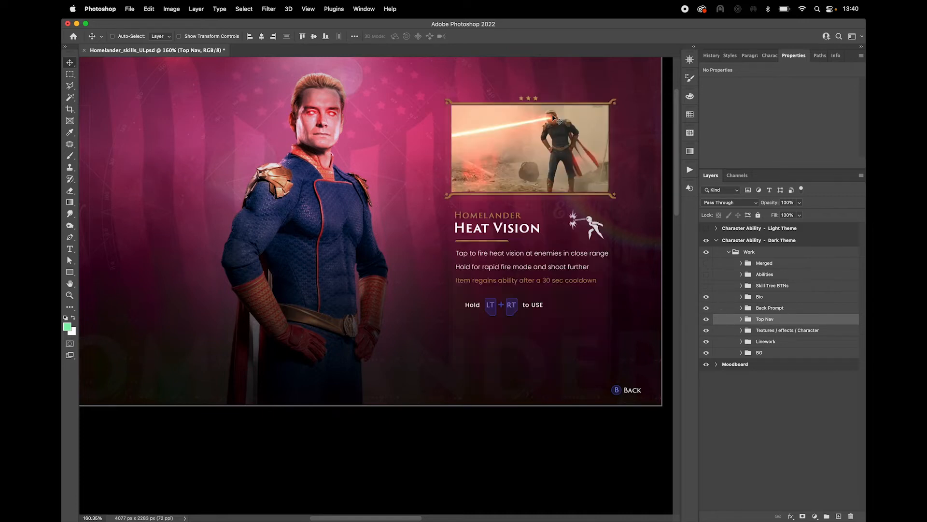
scroll(566, 142, left, 1)
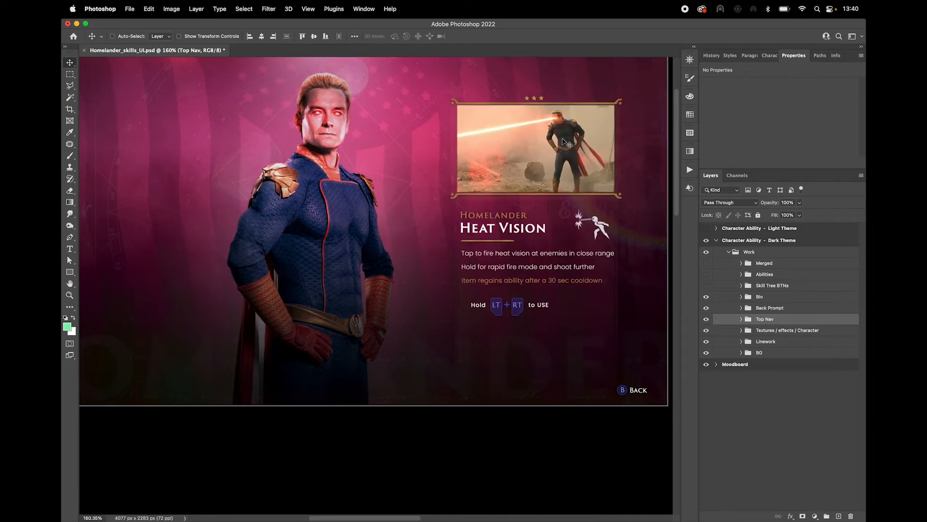
Examine the Heat Vision bio section, its gold frame and the character's costume, then inspect the layers inside the Top Nav group.
scroll(543, 107, up, 5)
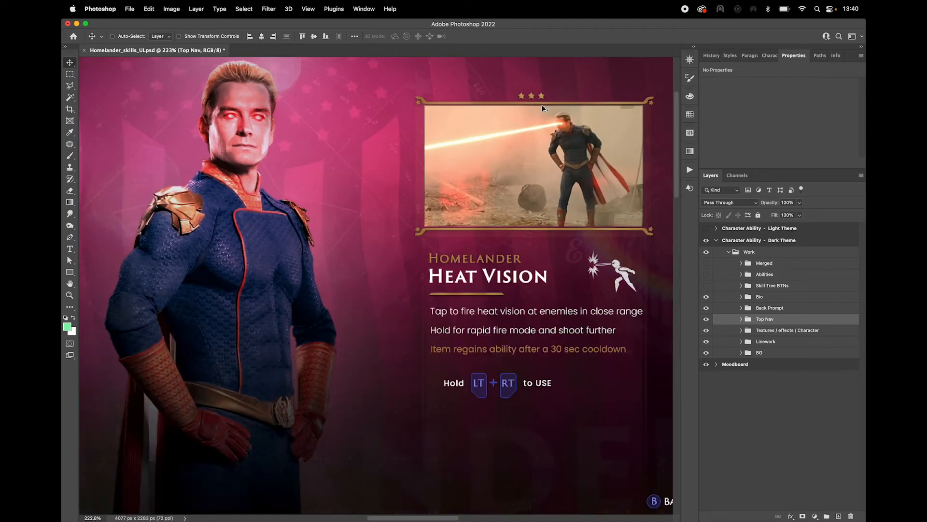
scroll(551, 99, down, 2)
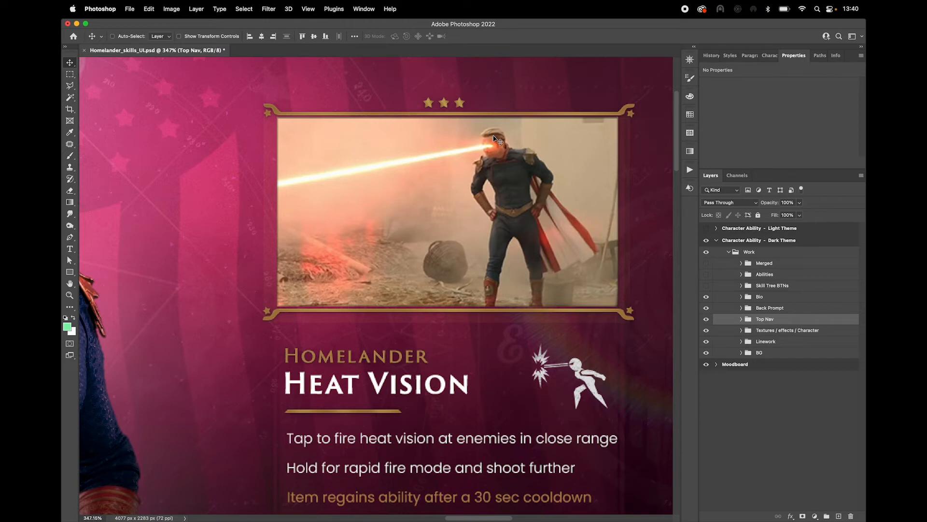
click(742, 319)
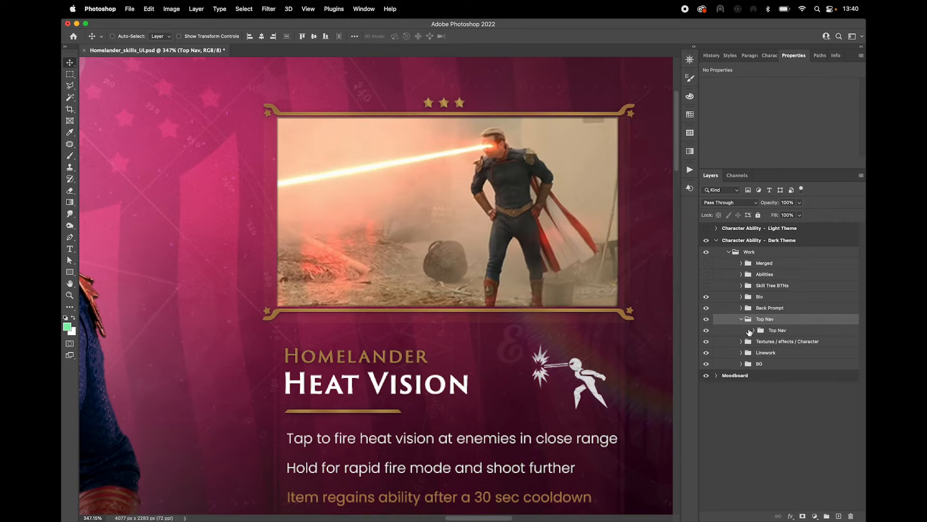
click(754, 330)
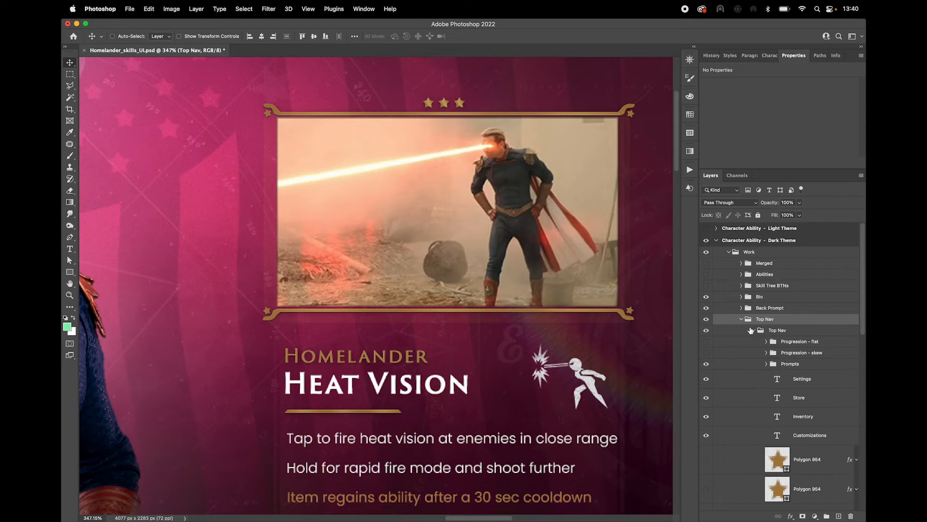
drag(192, 256, 418, 223)
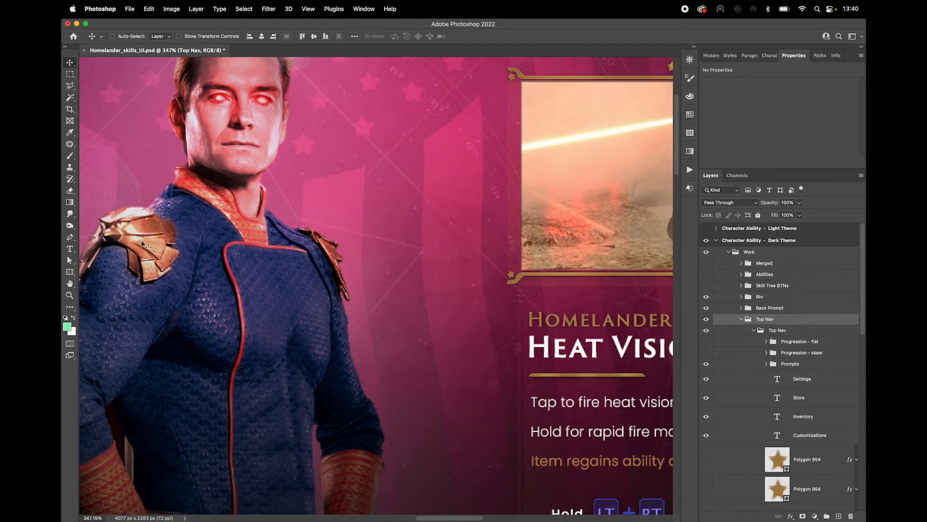
scroll(141, 244, down, 2)
drag(318, 366, 275, 286)
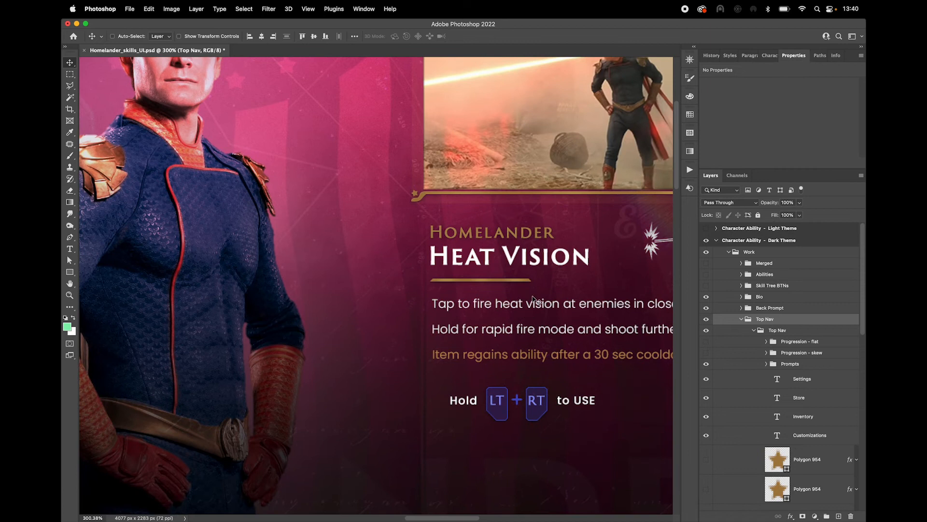
drag(547, 278, 429, 342)
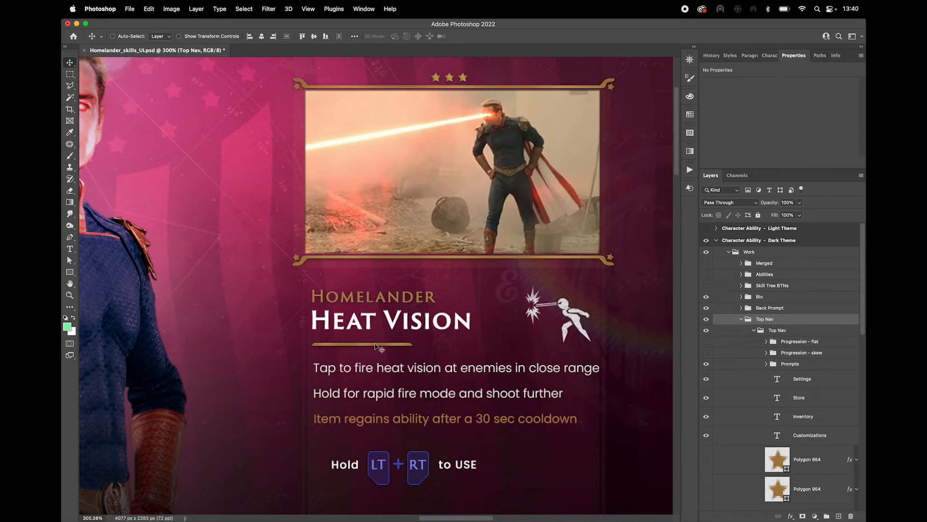
scroll(404, 181, up, 5)
scroll(393, 244, down, 2)
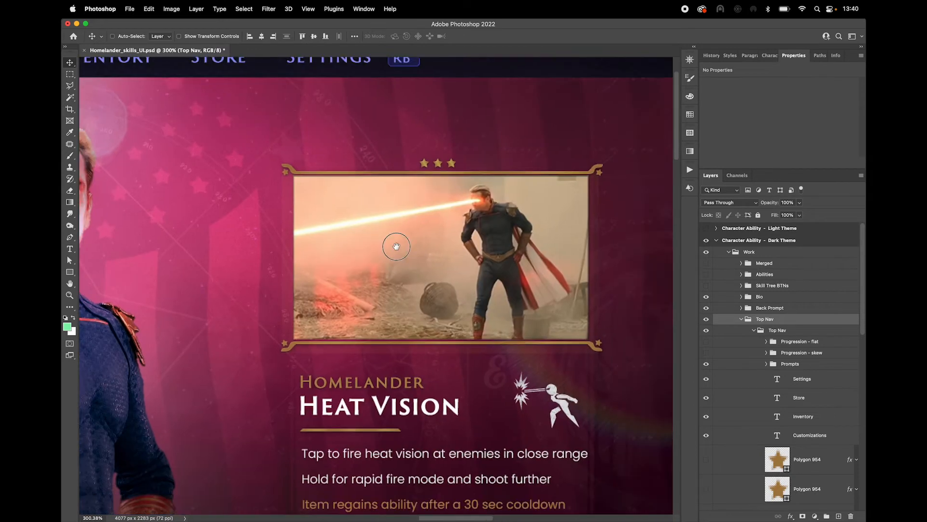
scroll(511, 274, down, 5)
scroll(510, 274, left, 2)
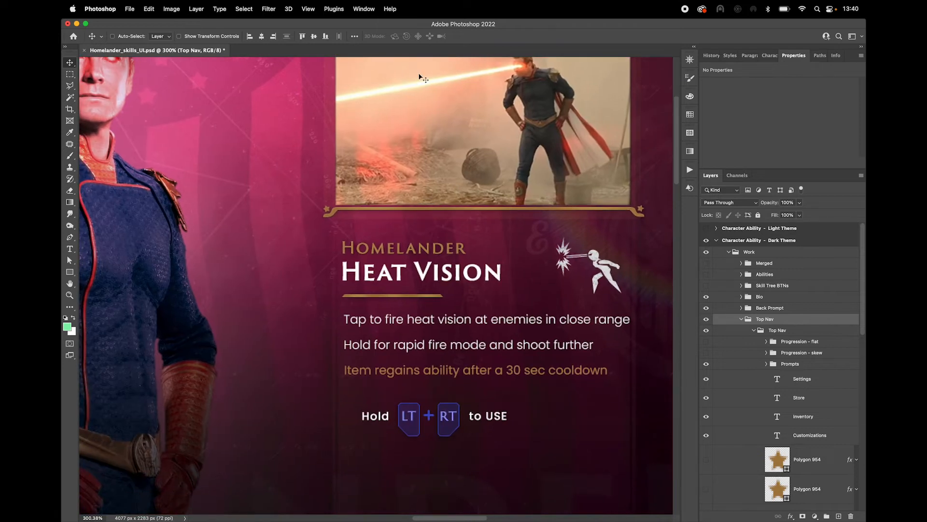
scroll(531, 230, up, 5)
scroll(532, 230, left, 1)
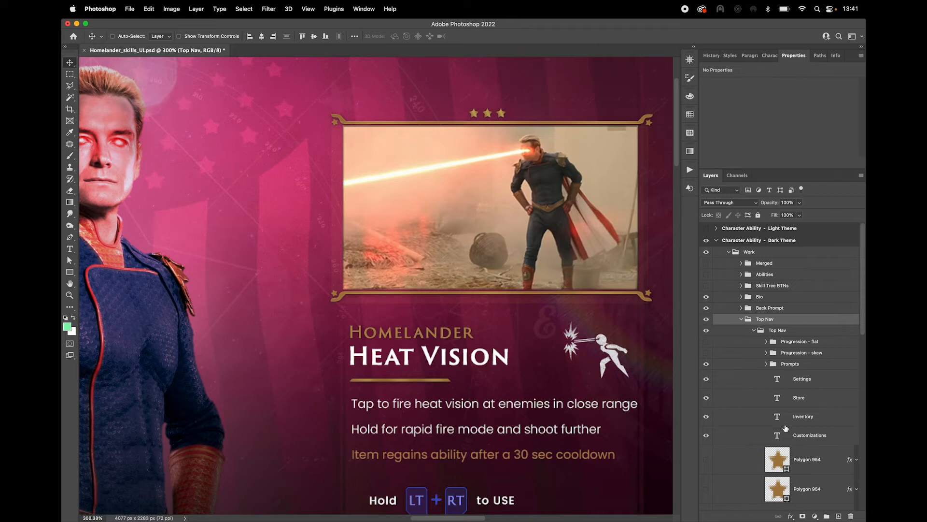
scroll(785, 428, down, 8)
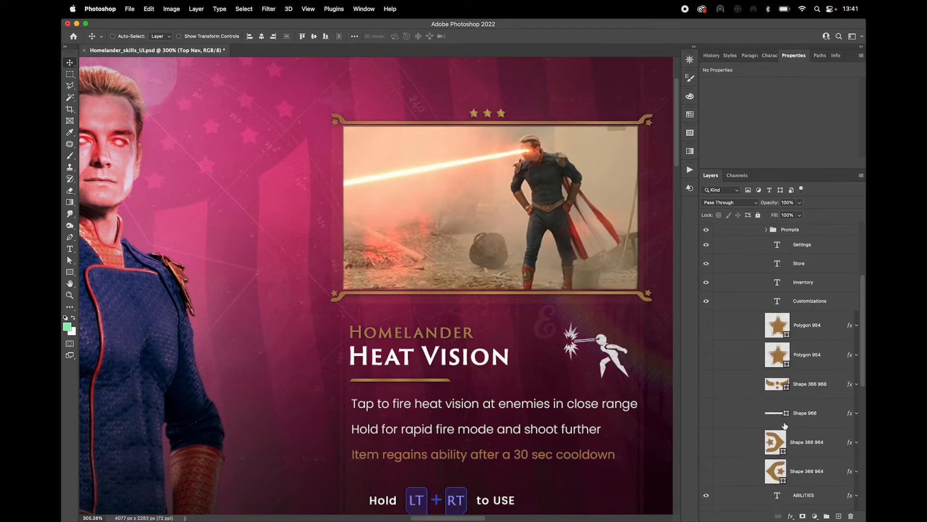
scroll(512, 406, up, 4)
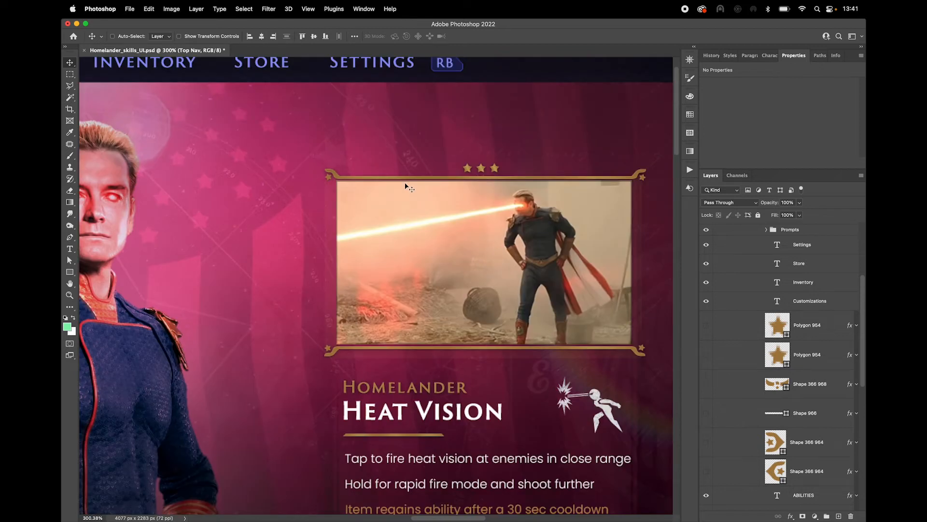
Pick the layer at the image frame's upper border and look through the Bio group's layers for the frame parts, collapsing Top Nav.
super+click(432, 178)
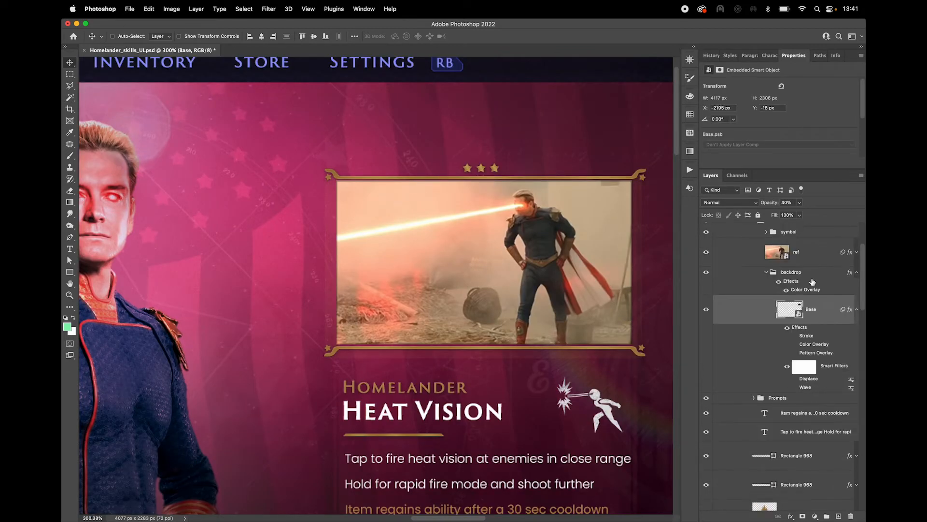
scroll(813, 281, down, 15)
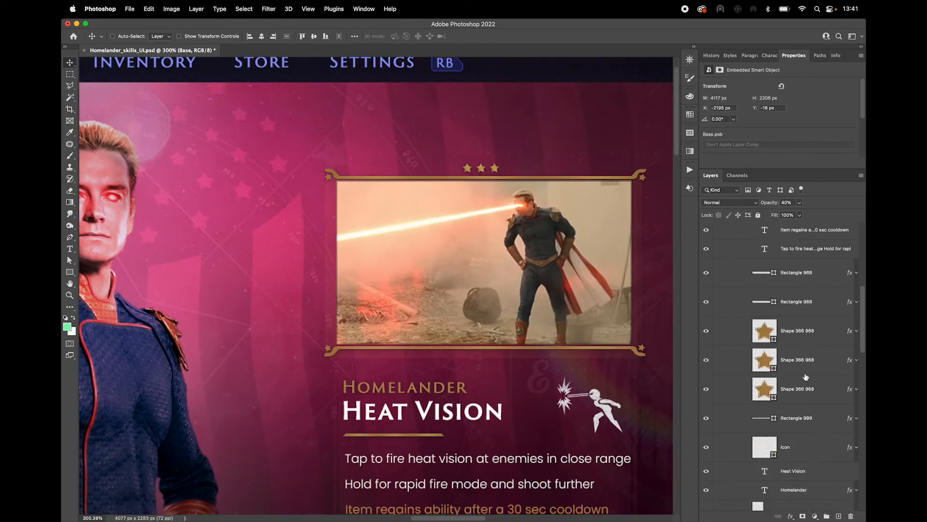
scroll(807, 378, down, 4)
click(741, 411)
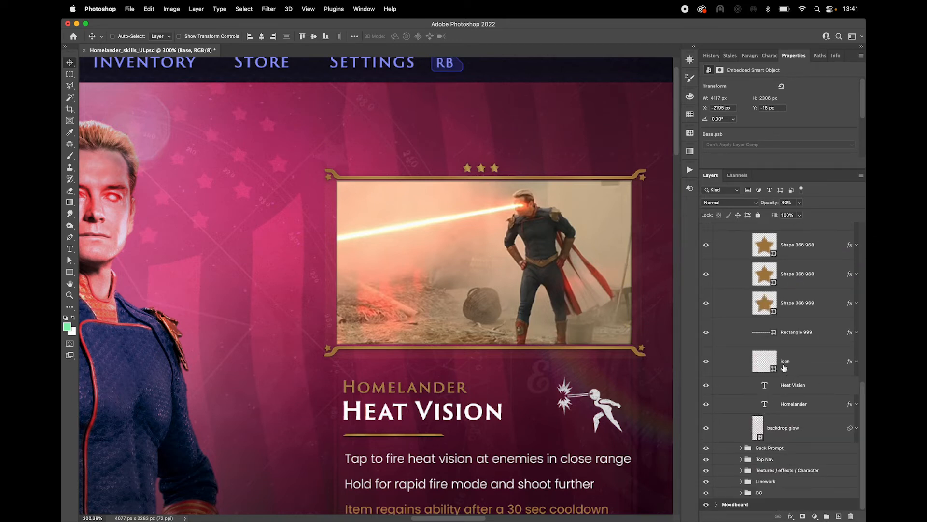
scroll(793, 344, up, 5)
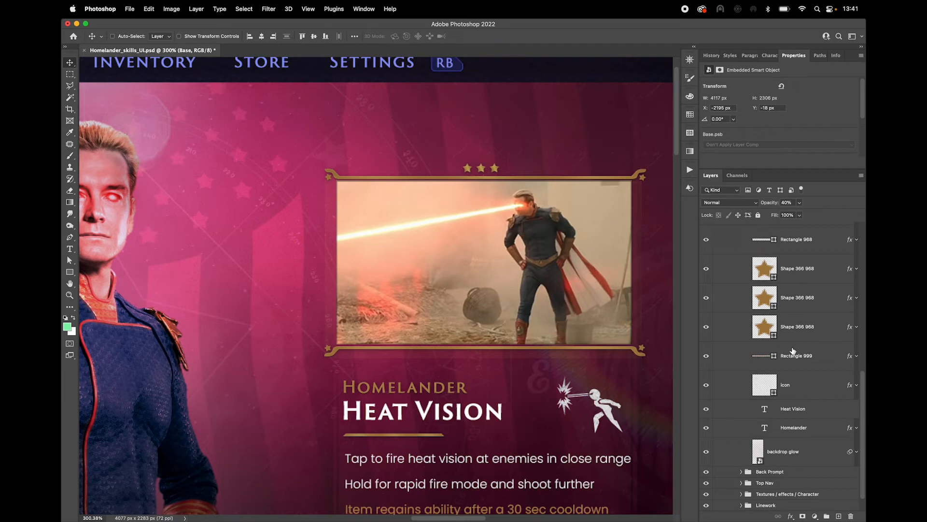
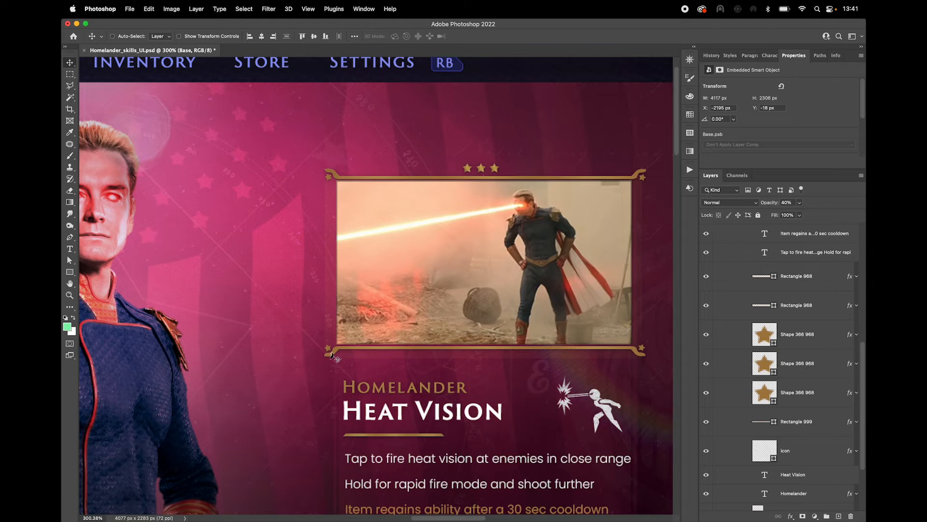
scroll(336, 356, up, 2)
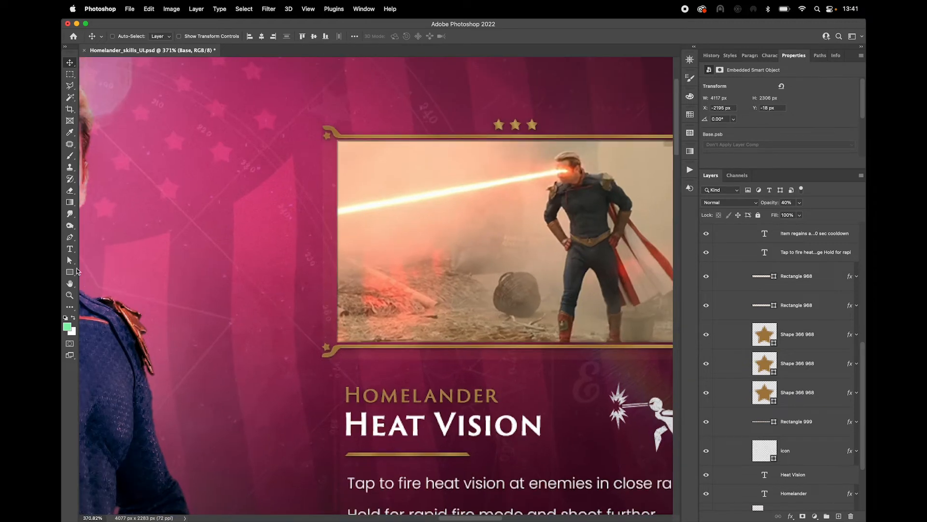
Draw an eagle emblem custom shape about 183 by 134 px in the empty area beside the image frame.
click(69, 272)
click(111, 313)
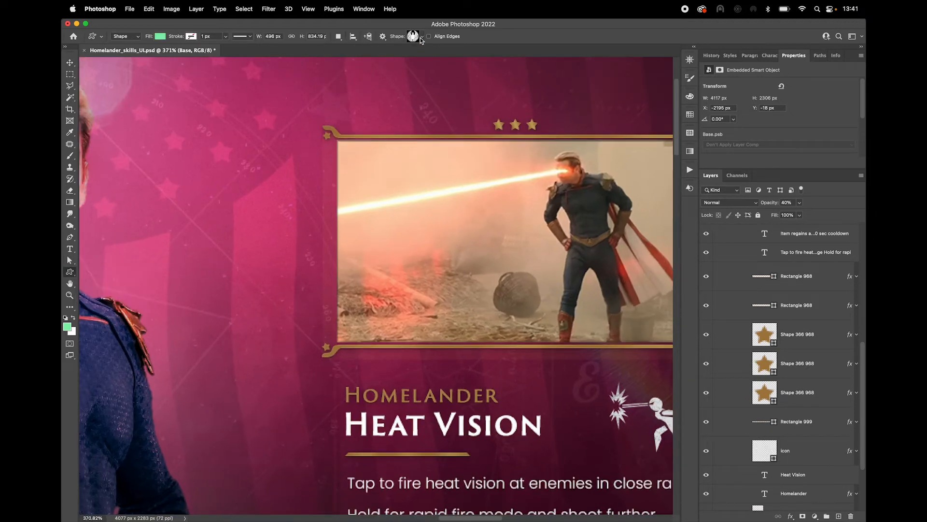
click(421, 38)
click(400, 187)
drag(203, 161, 289, 216)
key(v)
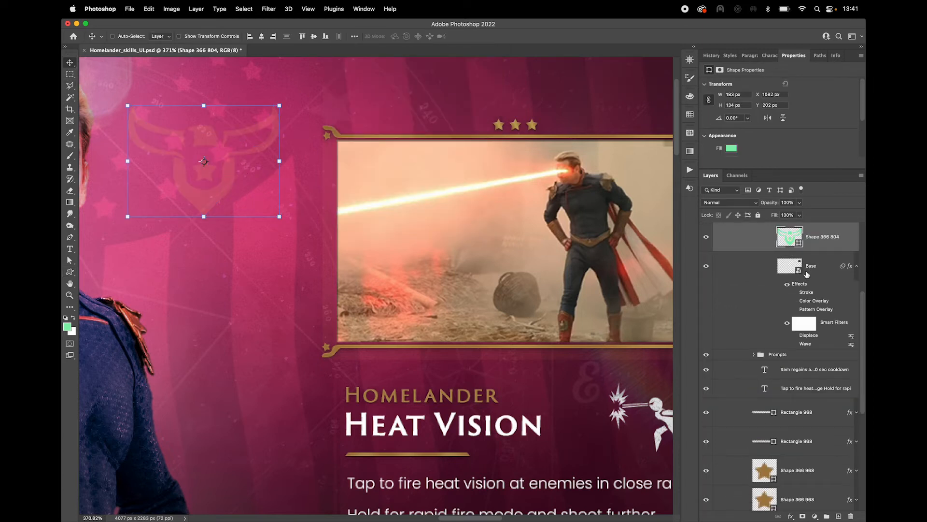
Fill the eagle emblem with black and move its layer out of the backdrop group, directly above it.
double_click(789, 240)
drag(240, 453, 154, 516)
click(409, 378)
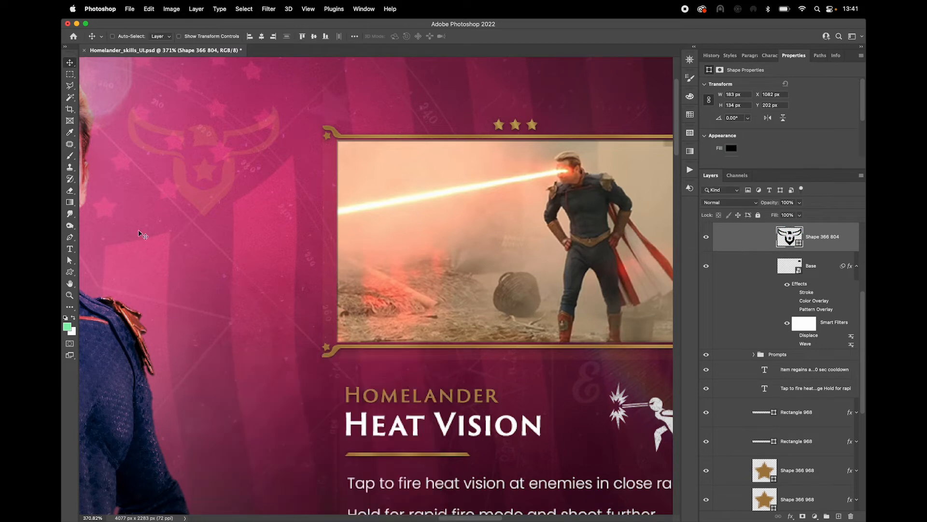
drag(840, 240, 802, 263)
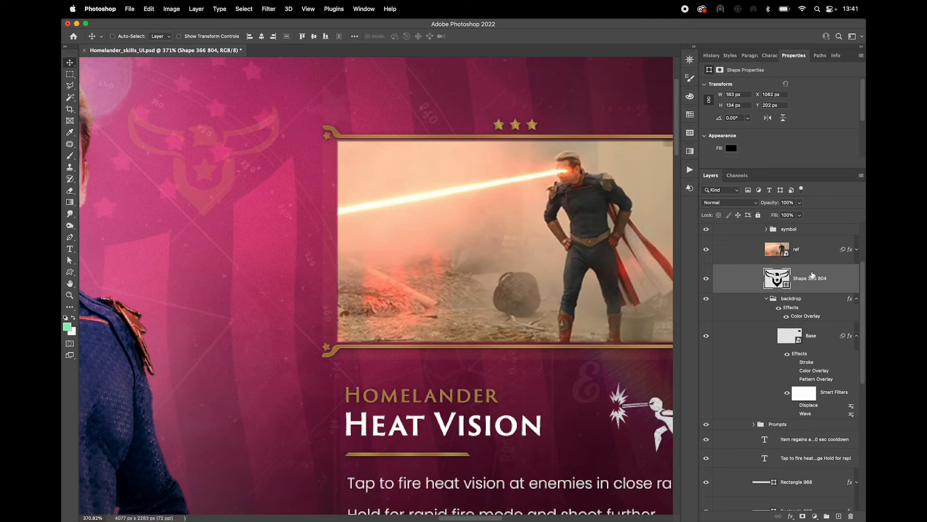
Rotate the eagle emblem to -90° and move it next to the image frame's upper-left corner.
key(super+t)
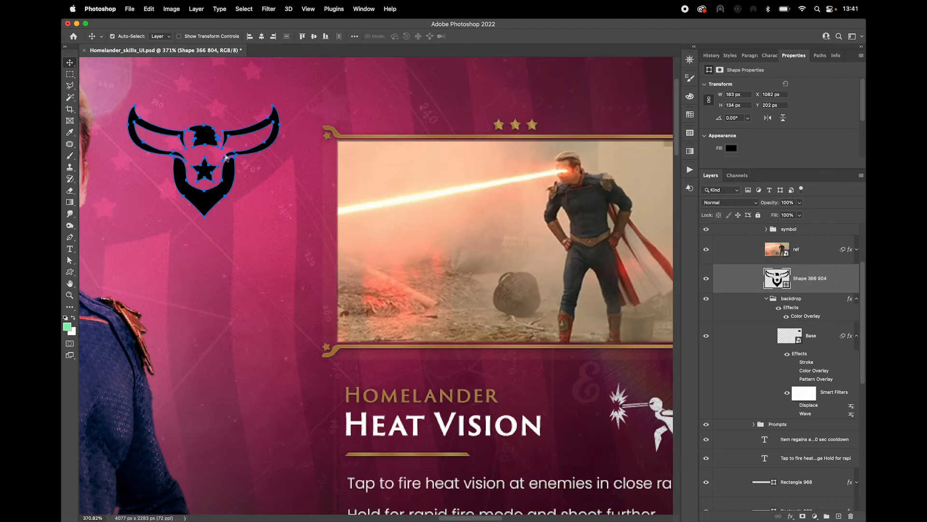
drag(290, 103, 173, 96)
key(Return)
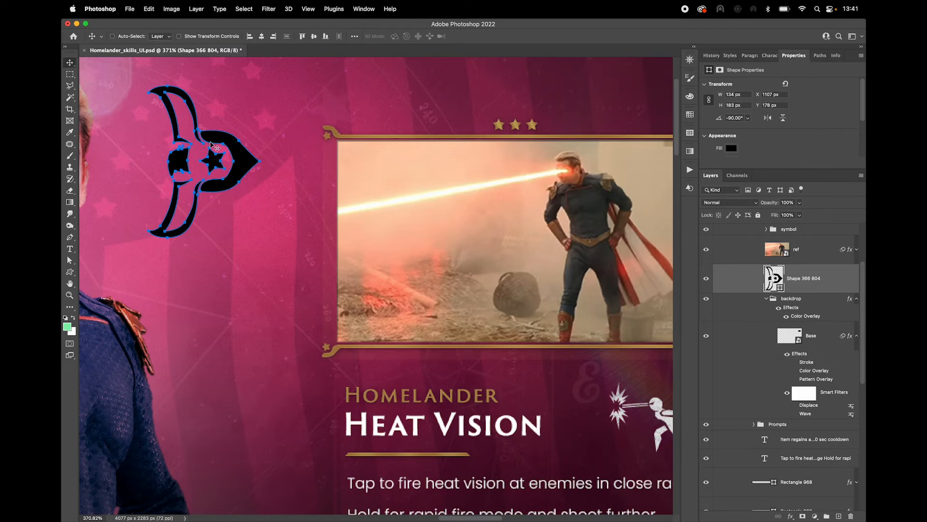
drag(244, 165, 305, 157)
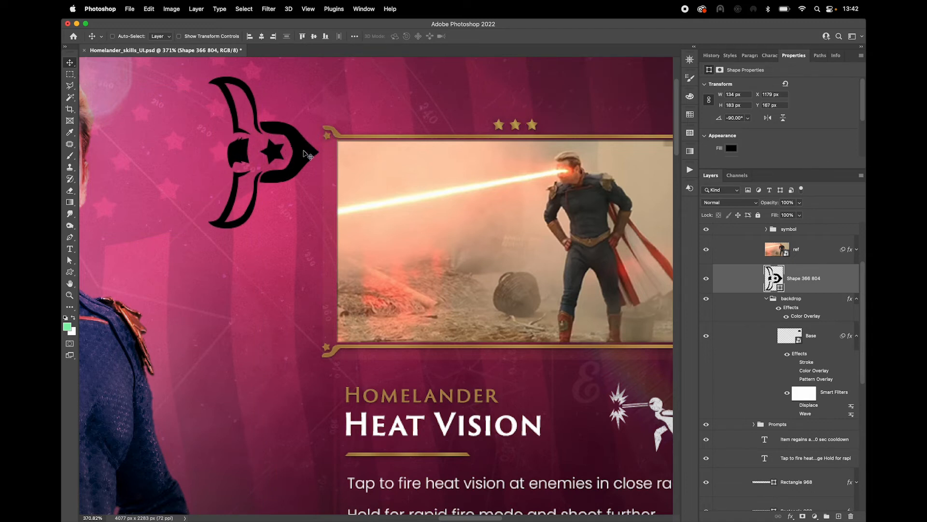
Delete the black eagle emblem shape.
scroll(308, 154, down, 2)
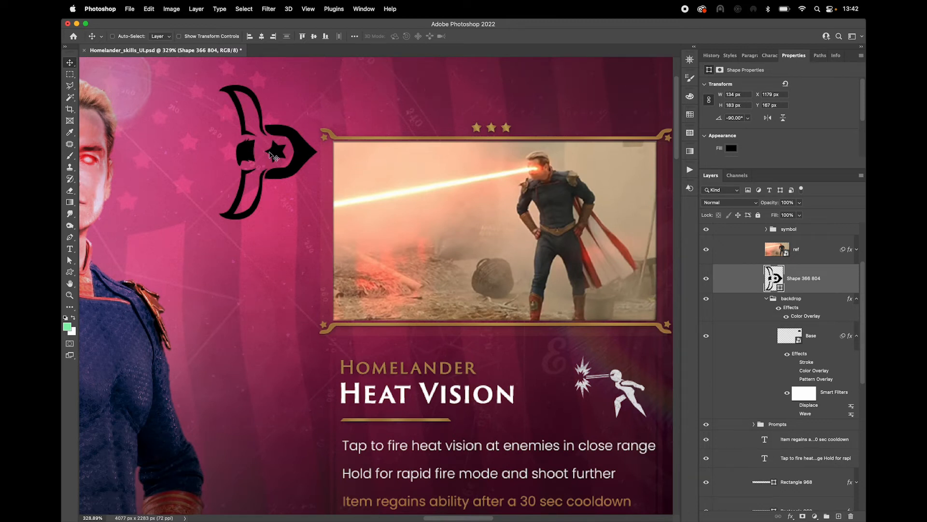
key(BackSpace)
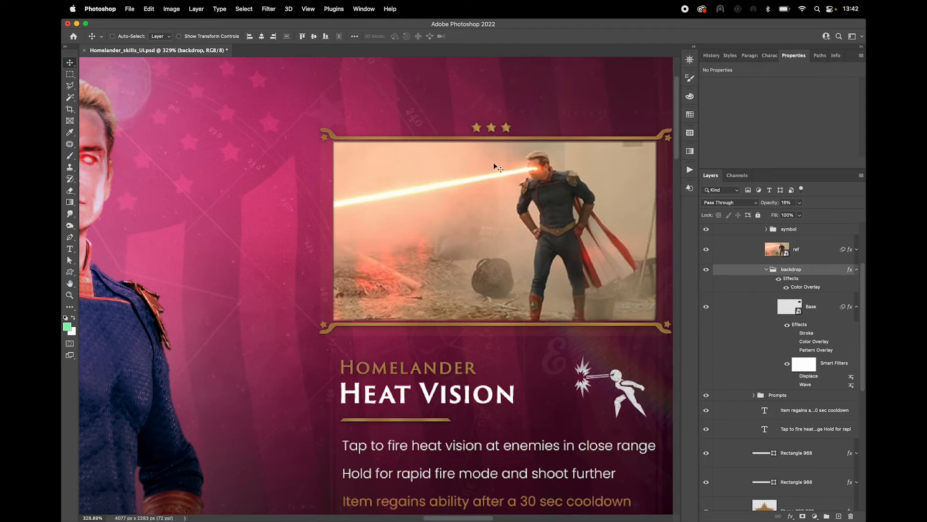
Inspect the gold frame's corner, toggle the upper Rectangle 968 layer's visibility to identify it, and select the Rectangle 968 layer below it.
drag(545, 150, 505, 159)
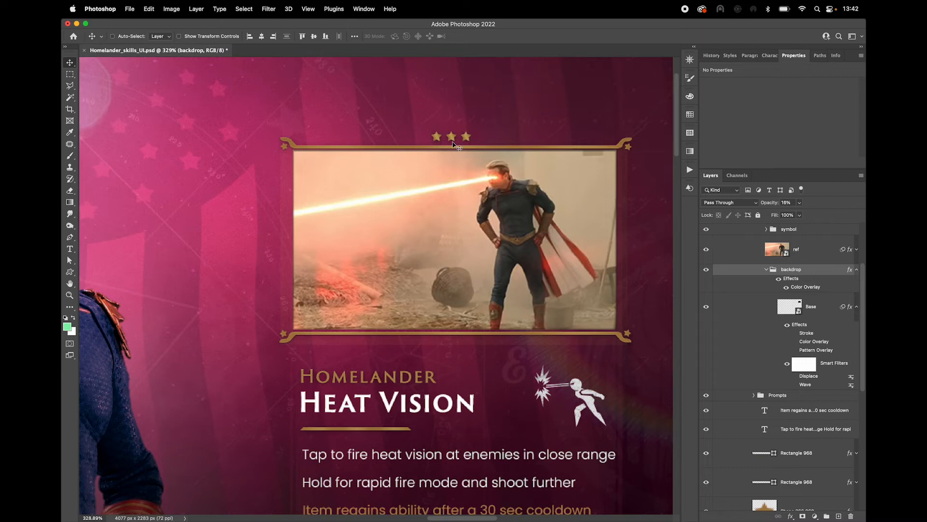
scroll(457, 145, down, 3)
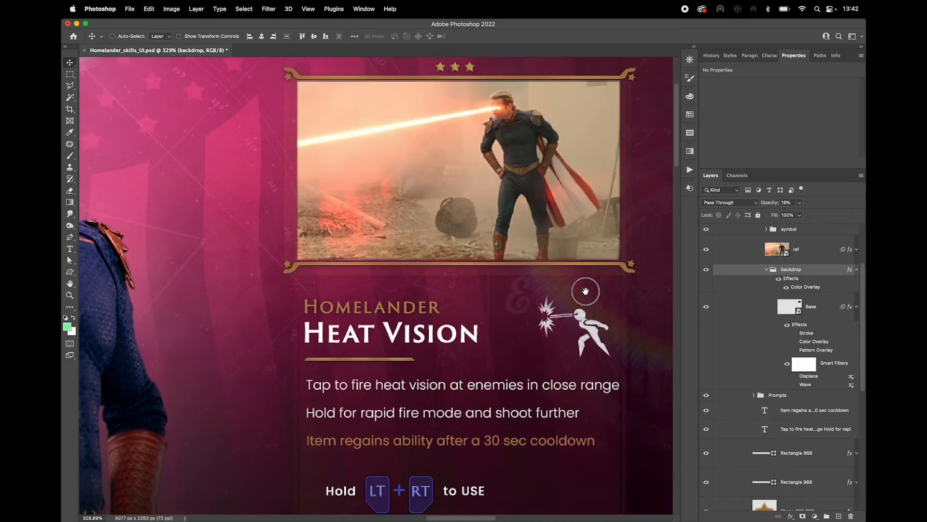
scroll(550, 77, up, 1)
scroll(611, 97, up, 4)
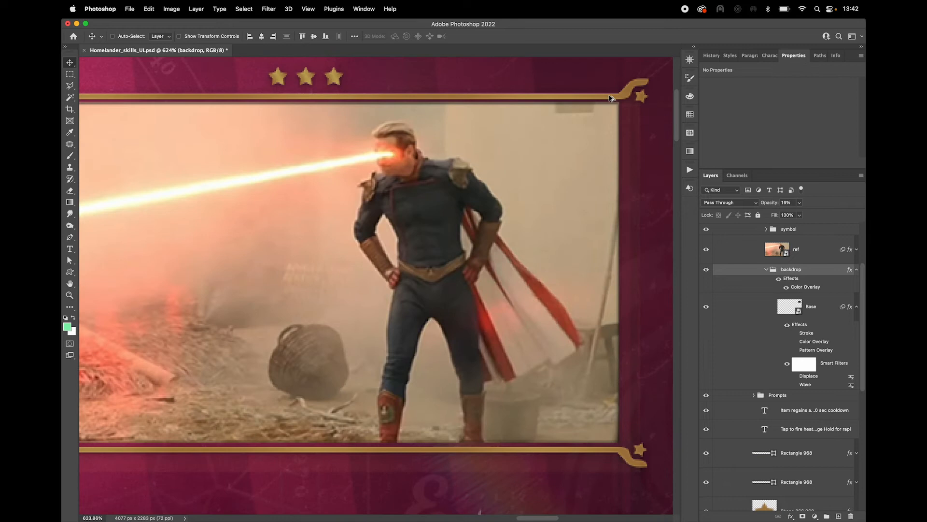
super+click(612, 98)
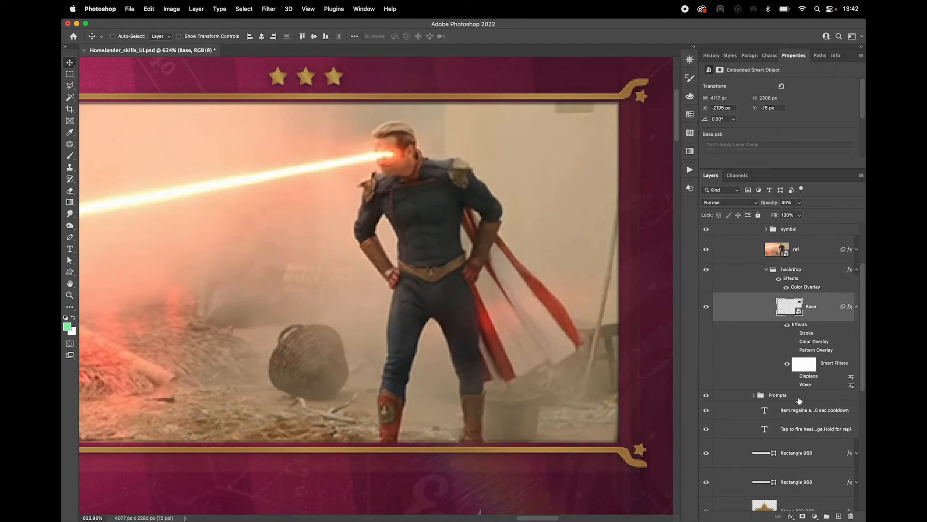
scroll(799, 404, down, 3)
click(808, 384)
click(704, 380)
click(705, 380)
click(827, 406)
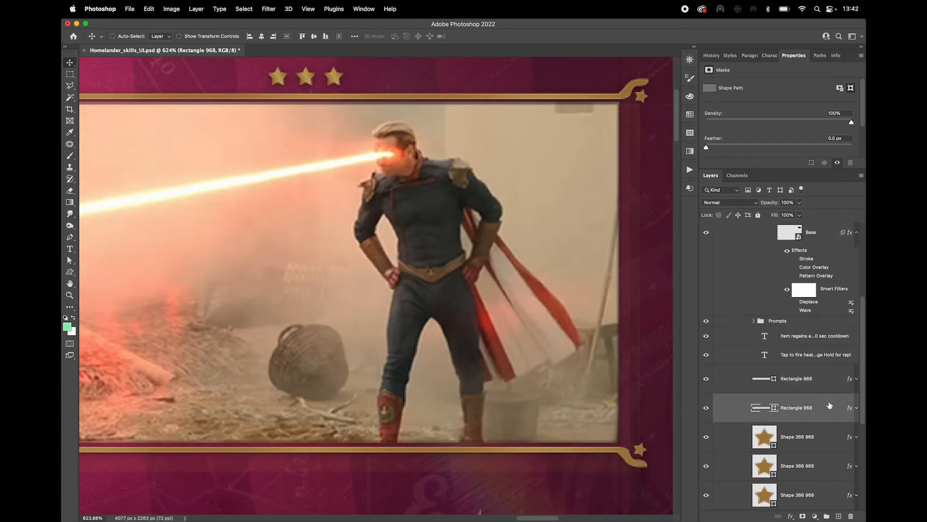
Check the lower stroke effect's settings and the solid fill colour of the selected Rectangle 968 frame layer.
double_click(831, 405)
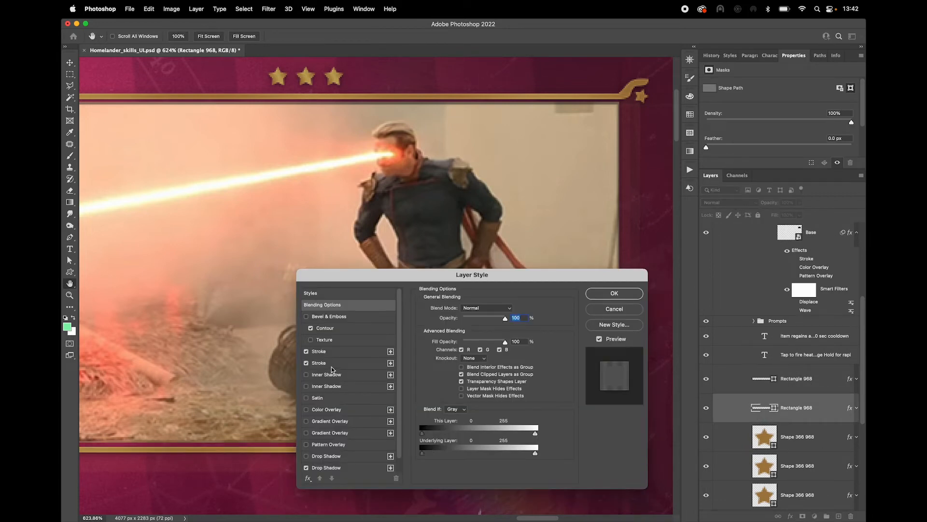
click(320, 363)
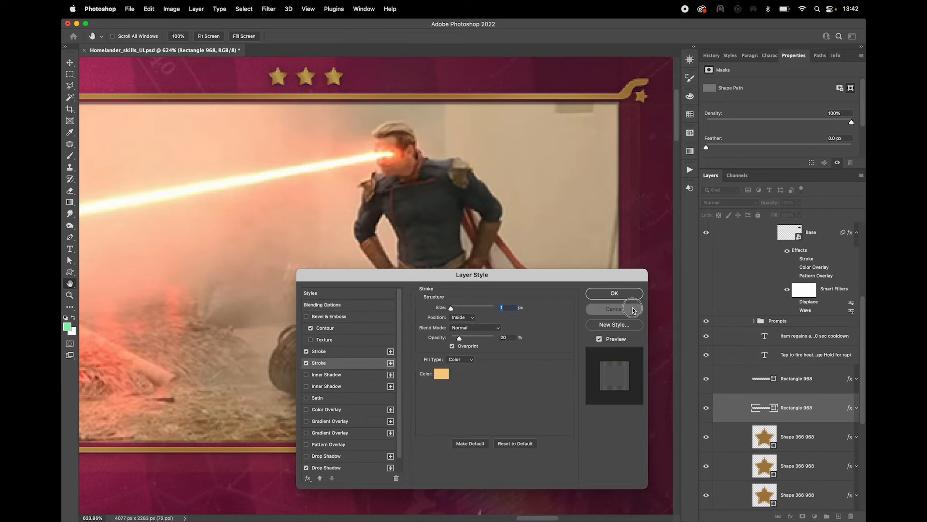
click(615, 308)
double_click(767, 409)
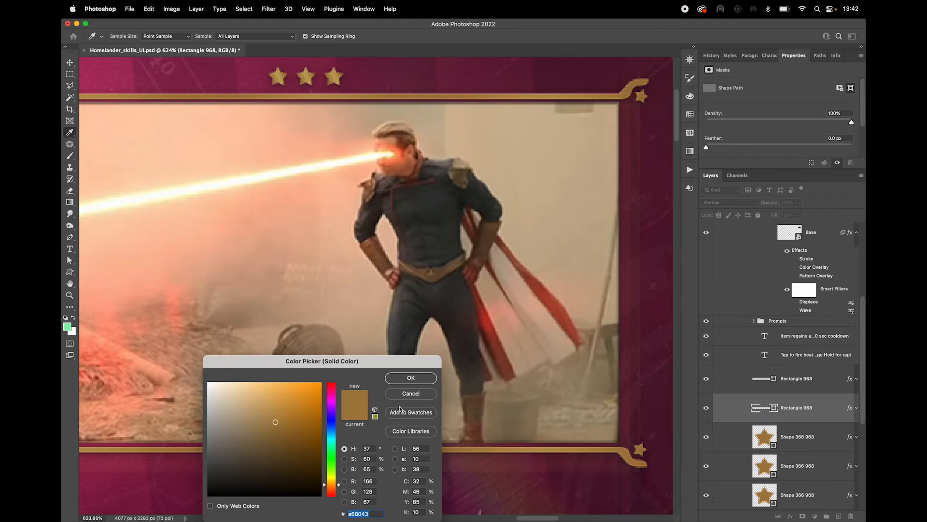
click(401, 383)
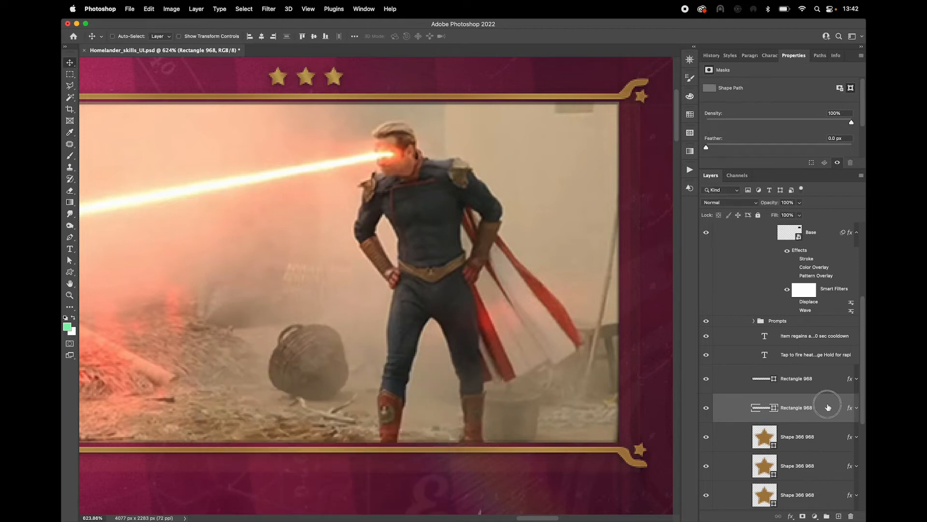
Compare the frame with its upper gradient stroke off and on, and review that stroke's settings against the whole image frame.
double_click(828, 407)
click(306, 352)
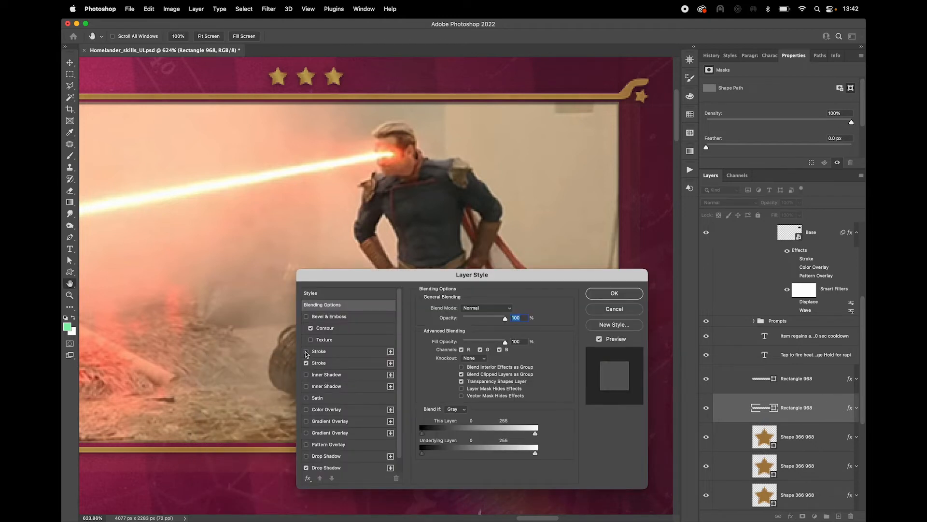
click(306, 351)
click(319, 352)
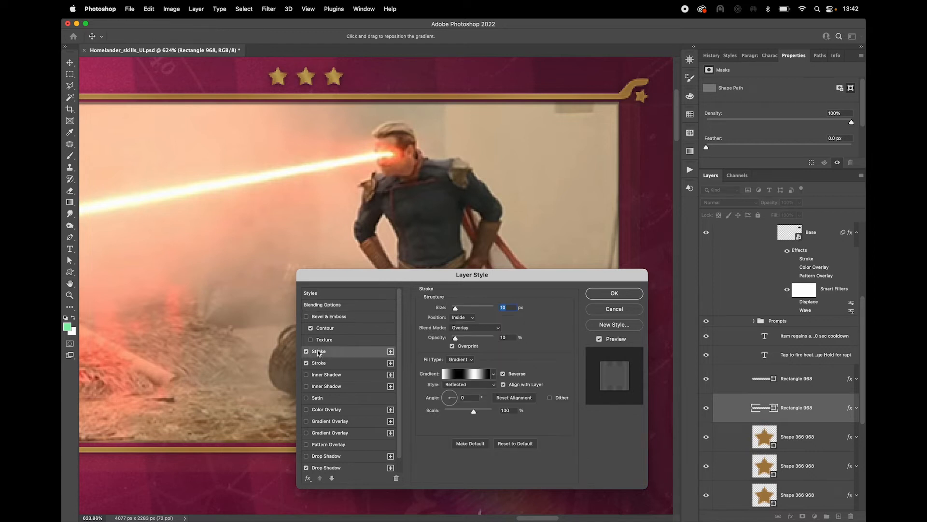
scroll(415, 187, down, 2)
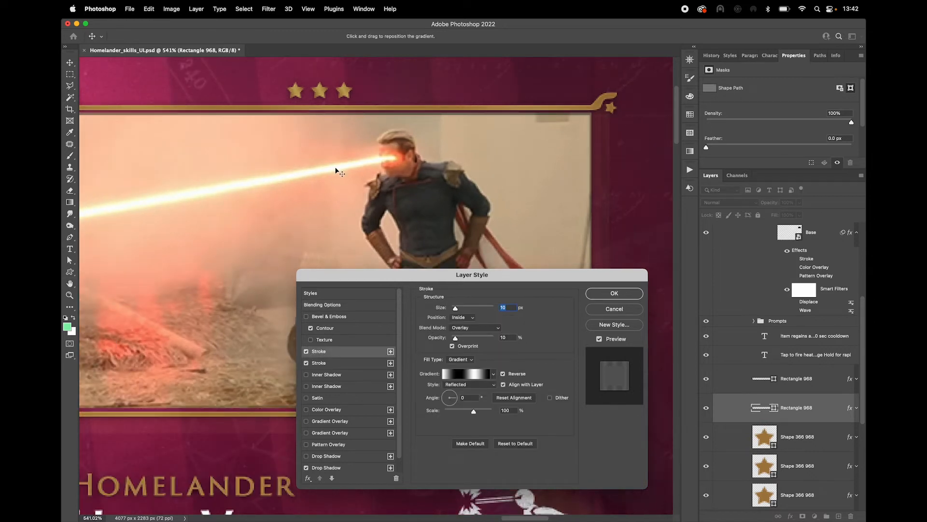
drag(269, 172, 319, 185)
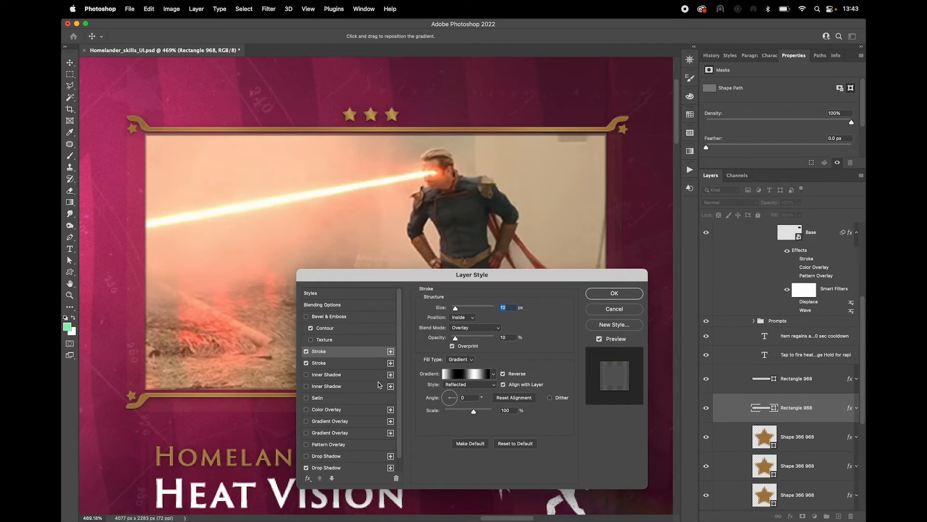
Try the frame's gradient stroke at 100% opacity to exaggerate its reflections, and set the opacity back to 10%.
click(307, 352)
click(307, 351)
drag(455, 338, 502, 338)
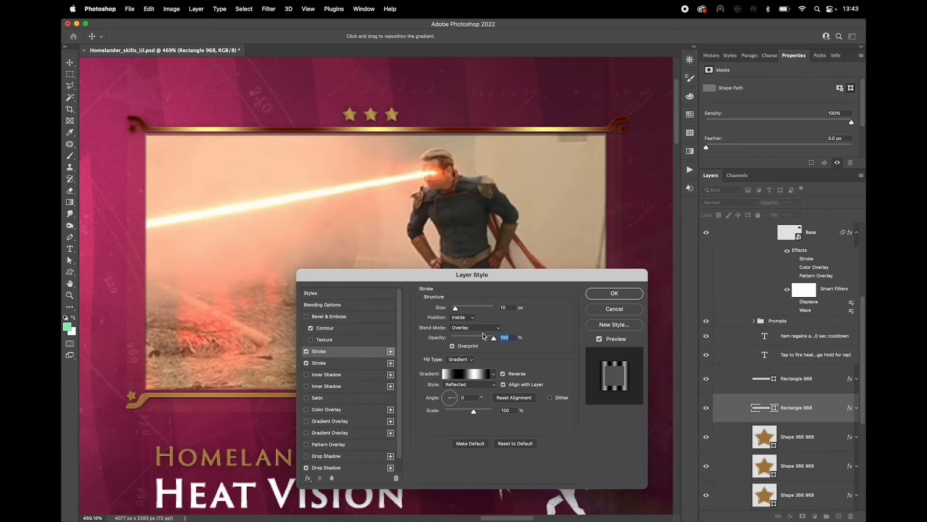
text(10)
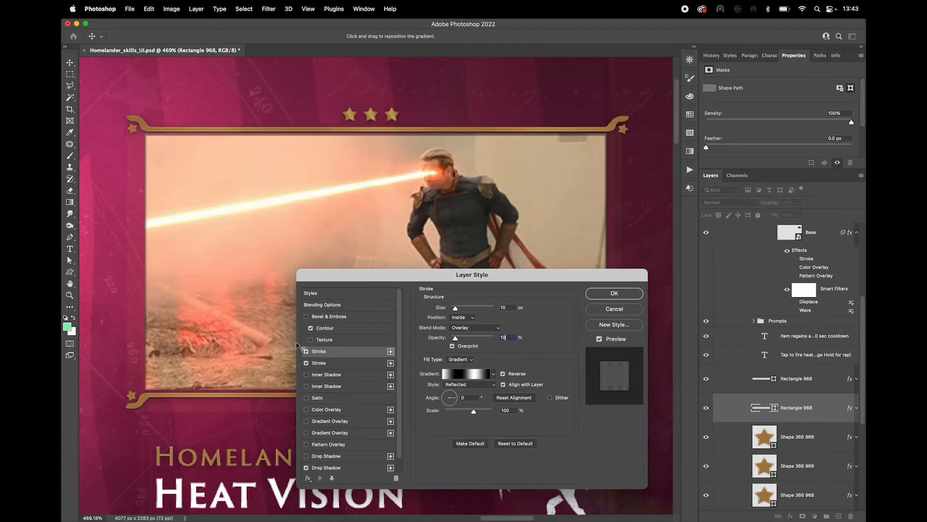
Examine the lower stroke's colour, compare the frame with that stroke off and on, and close the layer effects.
click(319, 367)
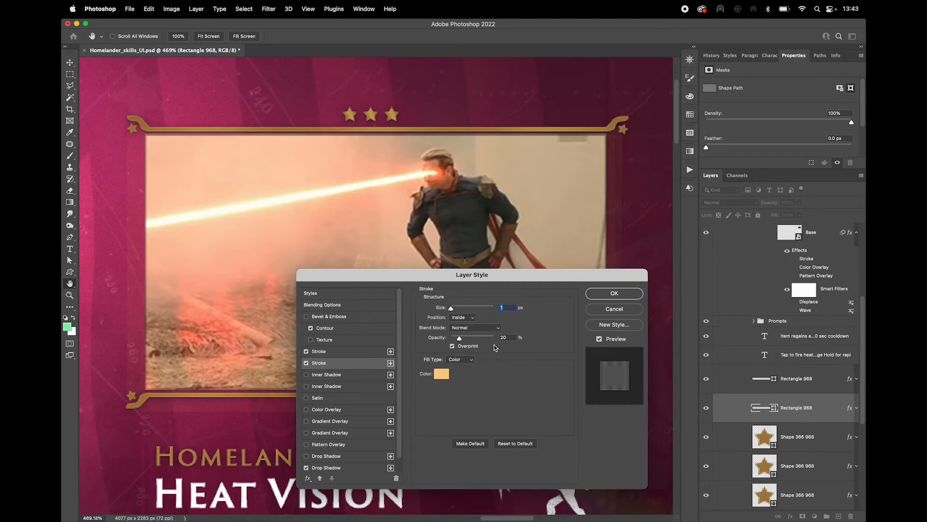
click(443, 376)
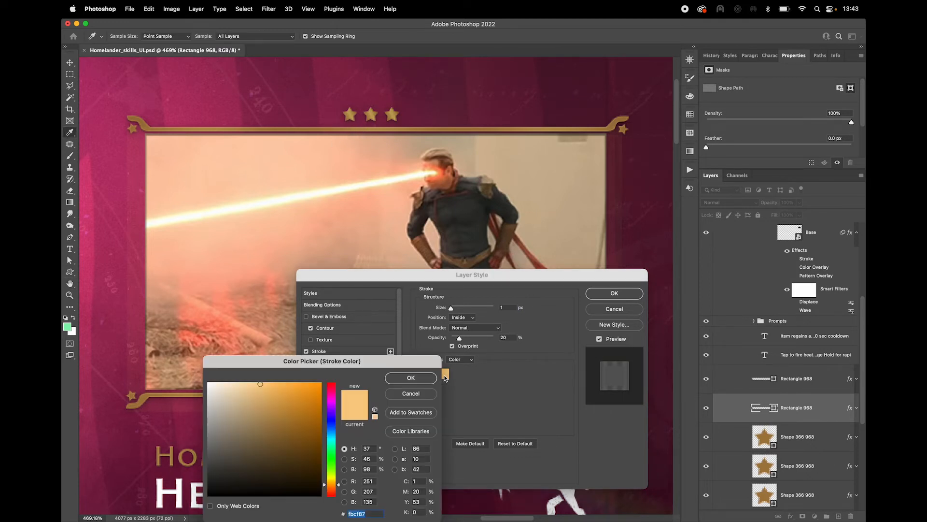
click(411, 395)
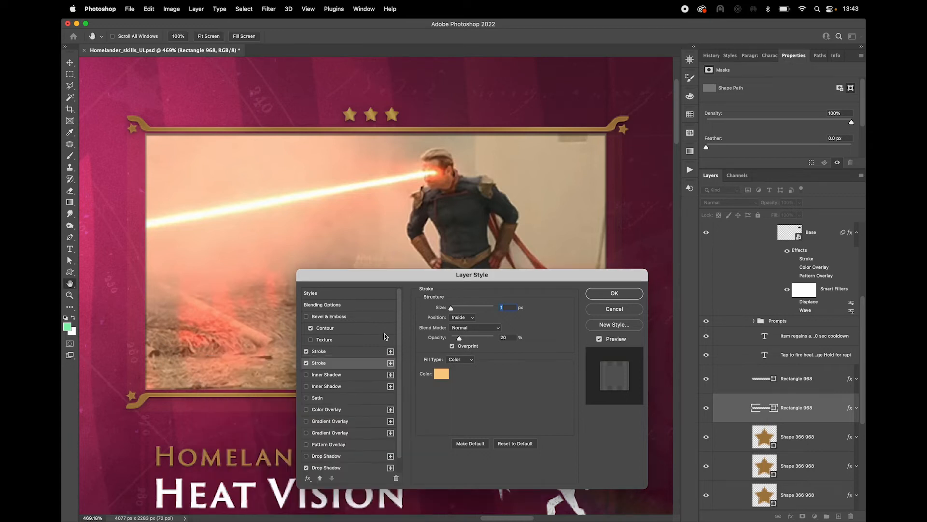
click(306, 362)
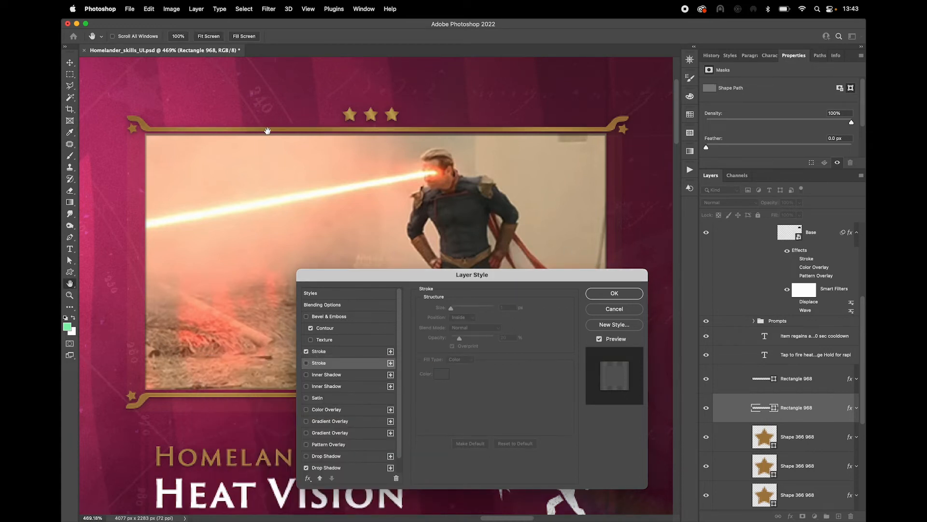
click(306, 363)
click(307, 363)
click(307, 363)
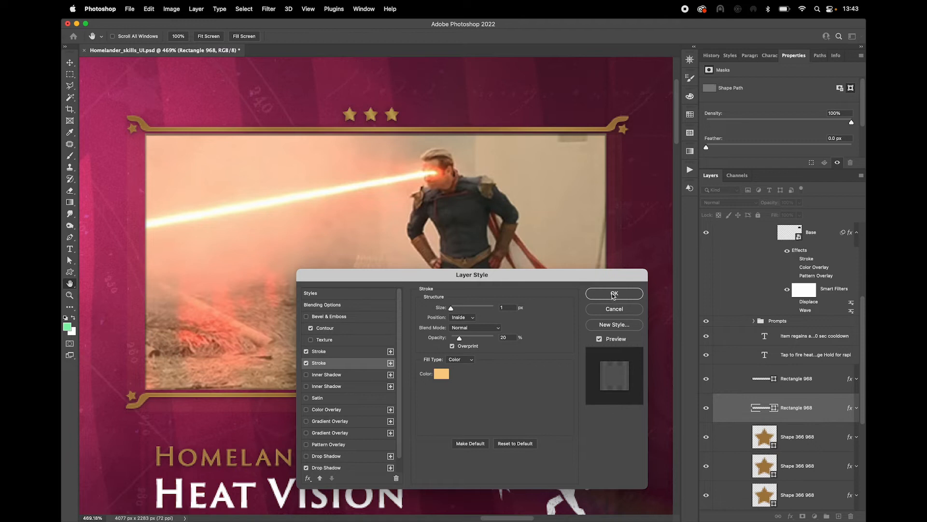
click(614, 294)
Examine the Heat Vision title, divider, description and button prompts in the bio section, and the overall layout around the character.
scroll(469, 338, down, 5)
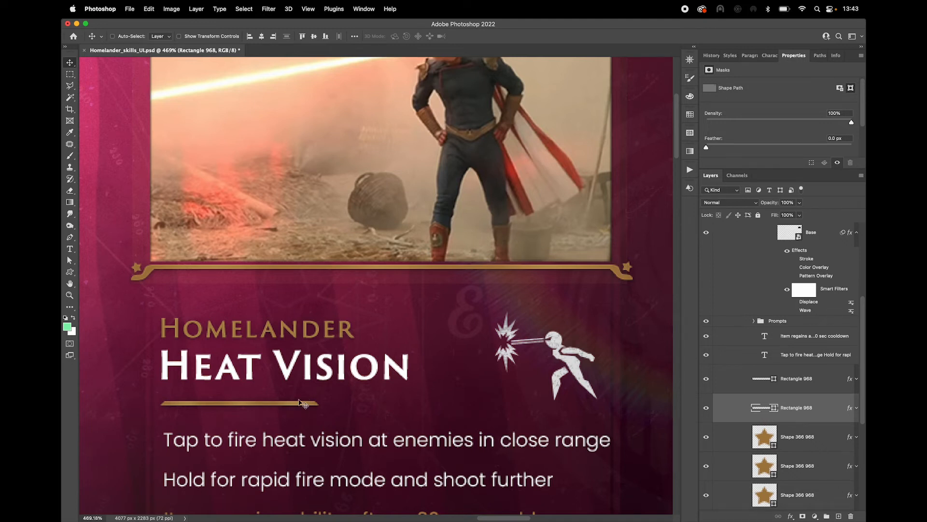
drag(418, 393, 414, 236)
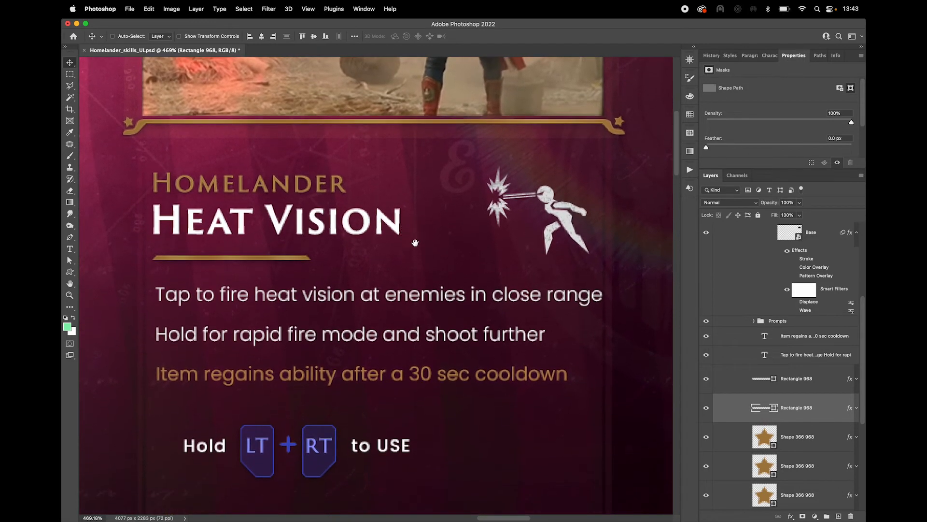
drag(425, 325, 437, 277)
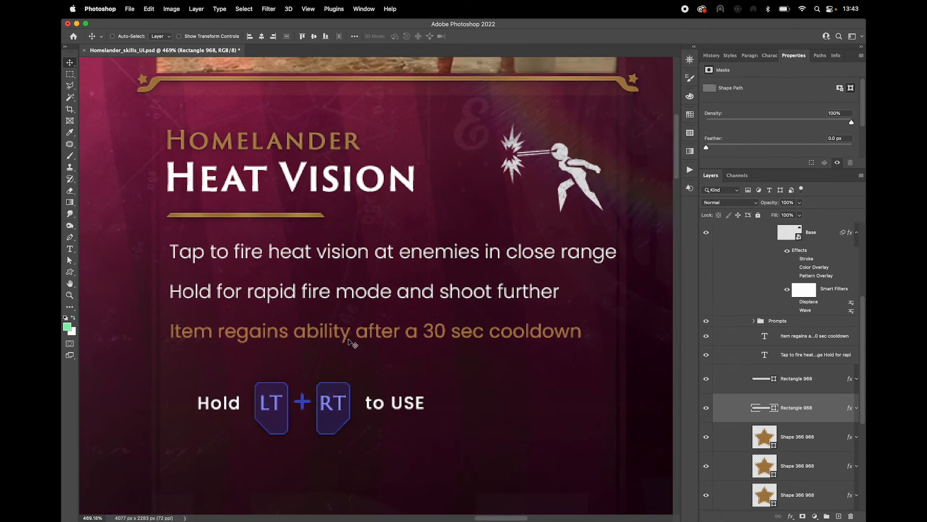
scroll(348, 339, down, 6)
drag(356, 331, 389, 334)
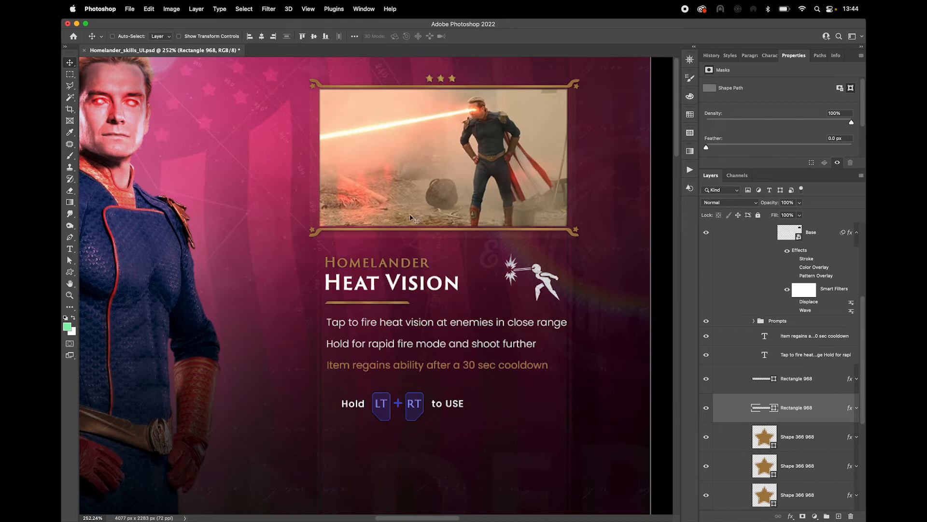
drag(373, 193, 419, 206)
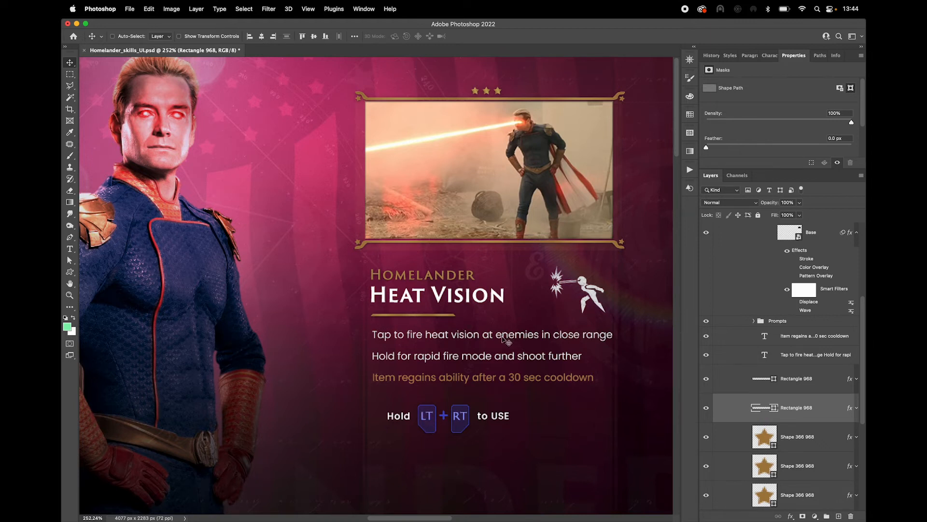
drag(536, 357, 528, 290)
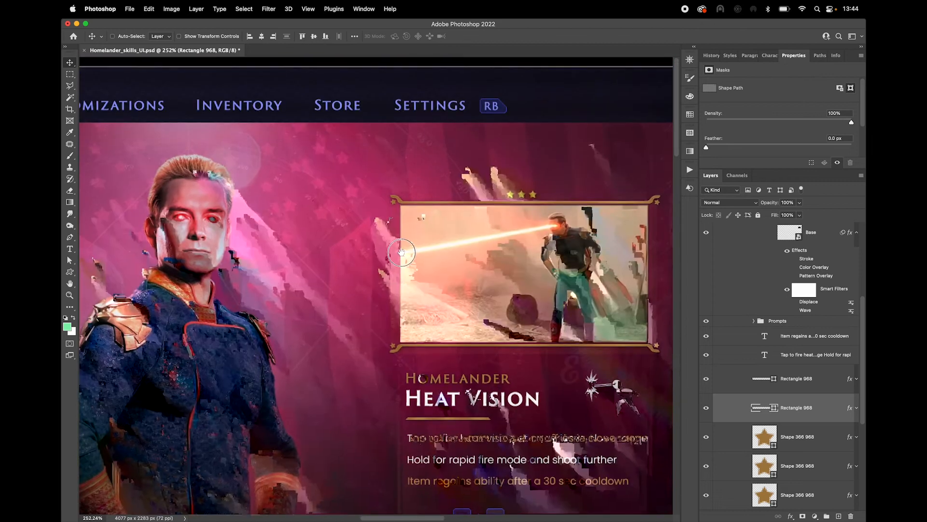
scroll(375, 269, down, 10)
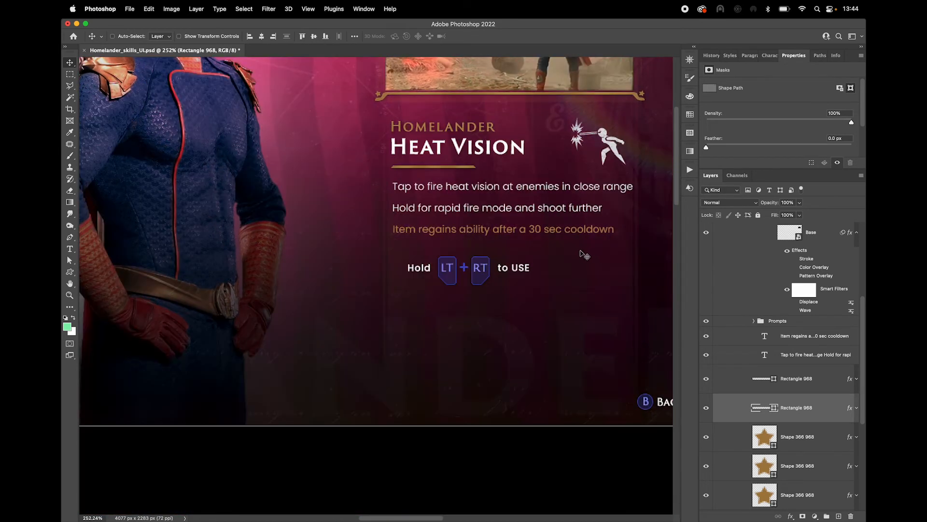
drag(431, 247, 517, 283)
drag(246, 286, 404, 302)
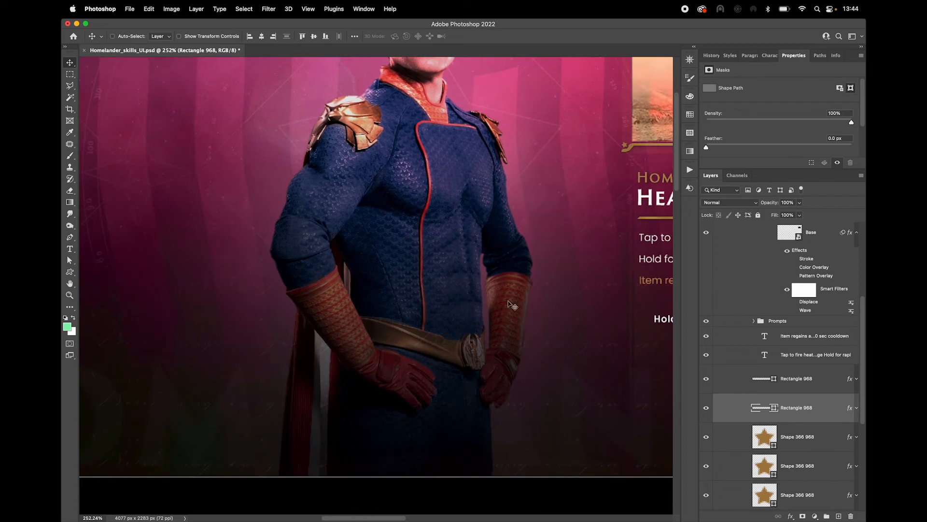
scroll(511, 280, down, 2)
Collapse the Preview and Bio groups and make the Skill Tree BTNs group visible.
scroll(824, 292, up, 5)
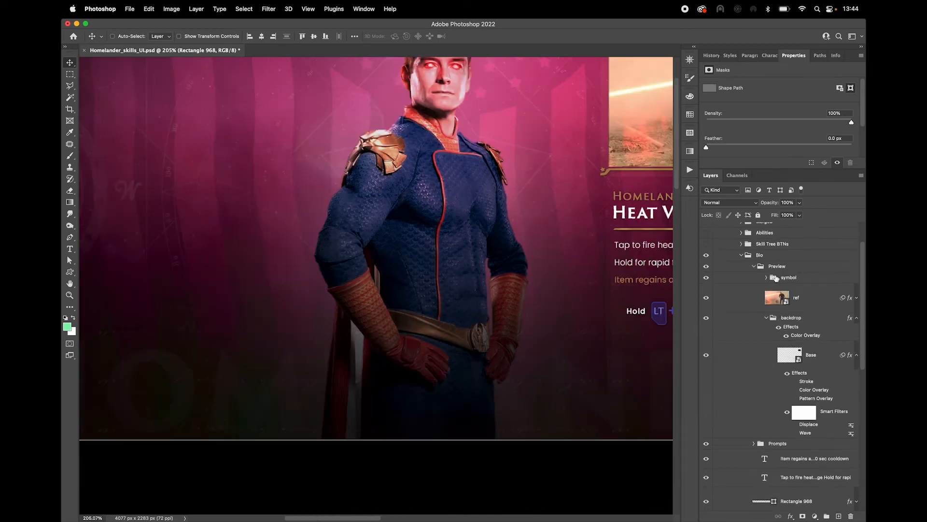
click(755, 267)
click(742, 255)
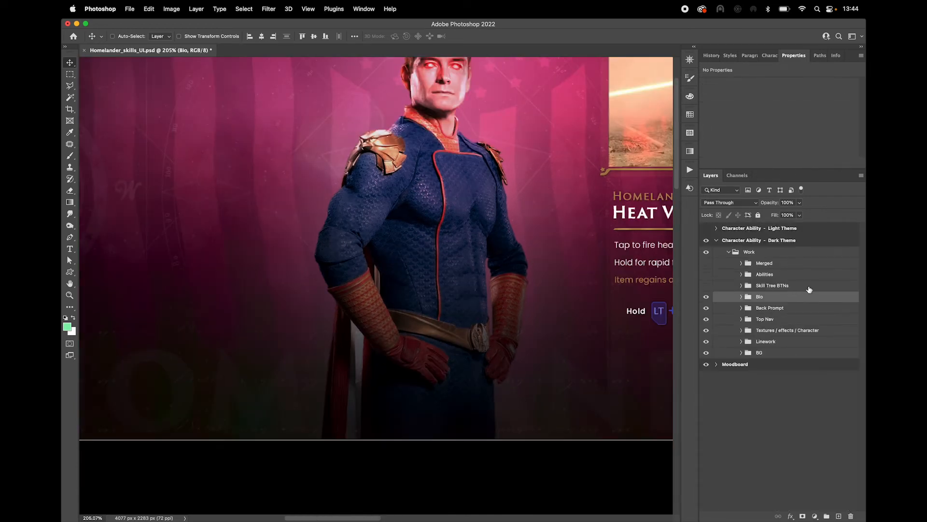
click(706, 286)
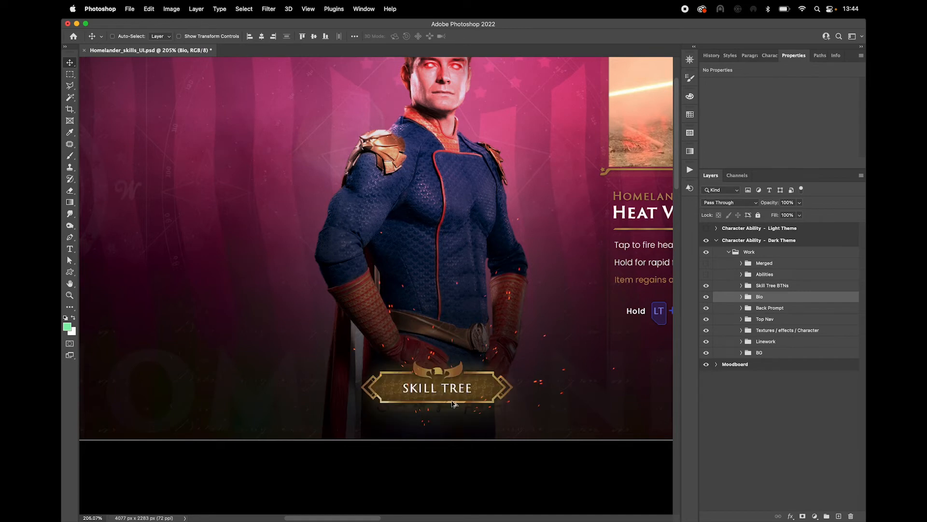
Expand the Skill Tree BTNs group down to the contents of Glow with script pattern and select the script shape layer.
scroll(447, 394, up, 2)
scroll(447, 394, up, 2)
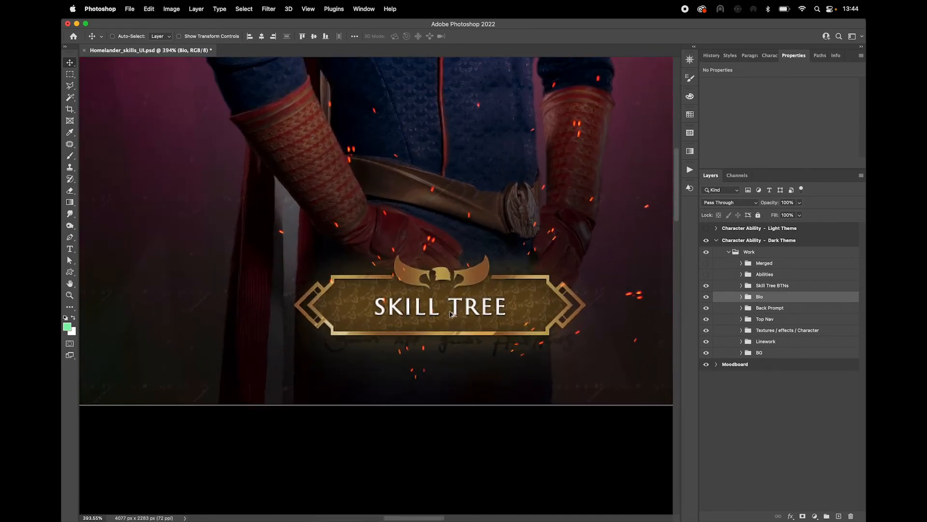
scroll(556, 292, down, 1)
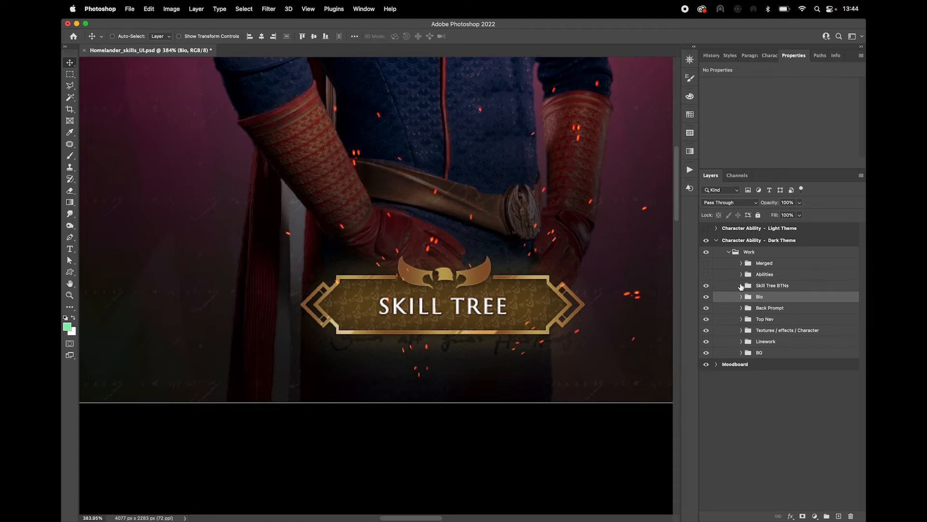
click(741, 286)
click(753, 296)
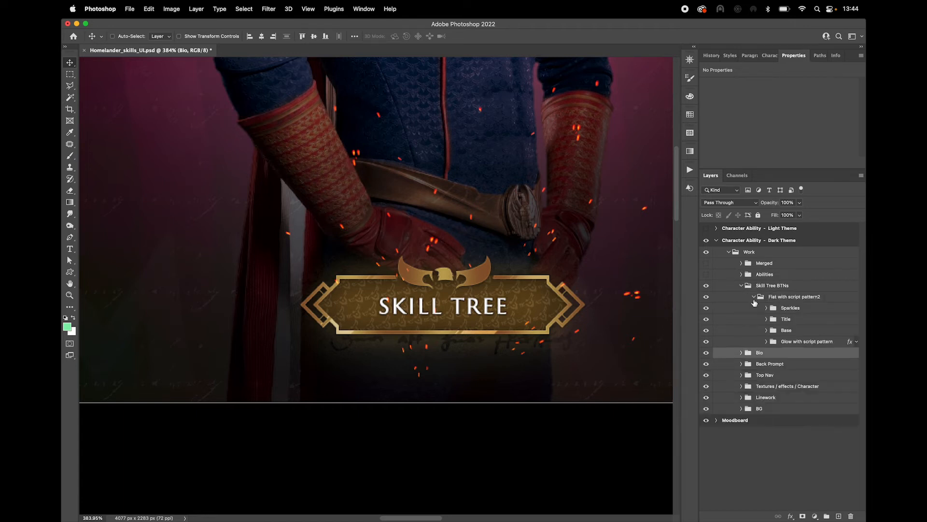
click(767, 341)
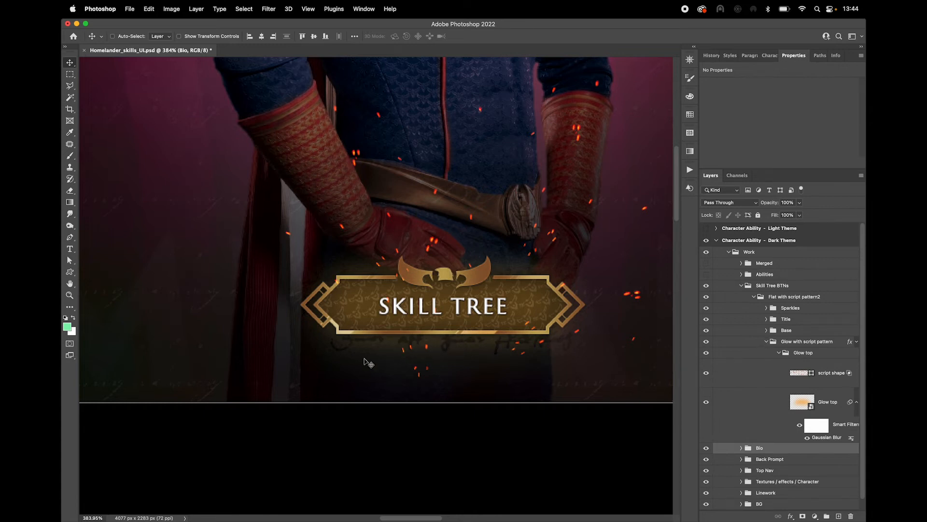
click(824, 378)
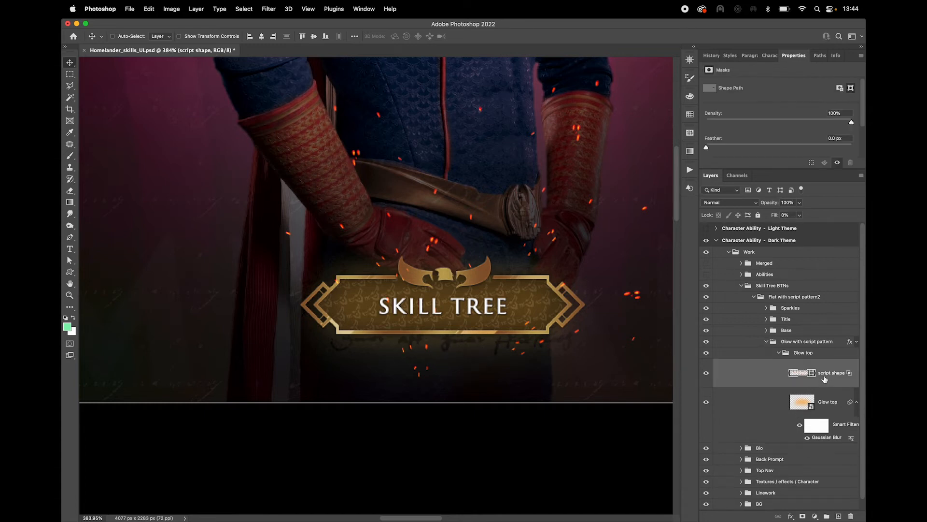
Shift the script shape slightly behind the Skill Tree button and hide the Base, Title and Sparkles groups.
mouse_move(515, 321)
mouse_down()
mouse_move(506, 264)
mouse_move(517, 321)
mouse_move(511, 342)
mouse_move(503, 332)
mouse_up()
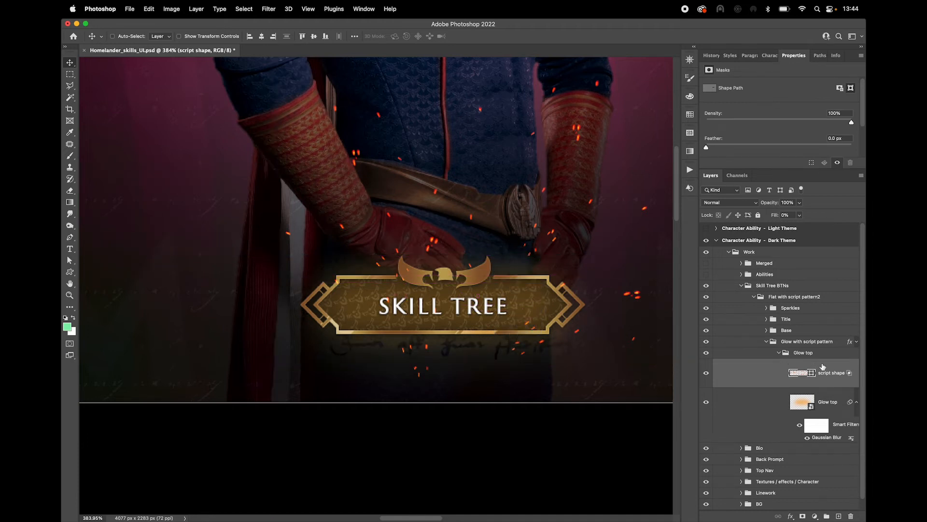
drag(706, 330, 706, 308)
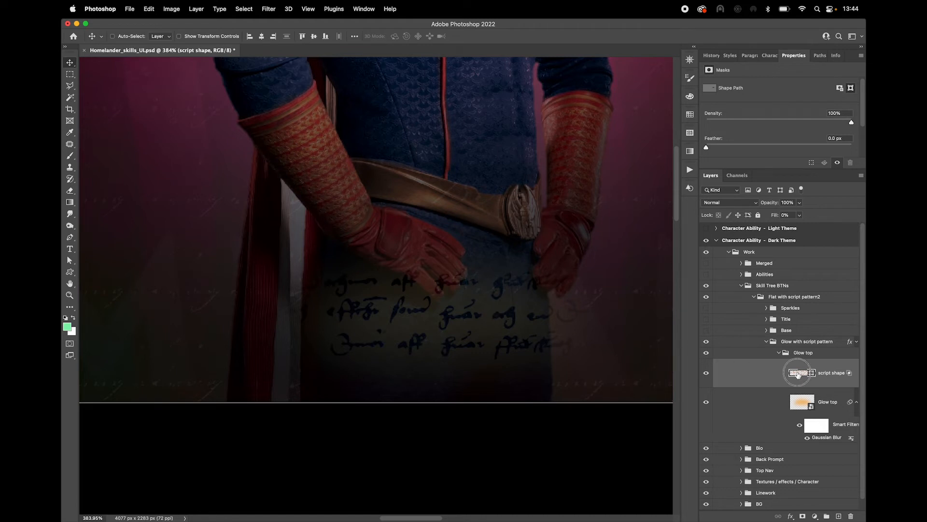
Check the script shape's fill colour and show its vector outlines with the Pen tool.
double_click(793, 376)
click(416, 395)
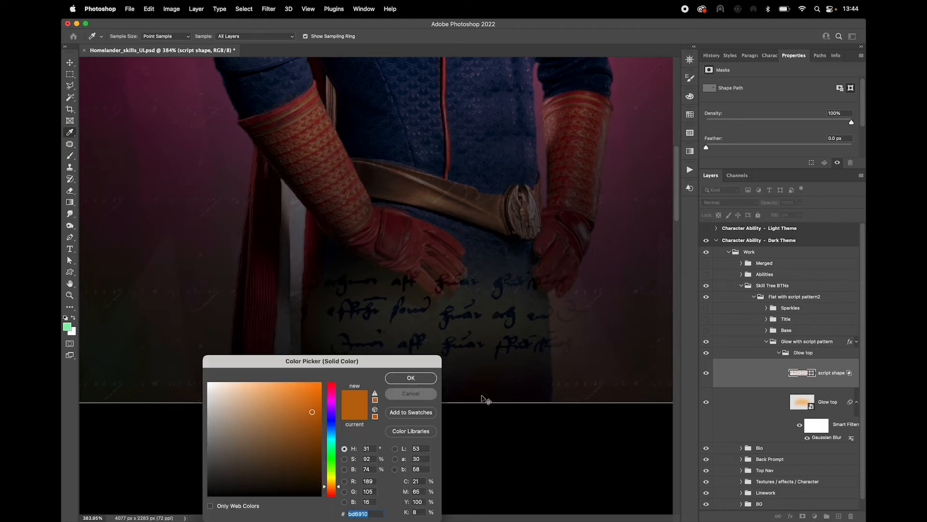
key(p)
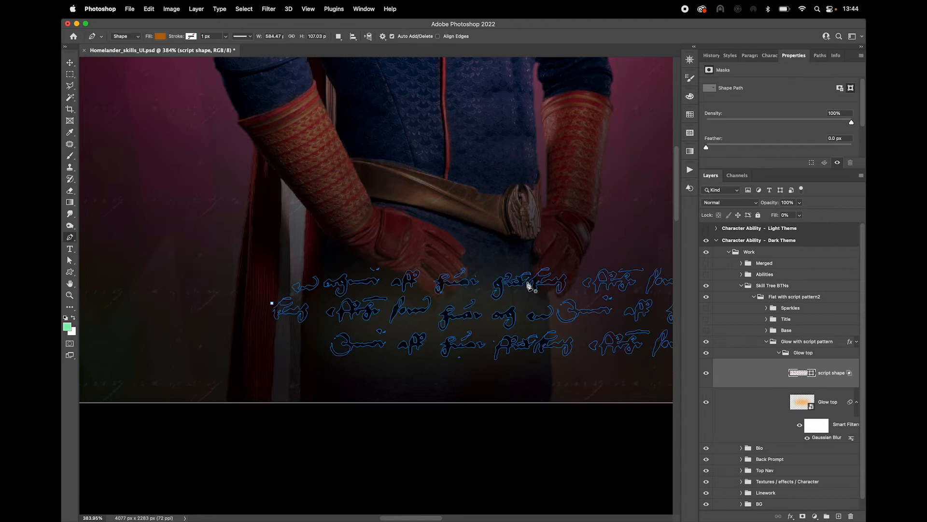
Move the script shape left across the character's lower body and show its vector outlines with the Pen tool.
key(v)
drag(539, 286, 431, 290)
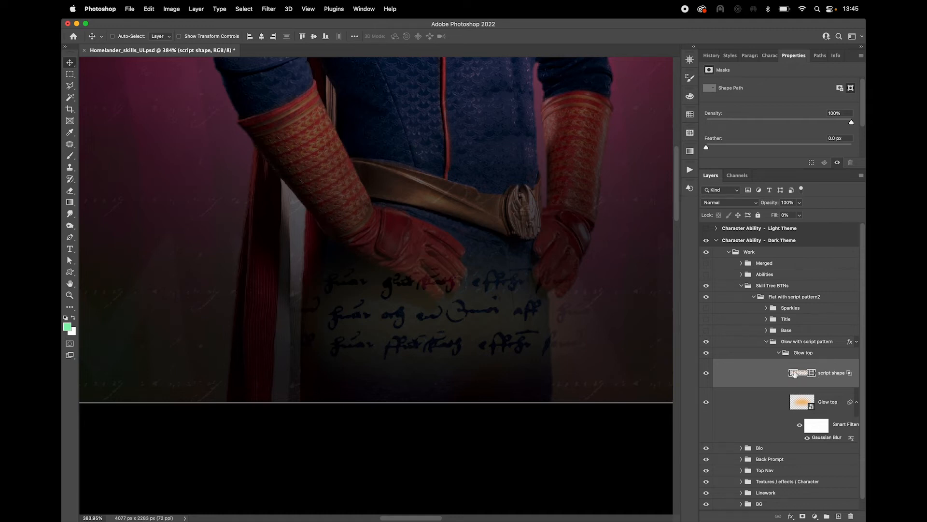
key(p)
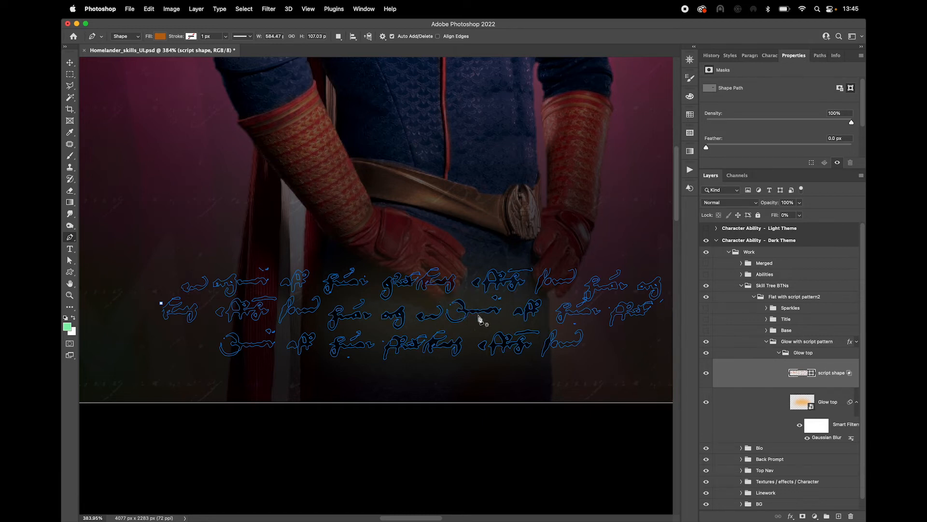
Compare the canvas with the script shape hidden and shown, and nudge the script shape slightly right.
click(706, 373)
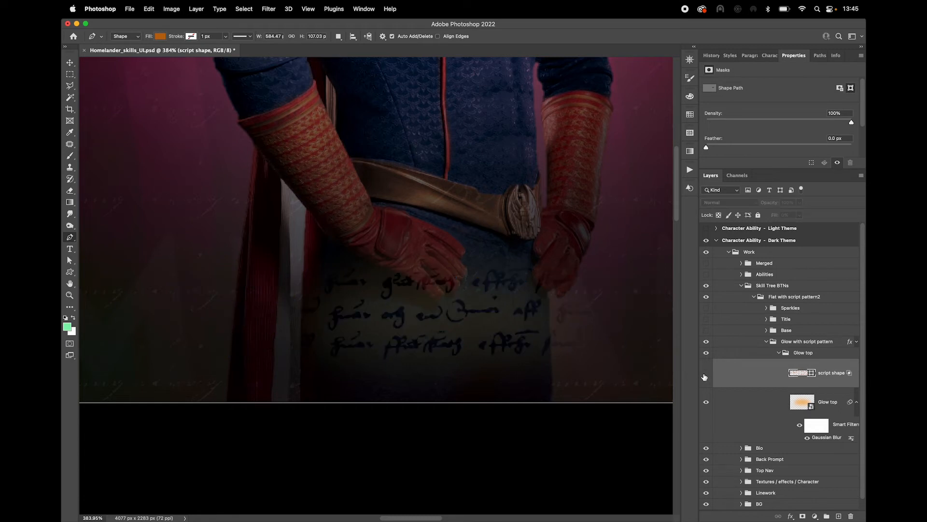
click(706, 373)
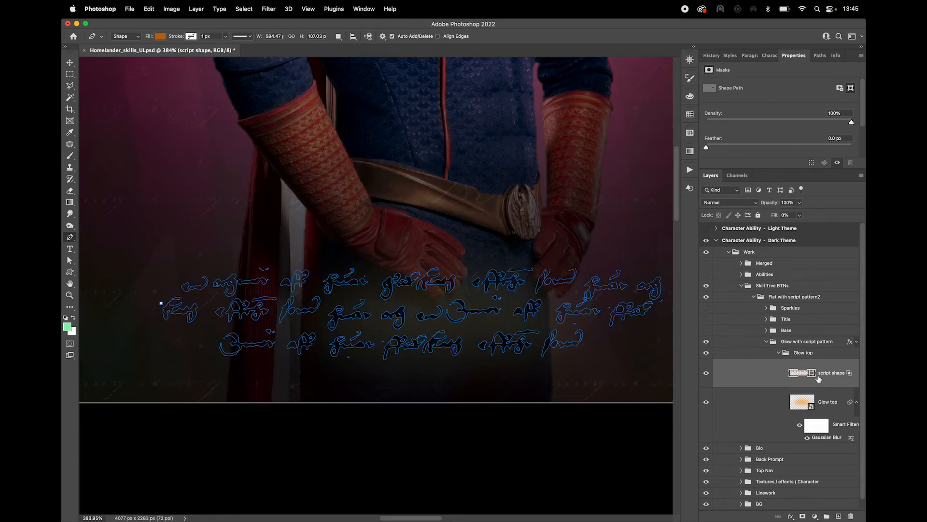
key(v)
drag(495, 309, 508, 314)
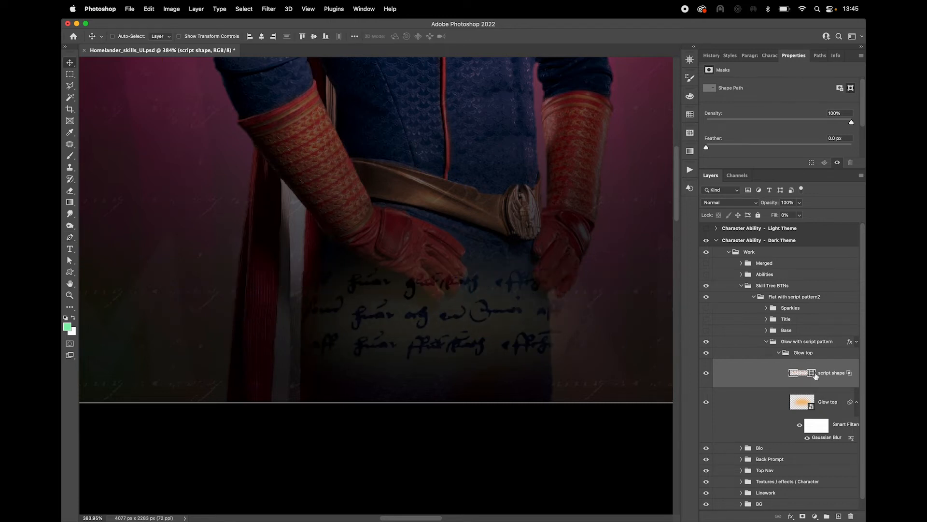
Open the script shape's blending options and review its Knockout choices, keeping Shallow.
double_click(832, 371)
drag(517, 274, 719, 63)
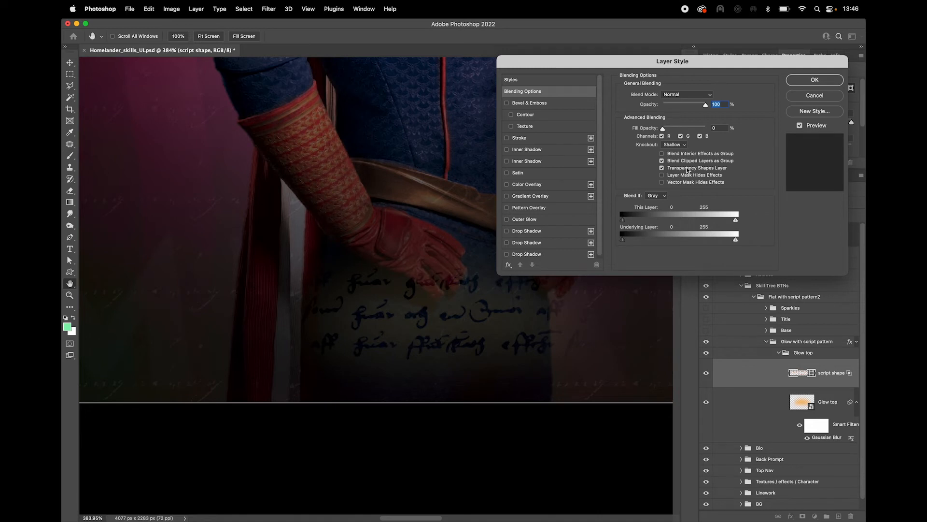
drag(686, 60, 611, 43)
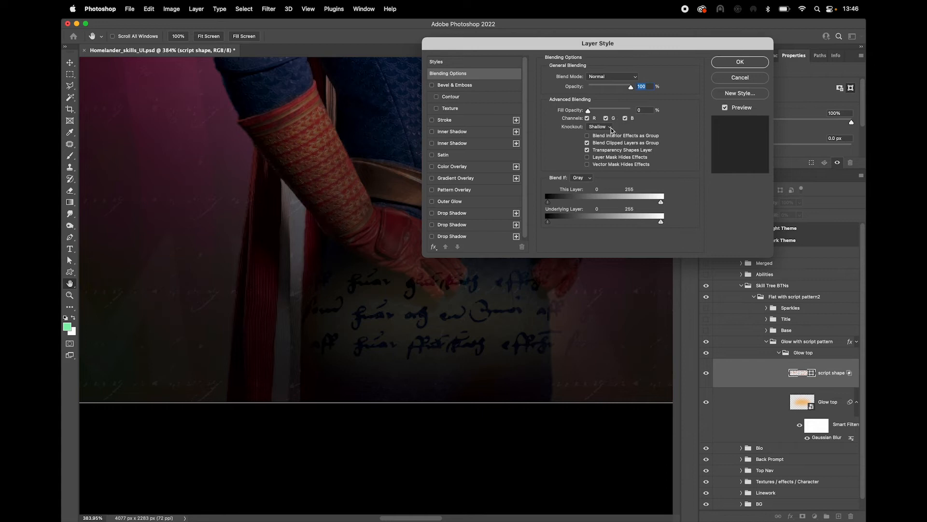
click(599, 127)
click(600, 128)
Preview the script shape at 100% fill opacity, return it to 0%, and close the layer style settings.
drag(589, 113, 631, 111)
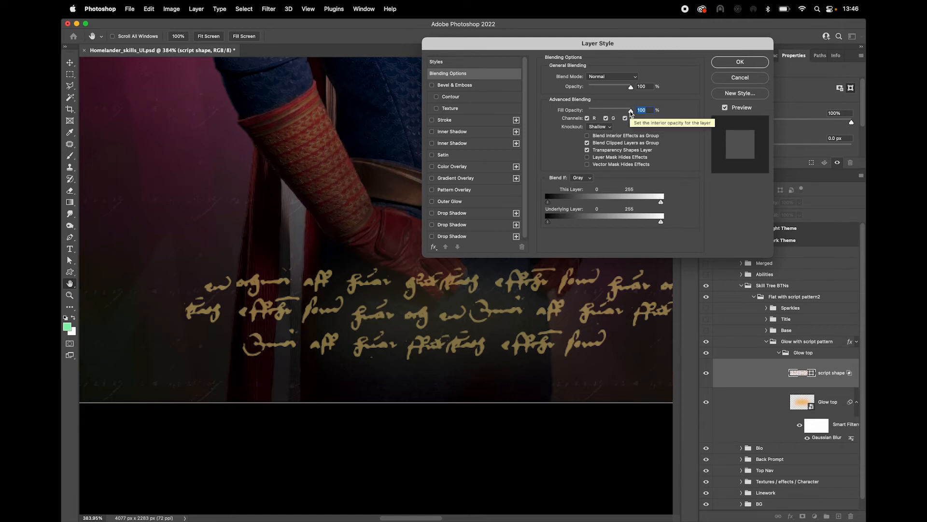
drag(631, 111, 560, 115)
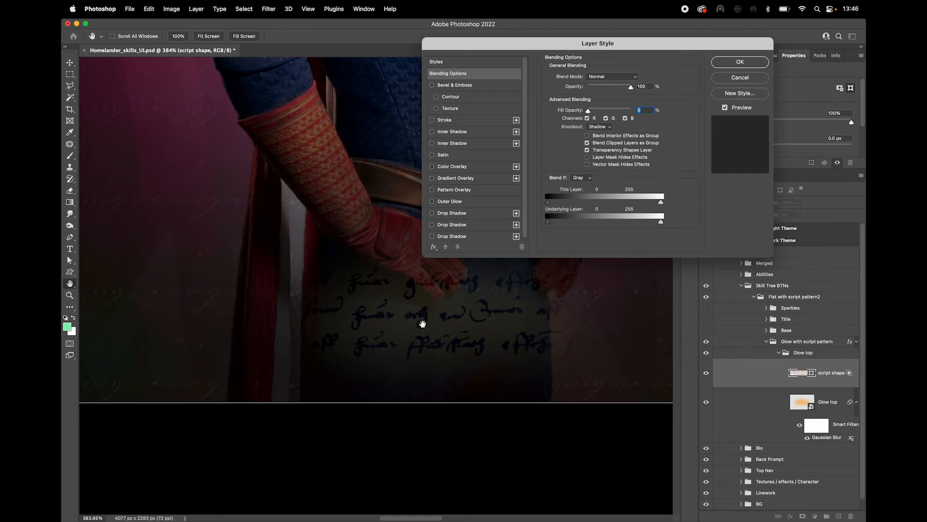
click(723, 65)
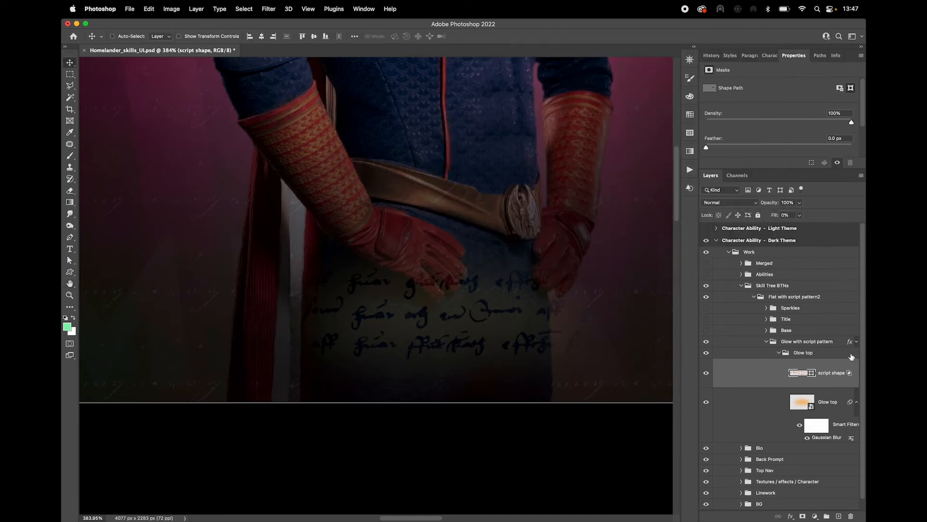
Collapse the Glow with script pattern group, then show and expand the Base group with Rectangle 1008's effects folded away.
click(766, 342)
click(706, 330)
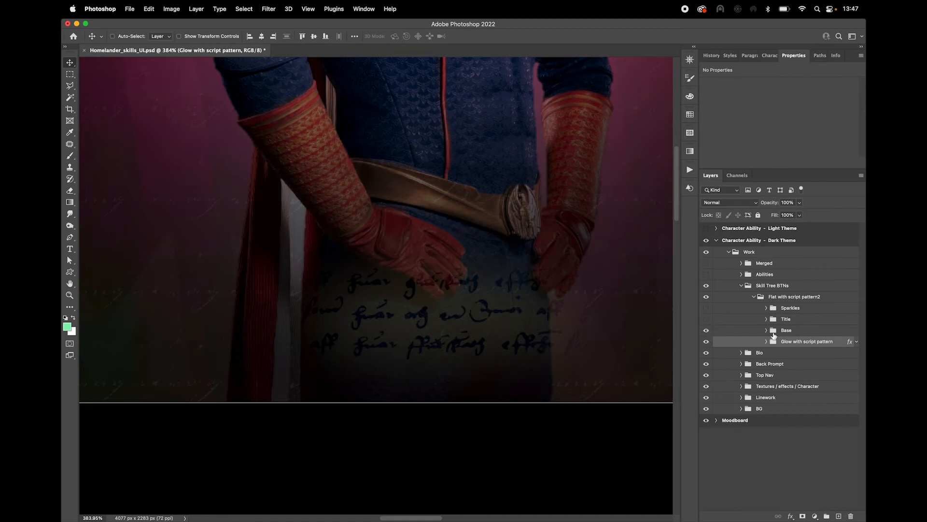
click(777, 332)
click(766, 330)
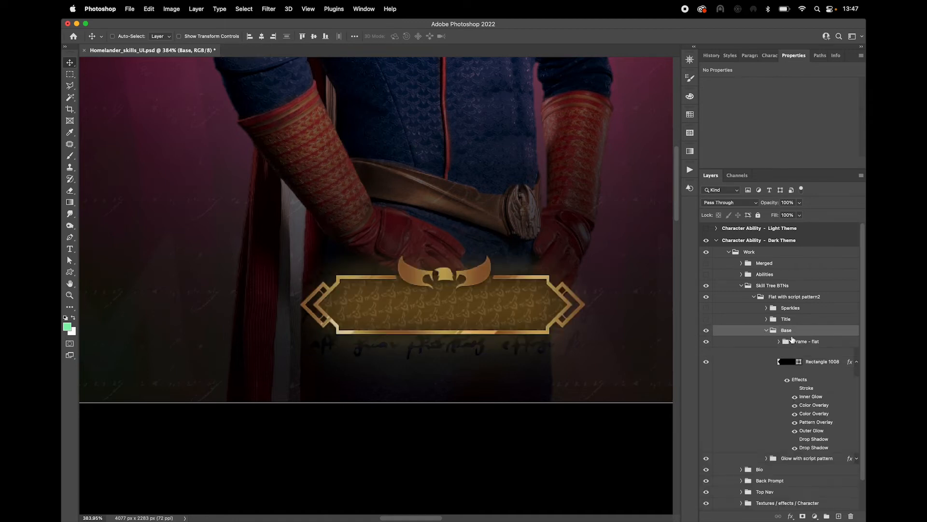
click(858, 362)
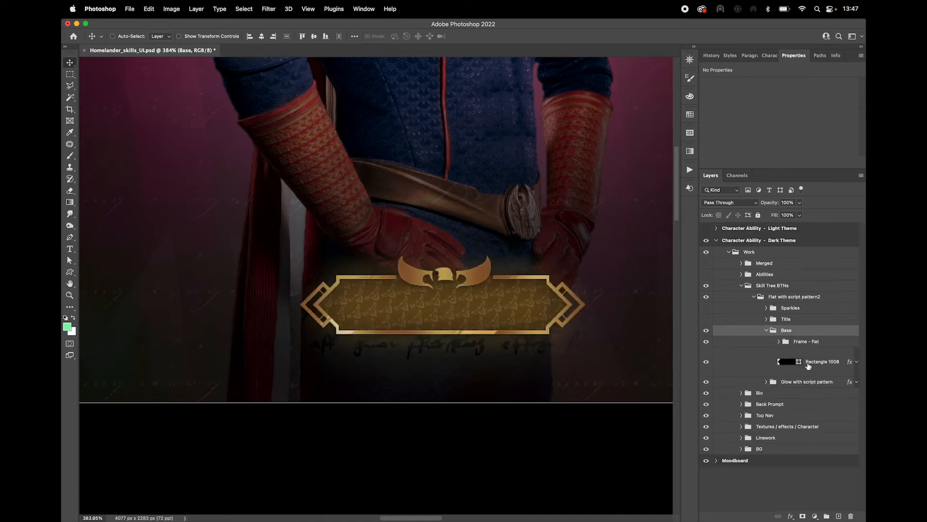
Expand the Glow with script pattern group and show Rectangle 1008's vector outline with the Pen tool.
click(767, 382)
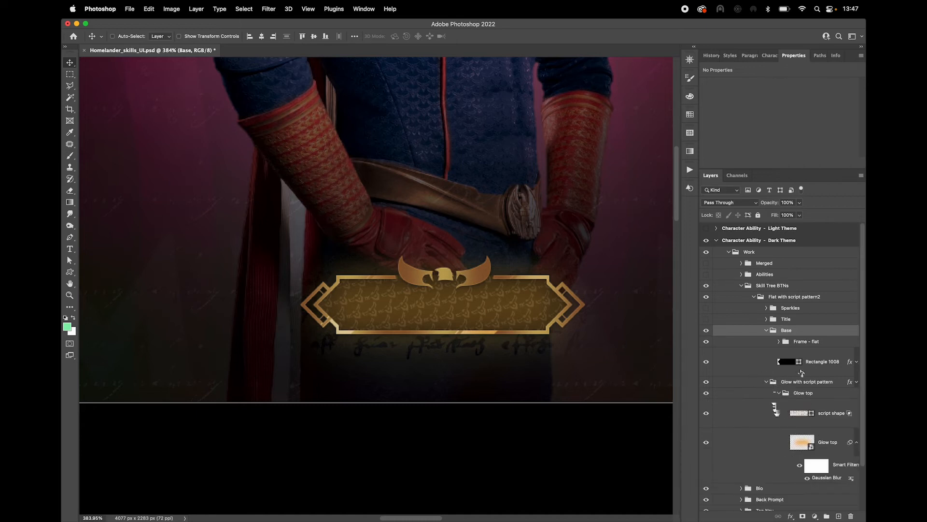
click(817, 366)
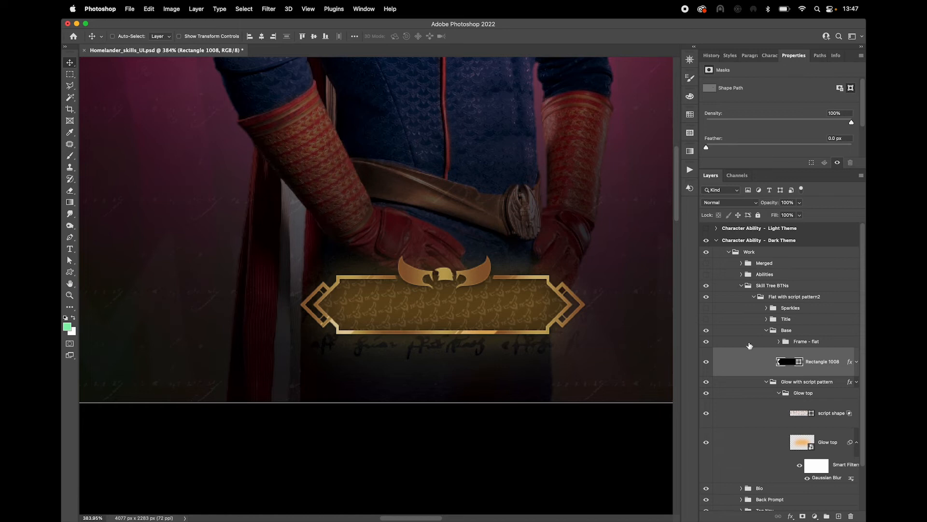
key(p)
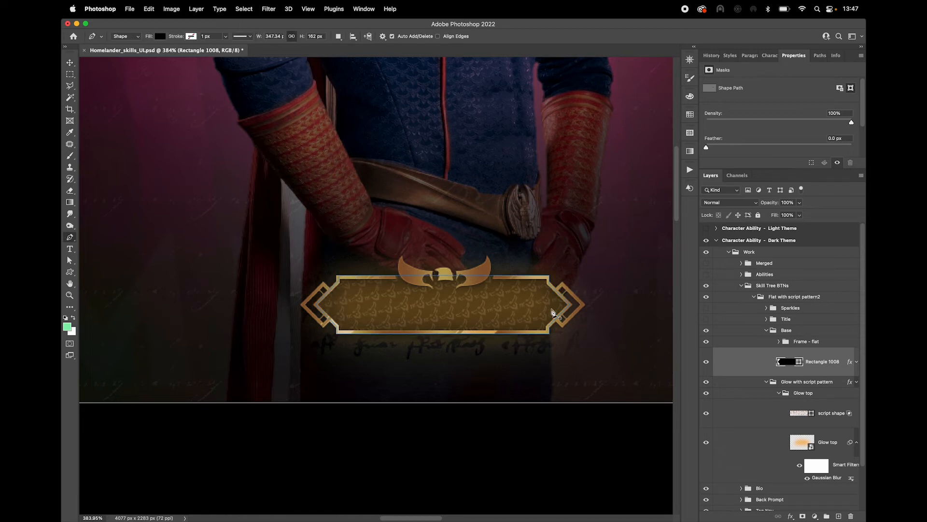
List Rectangle 1008's layer effects and open its Pattern Overlay settings.
click(857, 361)
click(795, 388)
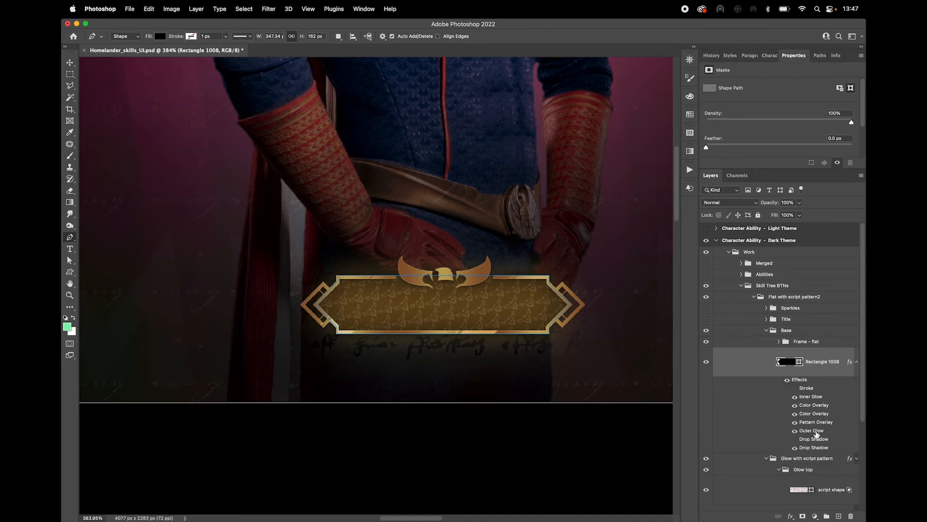
click(794, 432)
double_click(815, 422)
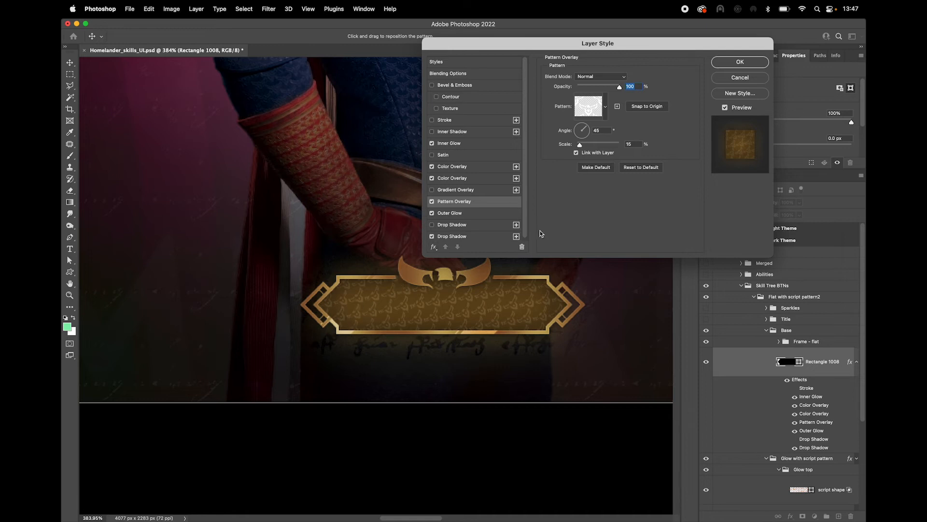
Compare the button's pattern with the lower Hard Mix Color Overlay disabled and re-enabled.
click(454, 179)
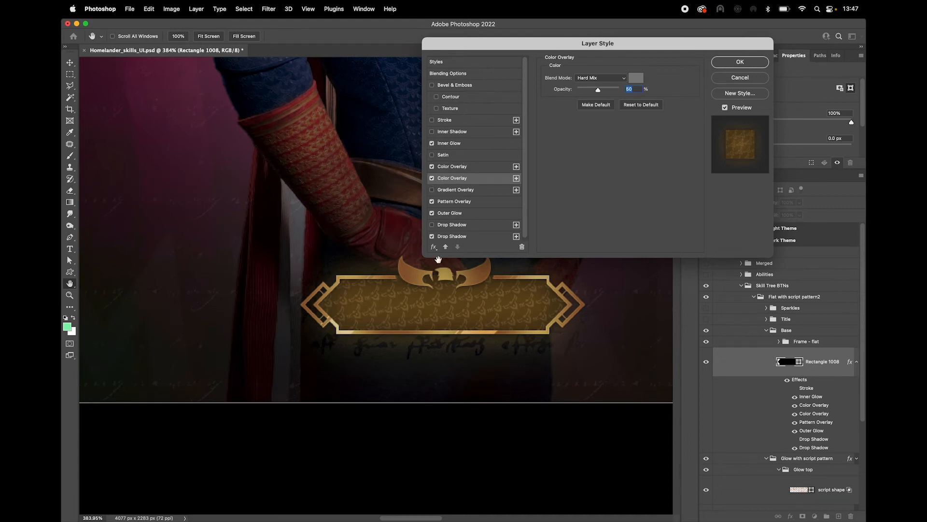
click(432, 178)
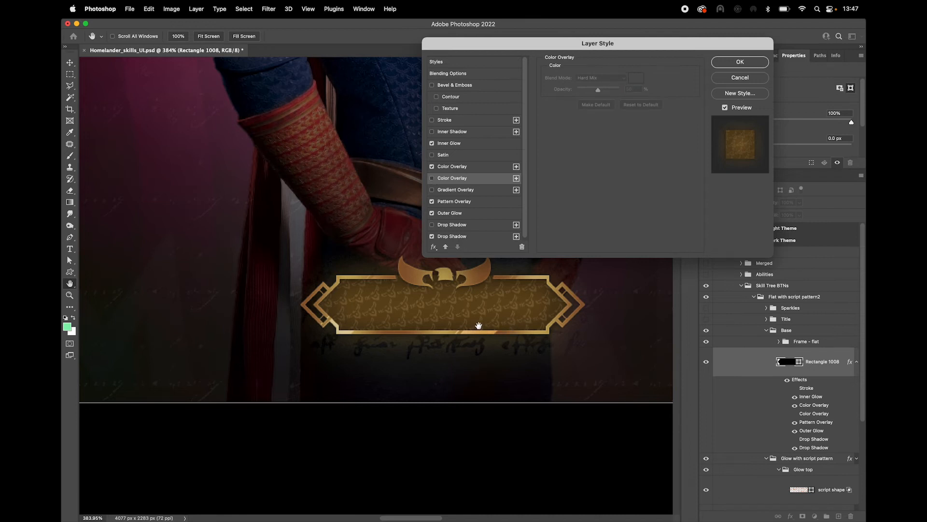
scroll(435, 322, up, 3)
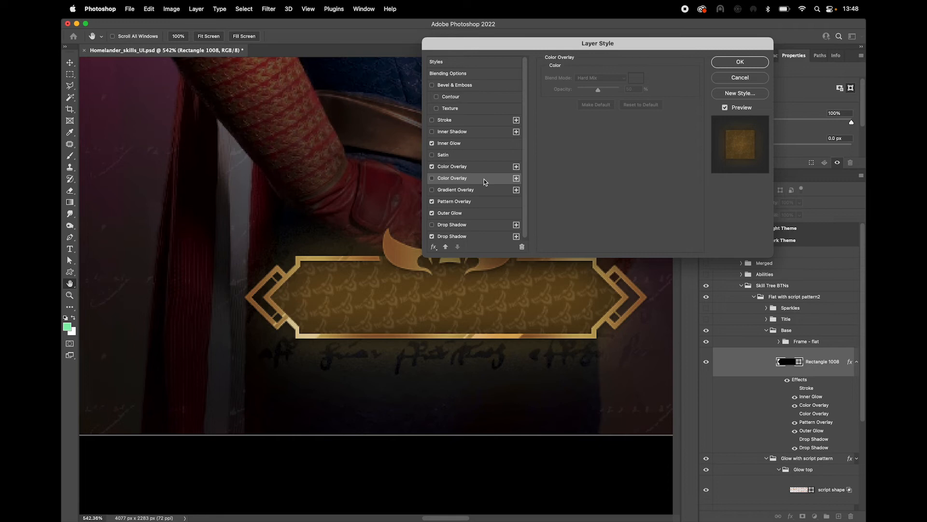
click(436, 180)
Check the lower Color Overlay's overlay colour and its blend mode choices, keeping Hard Mix.
click(638, 78)
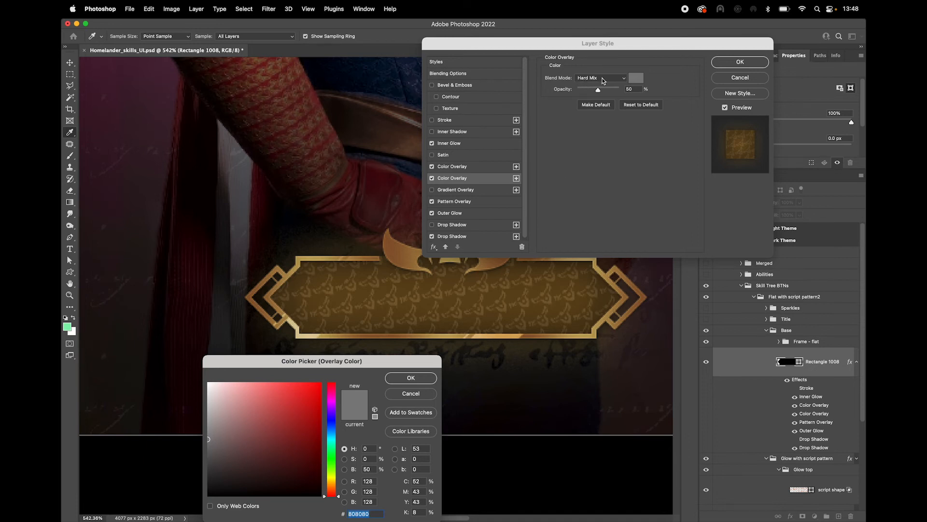
click(410, 378)
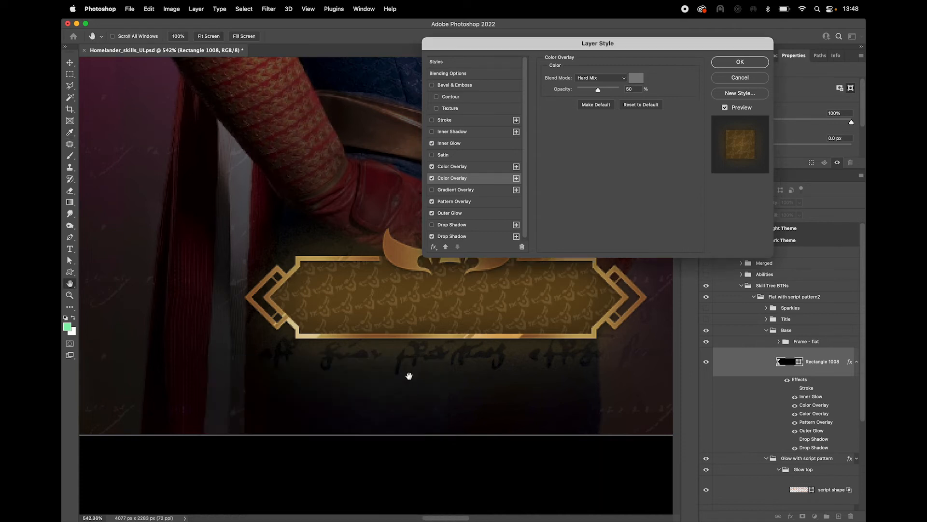
click(606, 78)
click(598, 79)
Try a higher opacity on the lower Color Overlay, return it to 50%, and toggle the overlay off and on.
drag(599, 92, 627, 87)
drag(621, 92, 599, 93)
click(433, 178)
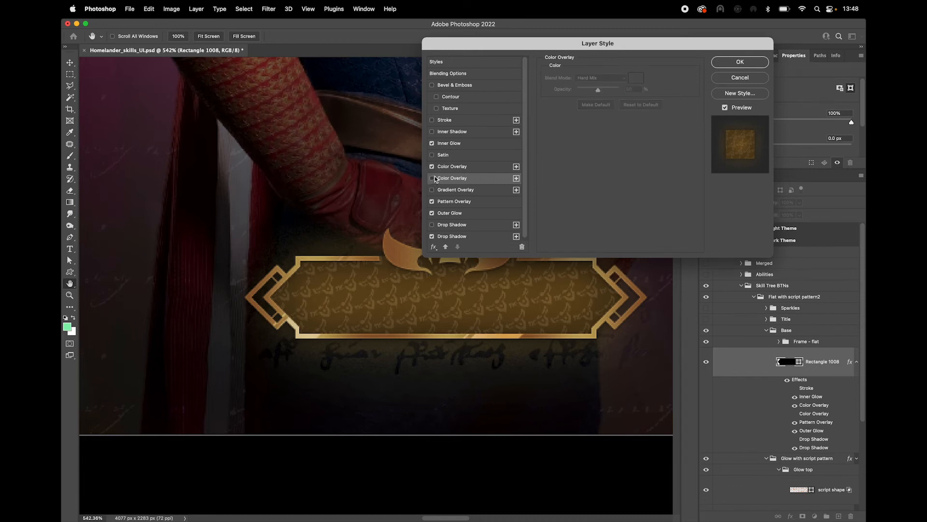
click(432, 178)
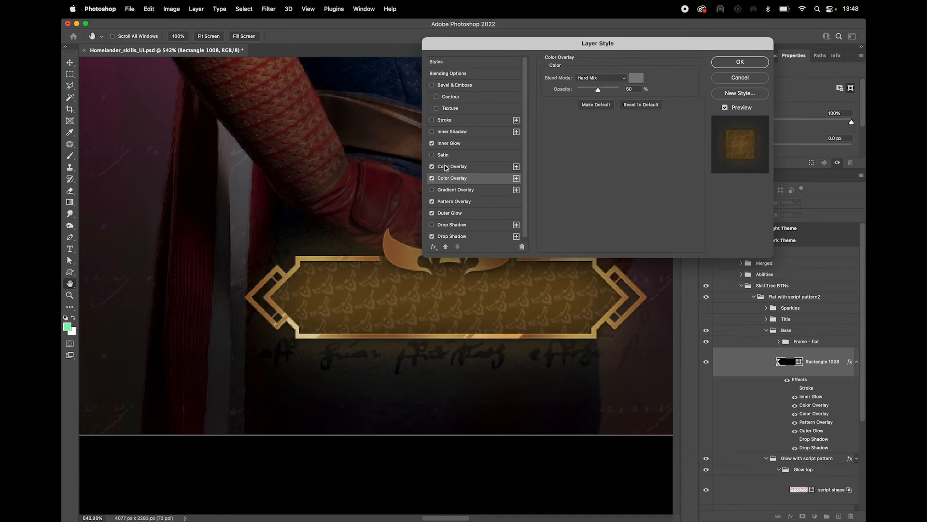
Open the upper Normal-mode Color Overlay and compare the pattern with that overlay disabled and re-enabled.
click(448, 167)
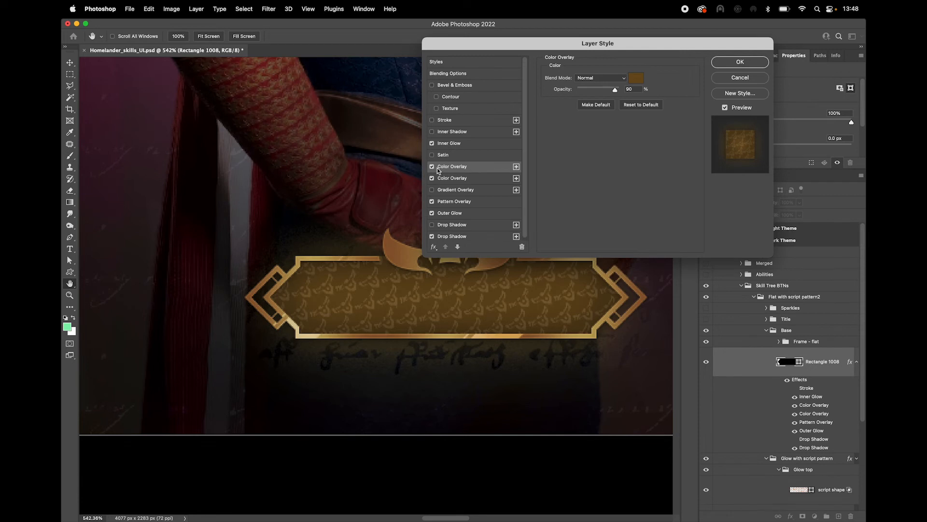
click(433, 167)
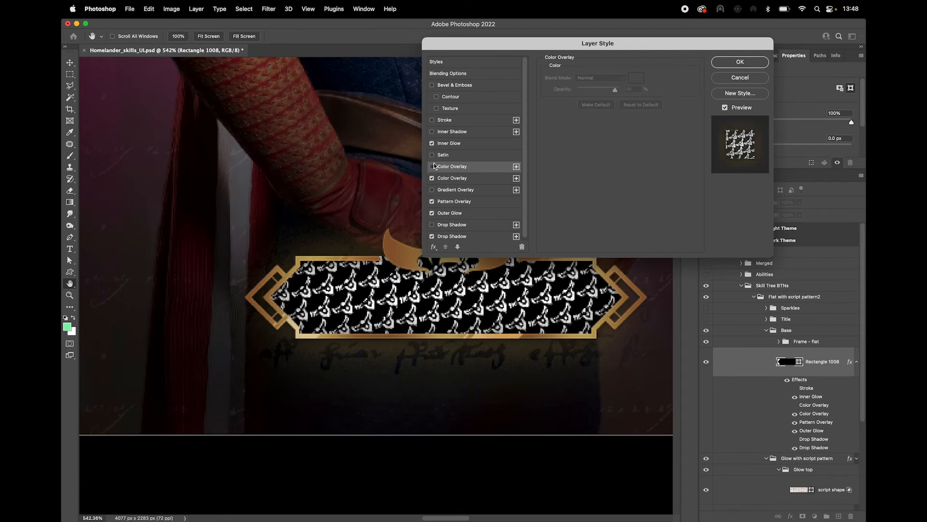
click(433, 165)
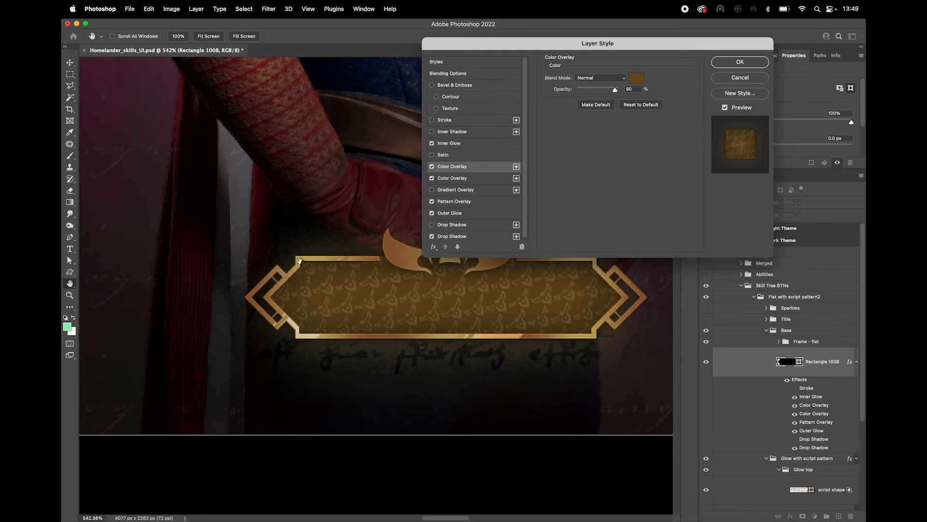
Compare the button base without and with its Inner Glow, and close the layer style settings.
click(432, 143)
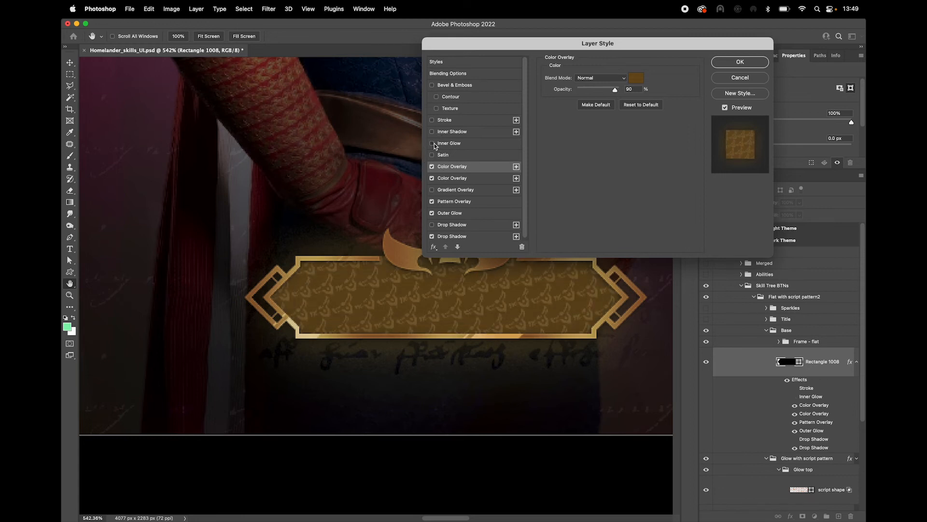
click(433, 144)
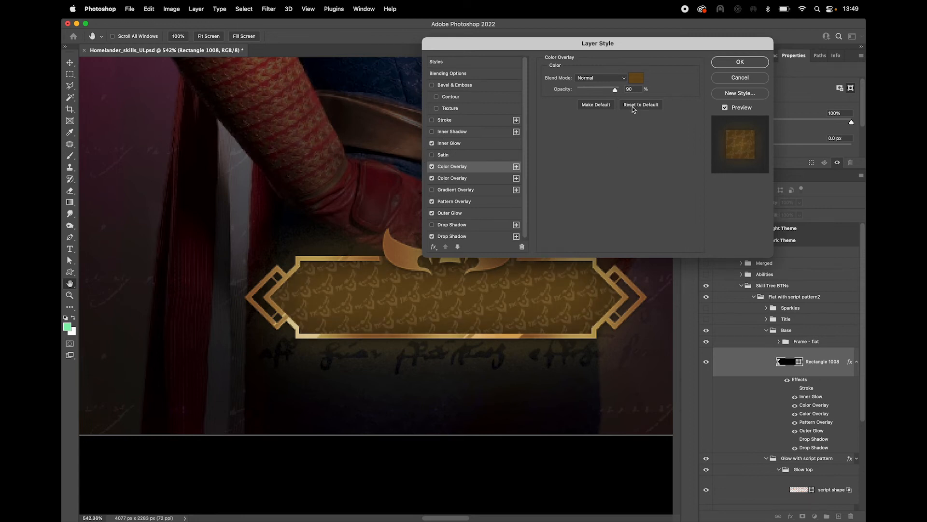
click(734, 62)
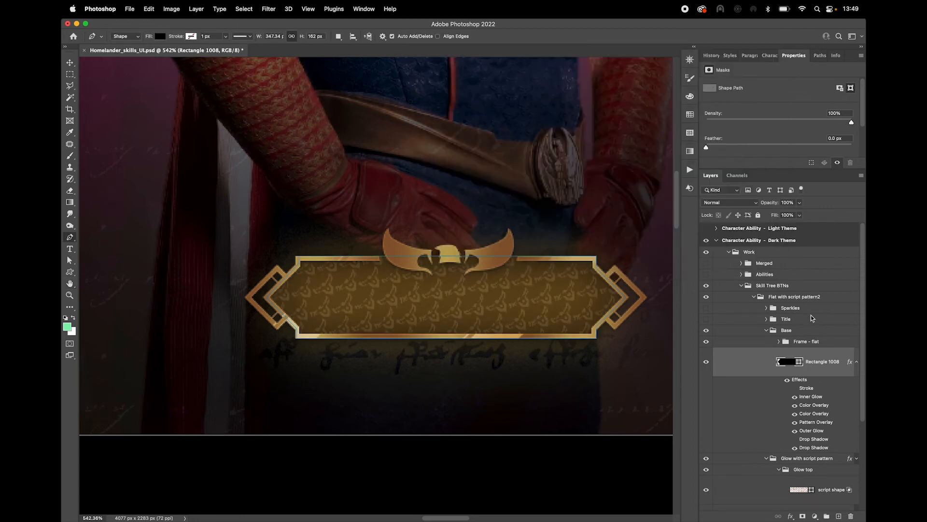
Expand the Frame - flat group, hide the current winged frame shape, and show and select the alternative frame Shape 368 1008.
click(779, 342)
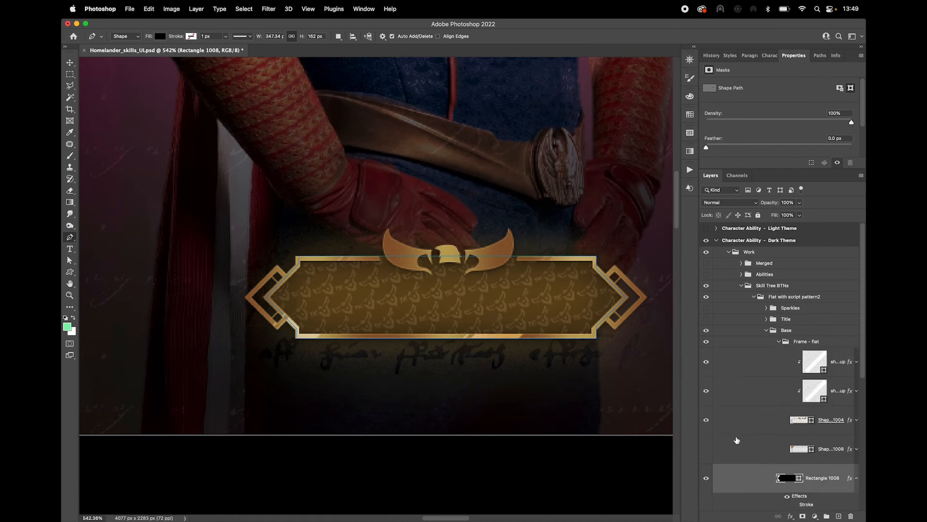
click(707, 421)
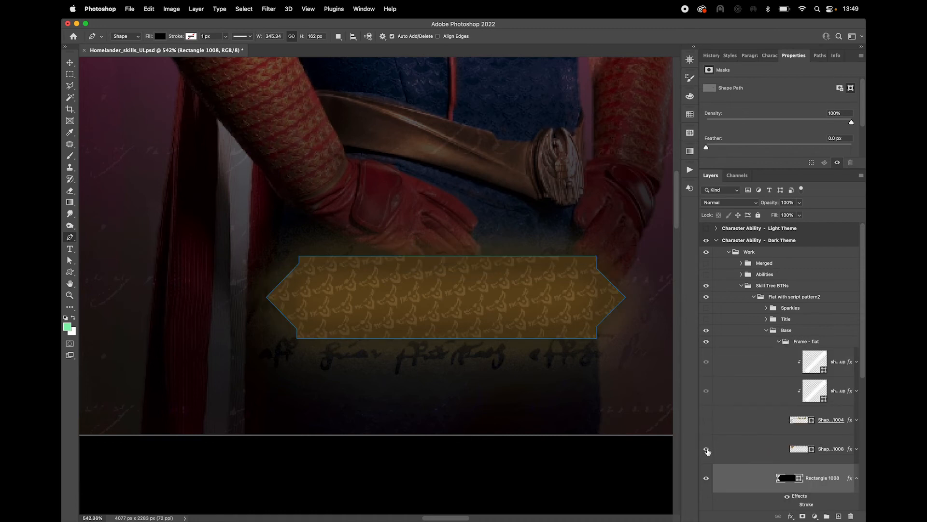
click(706, 449)
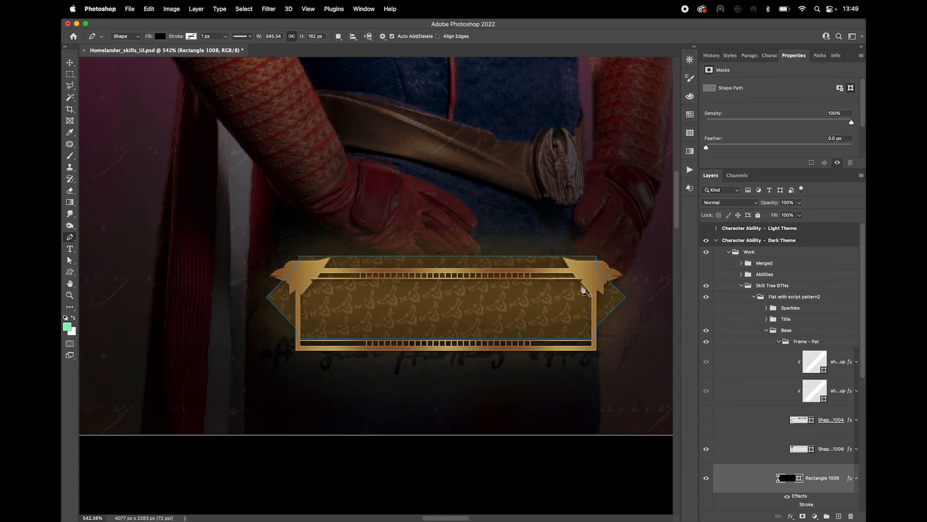
click(824, 442)
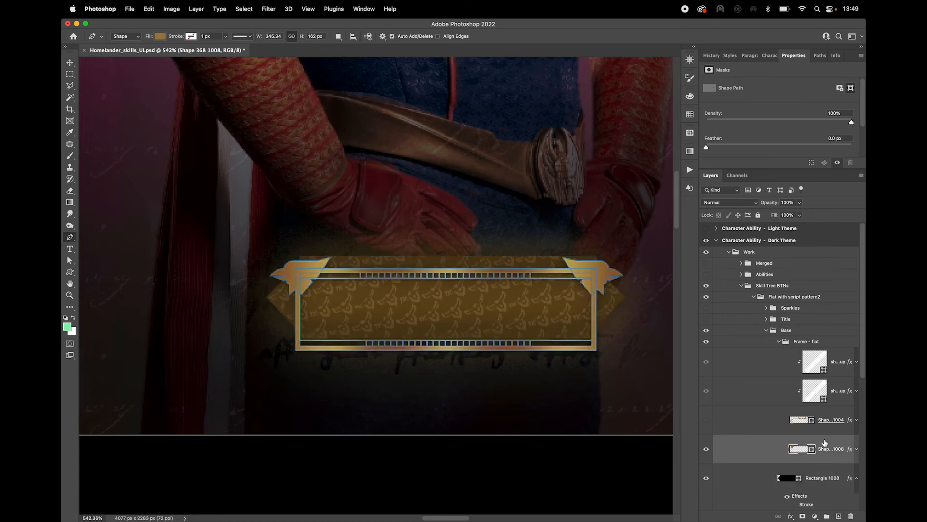
Select the Frame - flat group and examine the alternative eagle-head frame both in the wider composition and up close.
click(773, 366)
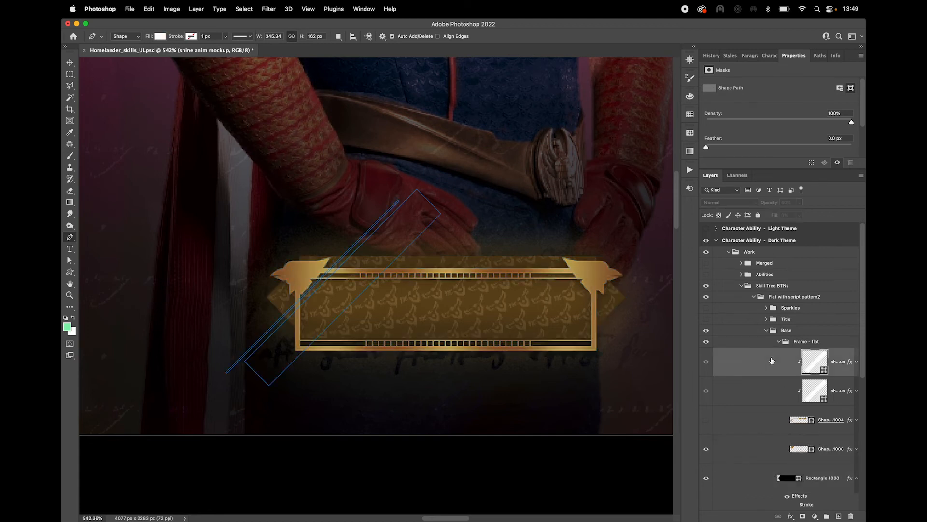
click(805, 342)
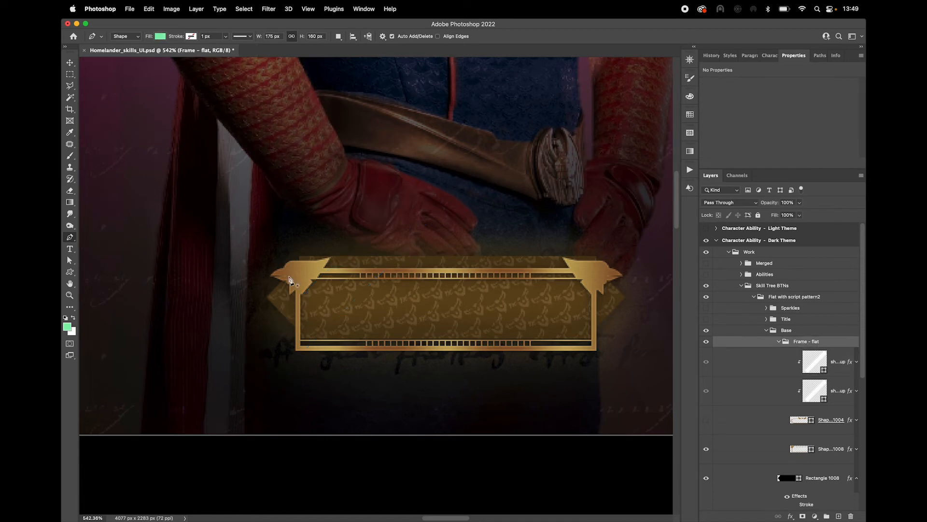
scroll(443, 276, down, 3)
drag(439, 145, 448, 303)
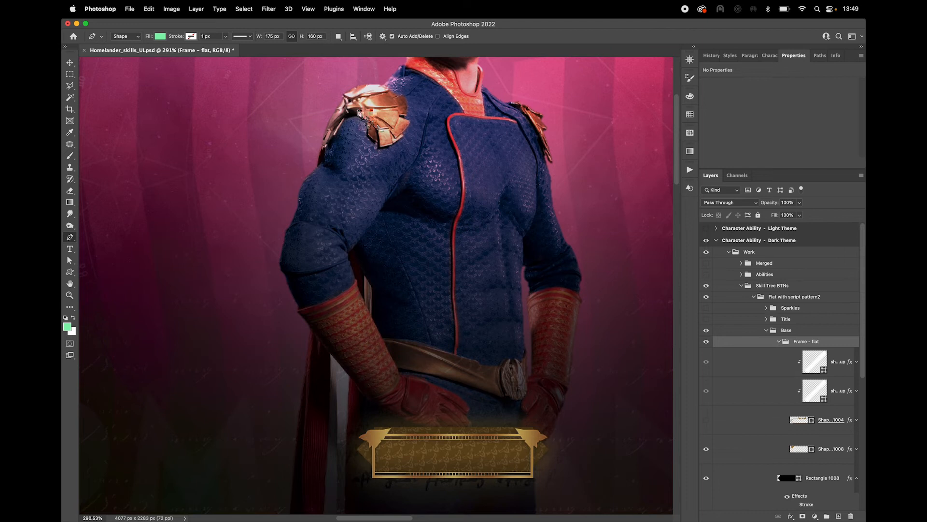
drag(439, 423, 453, 272)
scroll(455, 306, up, 4)
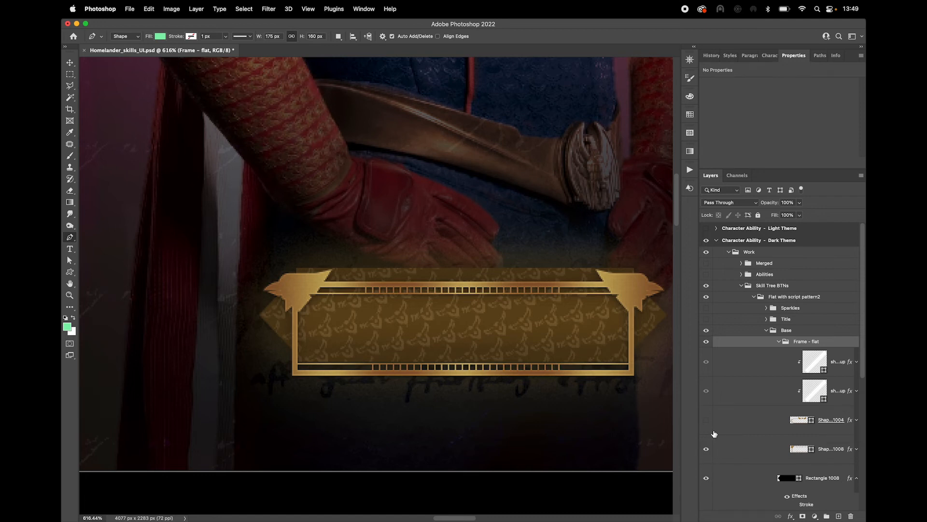
Show the Title group, hide the alternative frame Shape 368 1008, and show the winged frame shape again.
click(706, 319)
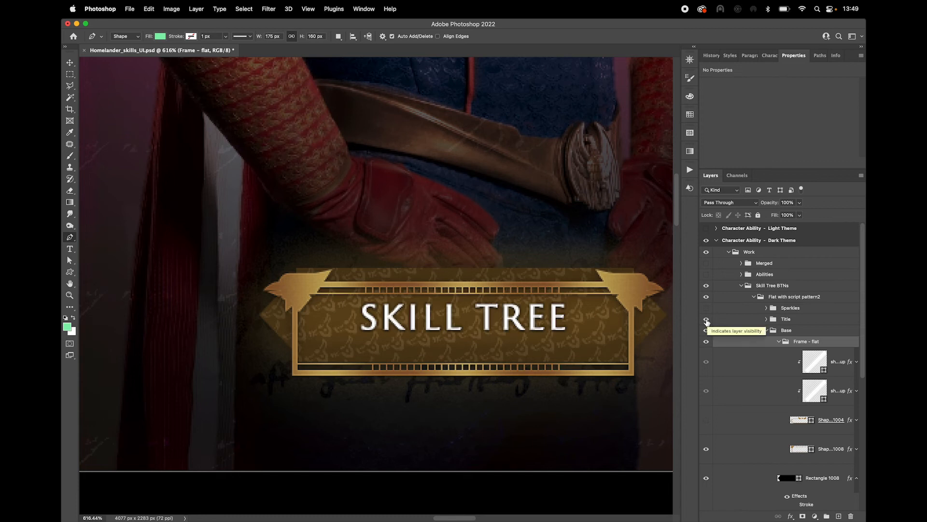
scroll(575, 289, down, 6)
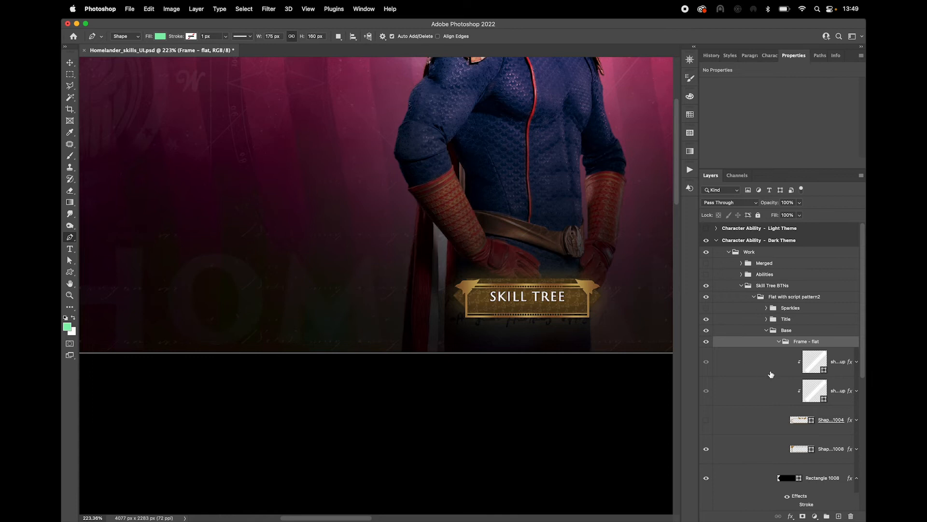
click(706, 449)
click(706, 420)
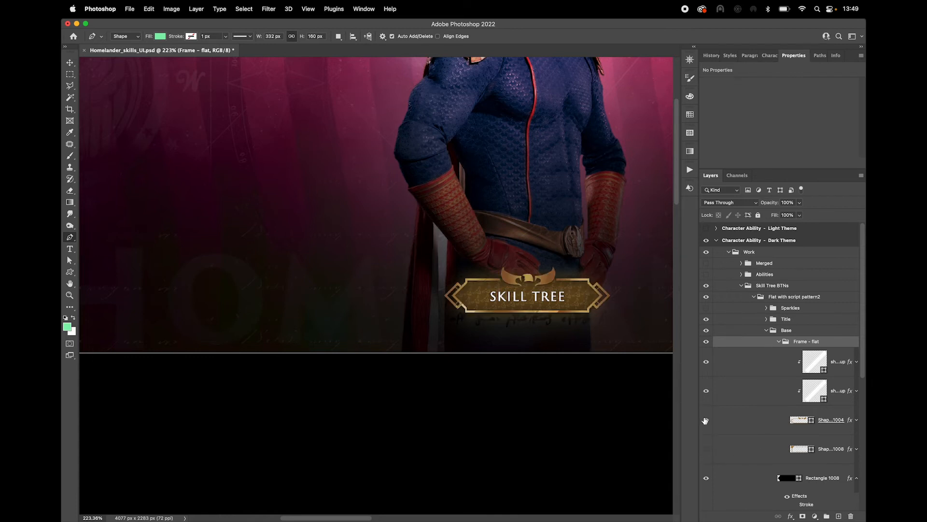
Examine the diagonal shine highlights and the eagle emblem on the Skill Tree button's winged frame up close.
scroll(565, 290, up, 3)
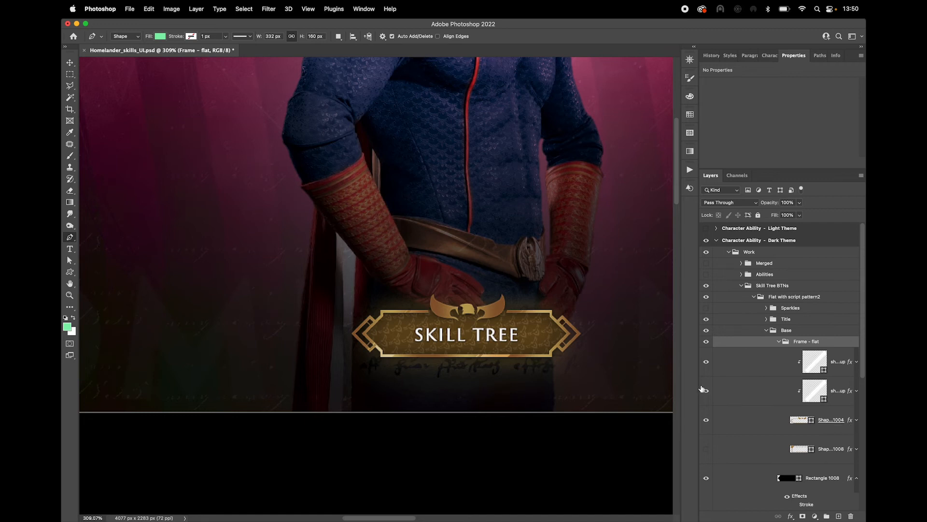
scroll(500, 346, up, 3)
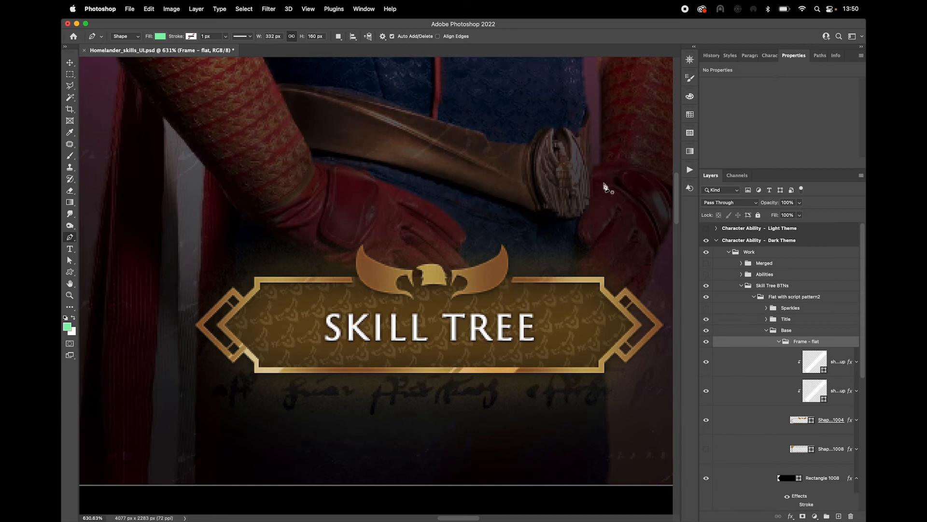
drag(597, 200, 309, 435)
drag(599, 256, 406, 443)
drag(339, 443, 599, 271)
drag(319, 425, 423, 256)
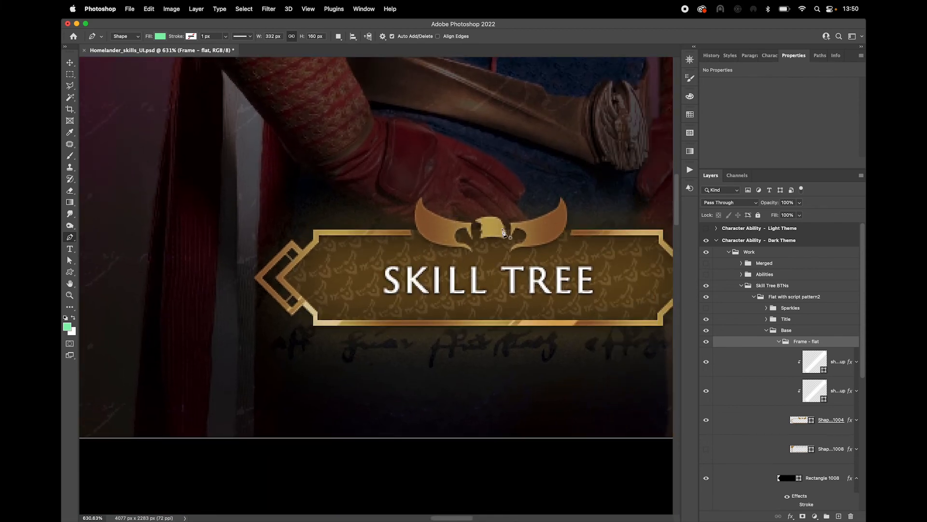
drag(528, 228, 472, 265)
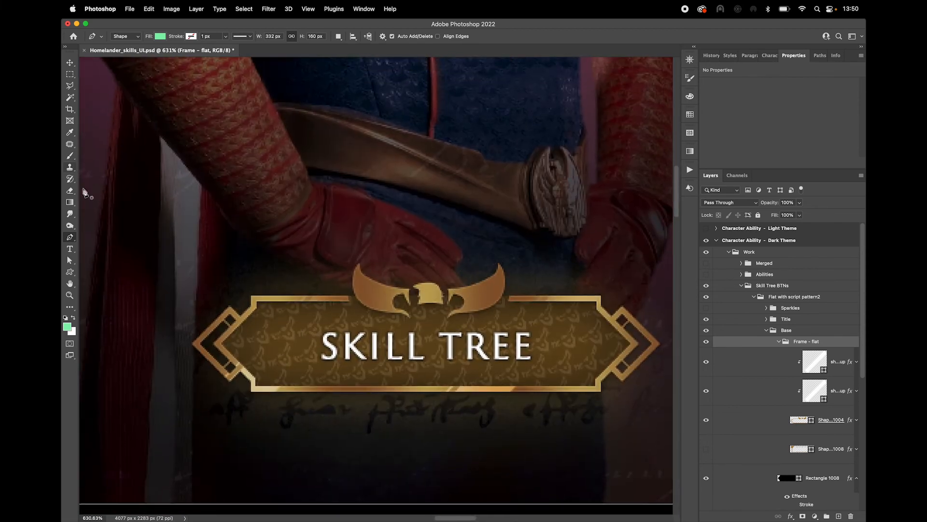
Draw the eagle-and-shield custom shape above the Skill Tree button, about 130 px wide and 96 px high.
click(71, 272)
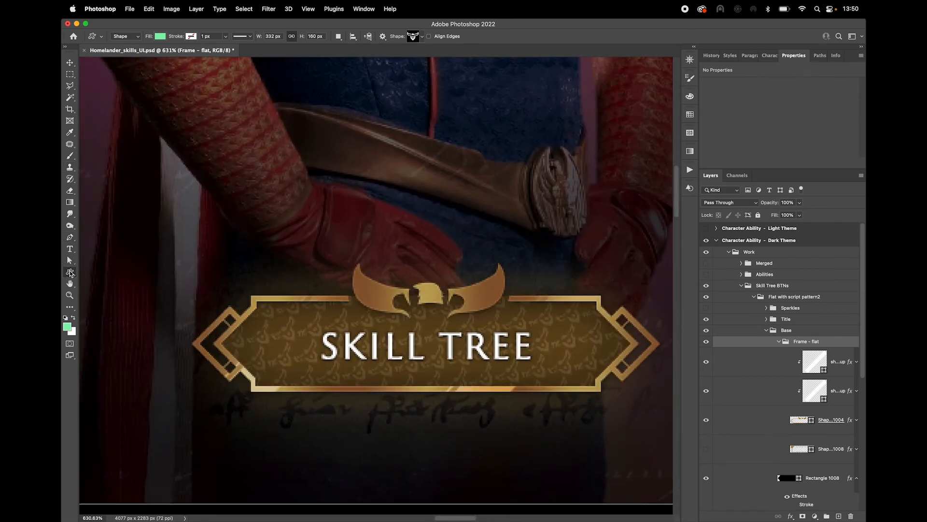
click(422, 38)
click(422, 38)
drag(429, 155, 592, 221)
key(v)
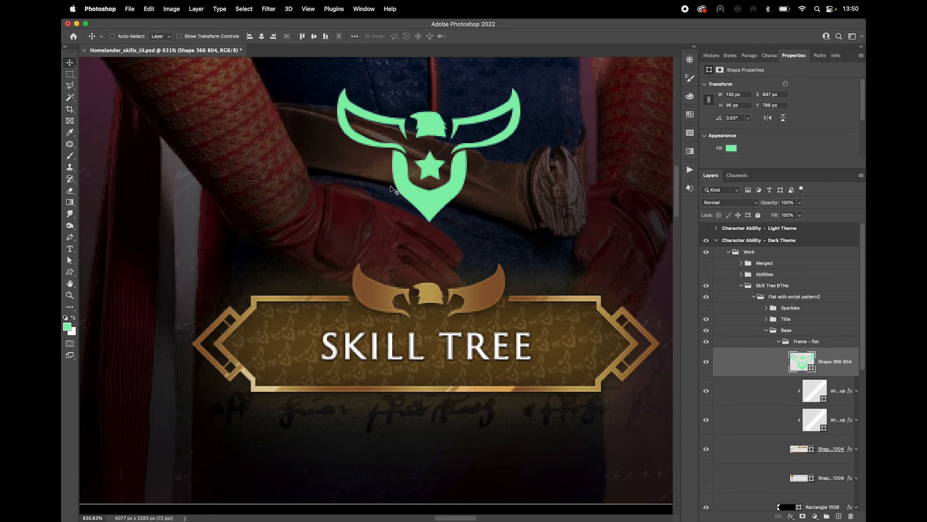
Remove the shield and the star from the green eagle shape, keeping only the head and wings.
key(p)
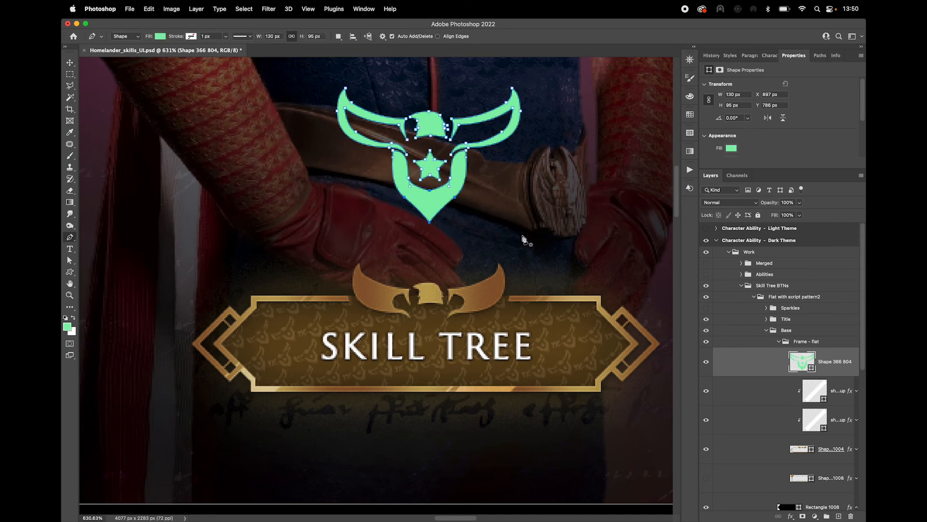
key(Delete)
click(391, 168)
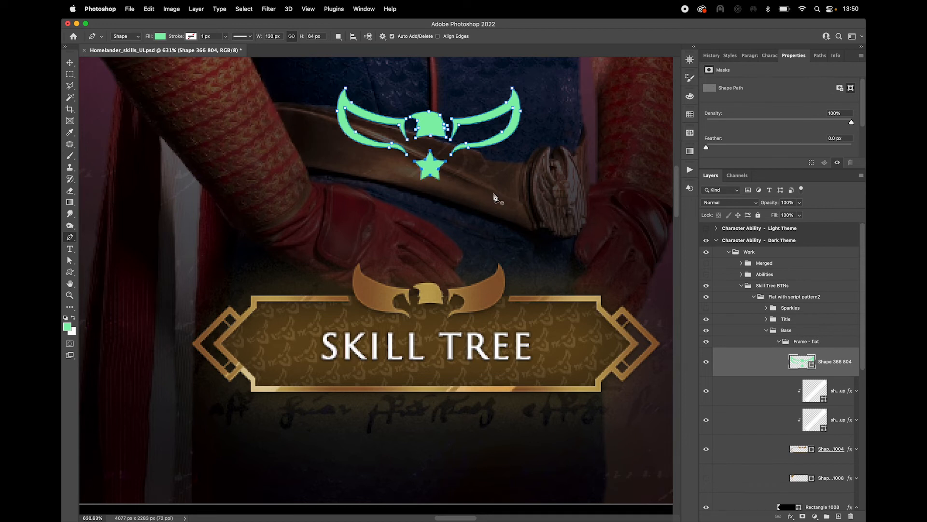
key(BackSpace)
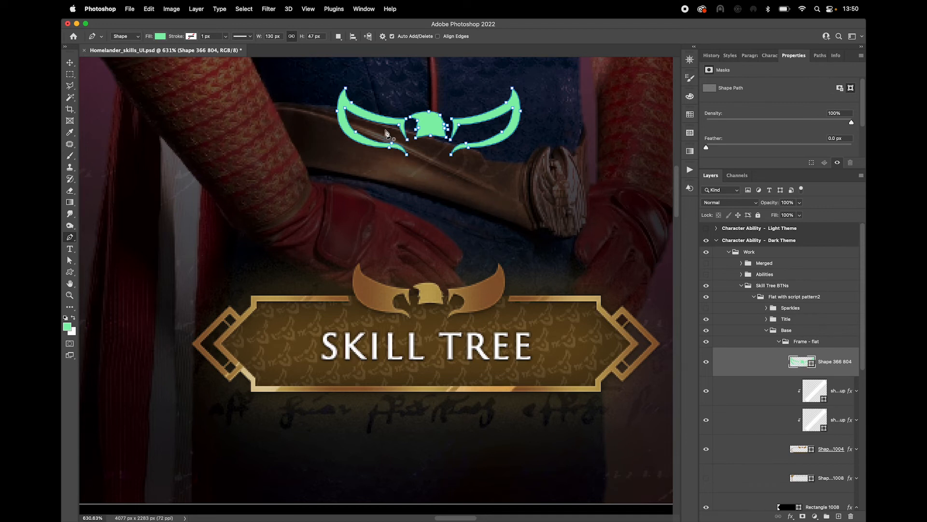
Reshape the eagle's left wing into a solid form by pulling its inner path points and handle toward the head.
scroll(499, 124, up, 2)
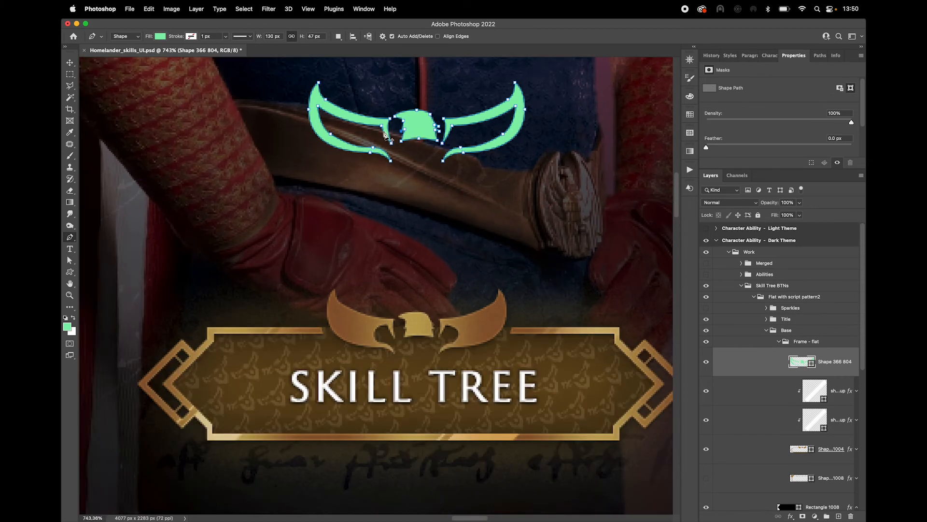
scroll(388, 135, up, 1)
scroll(315, 115, up, 1)
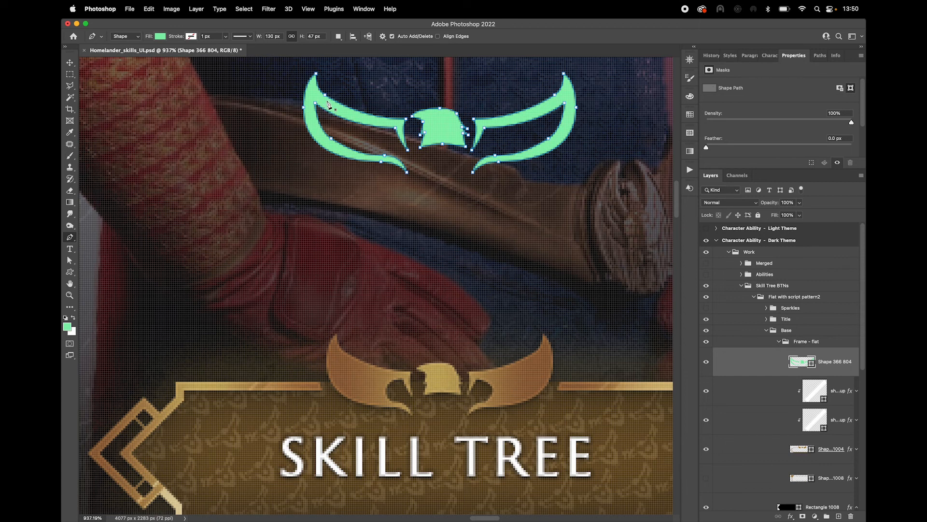
drag(315, 103, 372, 155)
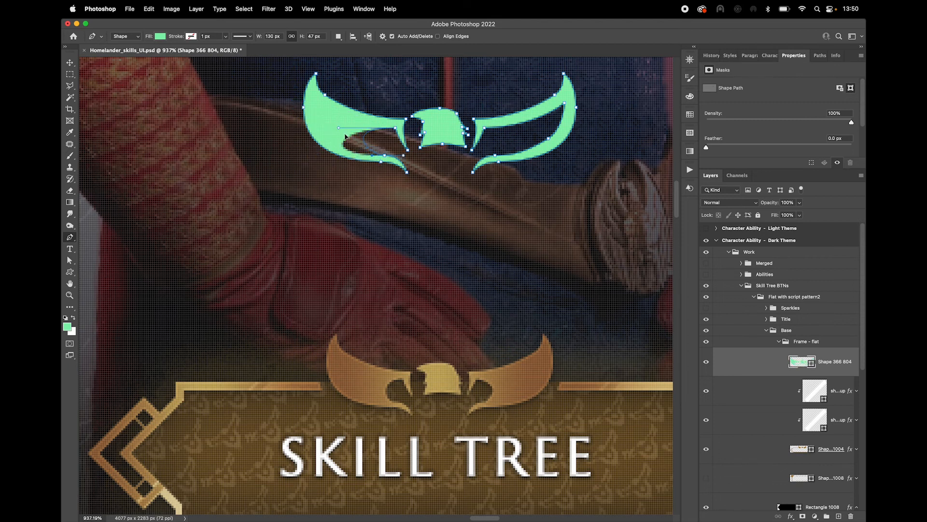
drag(338, 128, 367, 127)
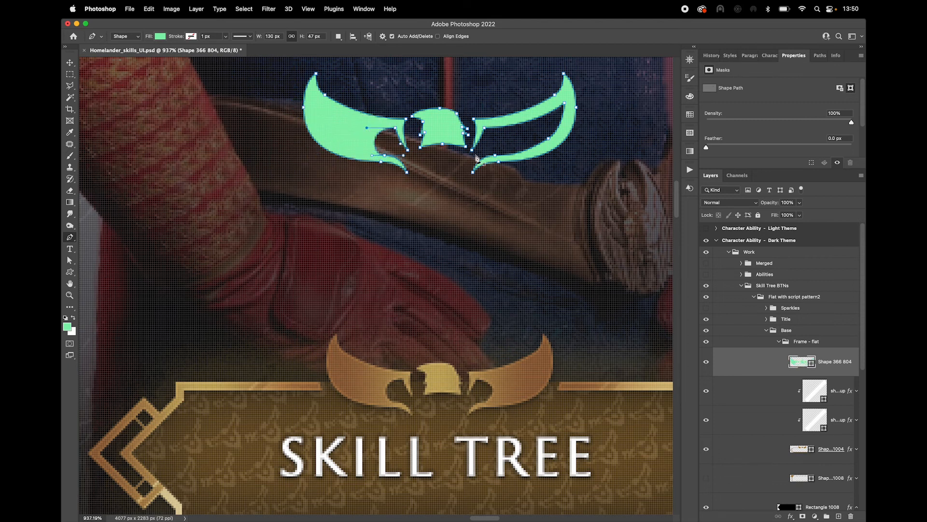
Reshape the eagle's right wing to mirror the solid left one, and deselect the path.
click(564, 103)
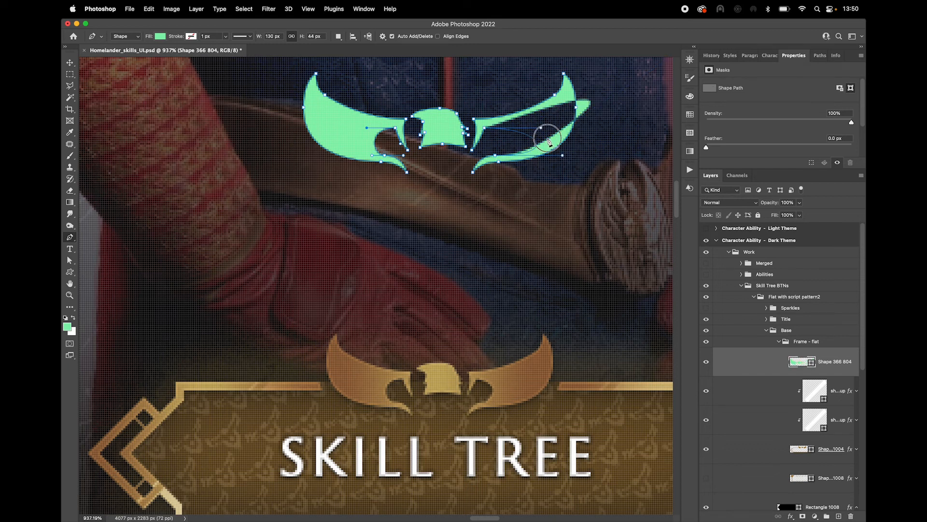
click(549, 139)
drag(564, 156, 512, 155)
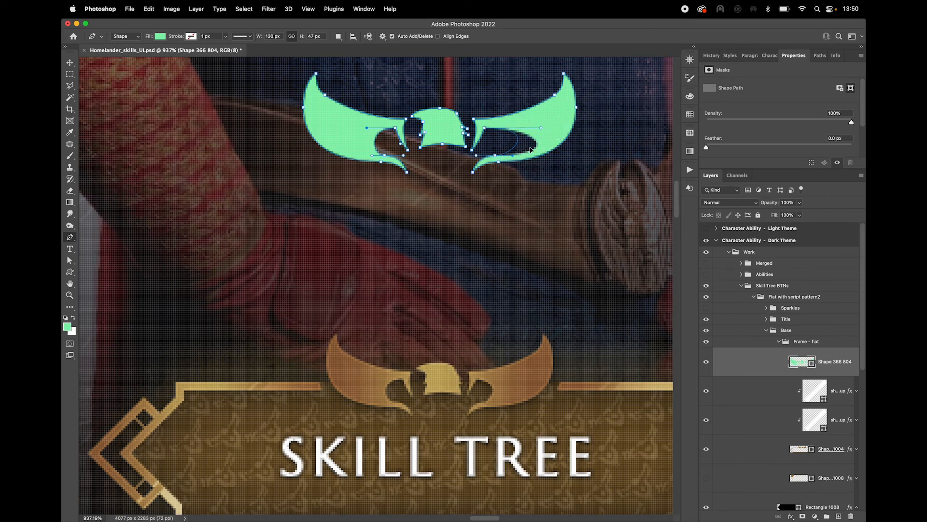
drag(541, 128, 518, 128)
super+click(572, 170)
scroll(452, 235, down, 2)
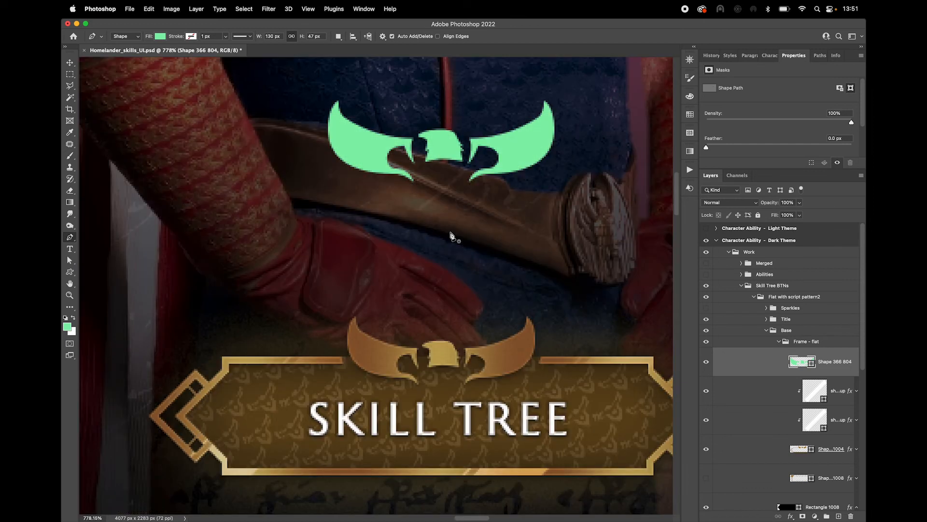
Delete the green eagle demonstration shape from the Frame - flat group.
key(v)
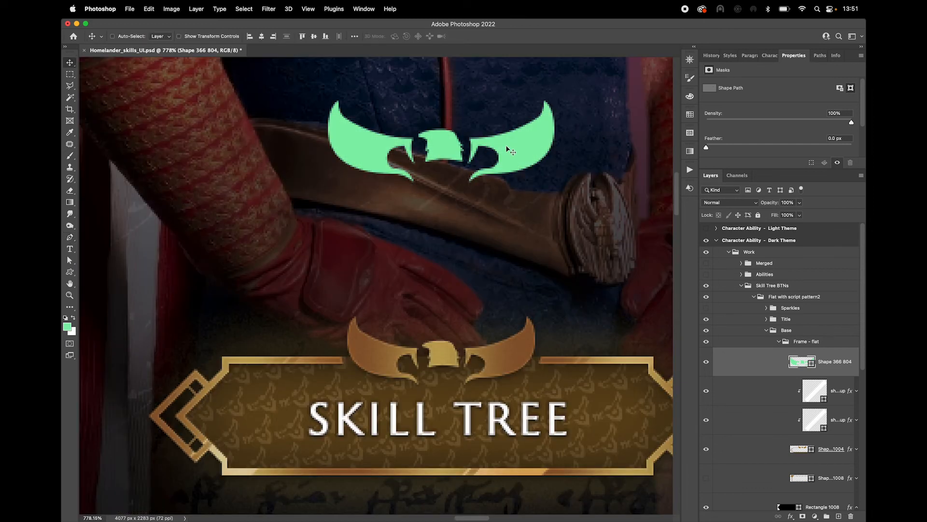
key(BackSpace)
scroll(478, 288, down, 7)
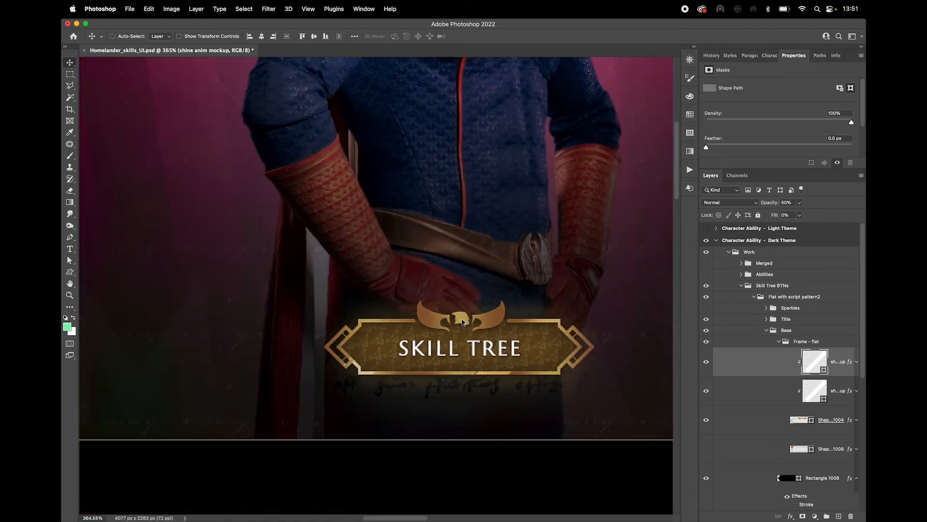
scroll(462, 321, down, 4)
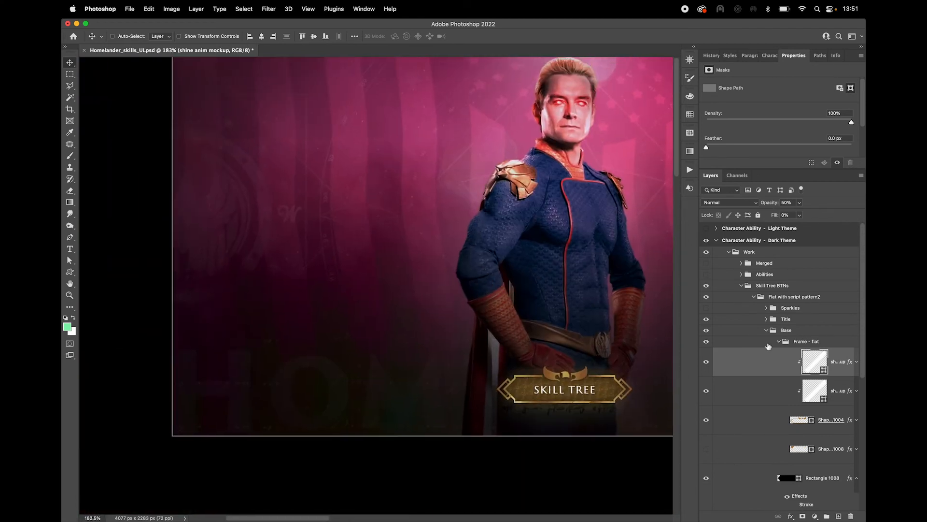
Collapse the Base group, then show the Sparkles group and expand its layers.
click(766, 330)
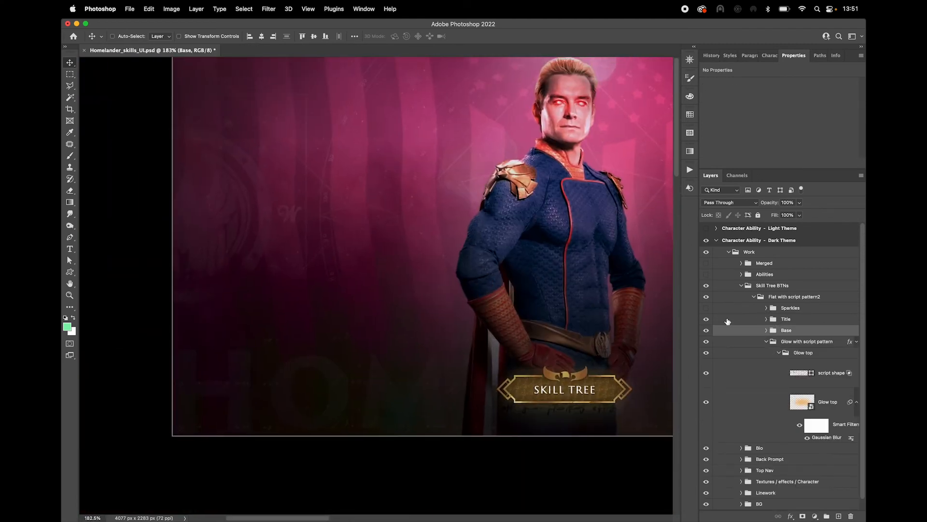
scroll(534, 294, right, 3)
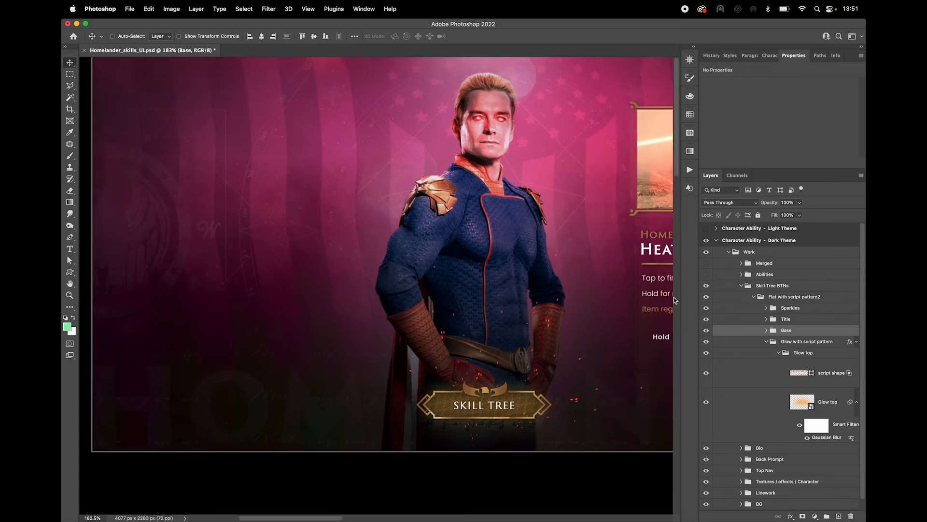
click(767, 308)
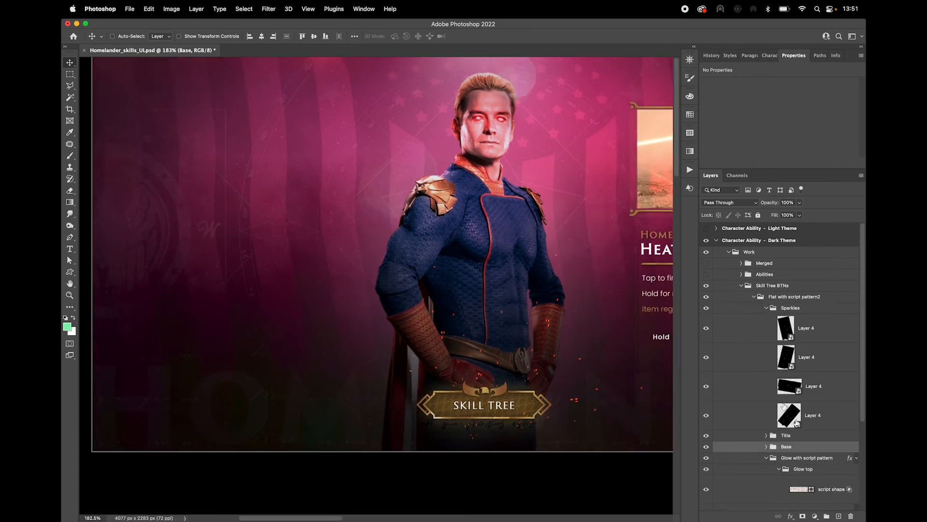
Open the contents of the lowest Layer 4 smart object in Sparkles to view its source image, and close it.
click(814, 418)
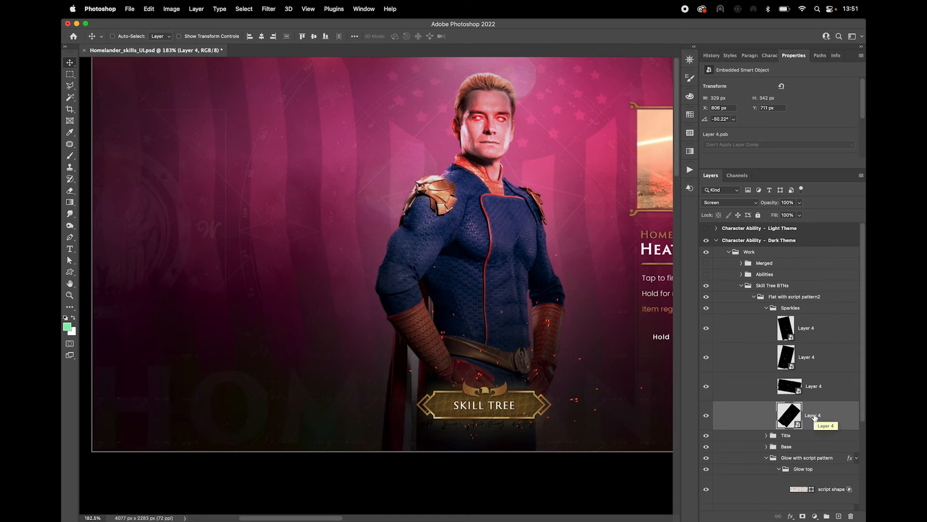
double_click(796, 415)
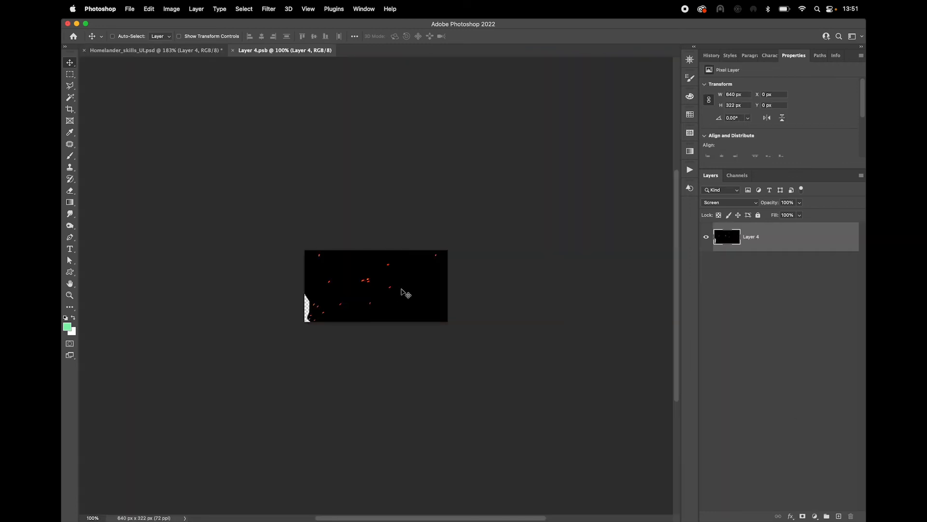
click(233, 50)
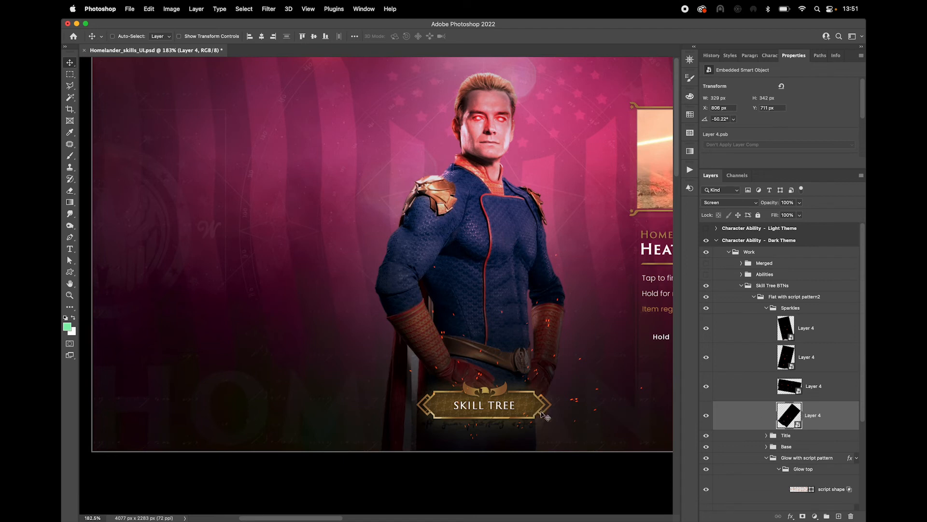
Examine the orange sparks scattered around the Skill Tree button, and collapse the Sparkles group.
scroll(555, 406, up, 5)
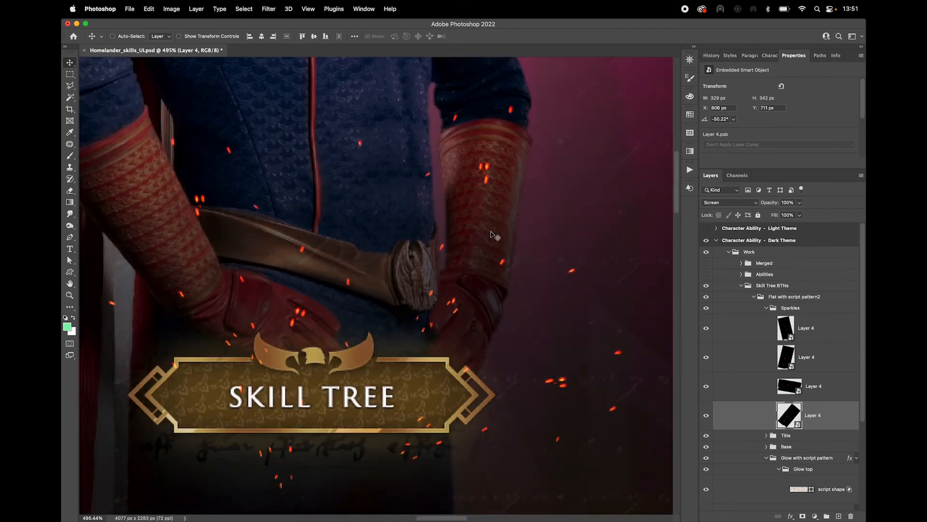
scroll(532, 290, down, 3)
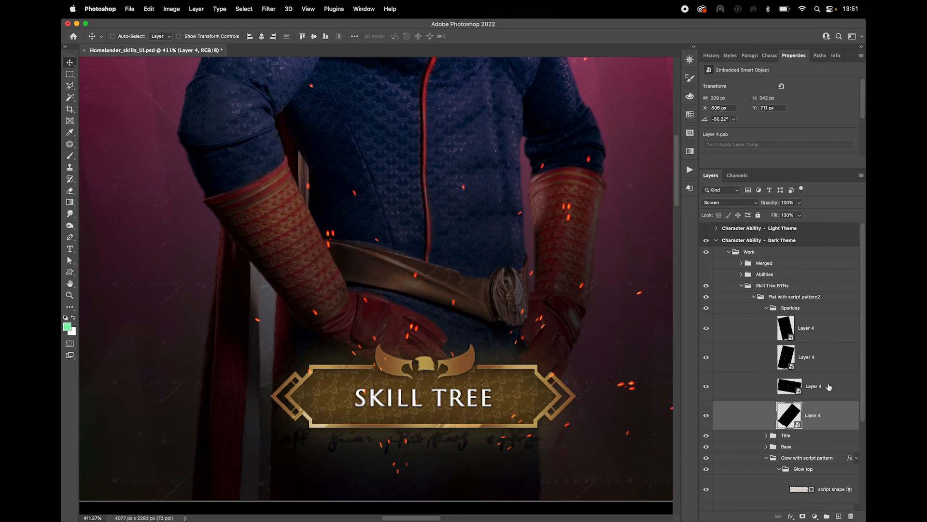
click(766, 307)
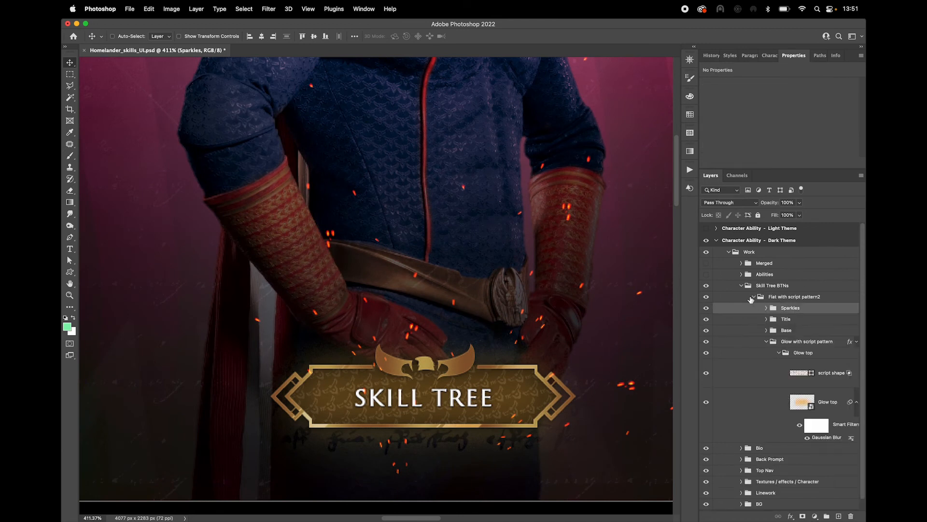
Collapse the Flat with script pattern2 group and its parent Skill Tree BTNs group.
click(754, 297)
click(741, 286)
click(706, 276)
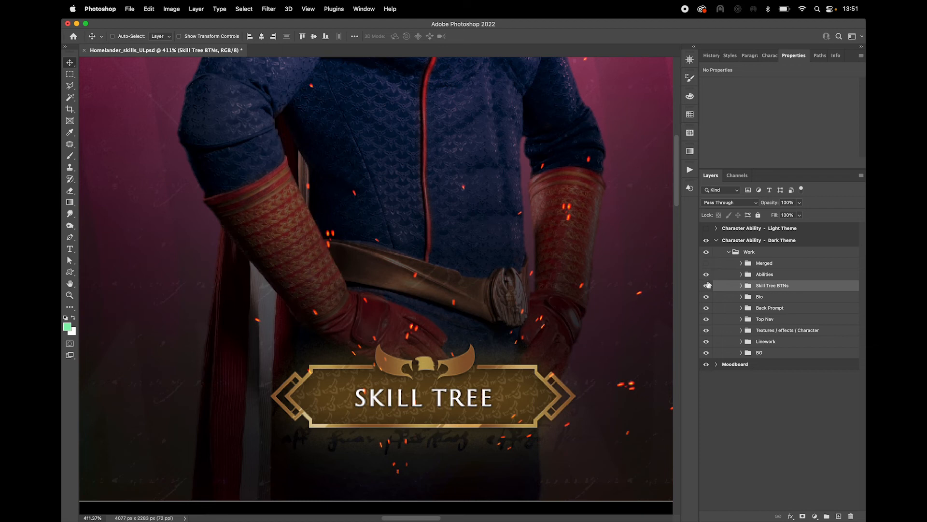
Examine the grid of available ability badges, including the highlighted laser-eyes badge.
drag(378, 245, 644, 362)
drag(391, 215, 456, 344)
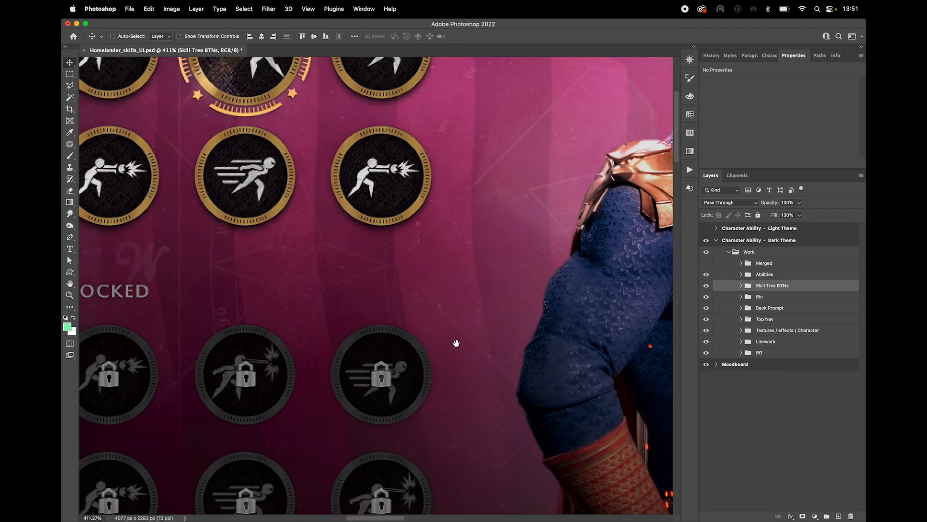
scroll(416, 309, down, 3)
drag(368, 229, 401, 303)
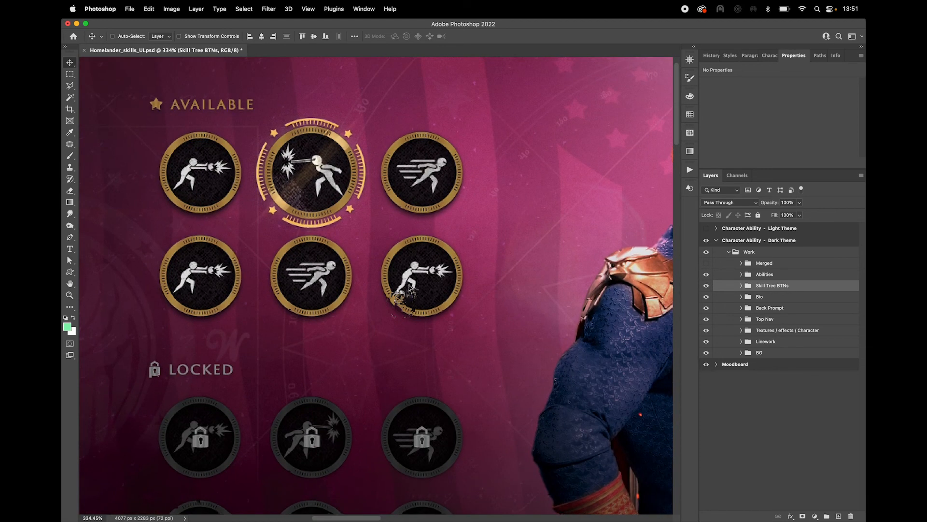
scroll(410, 285, down, 2)
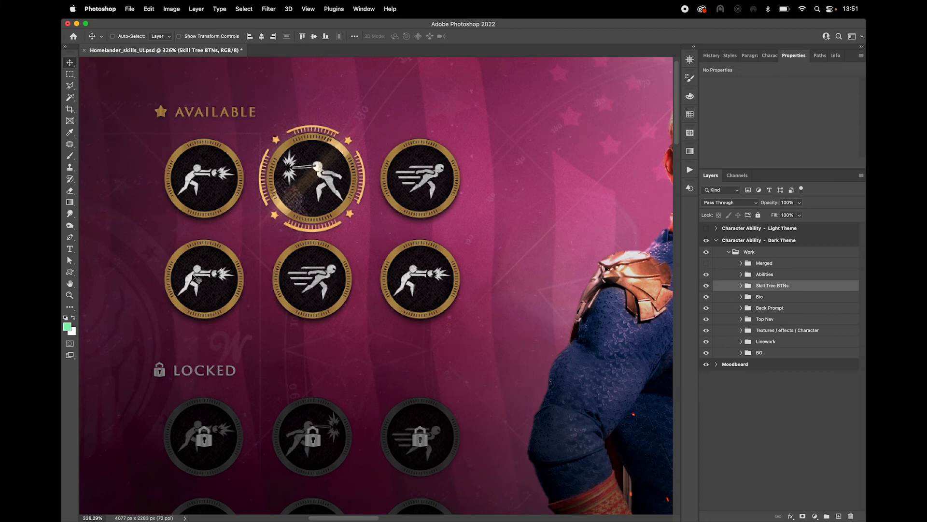
scroll(293, 252, down, 3)
drag(480, 246, 427, 253)
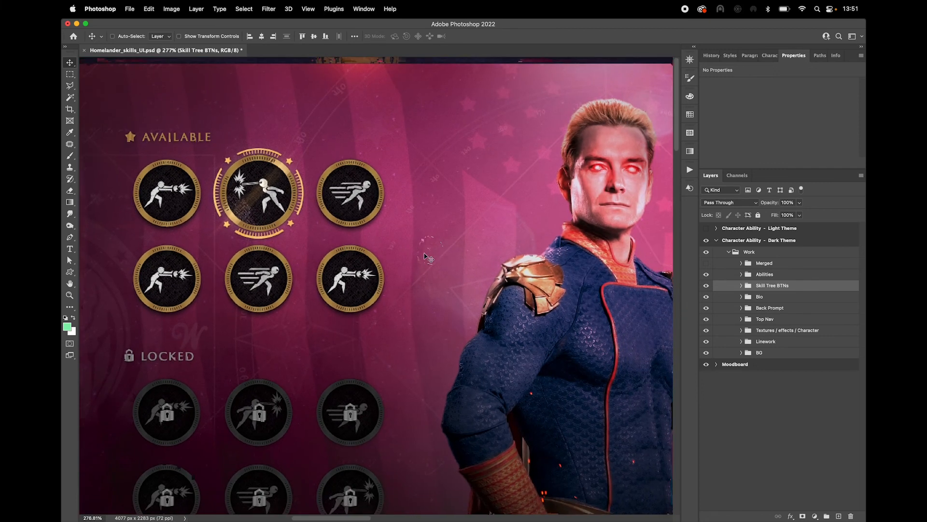
scroll(158, 193, up, 10)
scroll(158, 193, down, 2)
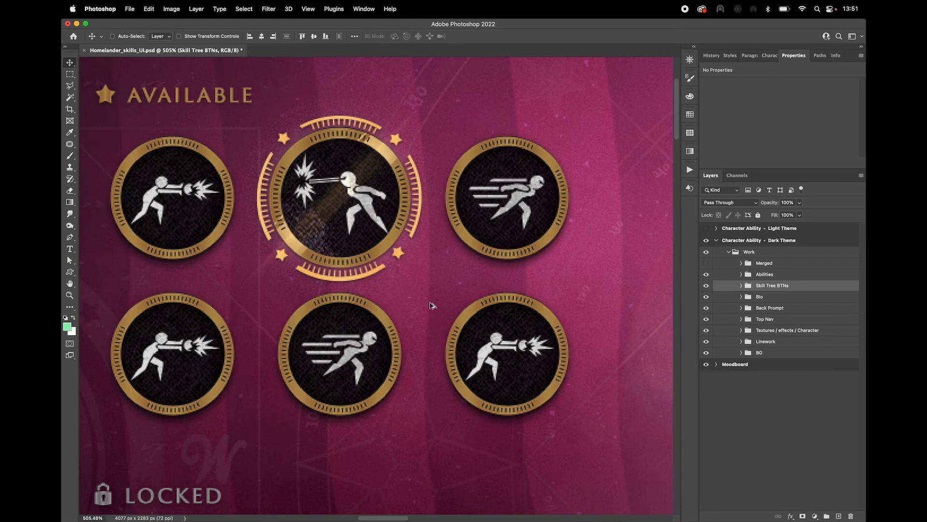
Examine how the available and locked ability sections are laid out beside the character and below the navigation.
scroll(434, 308, down, 4)
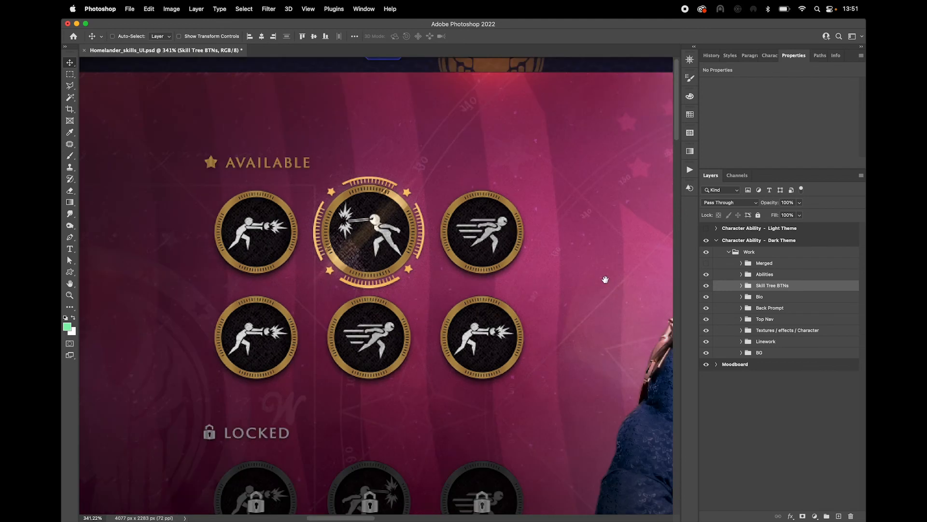
scroll(596, 287, down, 2)
drag(602, 280, 429, 257)
scroll(433, 274, down, 2)
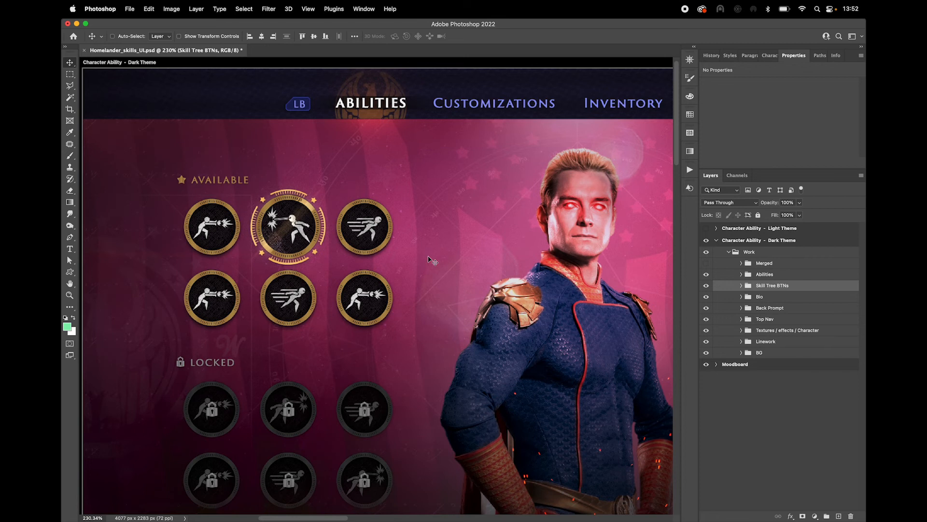
scroll(466, 296, down, 3)
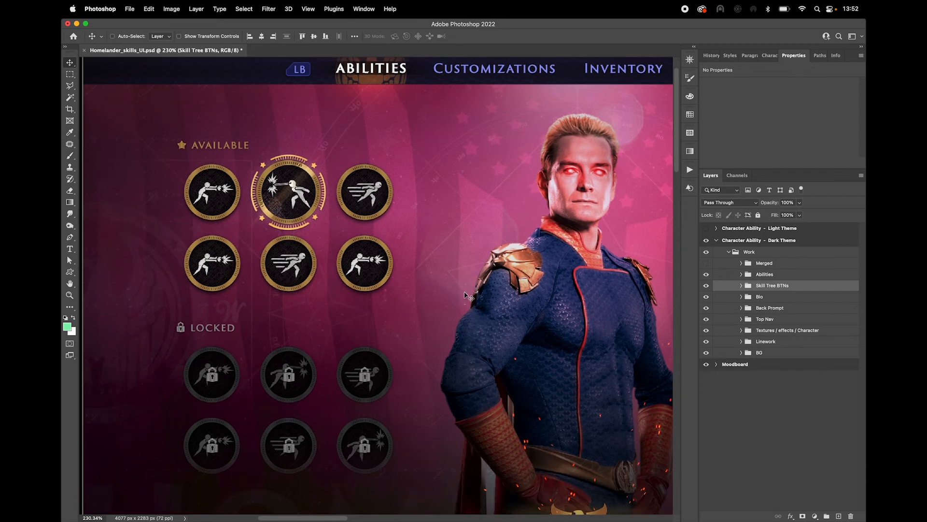
scroll(473, 297, right, 5)
scroll(472, 297, up, 2)
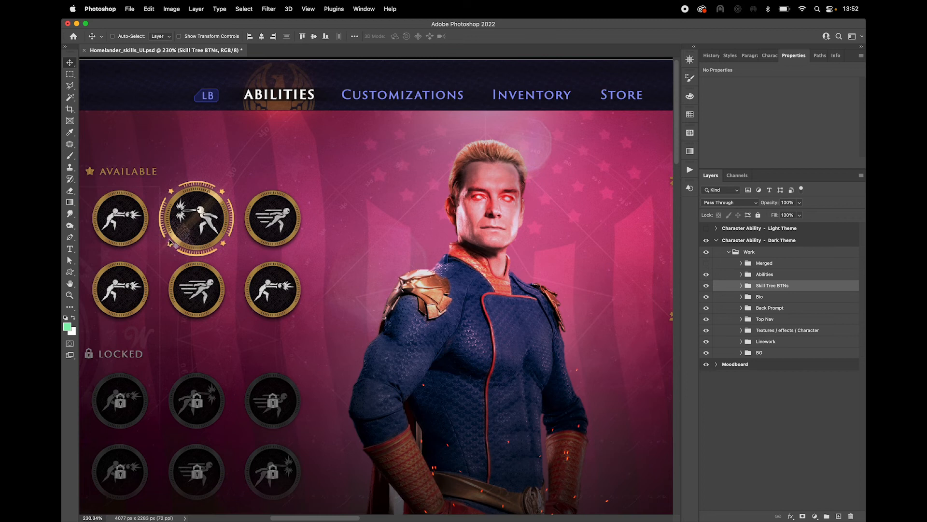
scroll(174, 241, left, 2)
scroll(174, 242, up, 1)
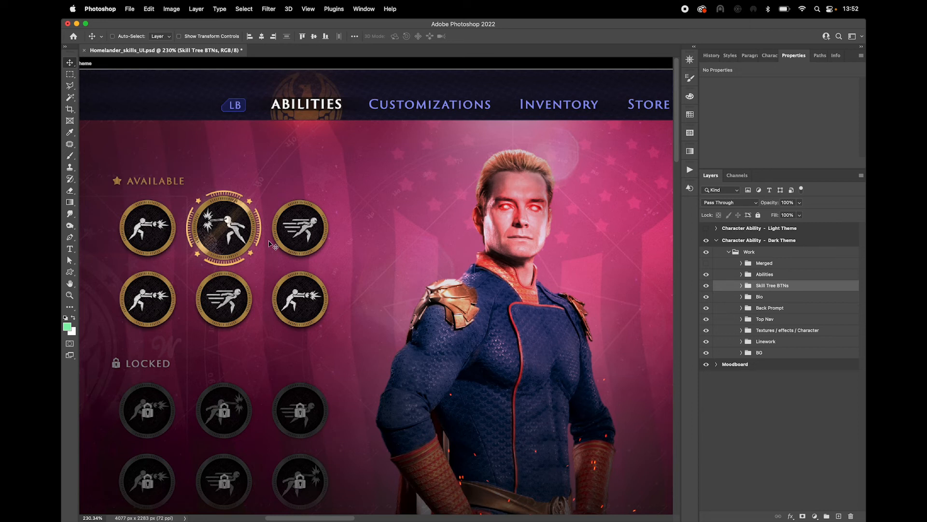
scroll(297, 302, down, 3)
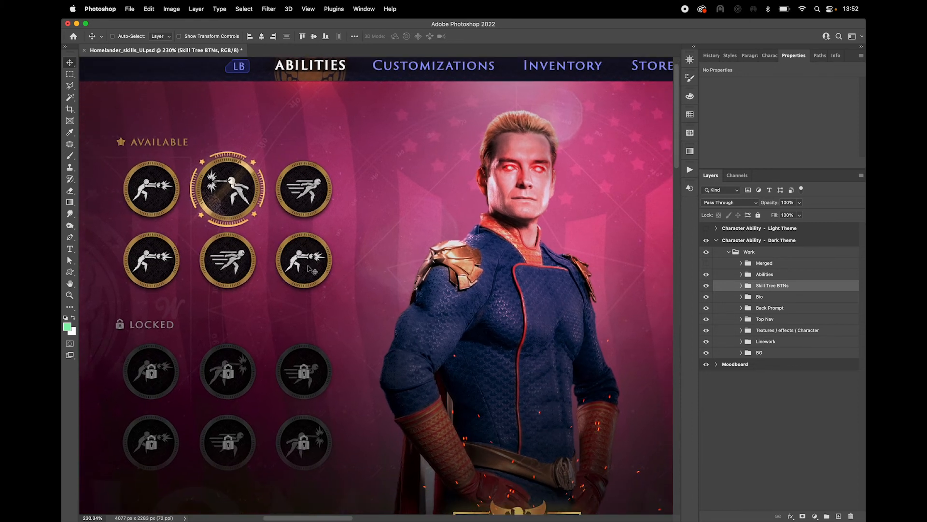
drag(594, 277, 365, 279)
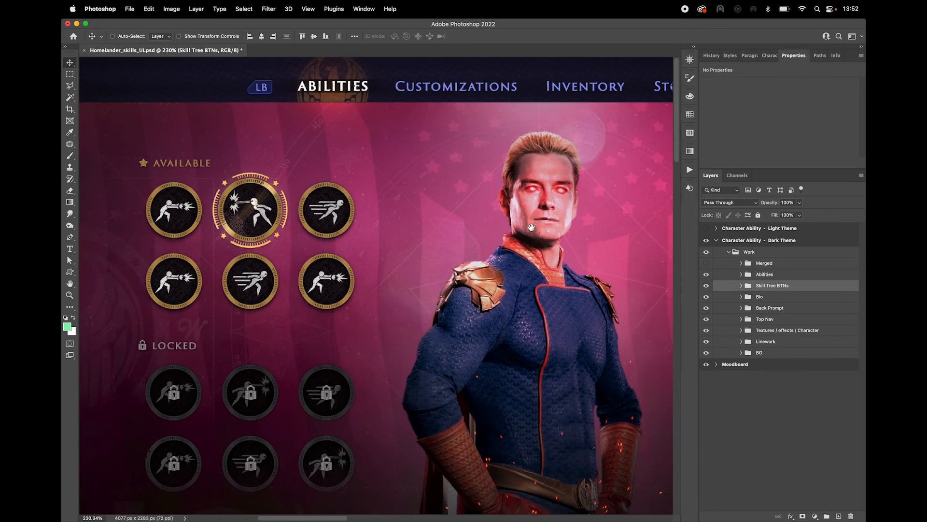
scroll(430, 188, left, 2)
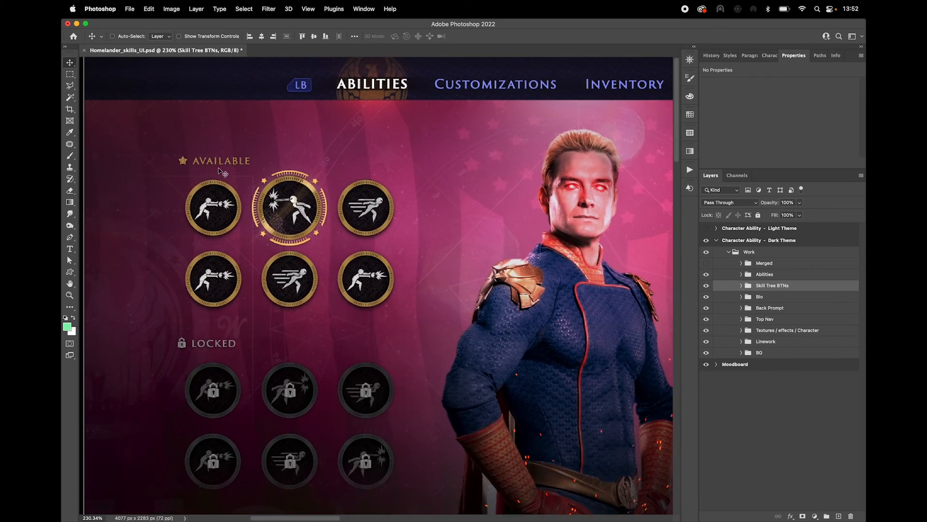
Select the gold ring shape layer of the first available ability badge.
scroll(195, 194, up, 1)
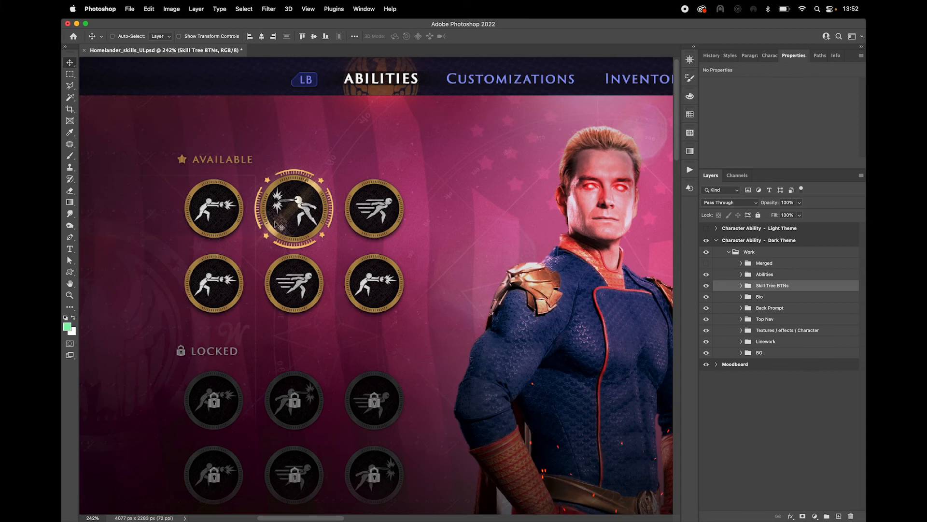
scroll(265, 216, up, 3)
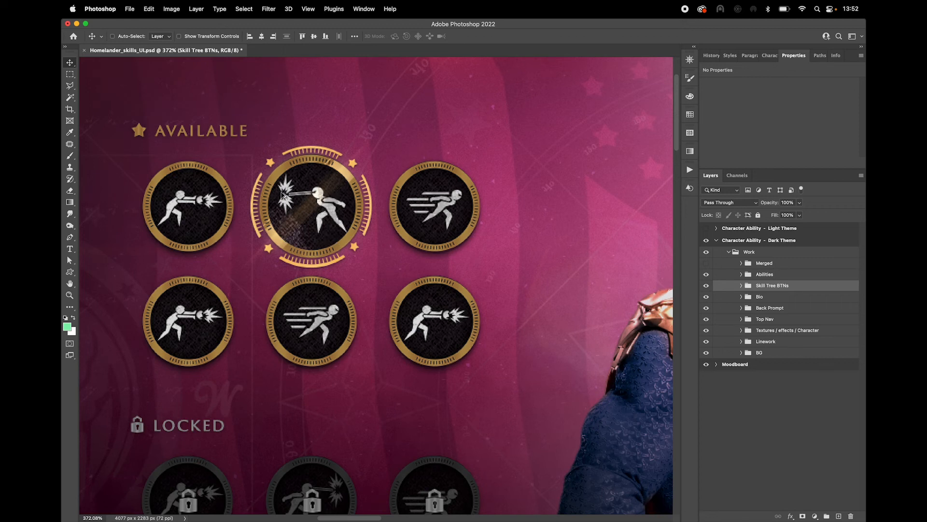
scroll(265, 185, up, 3)
super+click(234, 182)
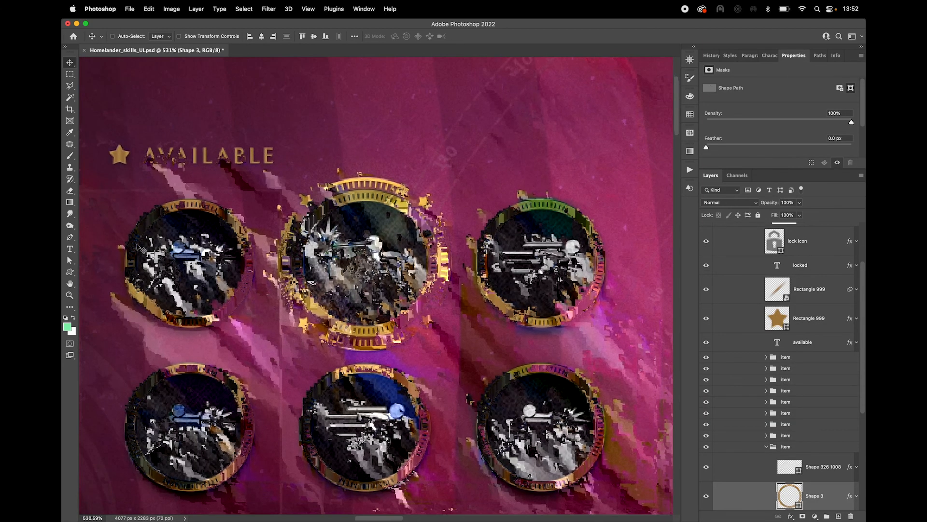
drag(70, 271, 107, 278)
mouse_move(362, 73)
mouse_down()
mouse_move(551, 184)
mouse_move(548, 198)
mouse_up()
key(v)
drag(446, 135, 495, 122)
key(super+z)
key(super+z)
Draw a 101 px circle above the available ability badges, and scale a duplicate of it to 83% about its centre.
key(u)
drag(425, 89, 550, 179)
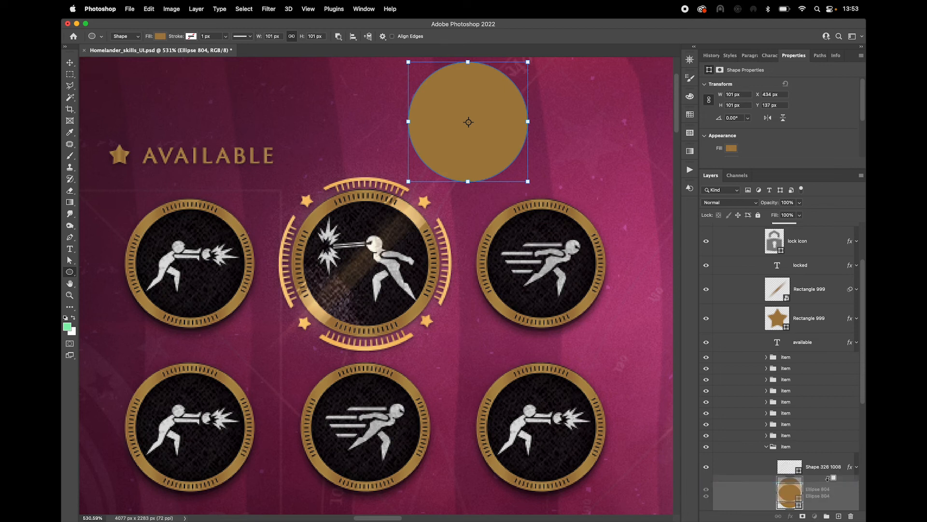
key(super+t)
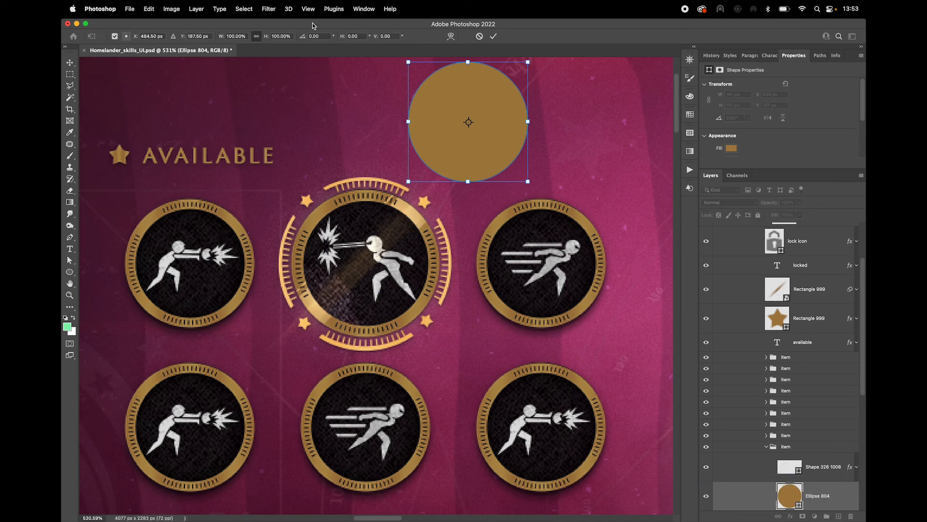
click(244, 37)
text(80)
key(Return)
key(Up)
key(Up)
key(Up)
key(Return)
key(Return)
key(super+j)
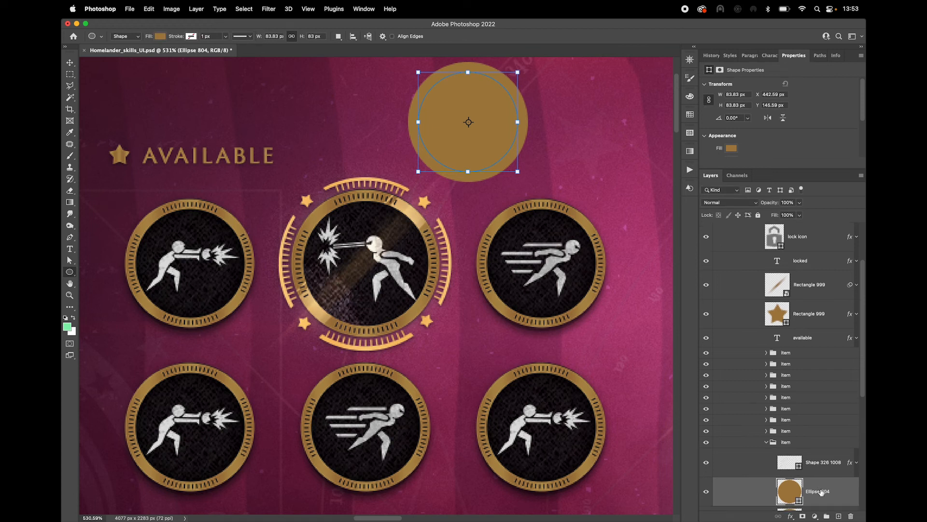
Subtract the smaller circle from the larger one to form a ring, and select the resulting ring layer.
right_click(503, 133)
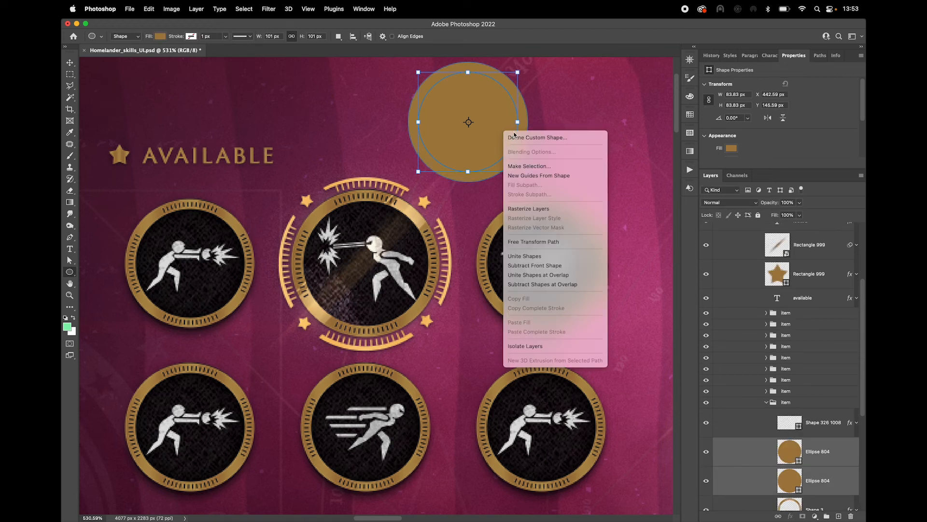
click(557, 266)
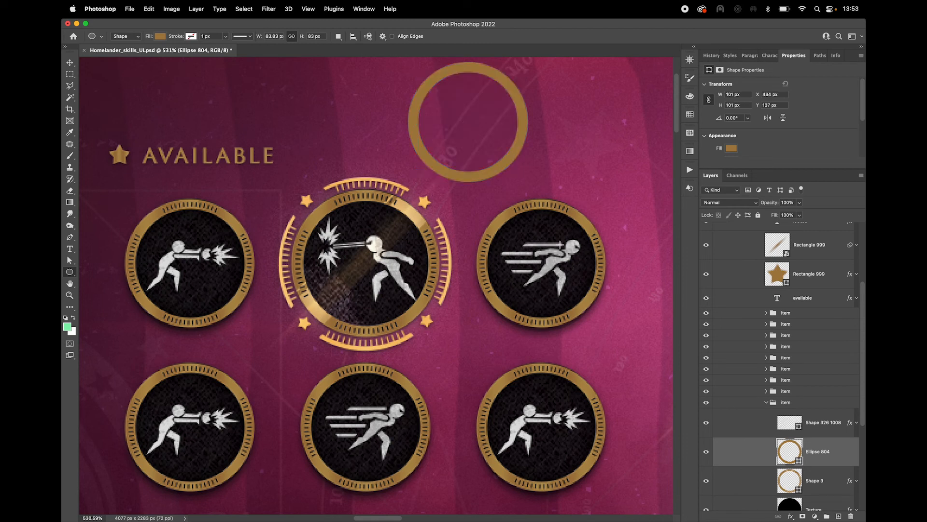
click(817, 427)
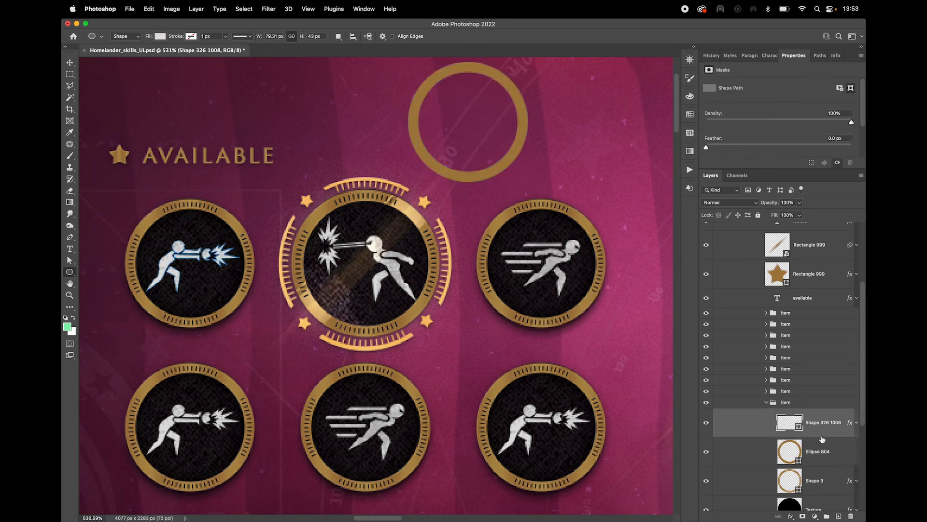
click(824, 453)
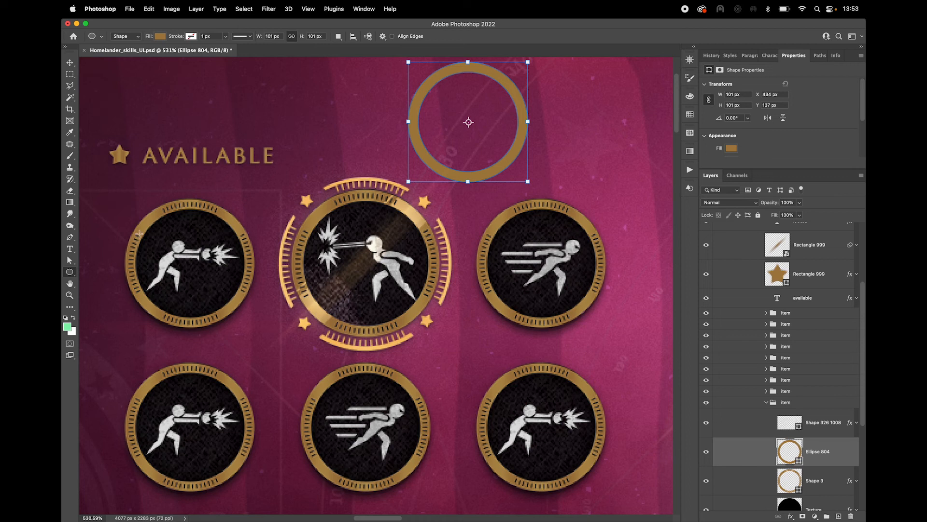
Copy the layer style of Shape 3 onto the new Ellipse 804 ring, and delete that demonstration ring.
right_click(829, 480)
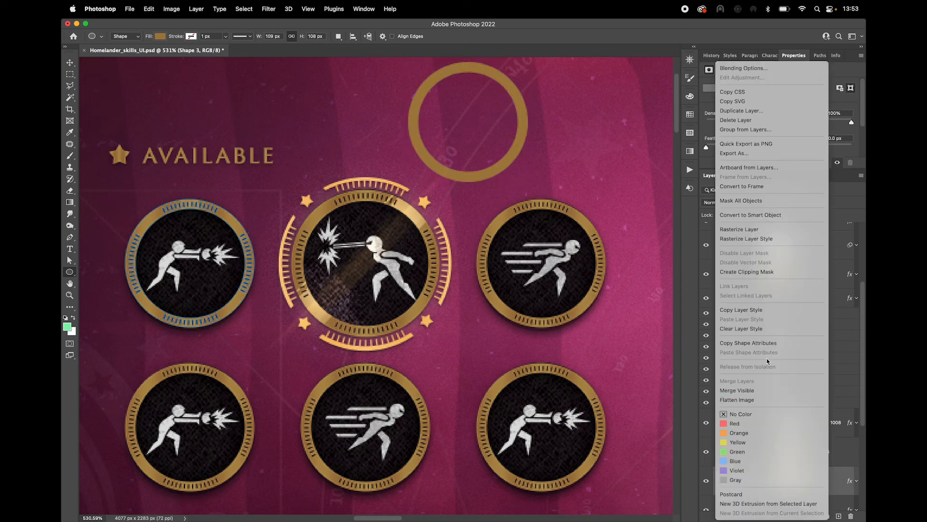
click(741, 309)
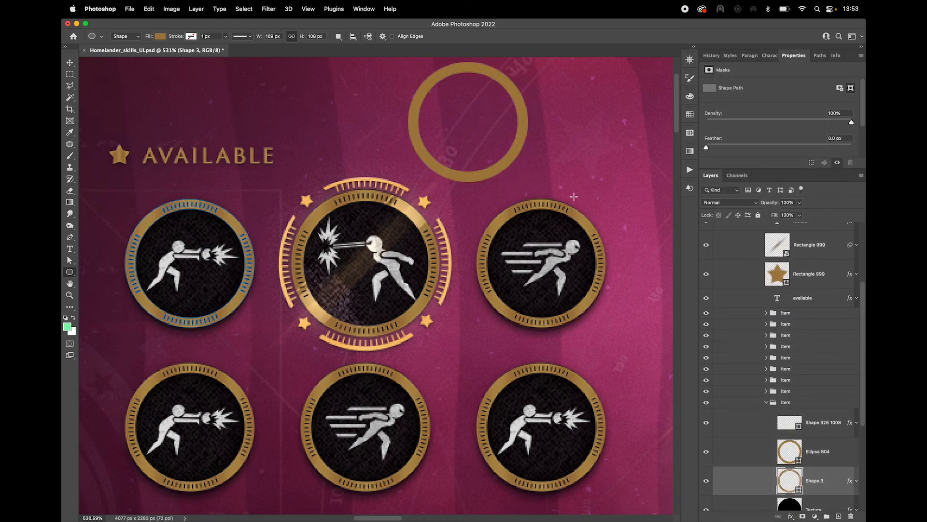
key(v)
super+click(470, 179)
right_click(828, 450)
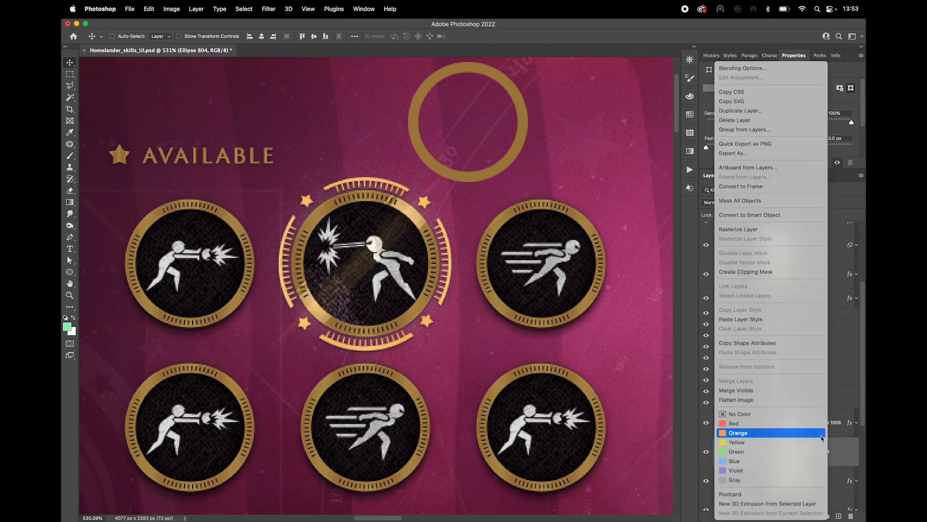
click(744, 319)
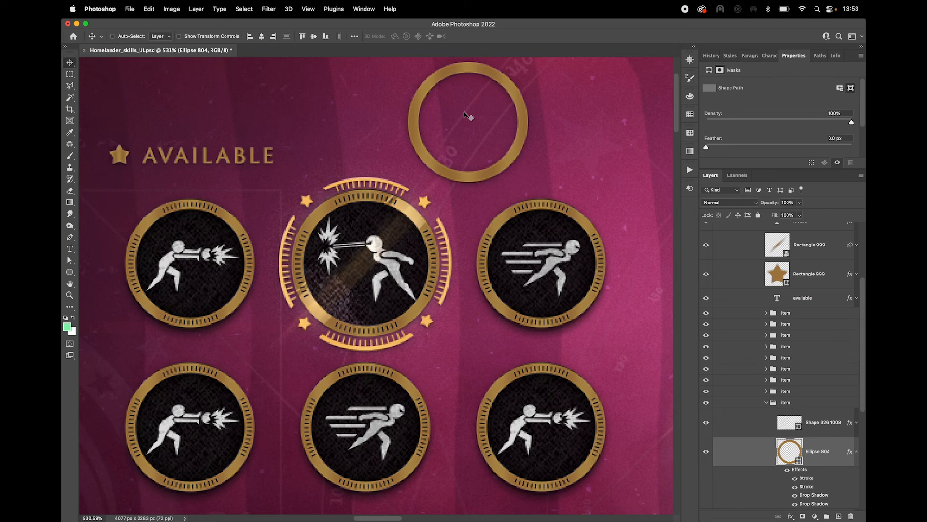
key(Delete)
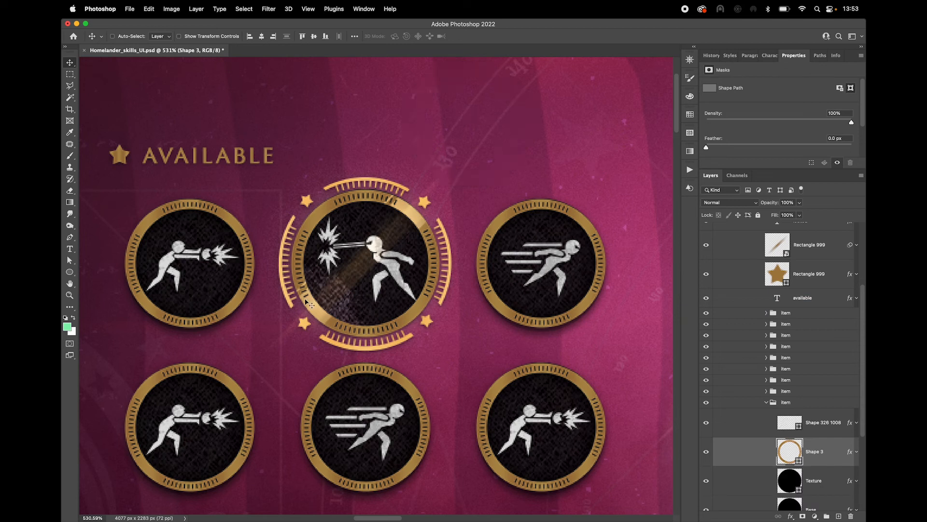
Select the Texture layer of the first ability badge and hide it.
key(alt+bracketleft)
scroll(820, 432, down, 2)
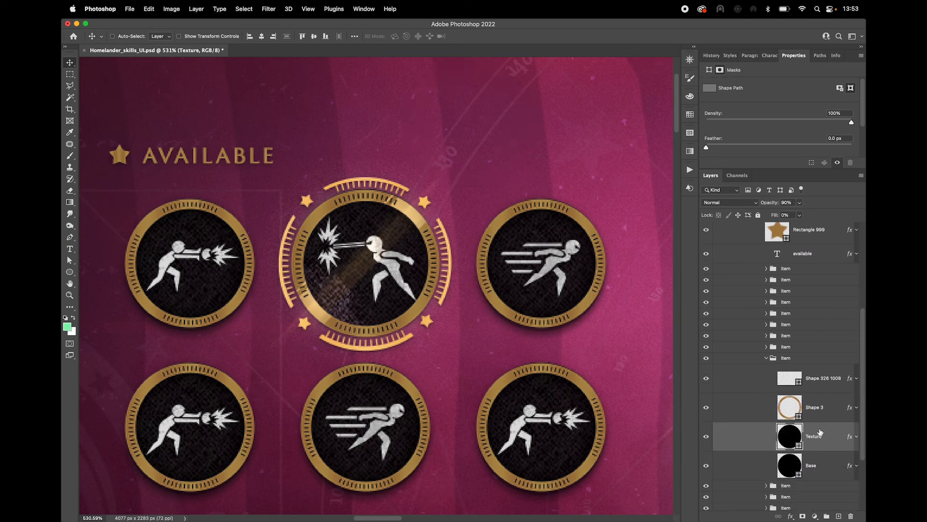
click(706, 437)
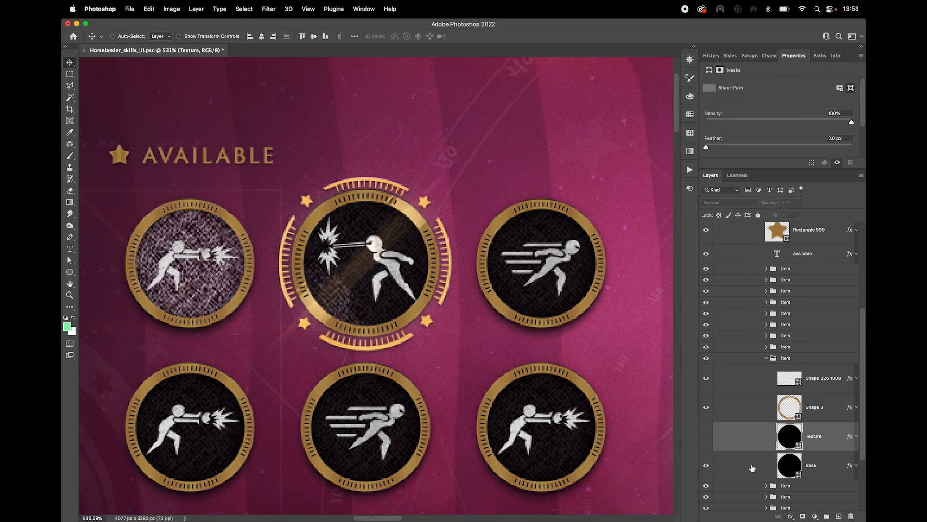
List the Base layer's effects and view its Pattern Overlay and Color Overlay settings.
click(857, 465)
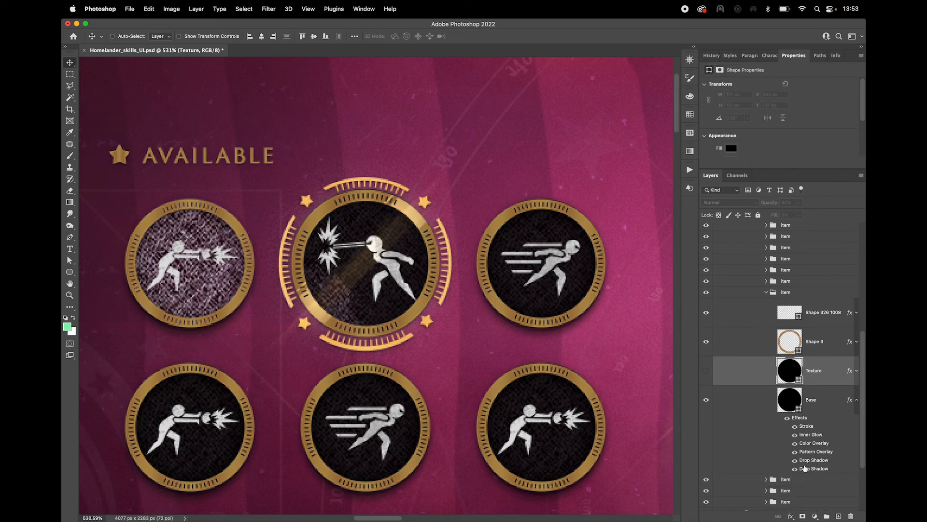
double_click(812, 452)
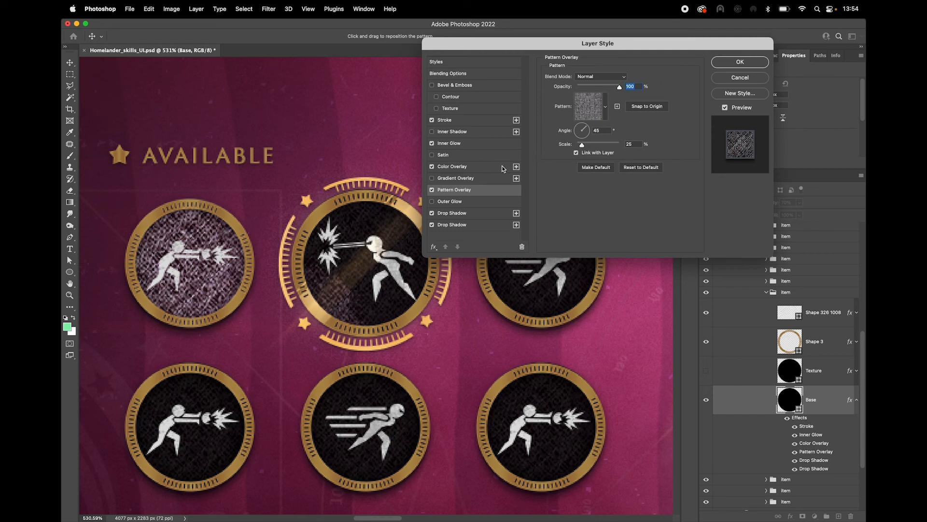
click(461, 169)
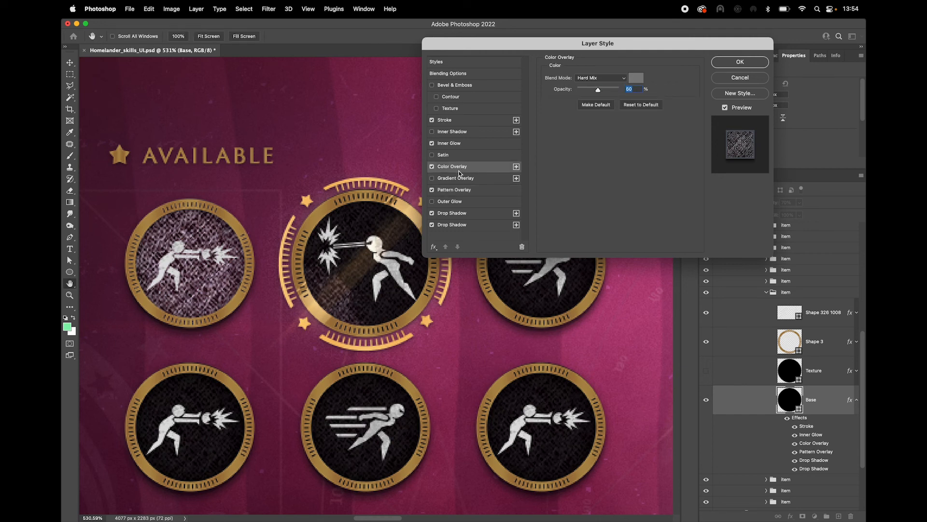
Compare the Base layer with and without its Color Overlay and Inner Glow, leaving both effects on.
click(431, 167)
click(432, 167)
click(432, 167)
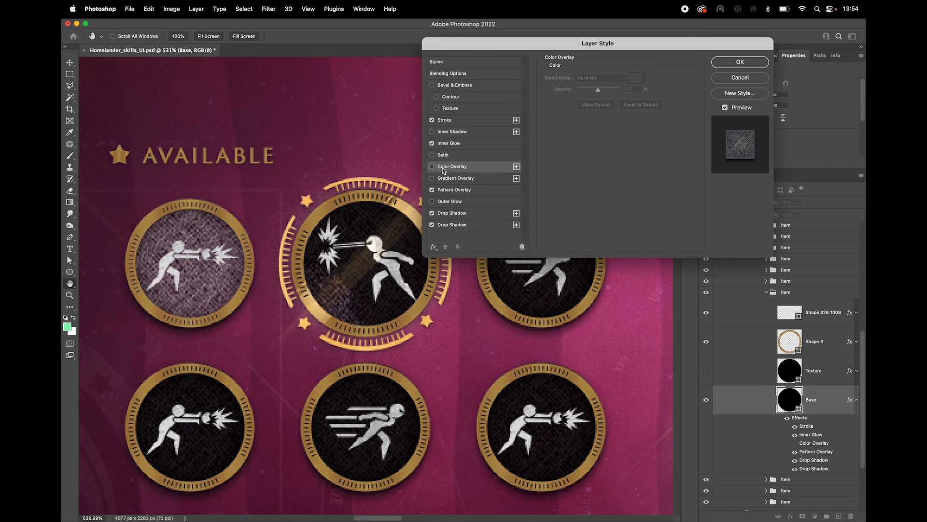
click(432, 168)
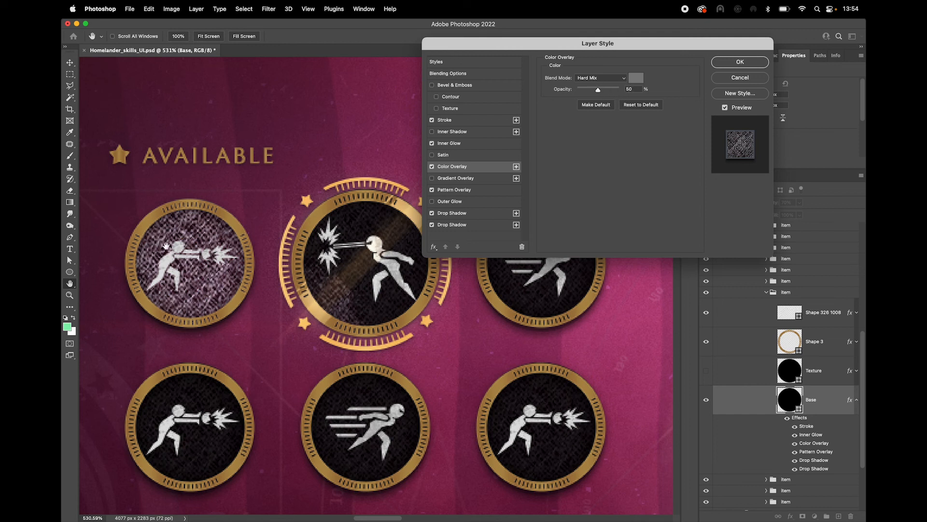
click(457, 145)
click(432, 144)
click(433, 143)
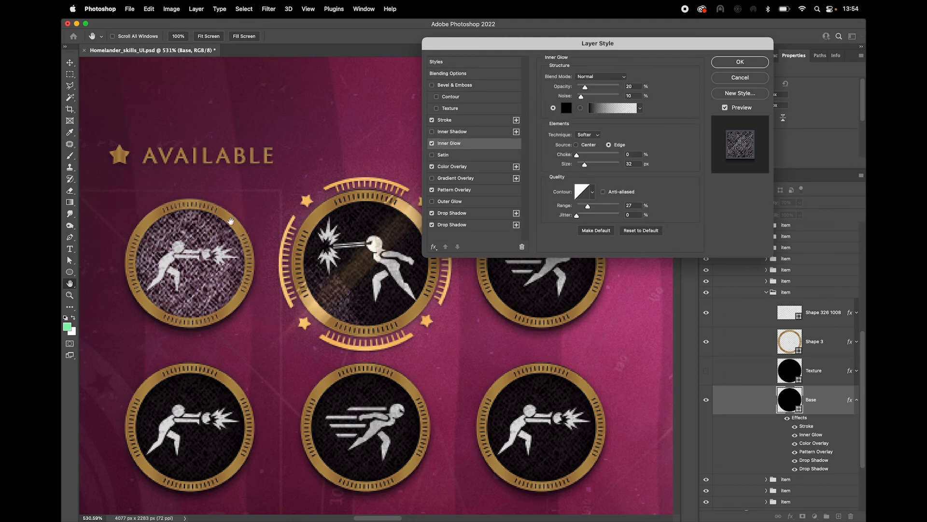
Turn off the Base layer's Stroke effect and apply the layer style.
click(443, 121)
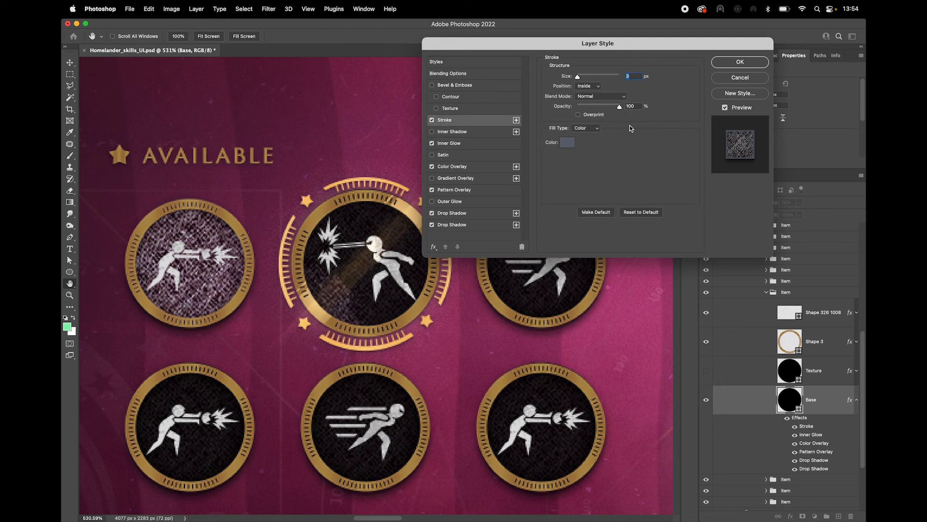
click(432, 120)
click(432, 119)
click(432, 119)
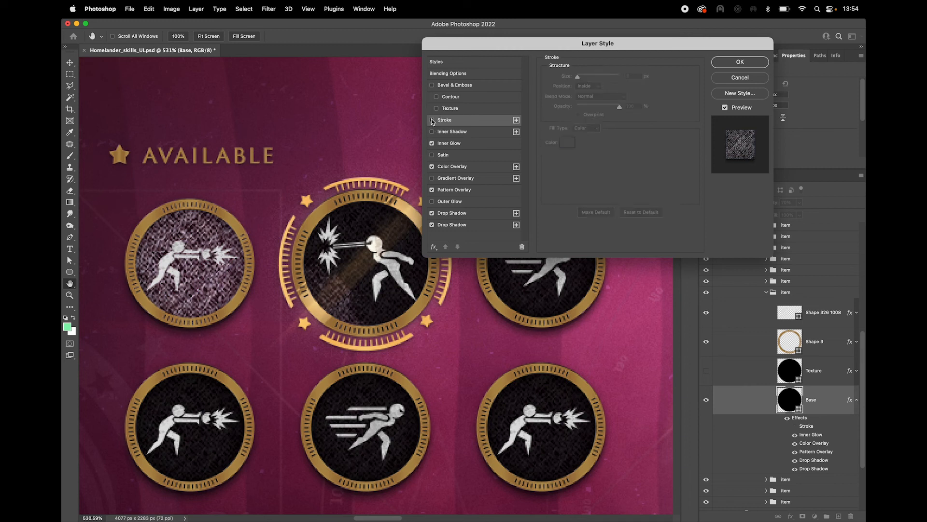
click(431, 120)
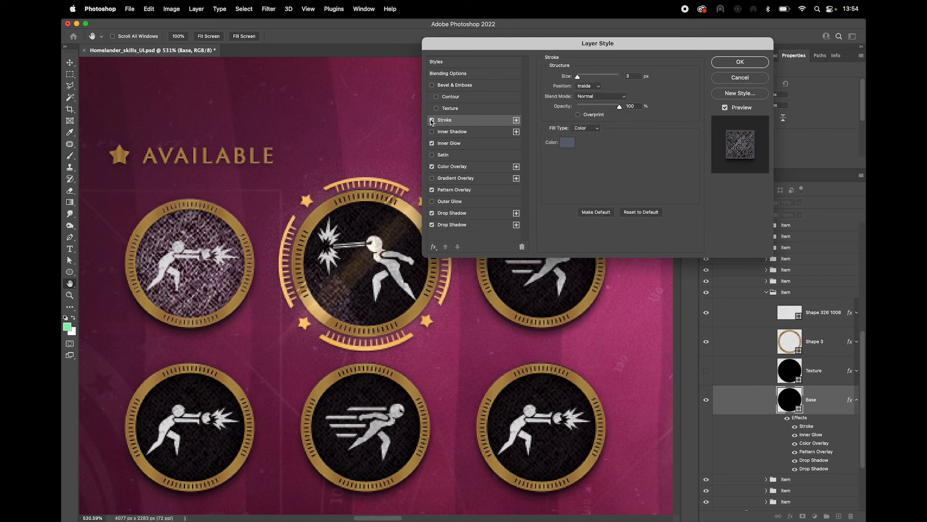
click(432, 120)
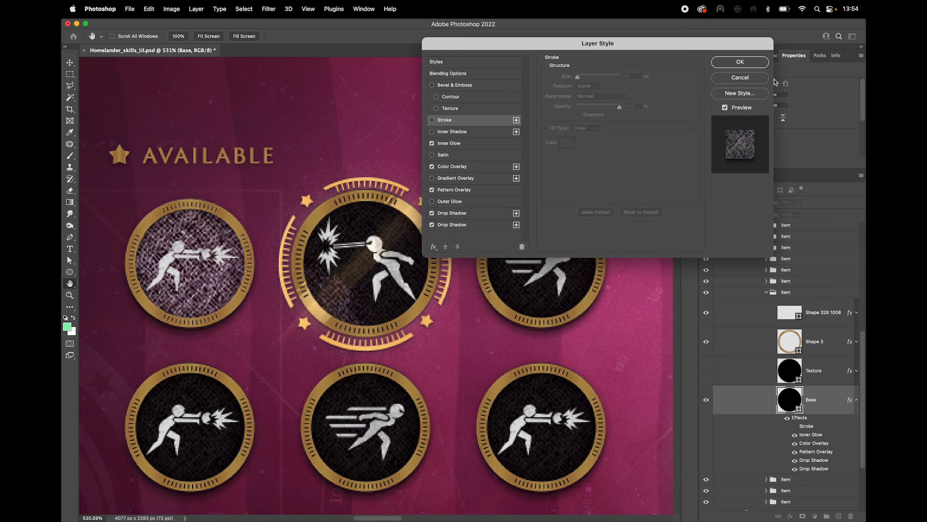
click(740, 62)
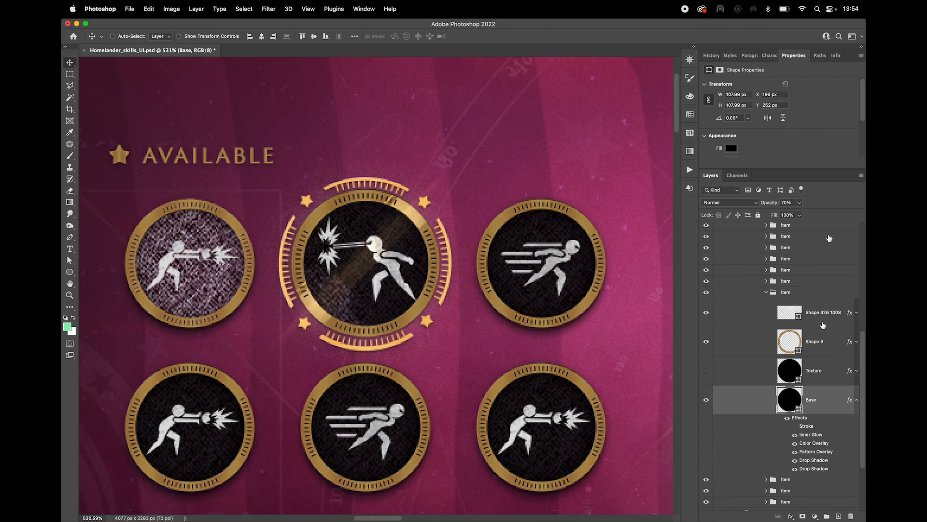
Show the first badge's Texture layer again and open its Pattern Overlay settings.
click(706, 371)
click(826, 370)
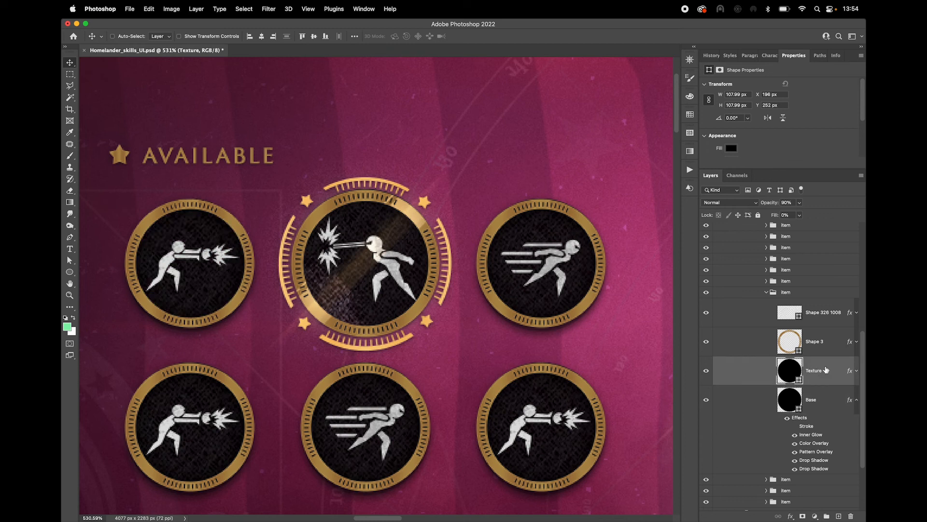
click(857, 371)
double_click(816, 423)
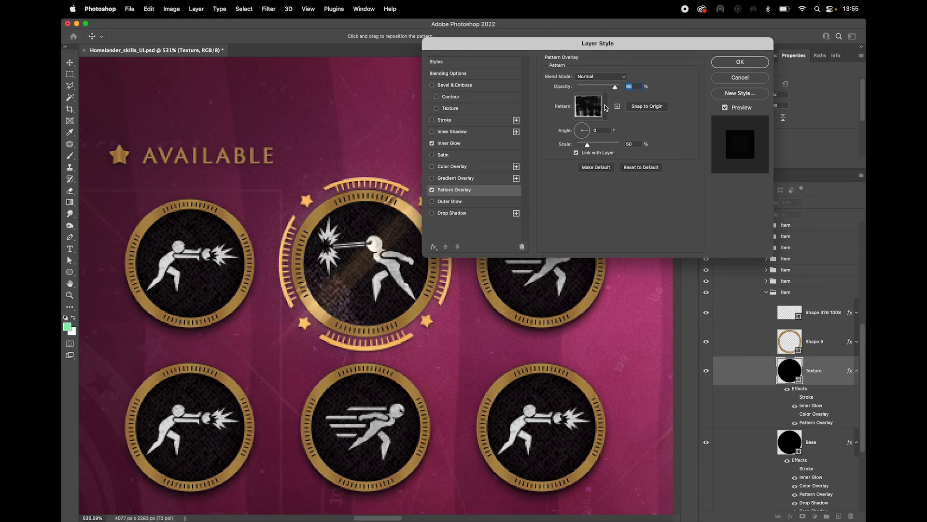
Browse the Gabor_Patterns_Set_1 pattern library and look through the patterns in its Dirt group.
click(607, 107)
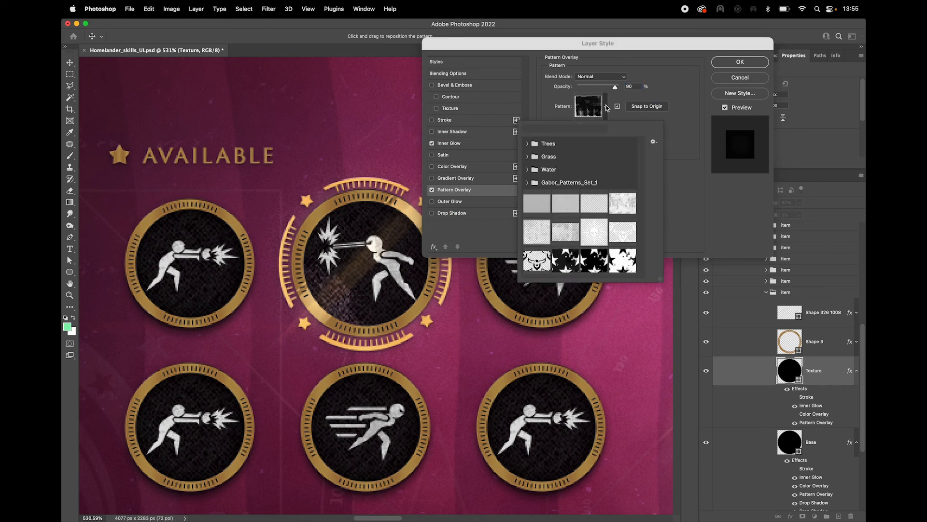
click(607, 107)
click(607, 108)
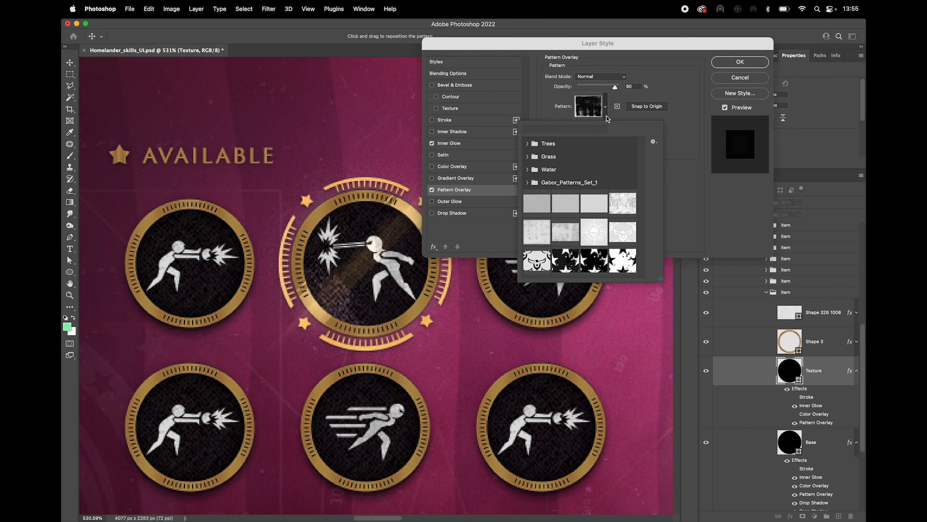
click(533, 183)
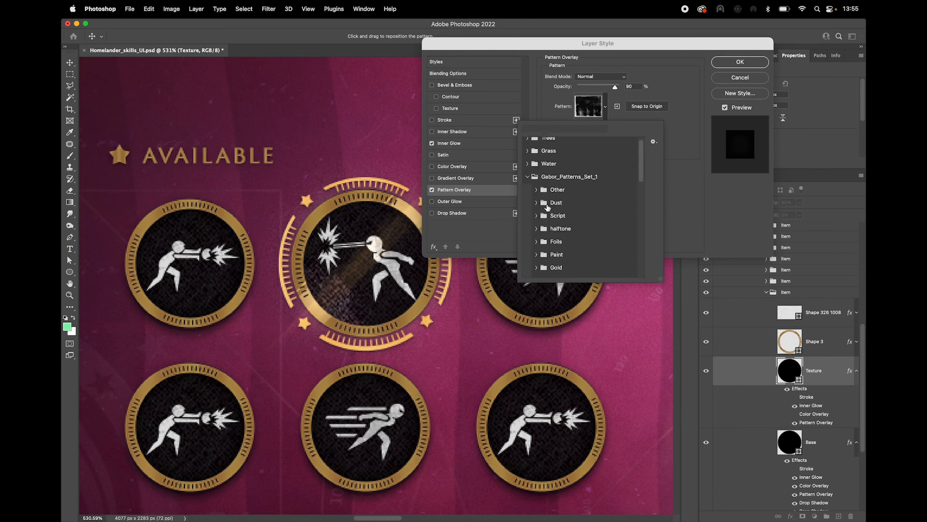
scroll(560, 208, down, 1)
scroll(560, 207, down, 6)
scroll(575, 214, down, 5)
scroll(574, 212, down, 3)
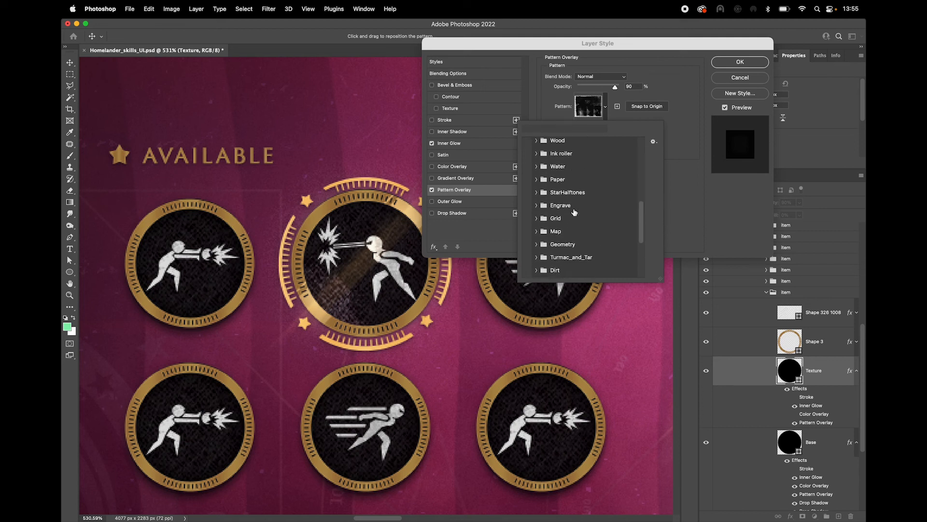
click(536, 270)
scroll(579, 225, down, 2)
scroll(579, 225, down, 3)
scroll(560, 259, down, 1)
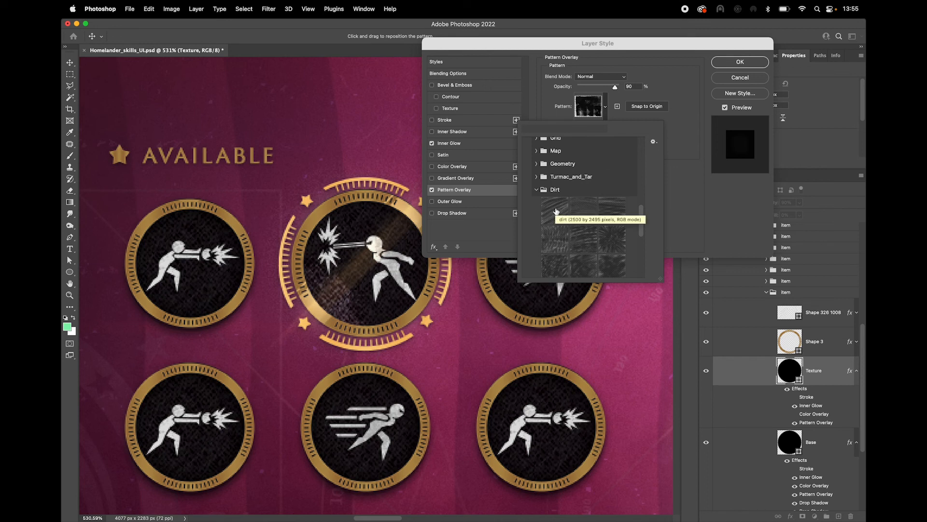
Switch to Safari and open texturelabs.org to view its featured textures.
mouse_move(276, 515)
click(247, 516)
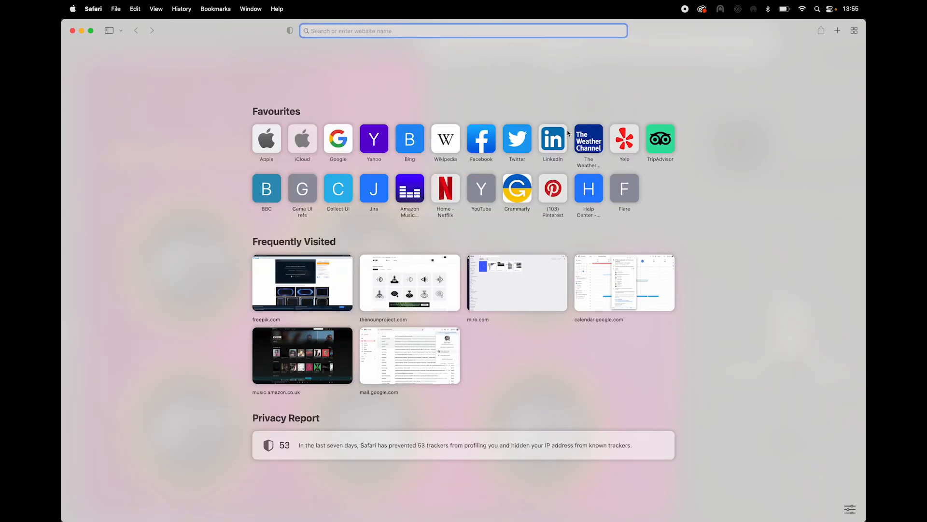
text(texturelabs.org)
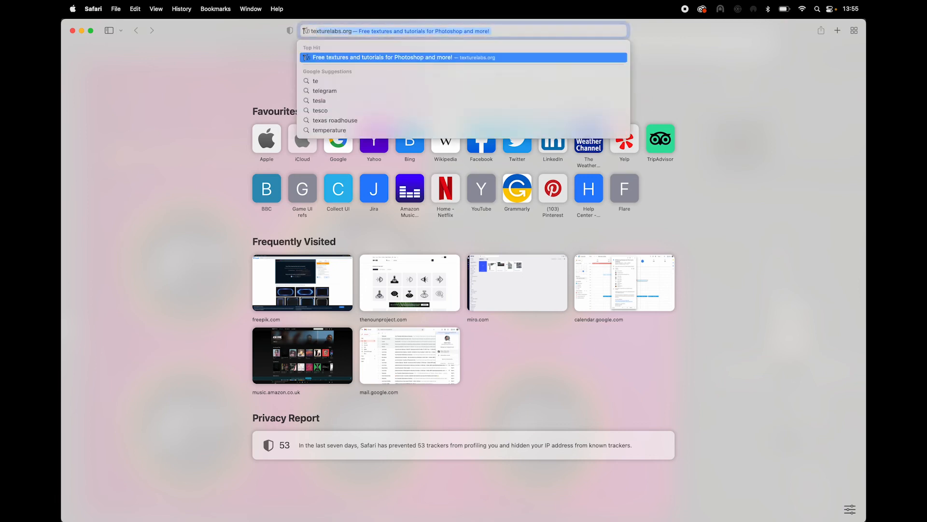
key(Return)
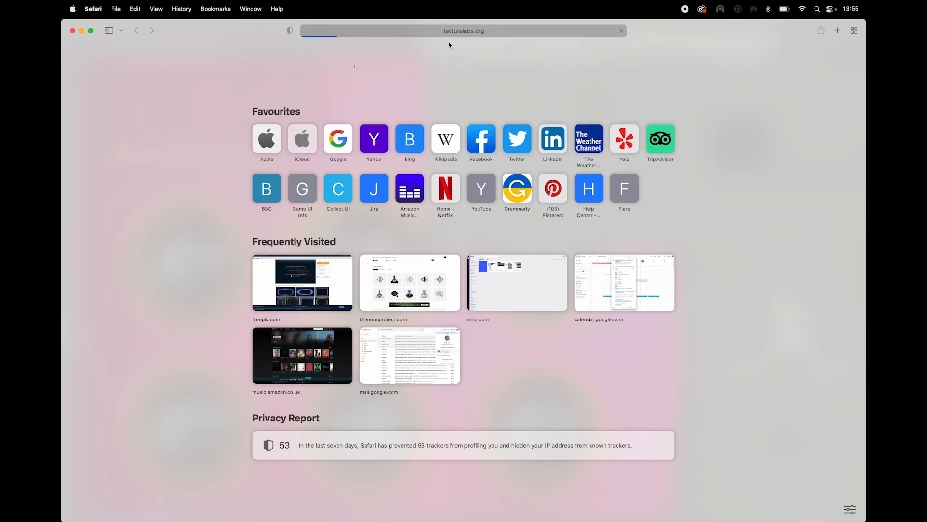
scroll(351, 247, down, 6)
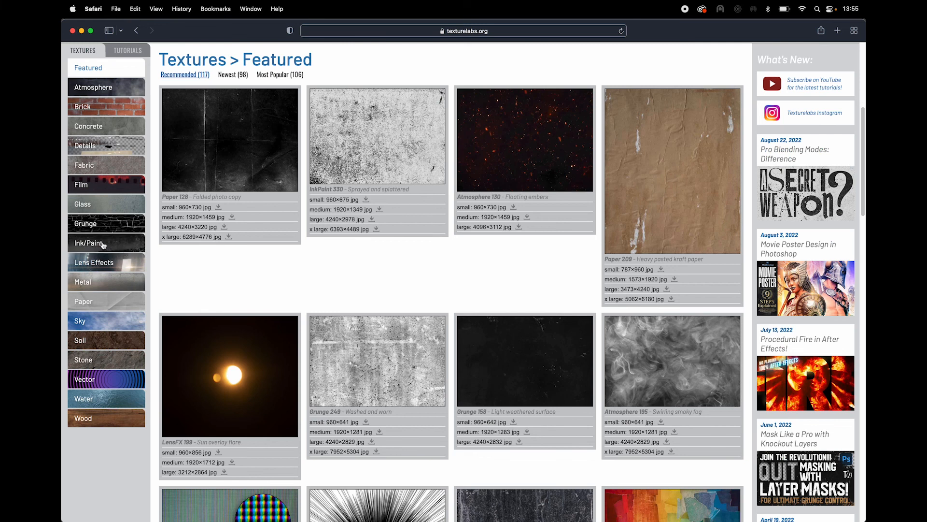
Open the Ink/Paint texture category and look through its first page.
click(103, 244)
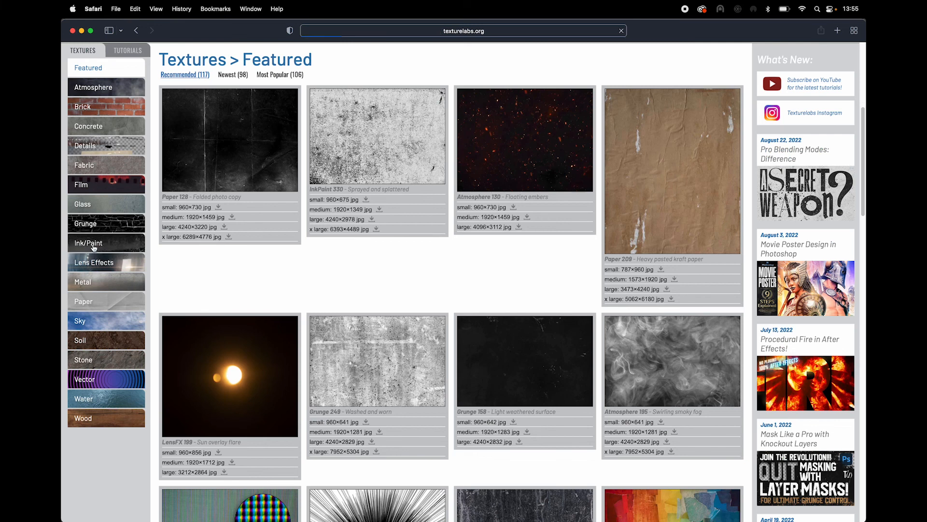
scroll(510, 274, down, 3)
scroll(511, 274, down, 15)
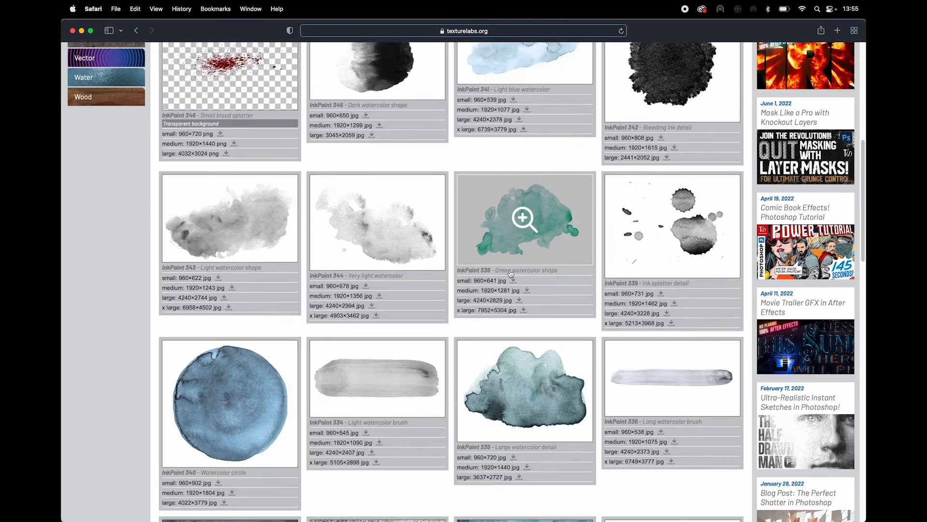
scroll(511, 272, down, 1)
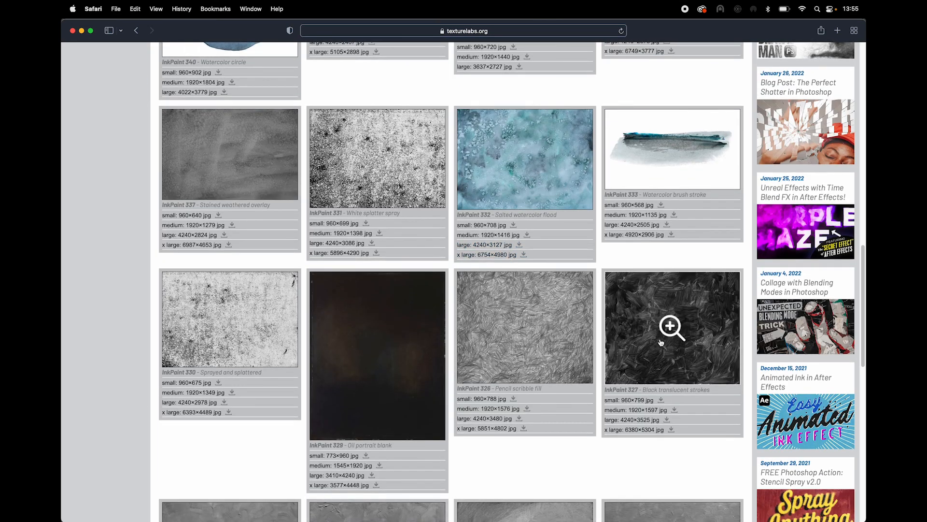
scroll(674, 356, down, 5)
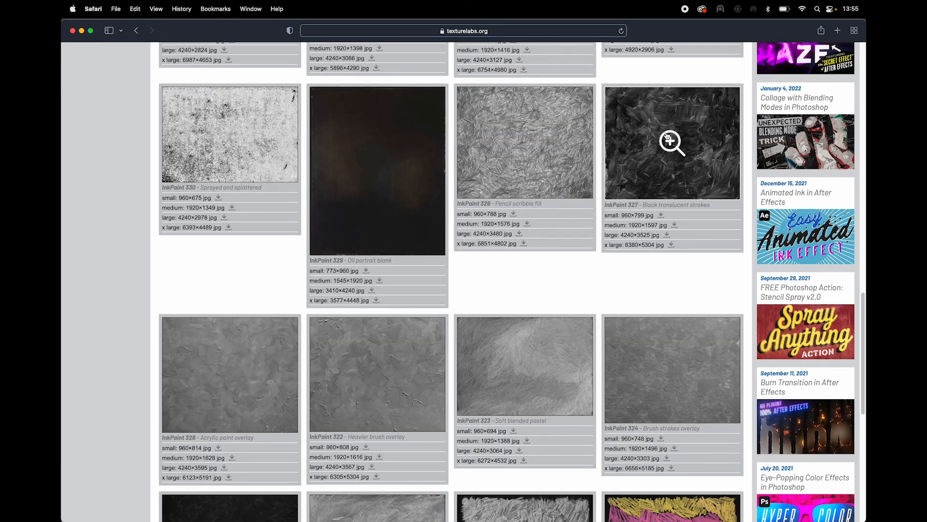
scroll(667, 138, down, 9)
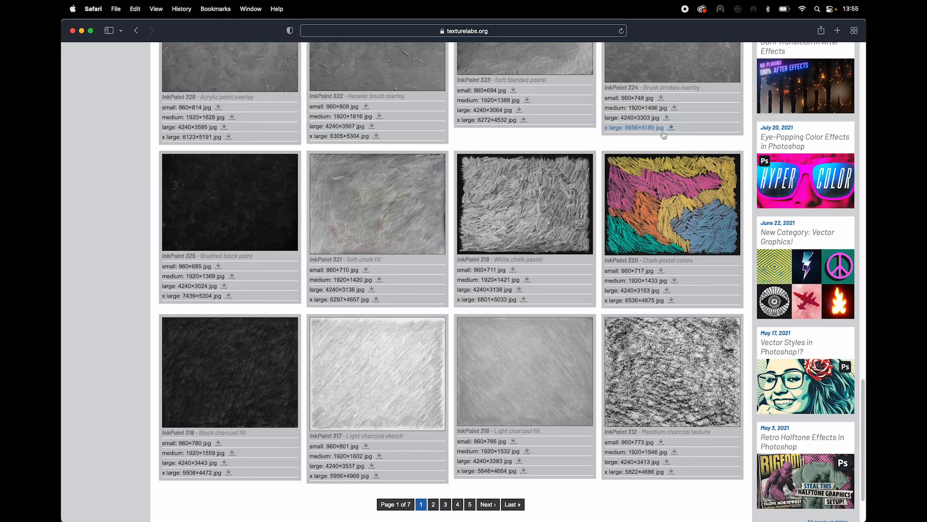
scroll(434, 431, down, 2)
Look through the Ink/Paint textures on pages 2 and 5.
click(434, 431)
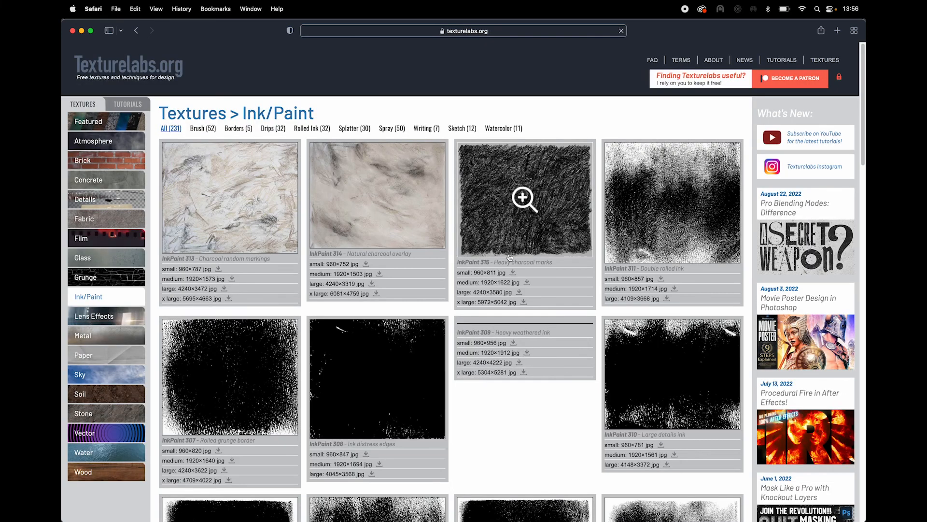
scroll(507, 256, down, 4)
scroll(507, 256, down, 20)
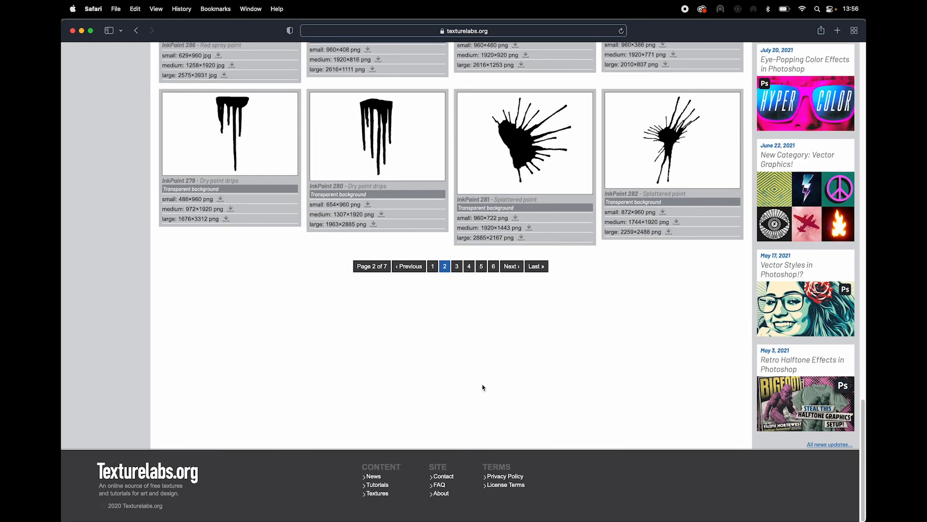
click(482, 267)
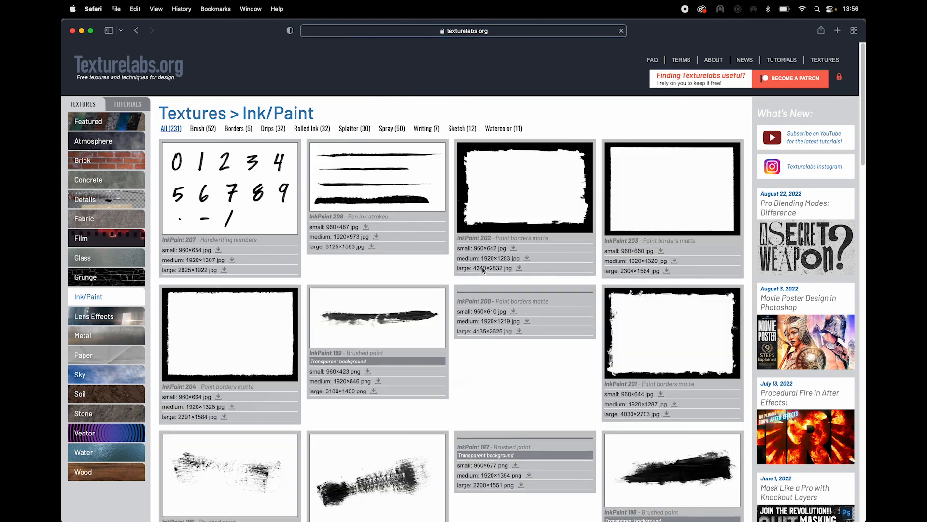
scroll(598, 231, down, 6)
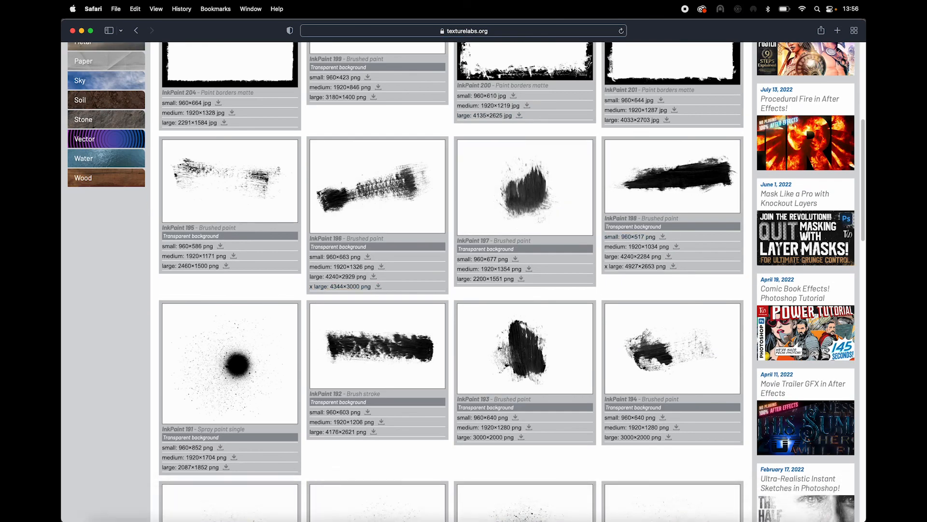
Switch back to Photoshop, compare the Texture layer with and without its Inner Glow, and close the layer style settings with the glow on.
click(306, 514)
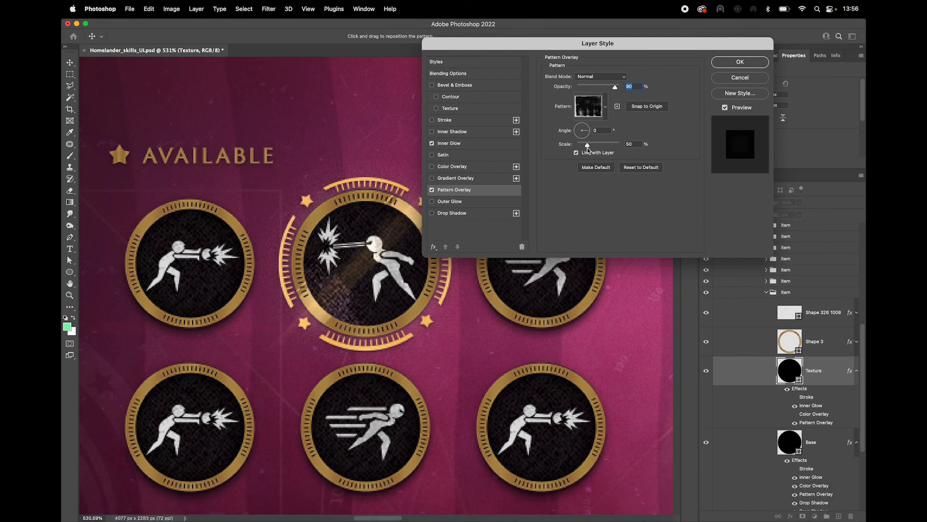
click(457, 144)
click(433, 143)
click(432, 144)
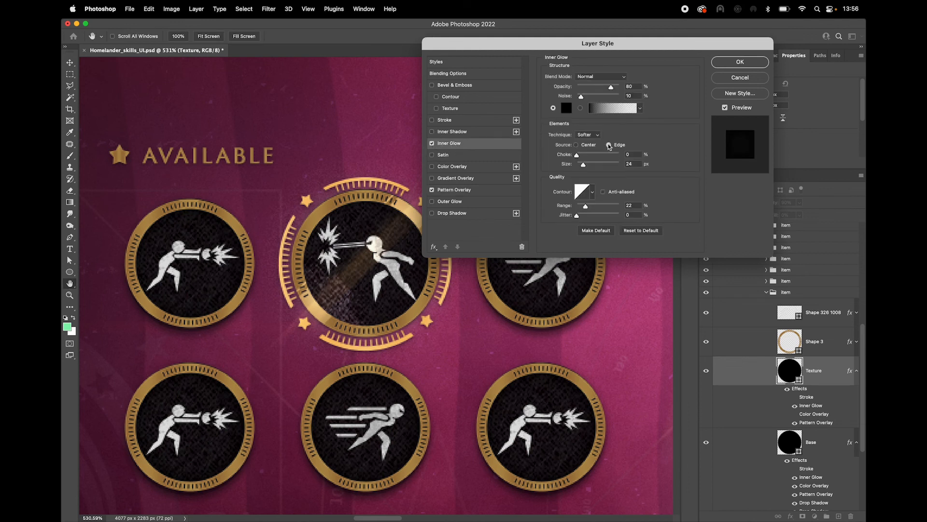
click(740, 62)
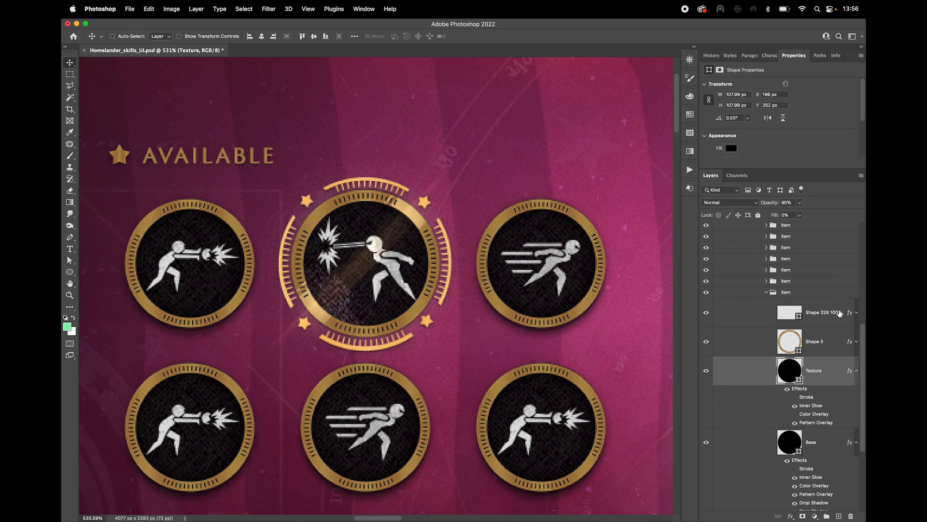
Select the icon layer Shape 326 1008, view its solid fill colour, and close the colour picker without changing it.
click(790, 317)
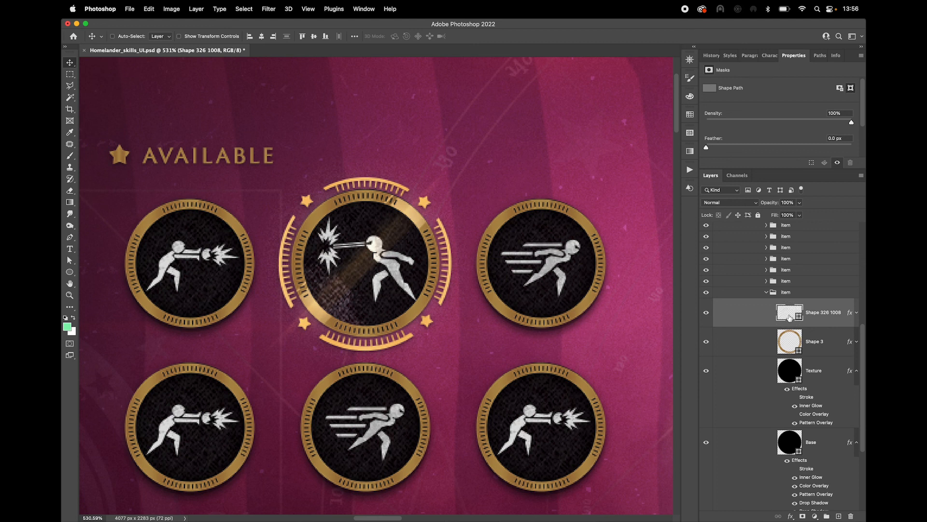
double_click(789, 316)
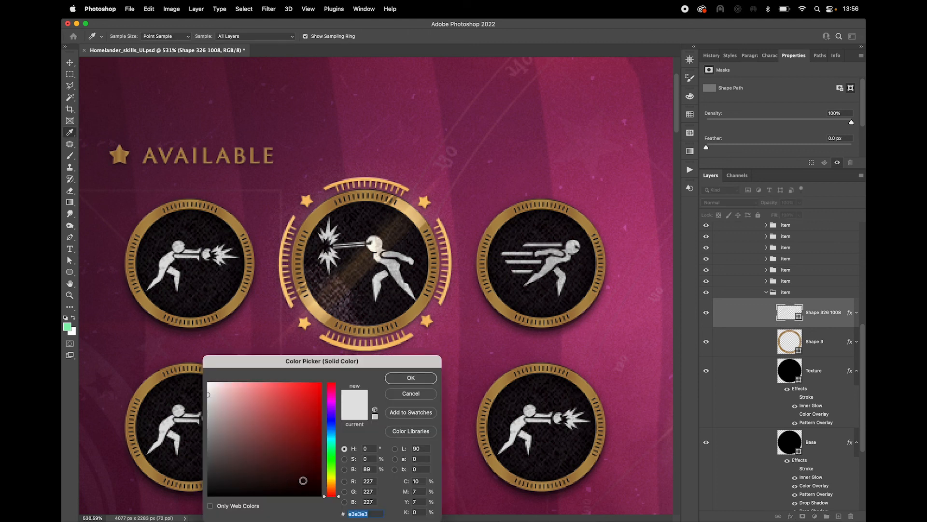
drag(259, 366, 390, 198)
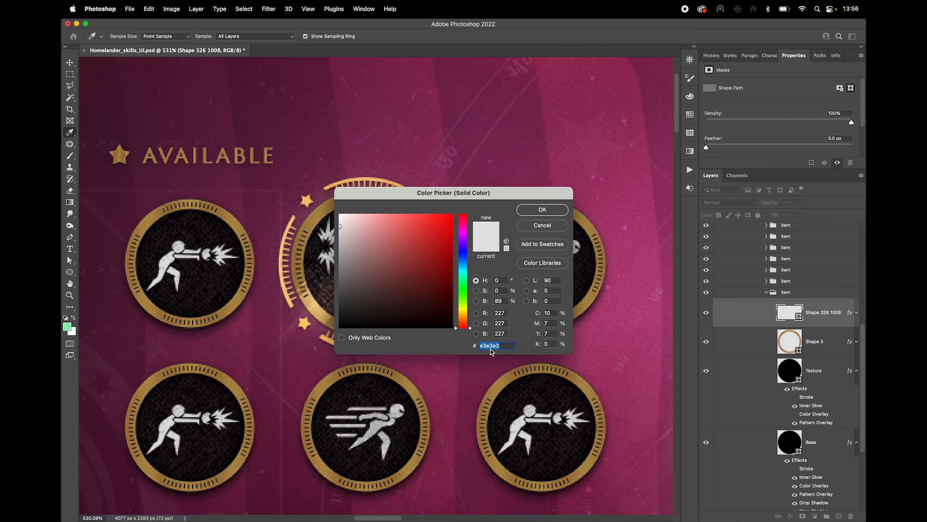
click(538, 211)
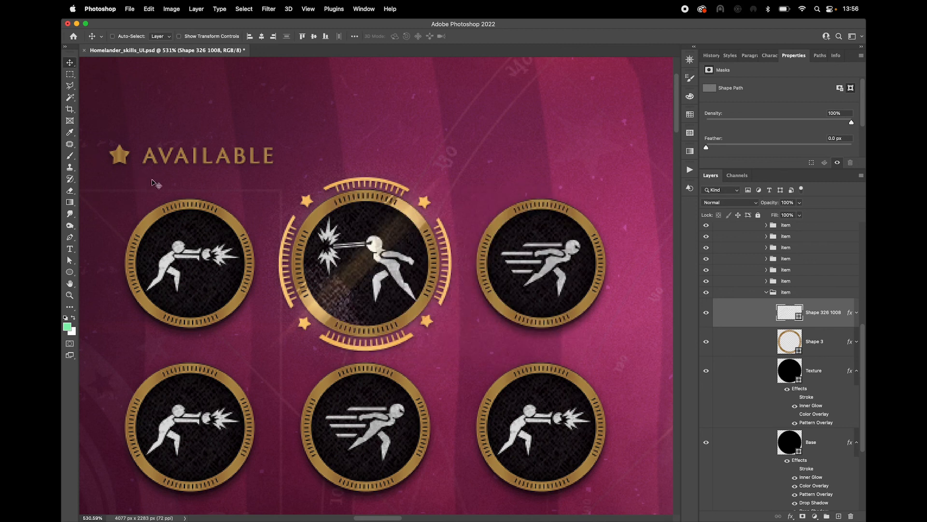
Inspect the Pattern Overlay settings and pattern library of icon layer Shape 326 1008, and compare the icon with and without the overlay.
click(857, 312)
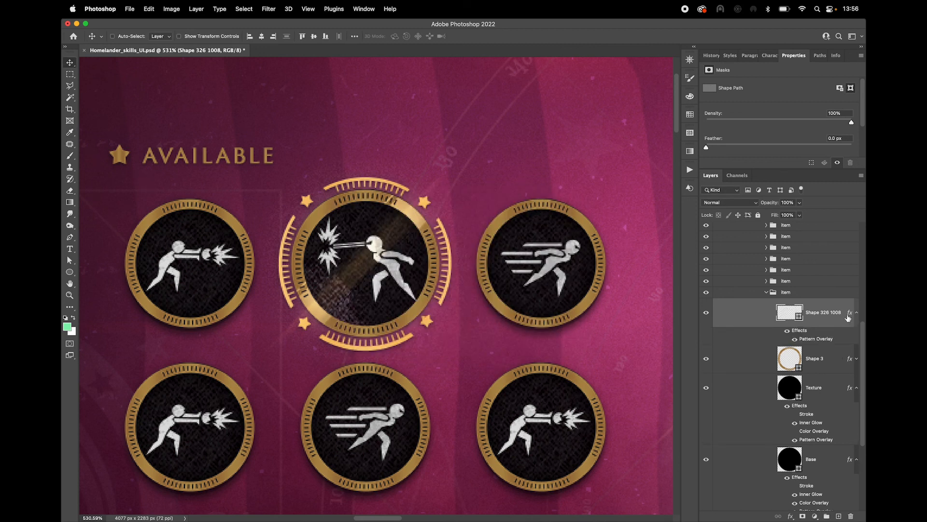
double_click(819, 340)
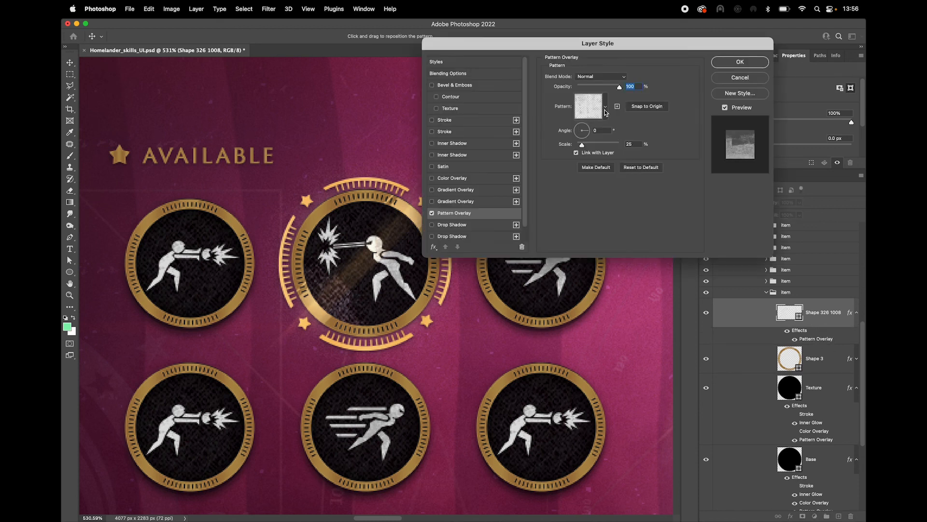
click(605, 107)
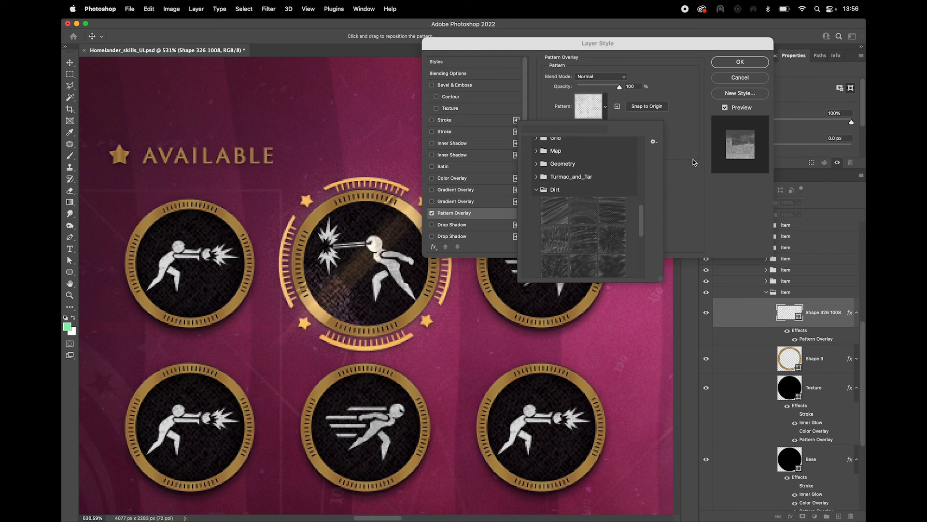
click(672, 144)
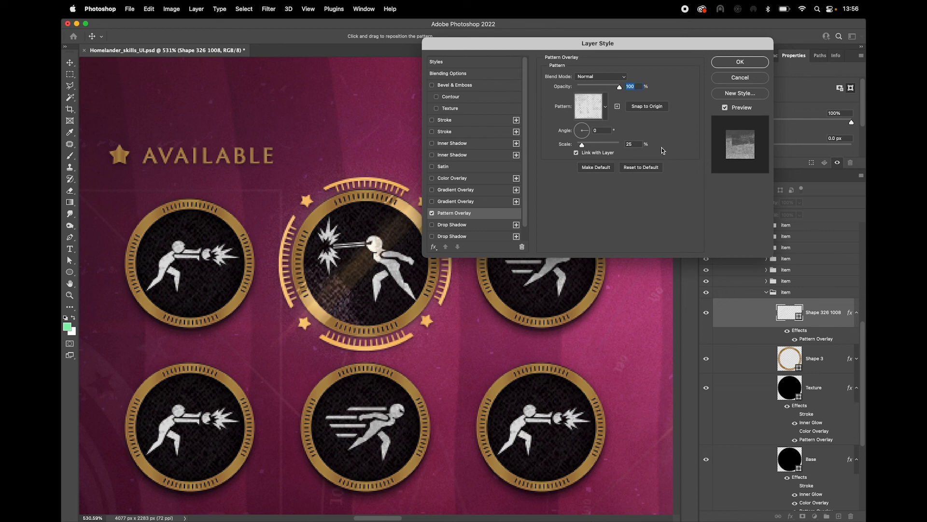
click(606, 102)
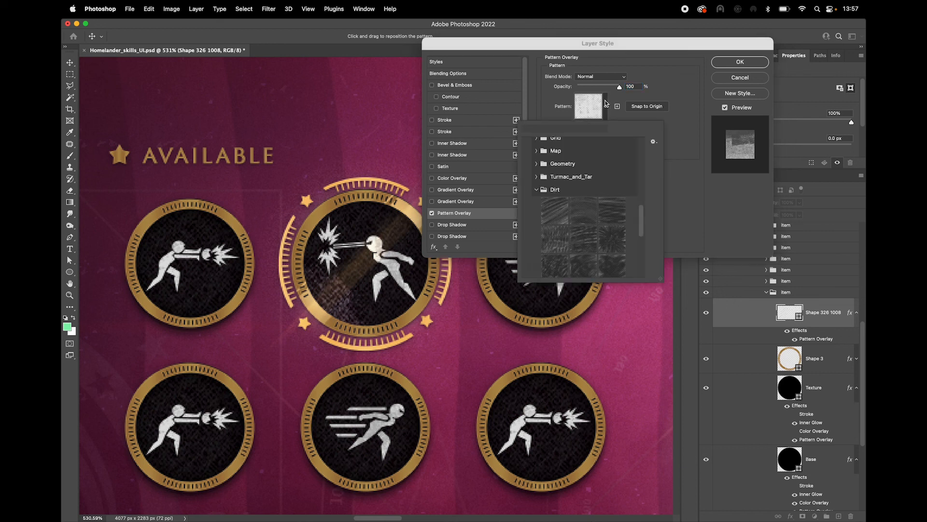
click(688, 120)
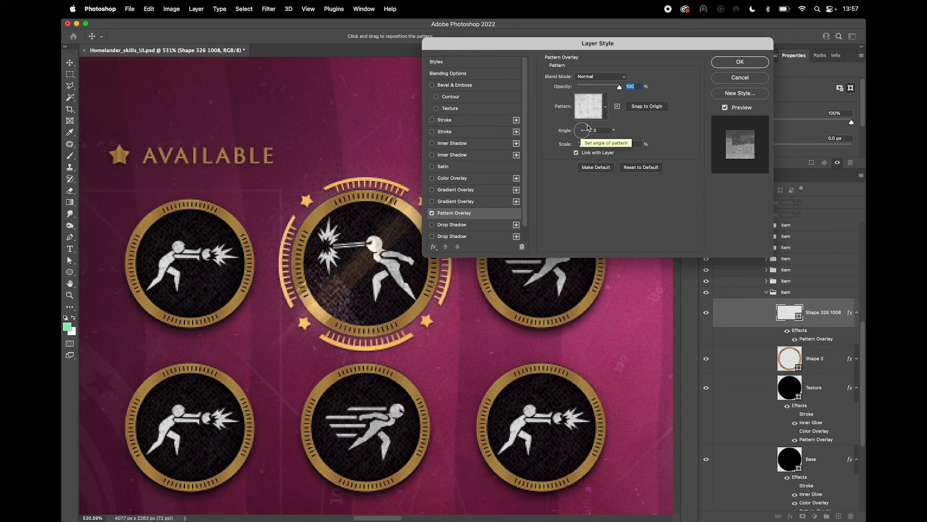
click(732, 65)
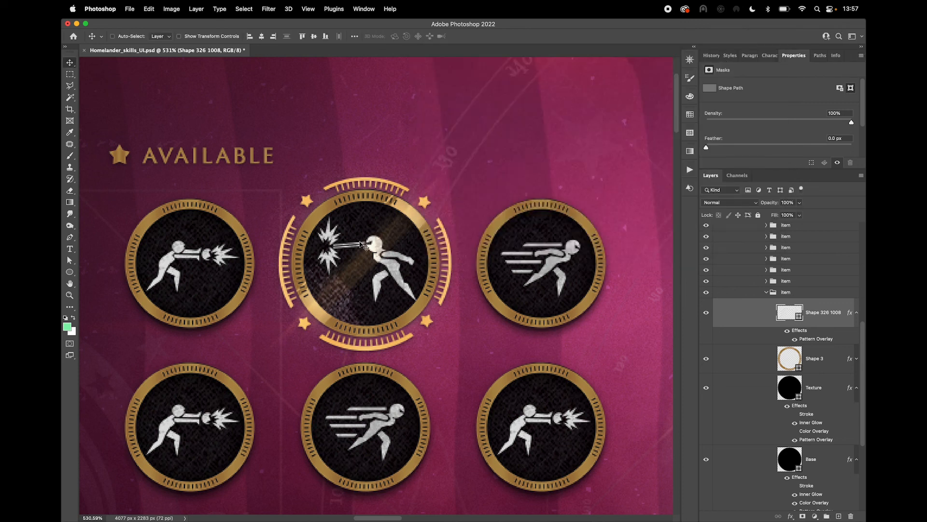
click(795, 339)
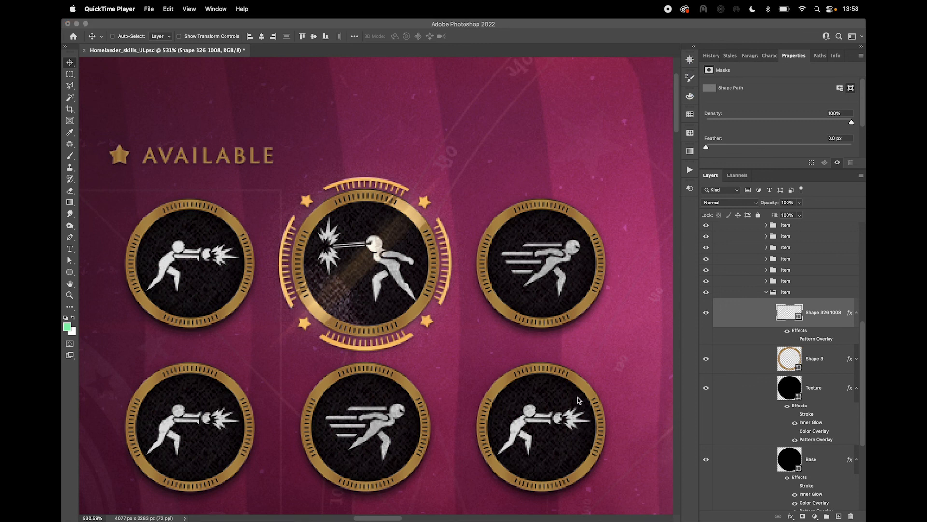
click(795, 340)
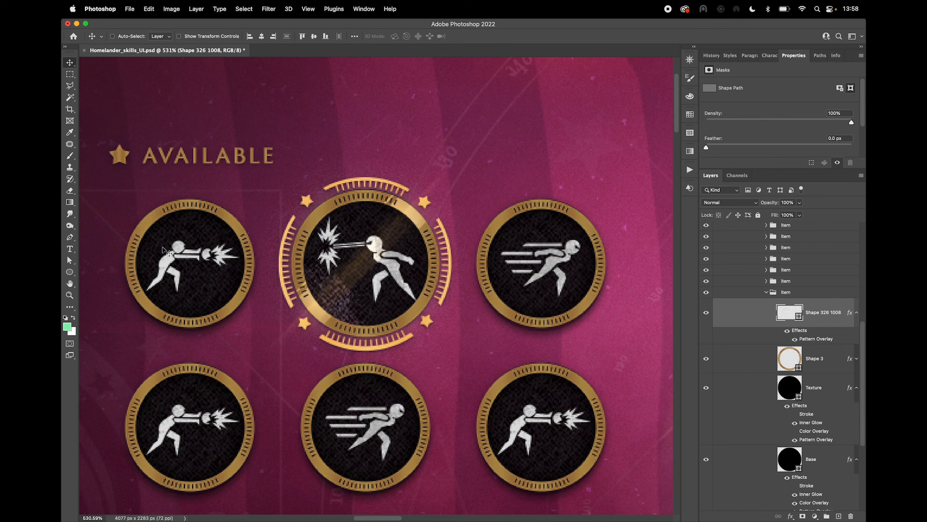
Collapse the open Item group and the Character Abilities group in the layer stack.
click(766, 292)
scroll(778, 311, up, 8)
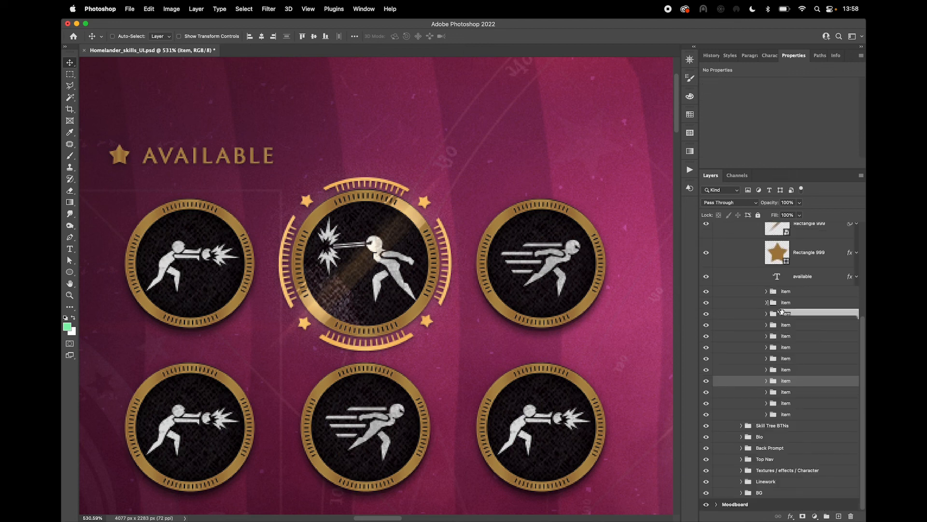
click(754, 257)
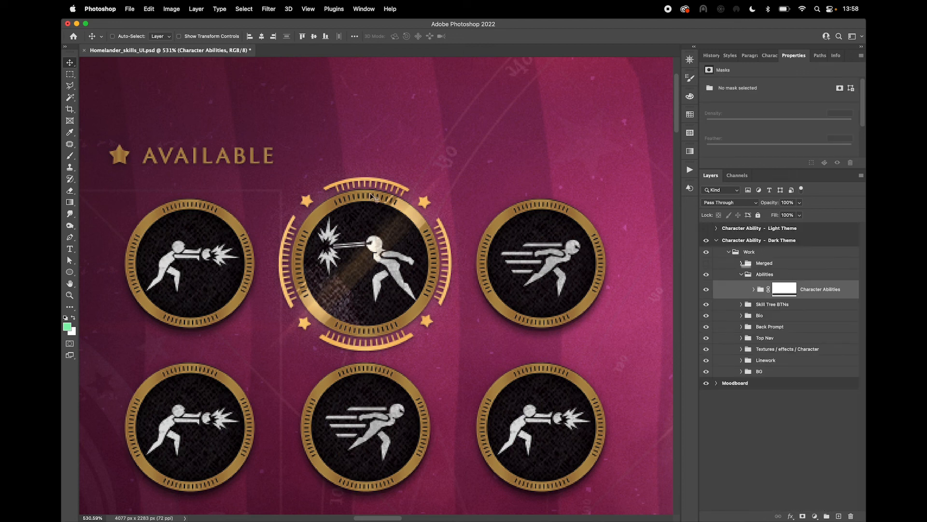
Examine the Locked ability badges and their padlock icons beneath the Available section.
drag(413, 404, 478, 233)
scroll(477, 233, down, 5)
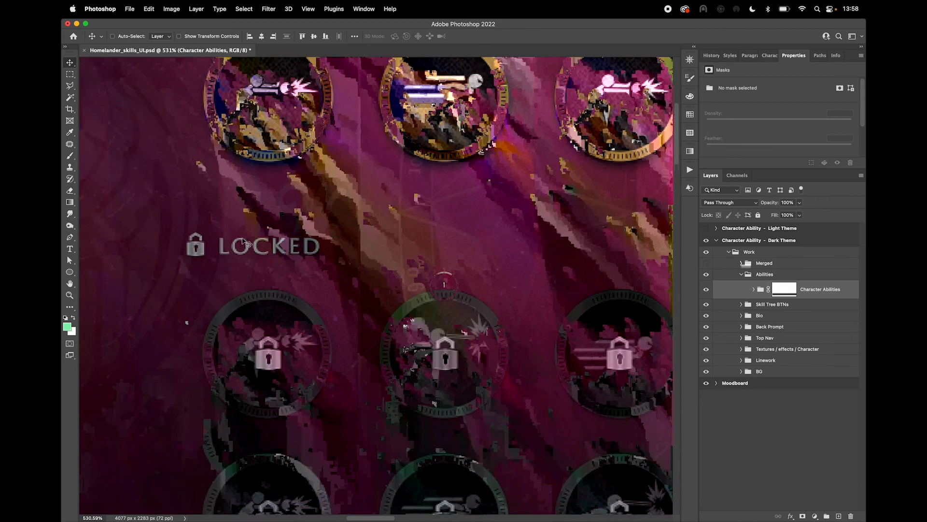
drag(523, 364, 497, 300)
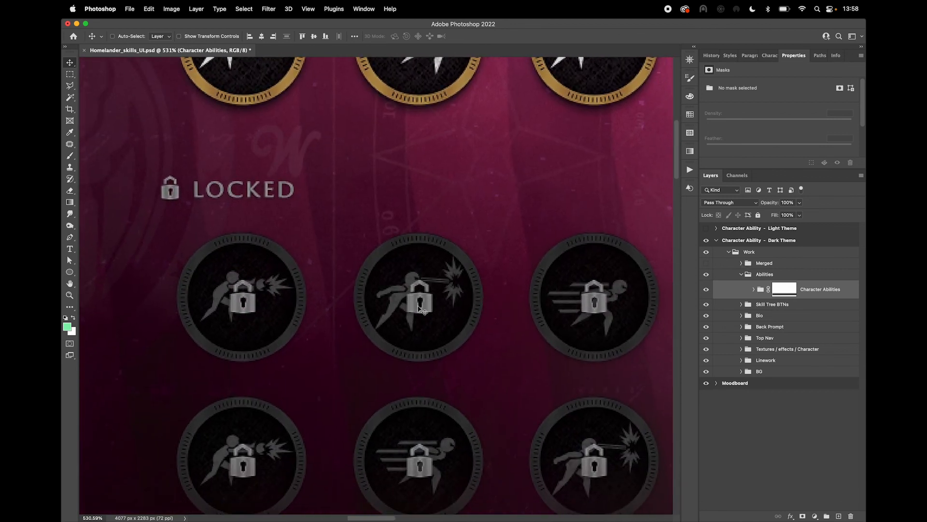
drag(428, 168, 441, 248)
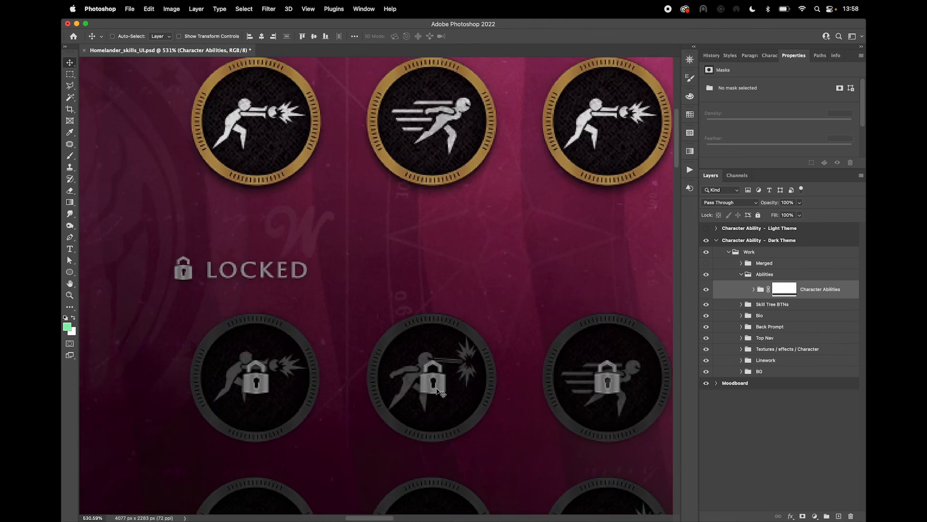
Make the Merged group visible and expand it to list its layers.
scroll(521, 386, down, 10)
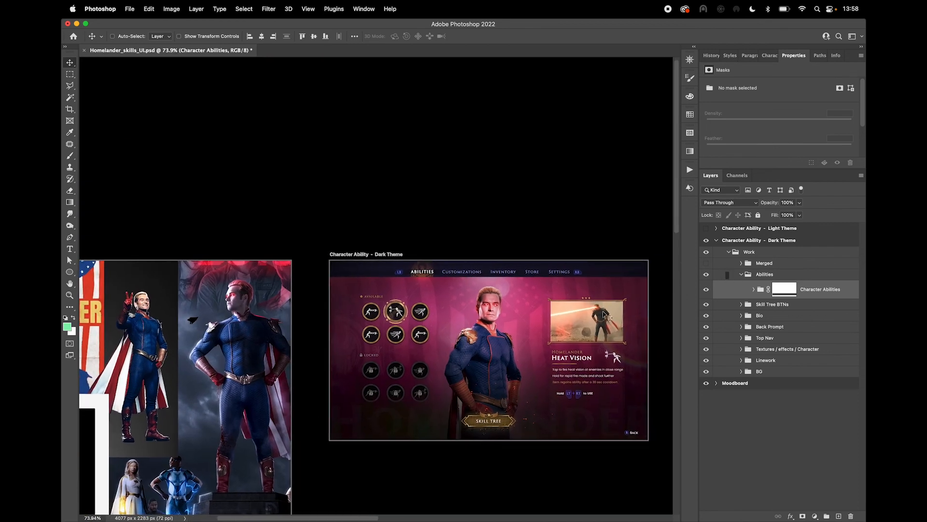
scroll(555, 335, up, 3)
scroll(525, 376, down, 3)
scroll(517, 317, up, 4)
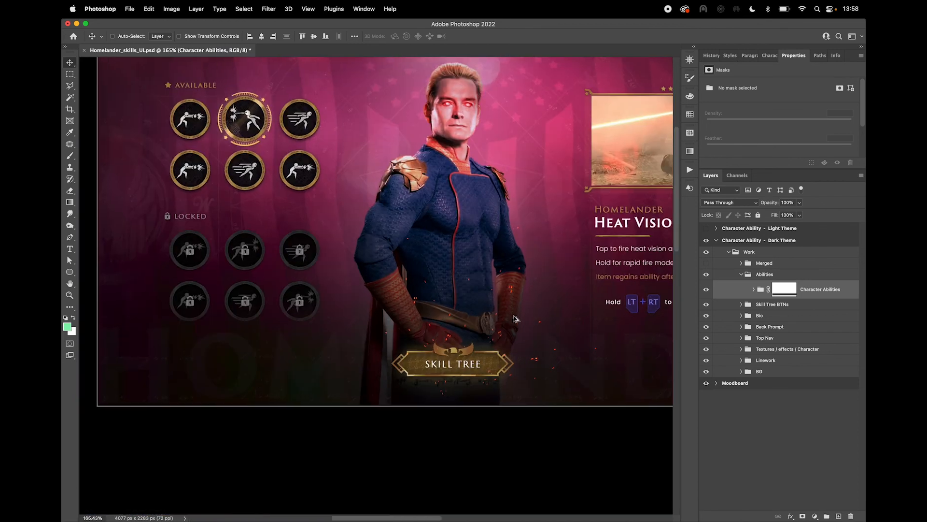
click(706, 263)
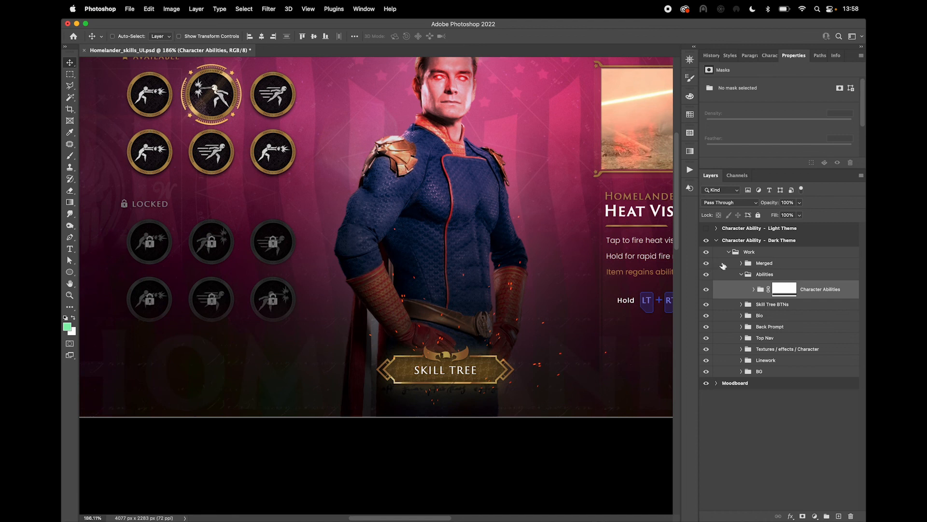
click(741, 263)
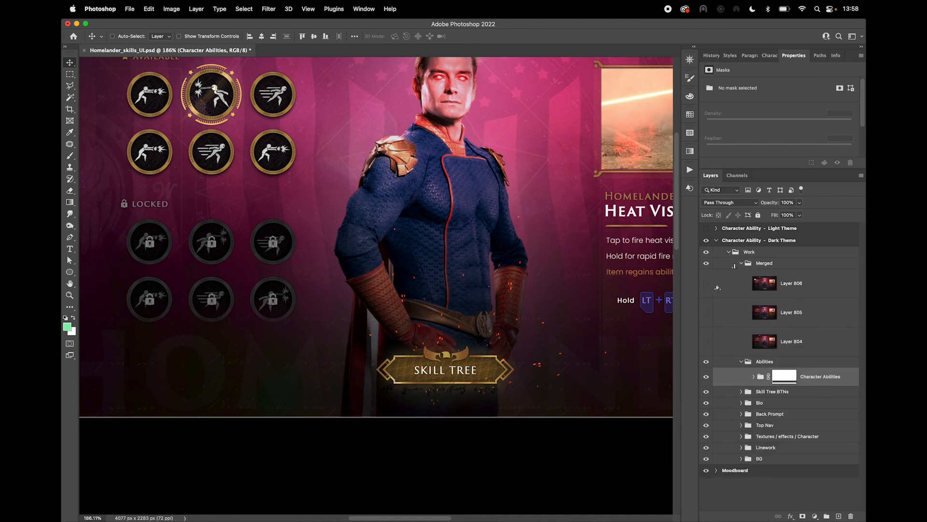
Compare the Skill Tree button variants by showing Layer 804, Layer 805 and Layer 806 one at a time, leaving all three hidden.
click(706, 341)
scroll(454, 379, up, 5)
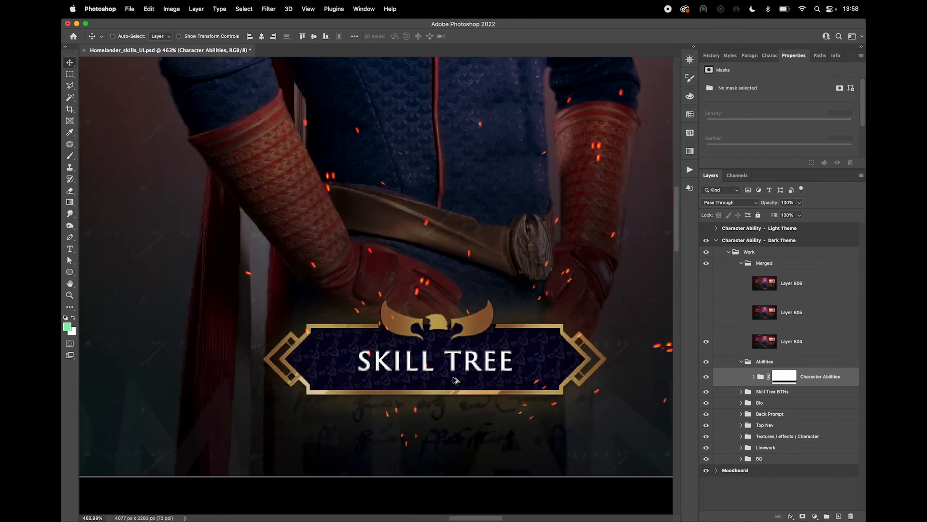
click(707, 341)
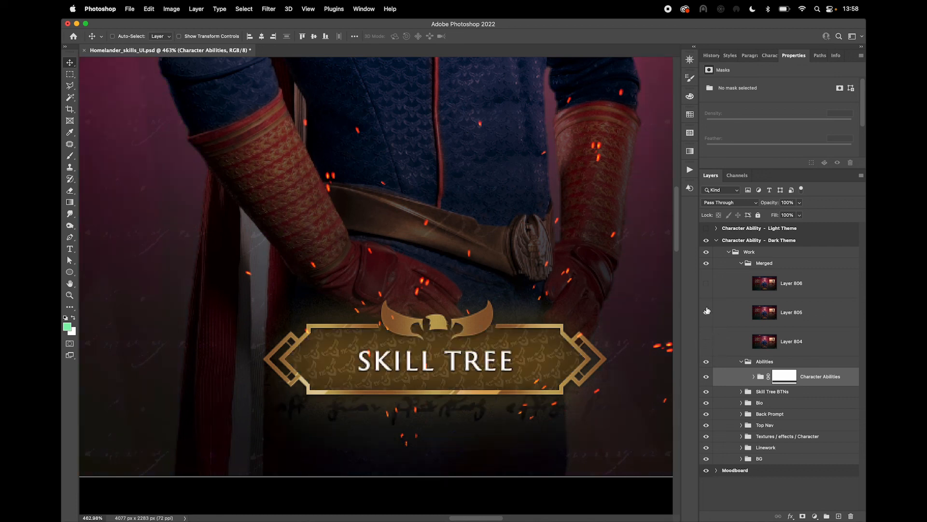
click(706, 311)
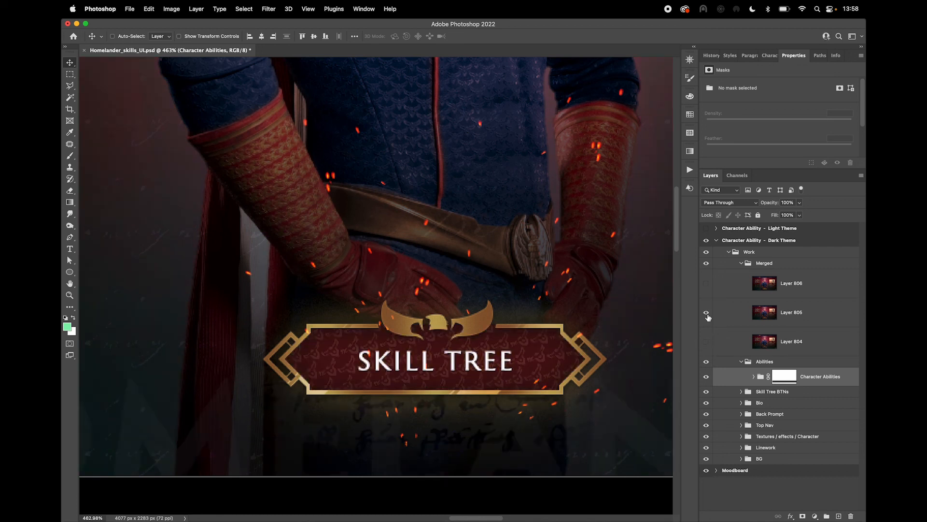
drag(706, 314, 706, 285)
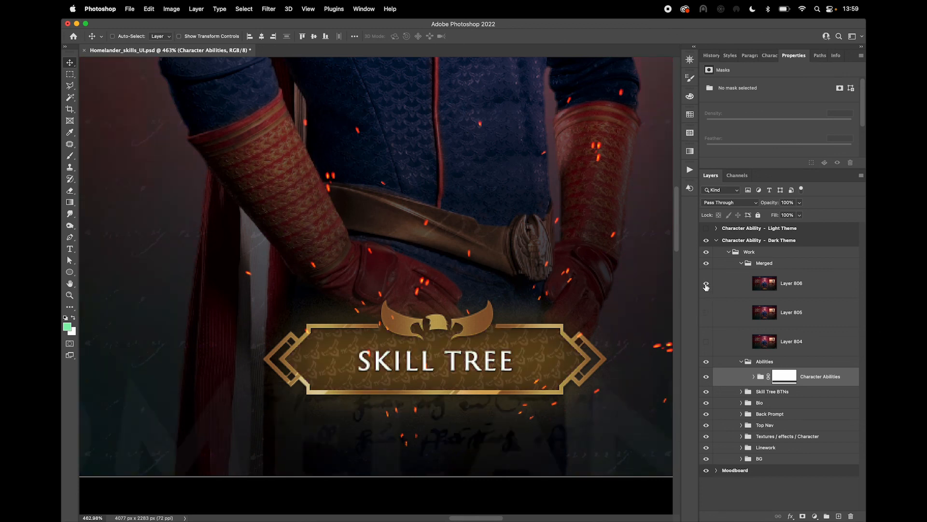
click(706, 286)
Compare the full Dark Theme screen's background colours with Layer 806 shown and hidden, ending with the layer hidden.
scroll(467, 299, down, 5)
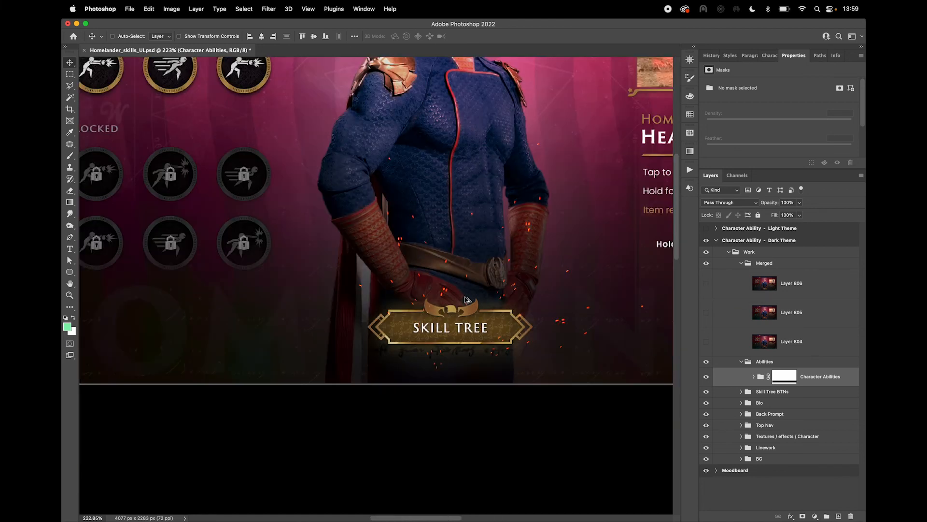
scroll(466, 300, down, 4)
scroll(502, 266, up, 2)
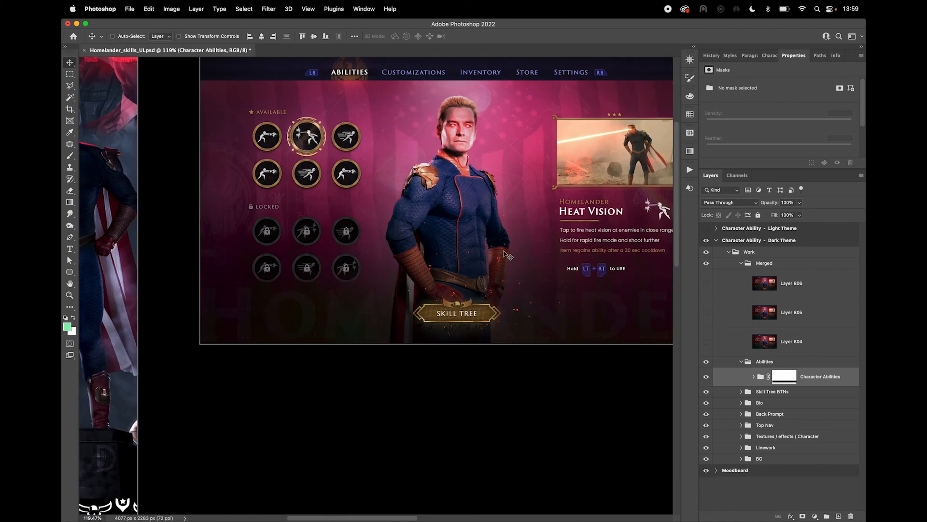
scroll(483, 273, up, 3)
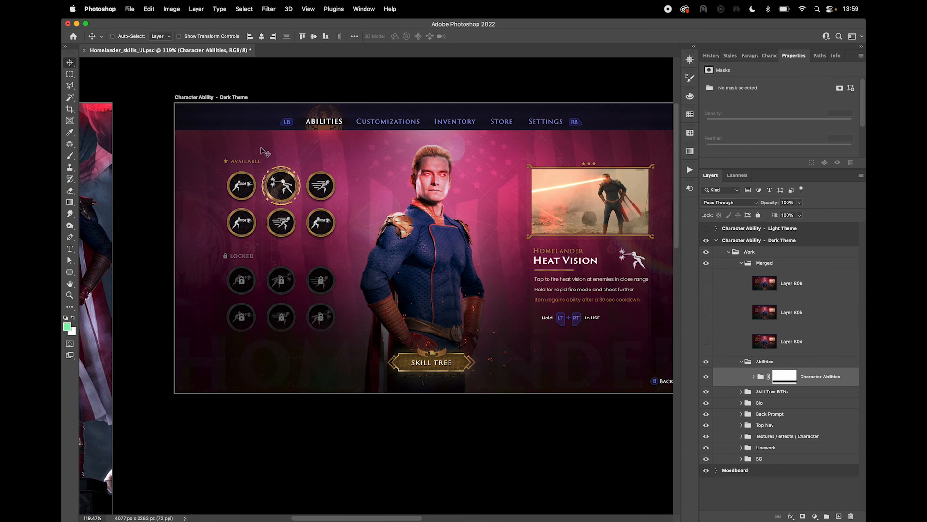
click(706, 284)
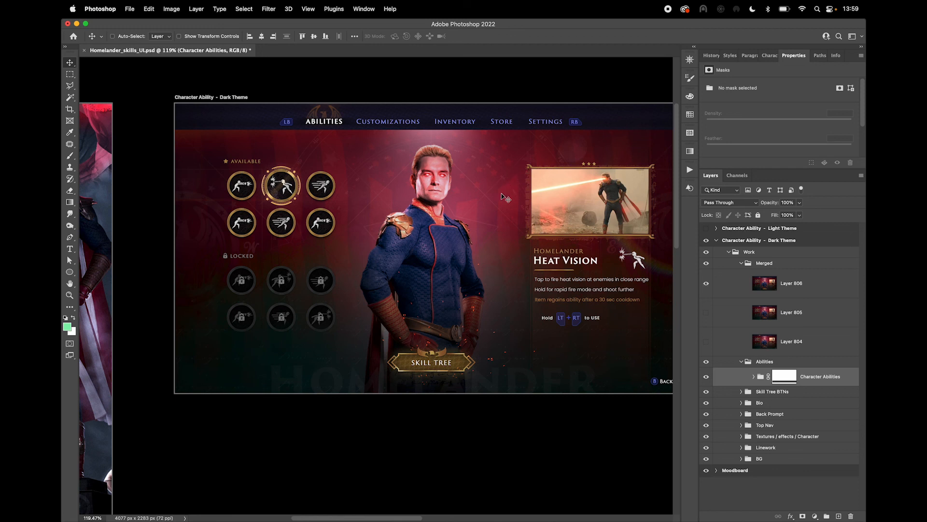
scroll(510, 193, up, 3)
drag(476, 193, 470, 188)
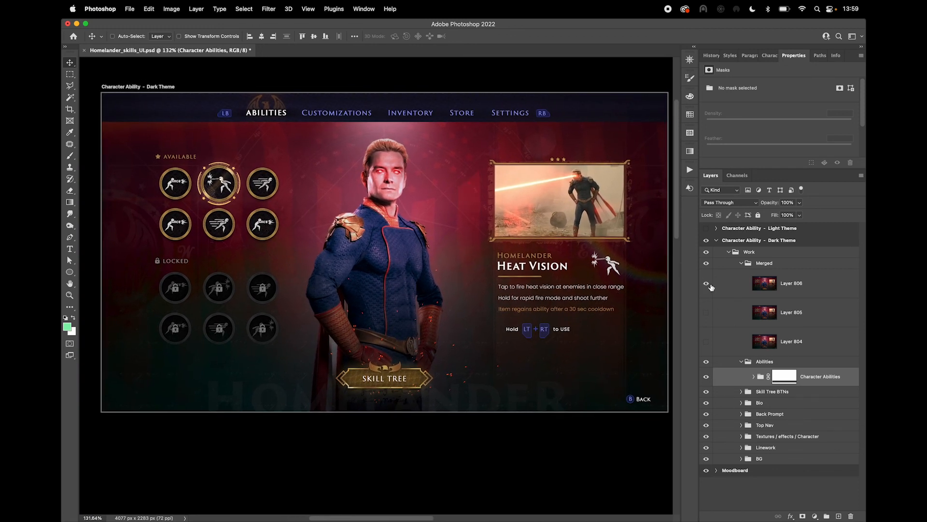
click(706, 286)
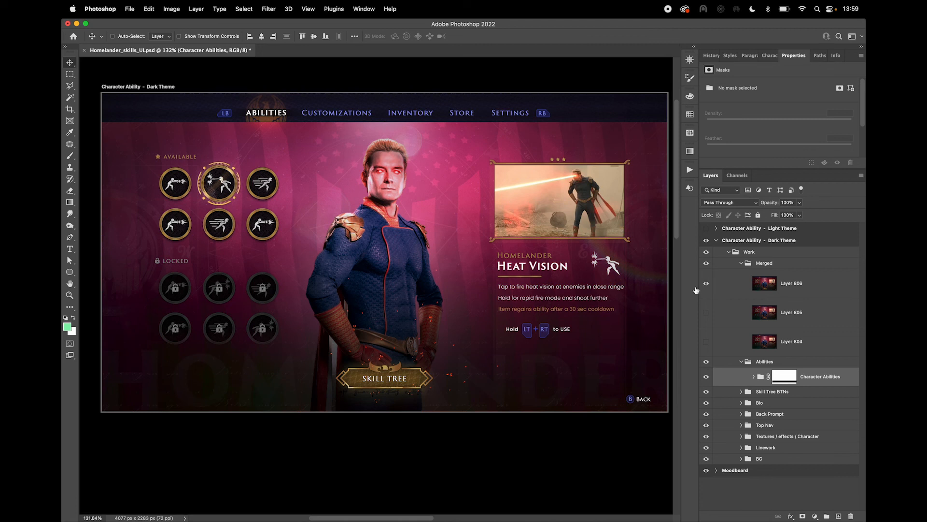
click(706, 283)
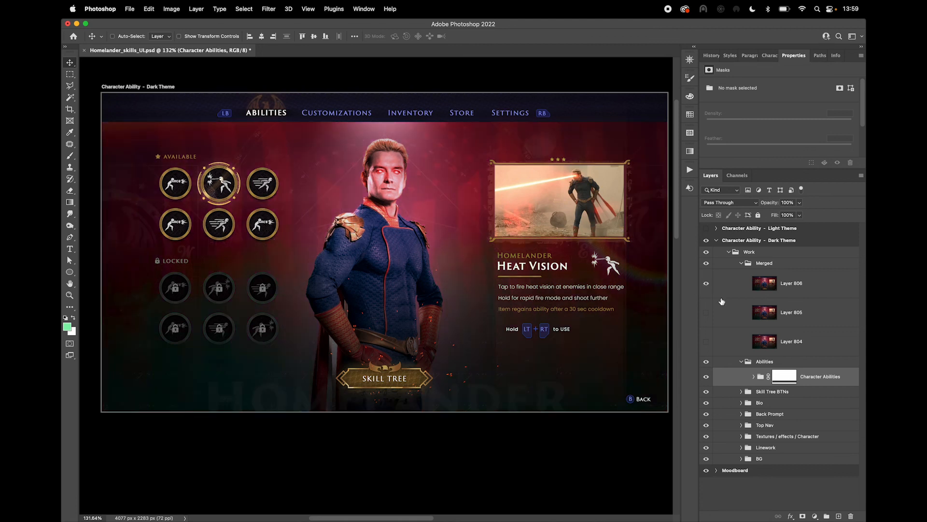
click(706, 283)
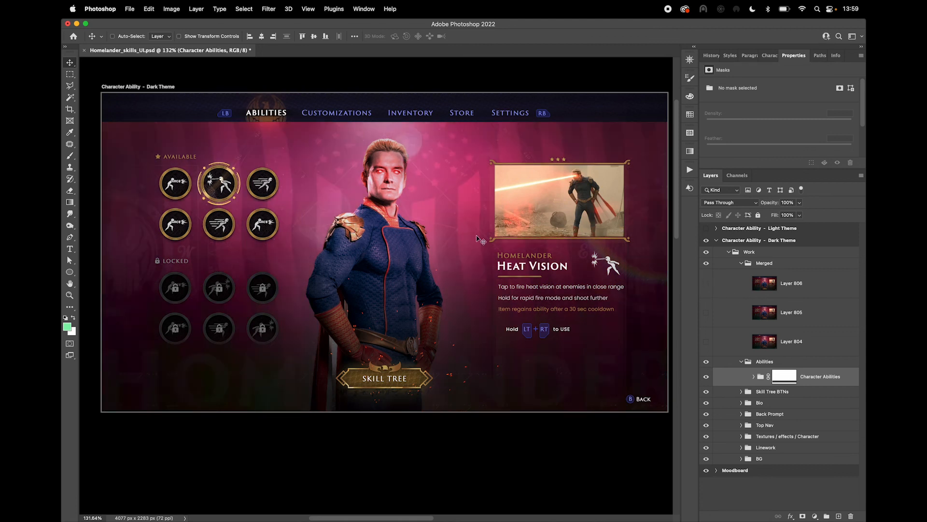